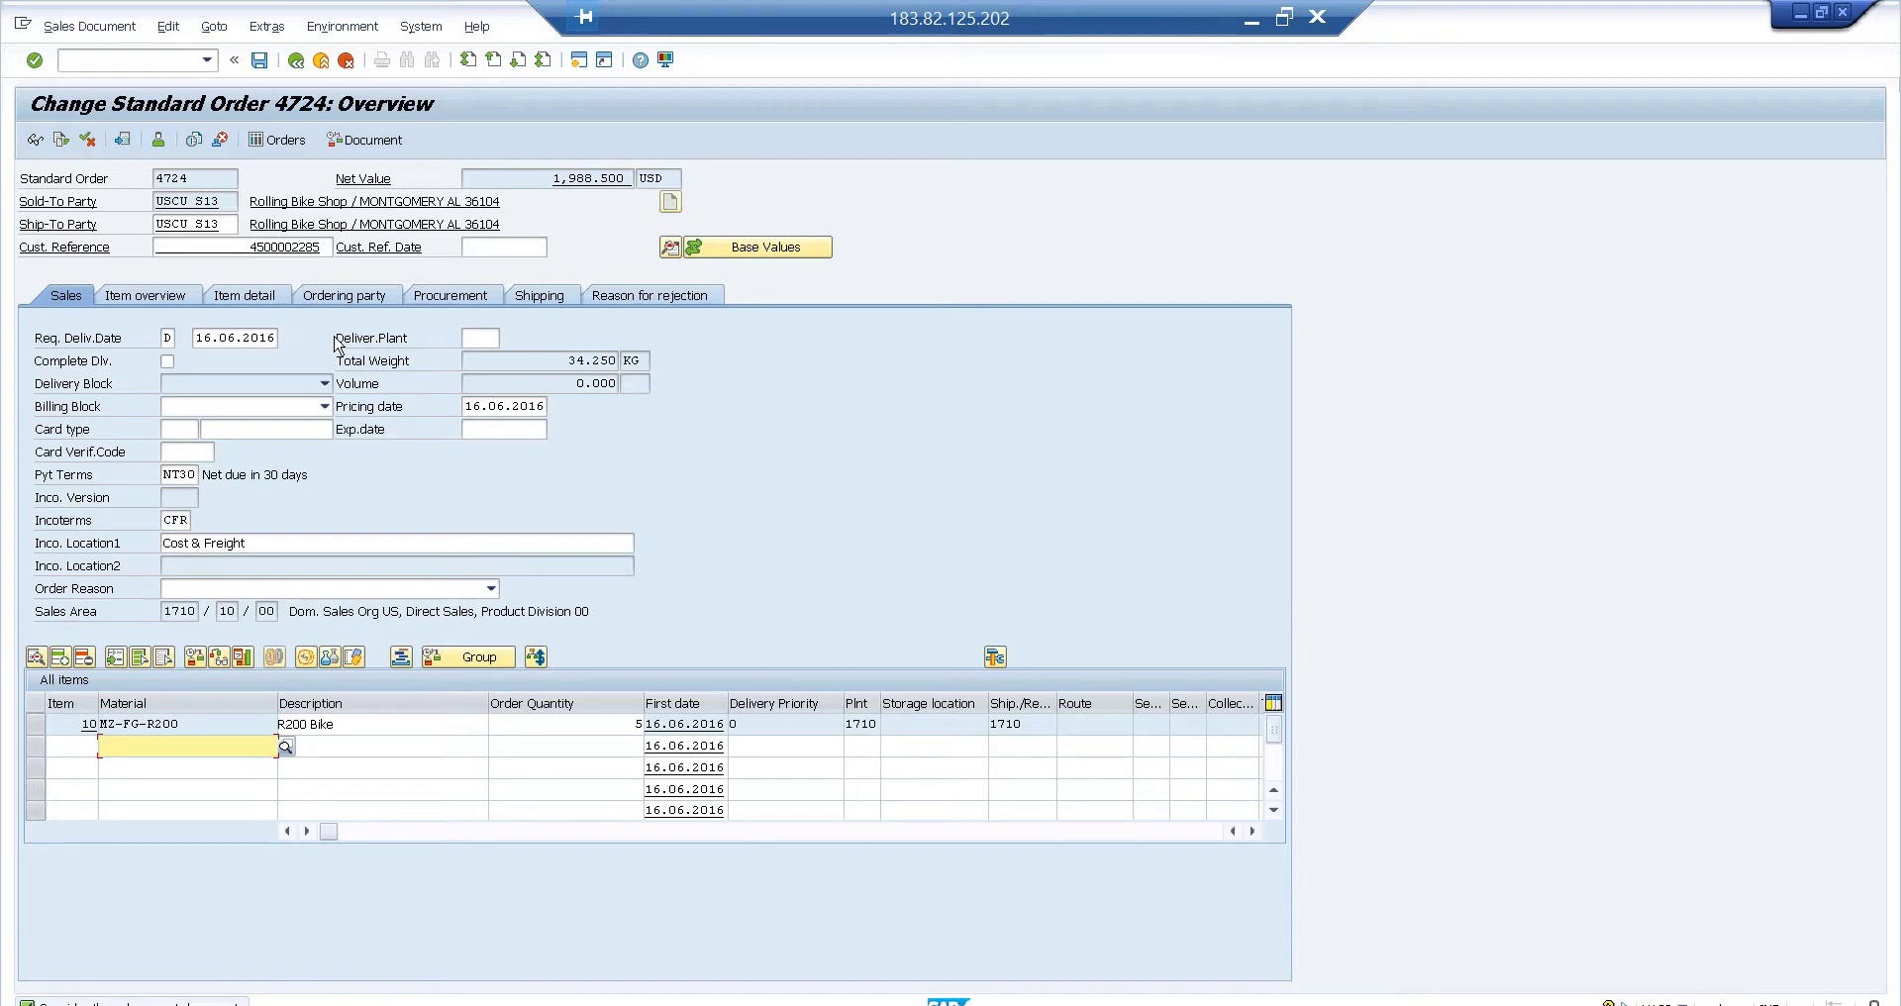
Step: Append 15 to the ship-to party's customer code, submit the change, and reduce the session window's size
{"action": "left_click", "coordinate": [230, 220]}
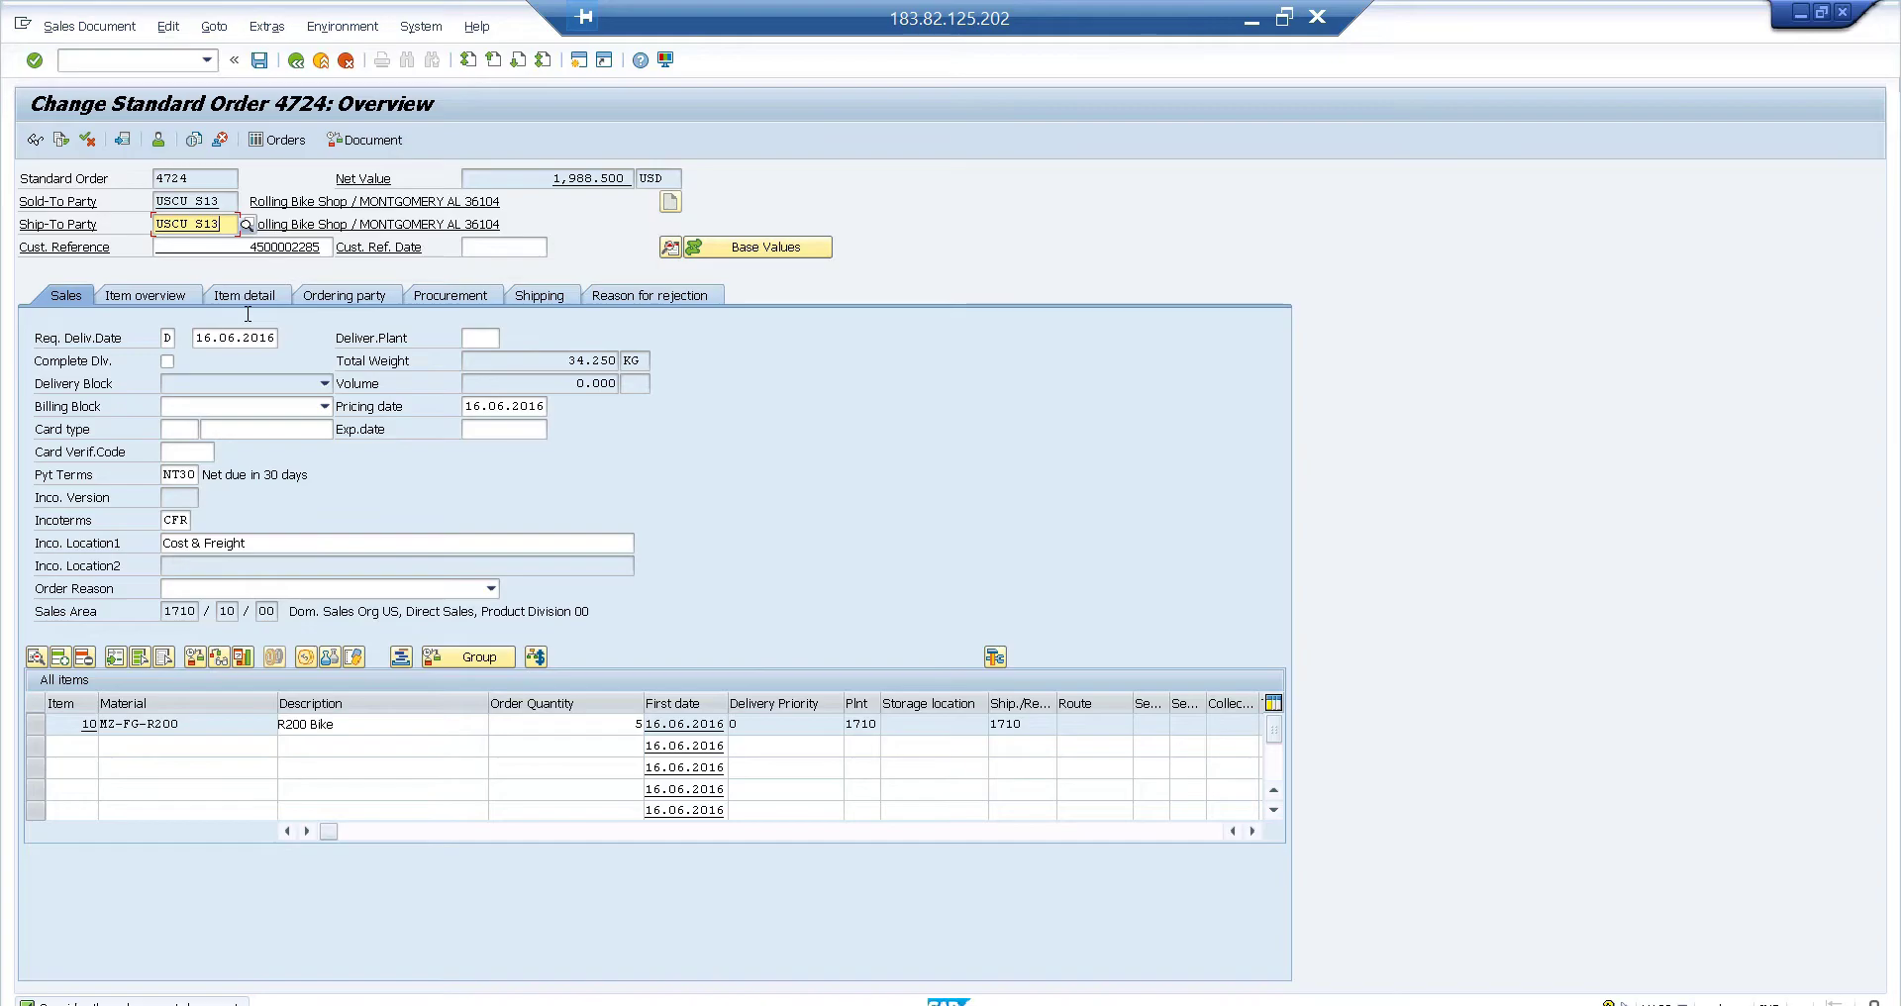
{"action": "type", "text": "15"}
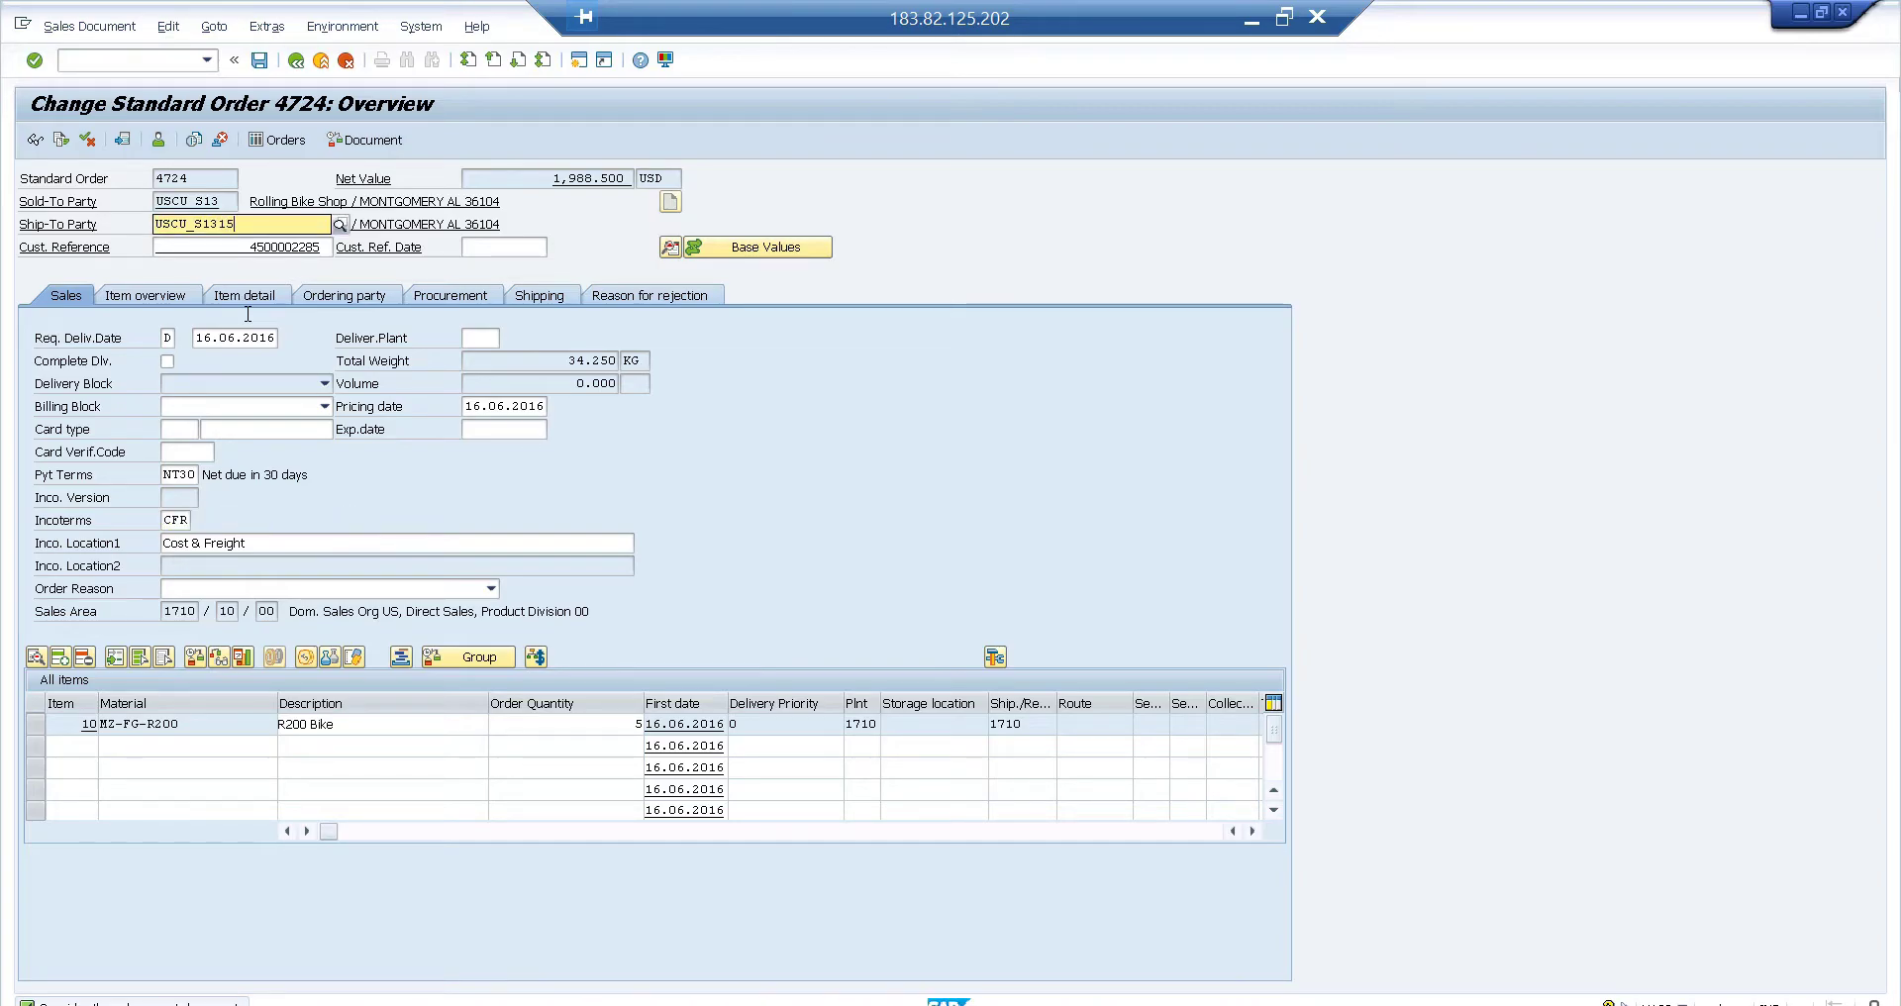
{"action": "key", "text": "Return"}
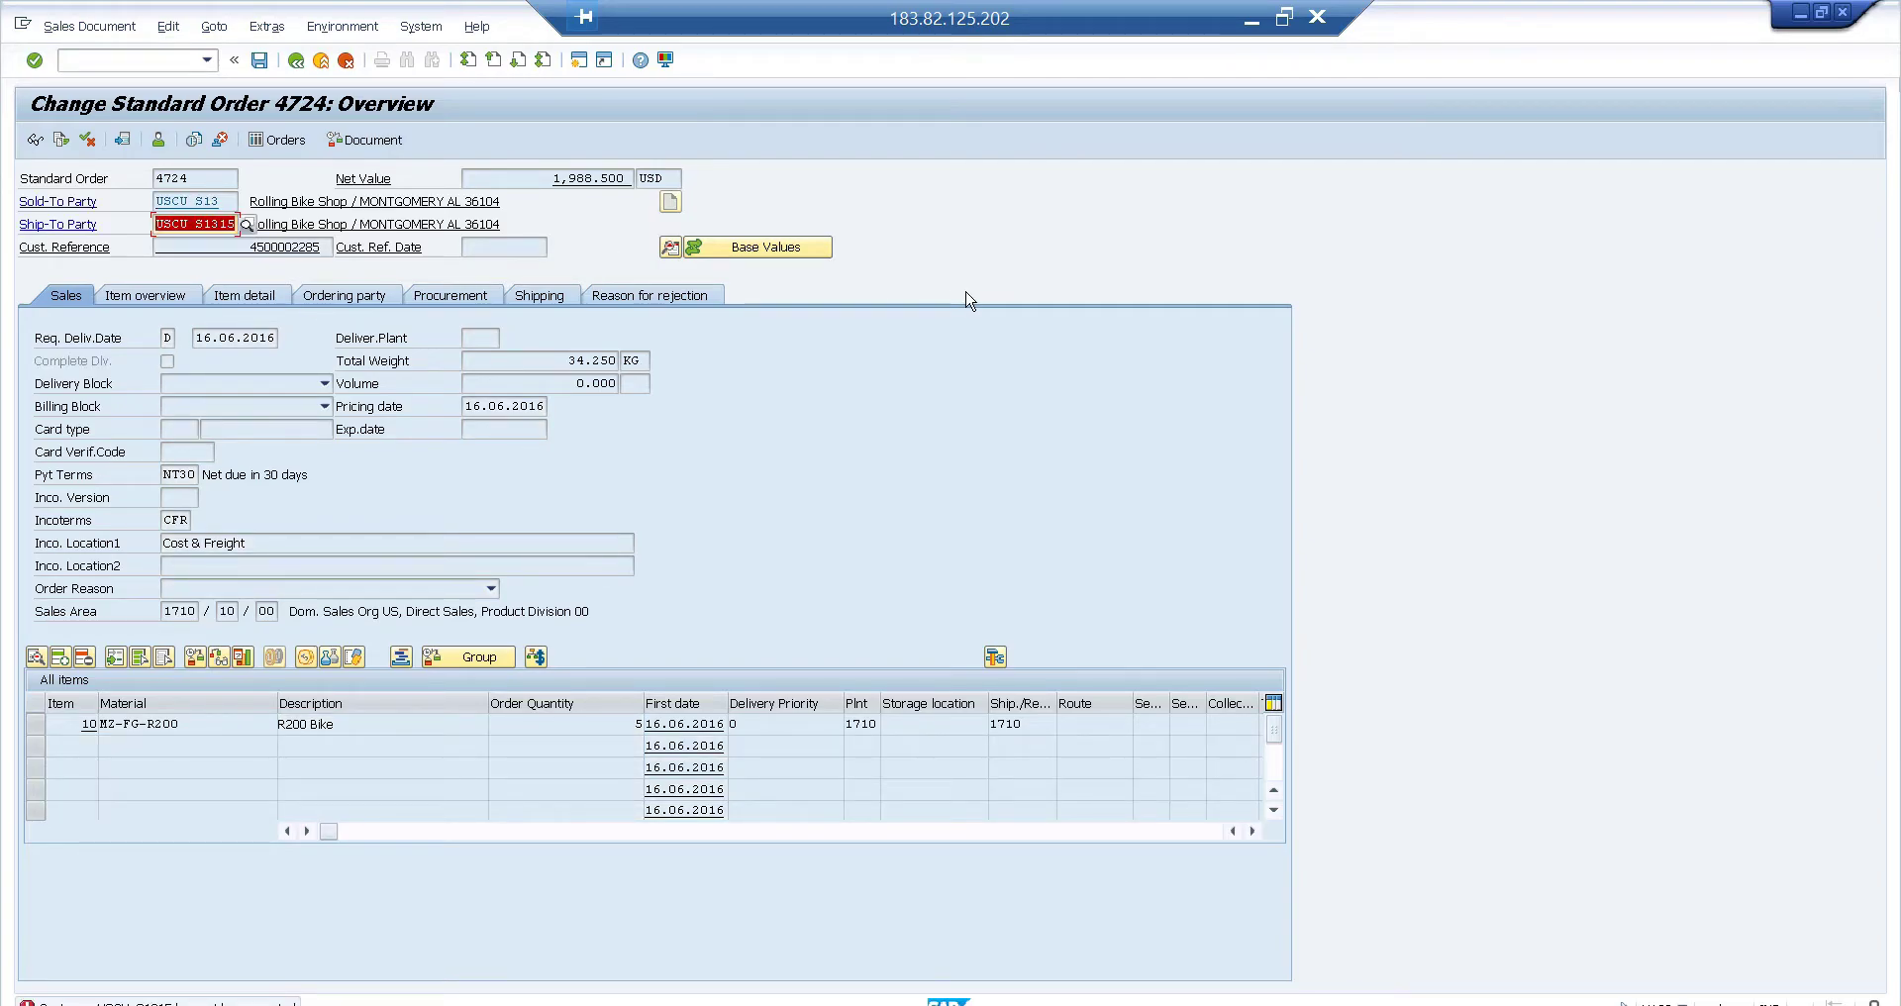
{"action": "double_click", "coordinate": [1683, 30]}
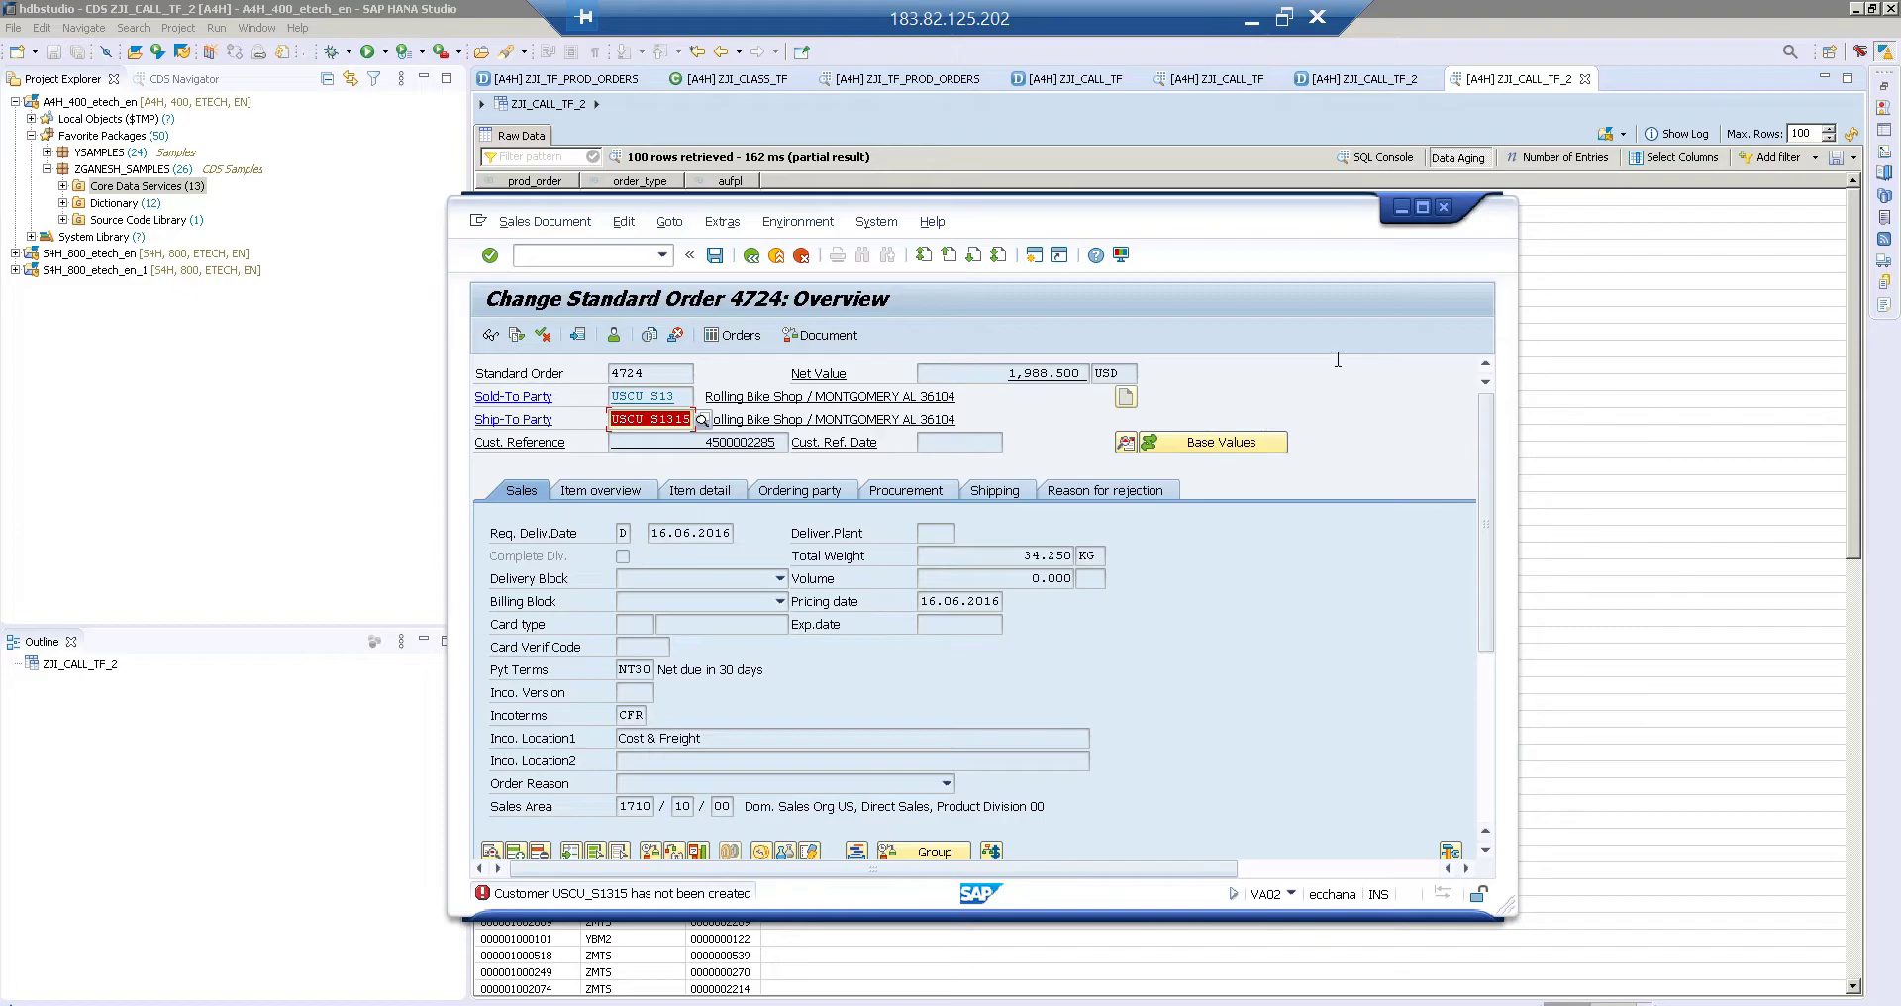
{"action": "left_click", "coordinate": [604, 254]}
{"action": "type", "text": "/"}
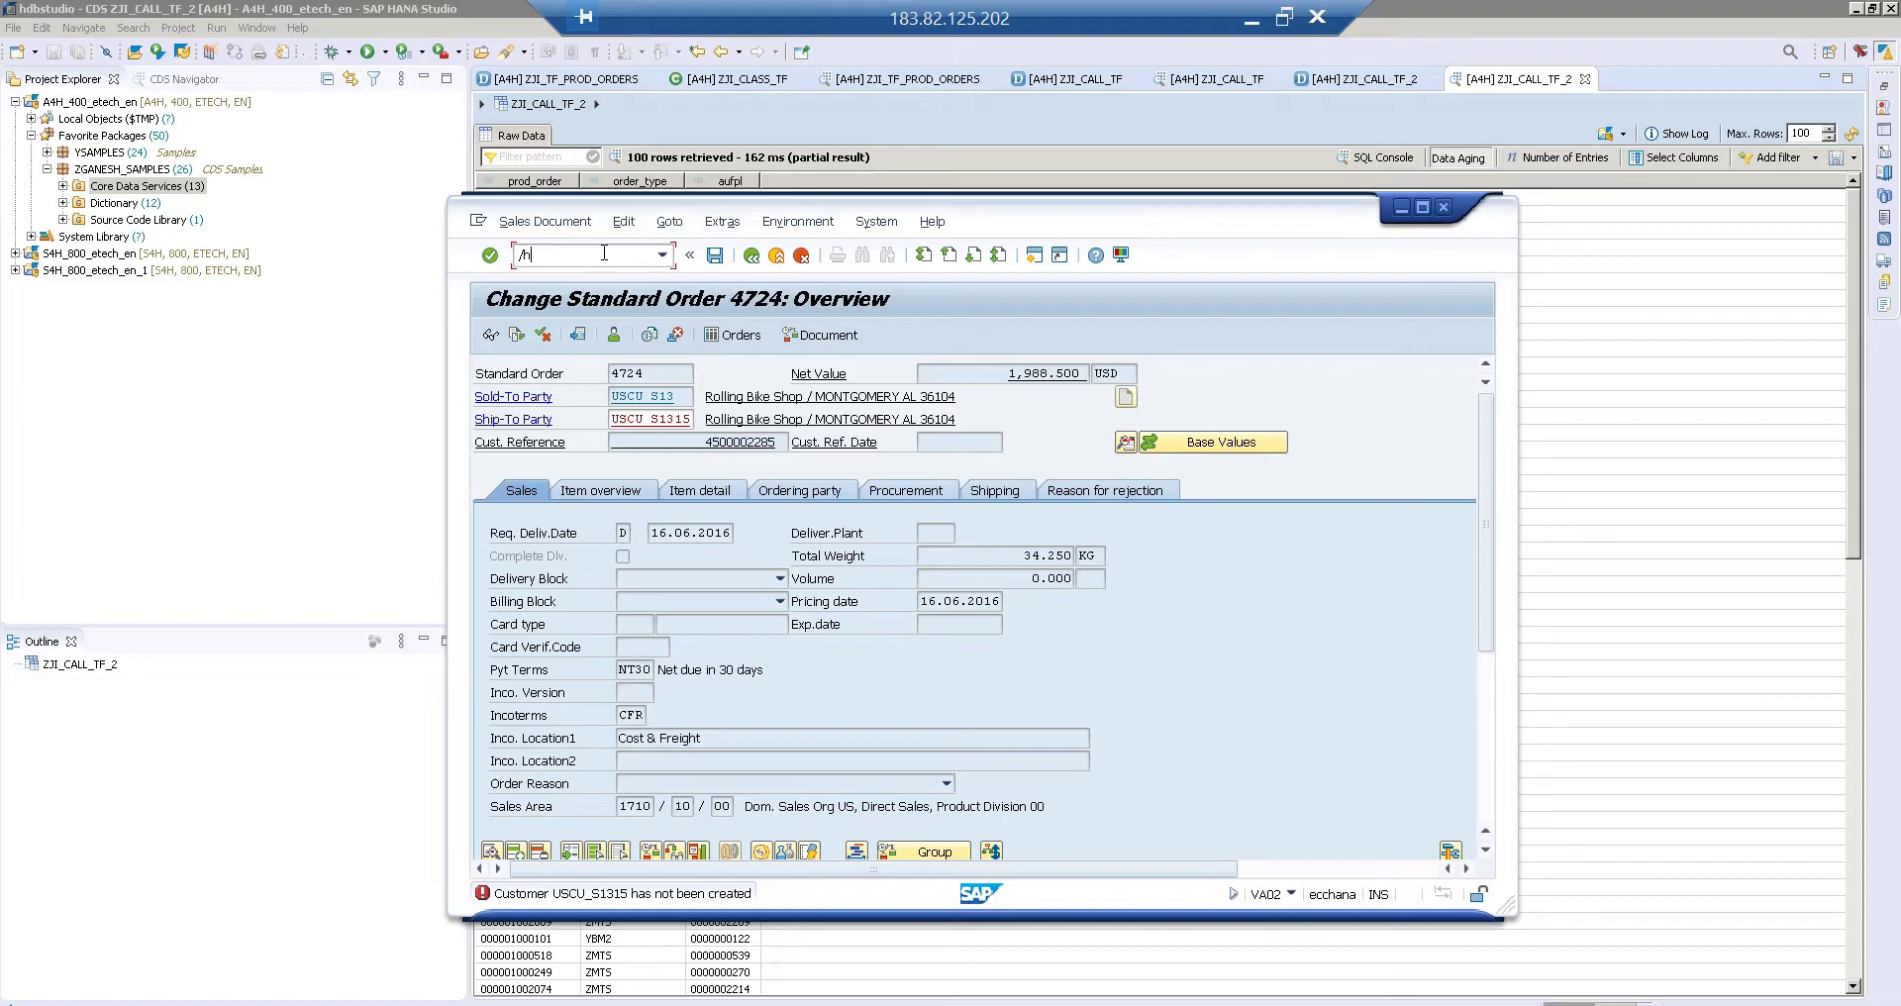
{"action": "key", "text": "BackSpace"}
Step: Open the detailed text of the customer error message and examine its message class and number
{"action": "double_click", "coordinate": [689, 896]}
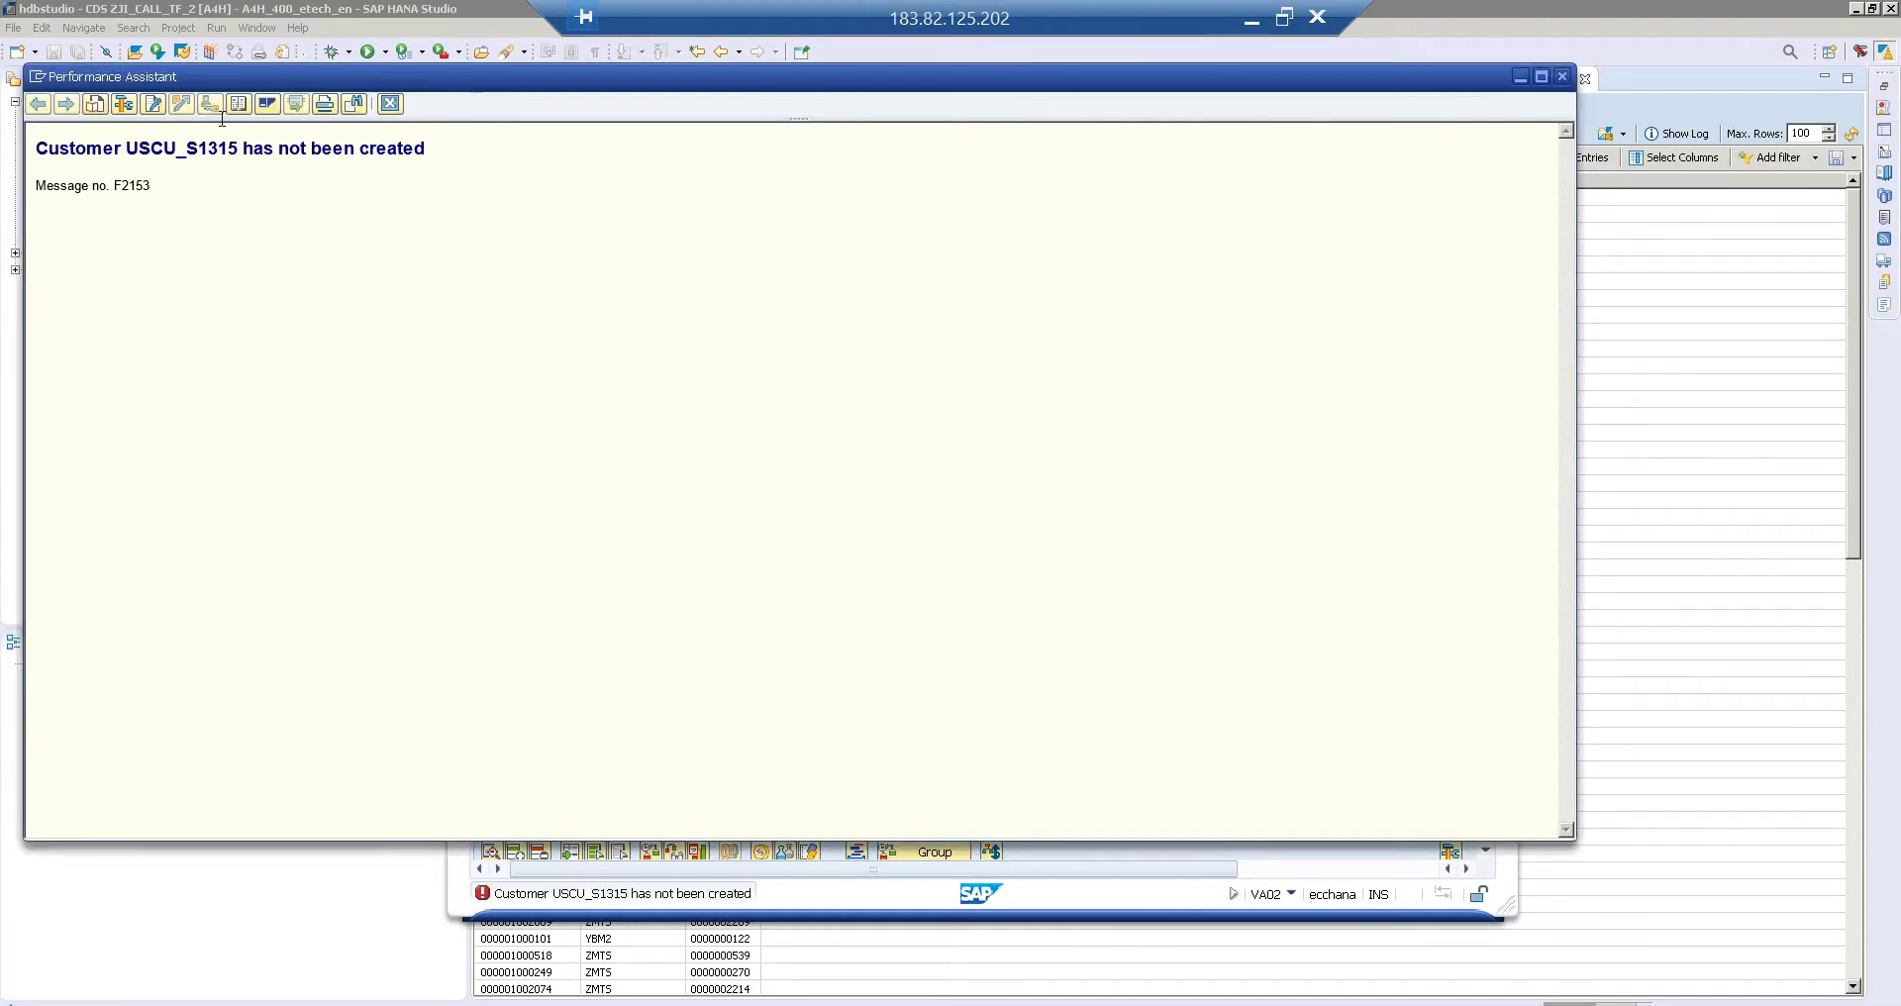
{"action": "left_click", "coordinate": [112, 186]}
{"action": "left_click_drag", "start_coordinate": [171, 181], "coordinate": [179, 182]}
{"action": "left_click", "coordinate": [169, 199]}
{"action": "left_click_drag", "start_coordinate": [151, 195], "coordinate": [131, 197]}
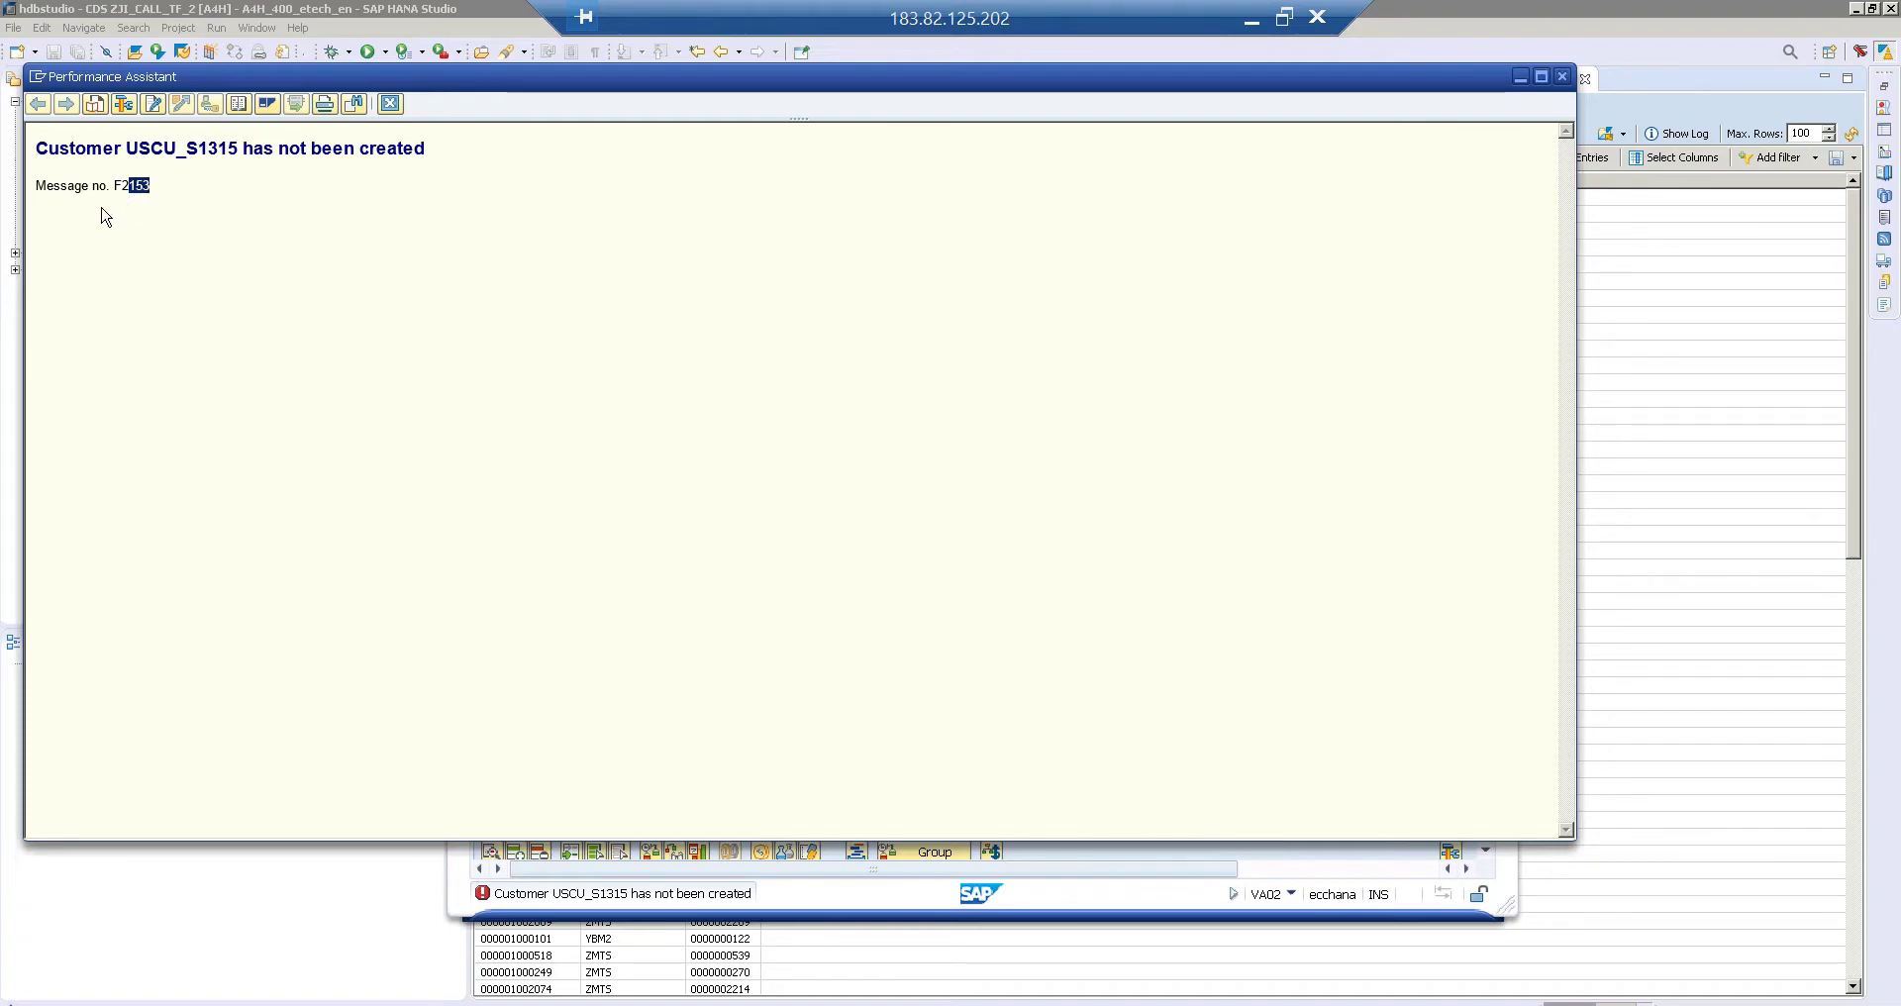
{"action": "left_click", "coordinate": [151, 190]}
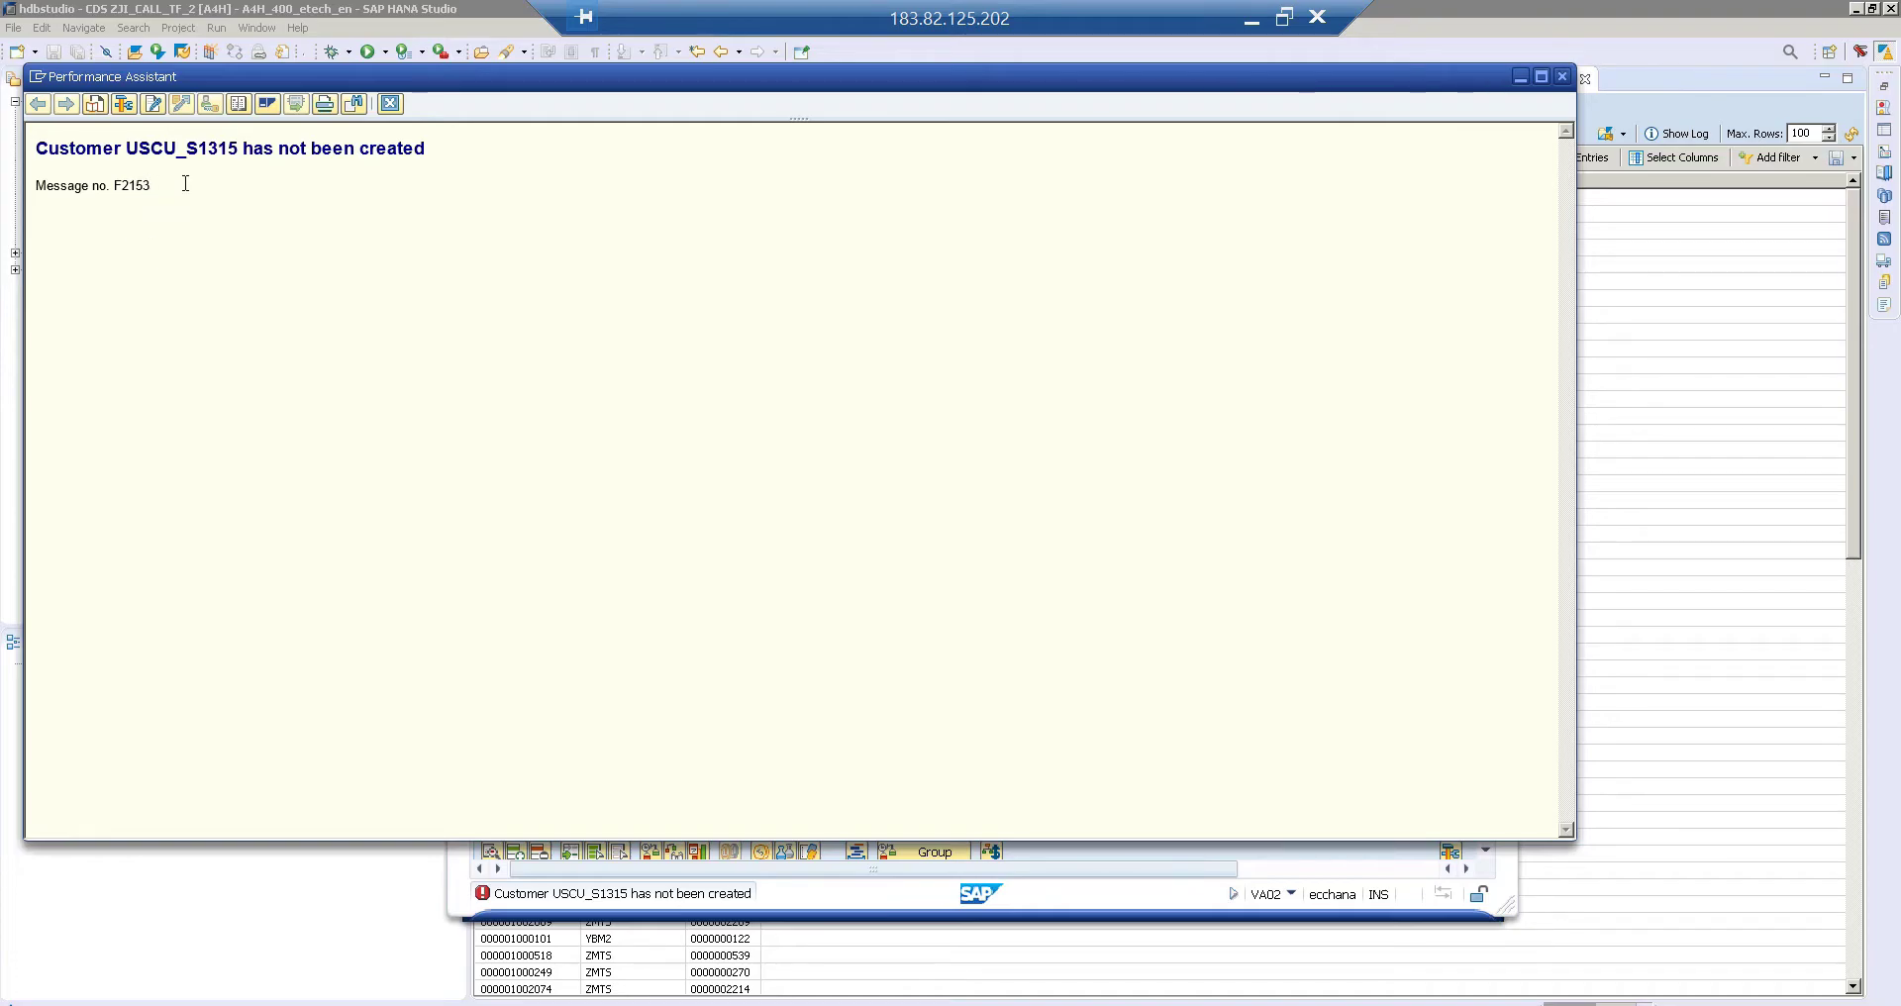
{"action": "left_click", "coordinate": [392, 104]}
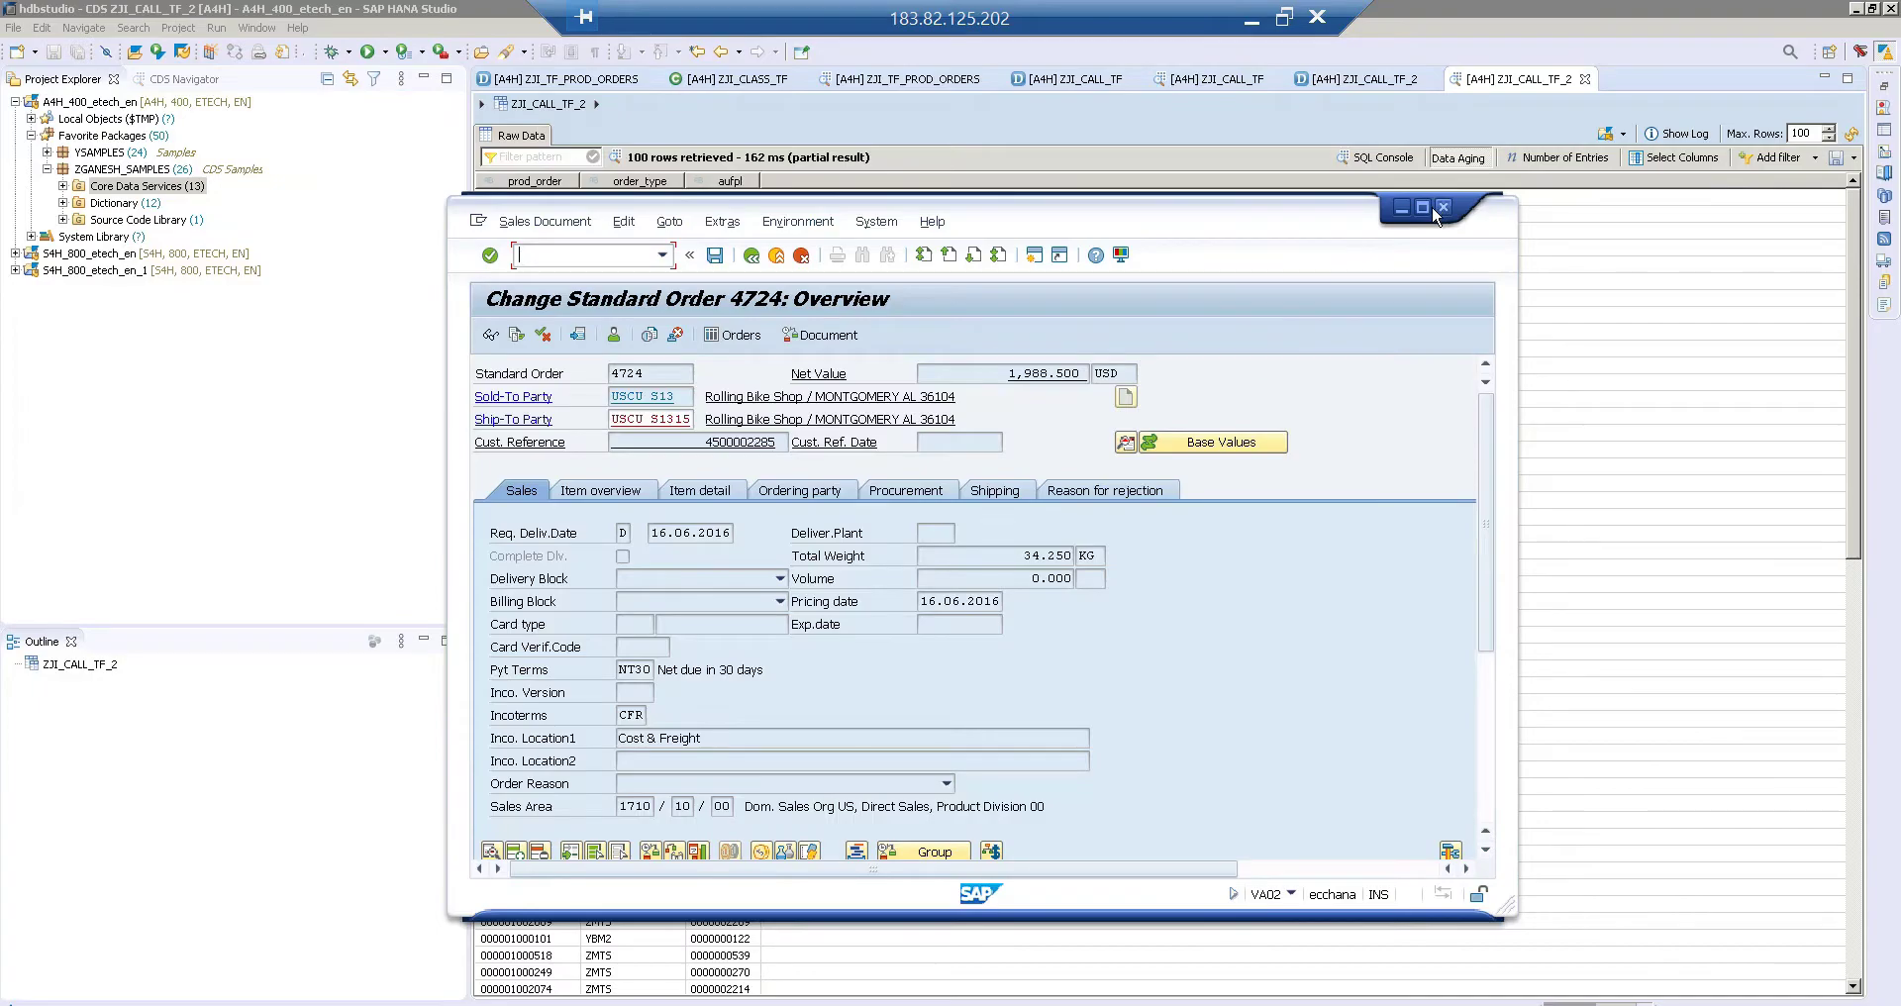
Step: Maximize the sales order window and open the Message Maintenance transaction in a new session
{"action": "left_click", "coordinate": [1423, 207]}
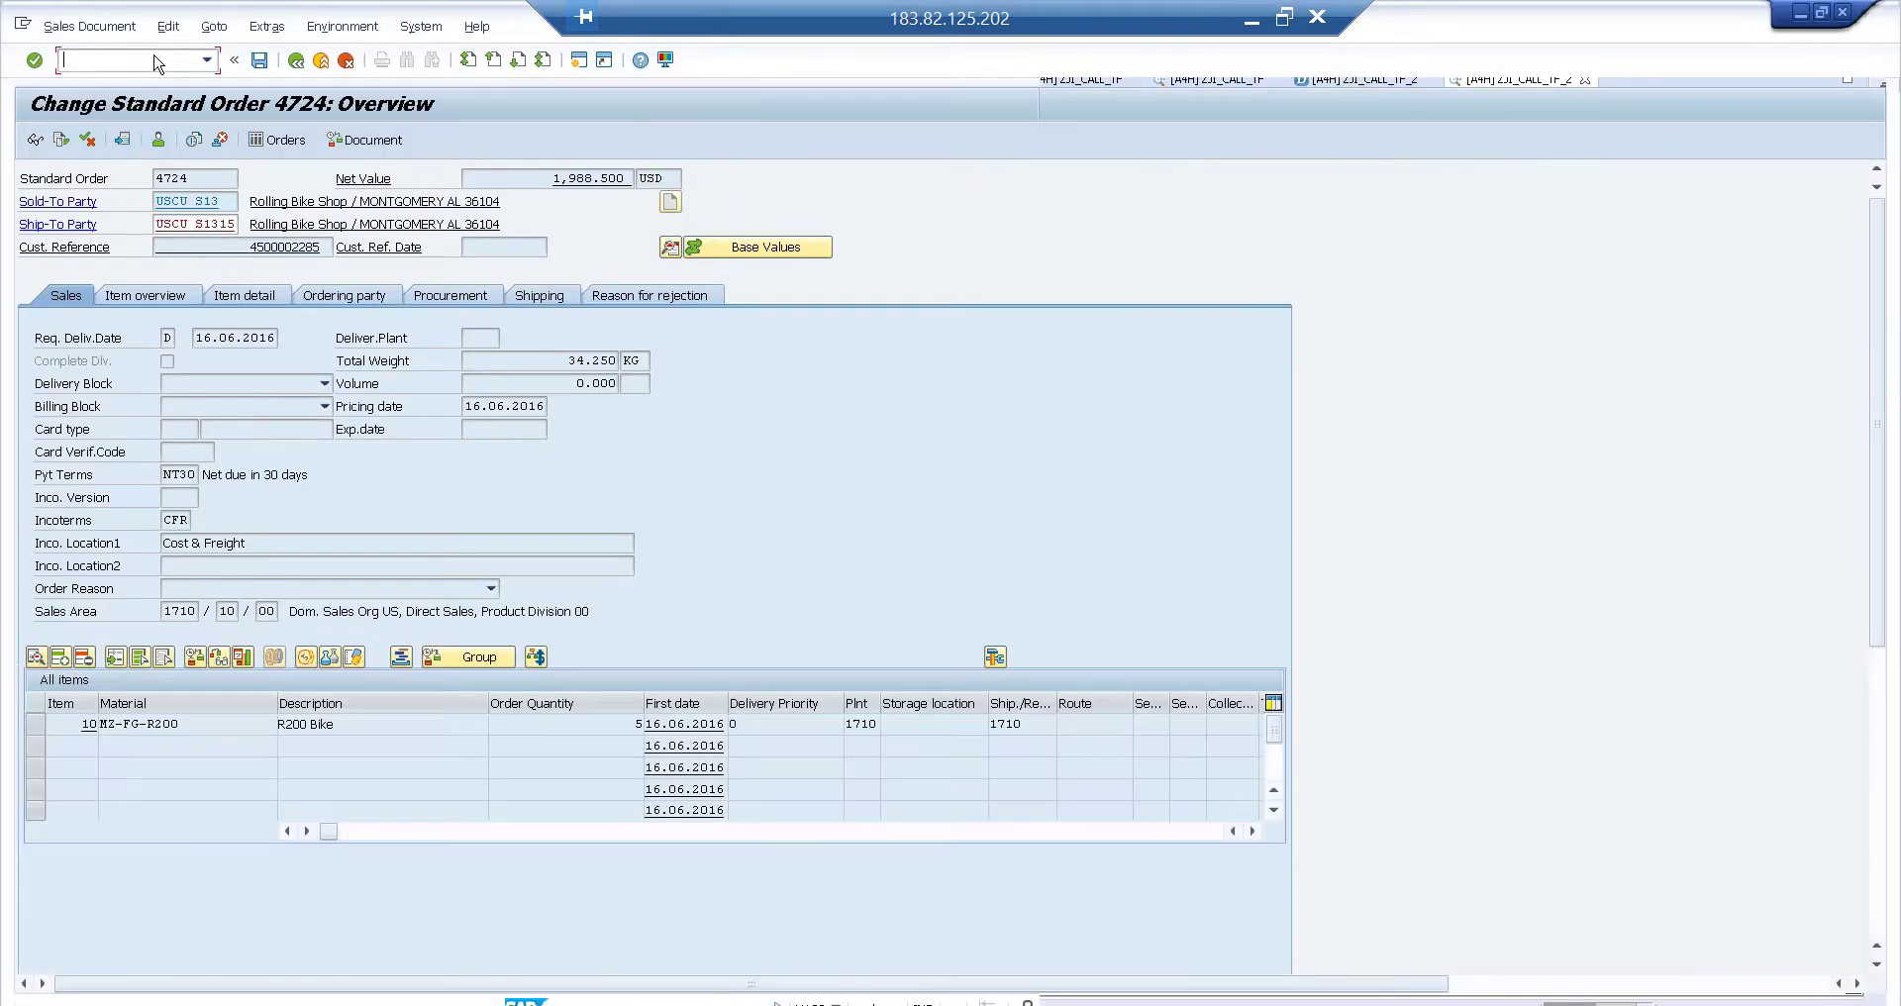
{"action": "type", "text": "/ose"}
{"action": "type", "text": "16"}
{"action": "key", "text": "Return"}
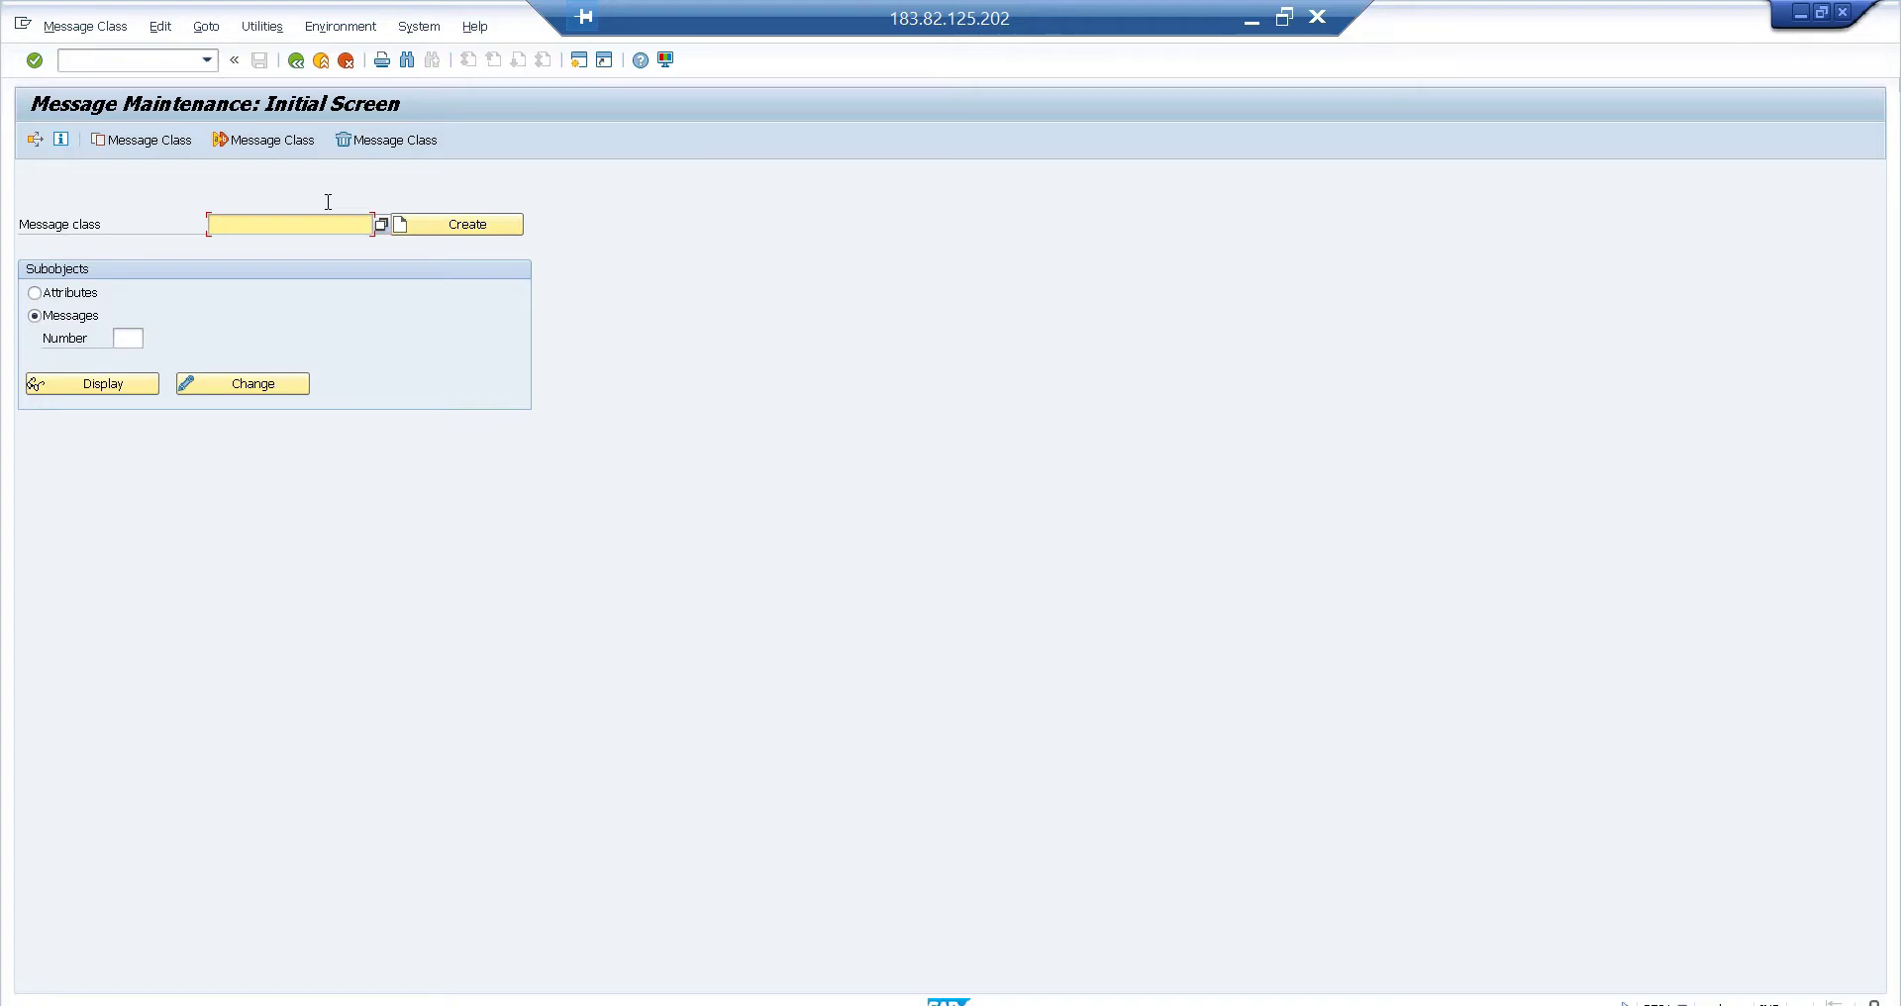
Step: Display message number 153 of message class F2 and examine its short text
{"action": "type", "text": "f2"}
{"action": "left_click", "coordinate": [128, 339]}
{"action": "type", "text": "153"}
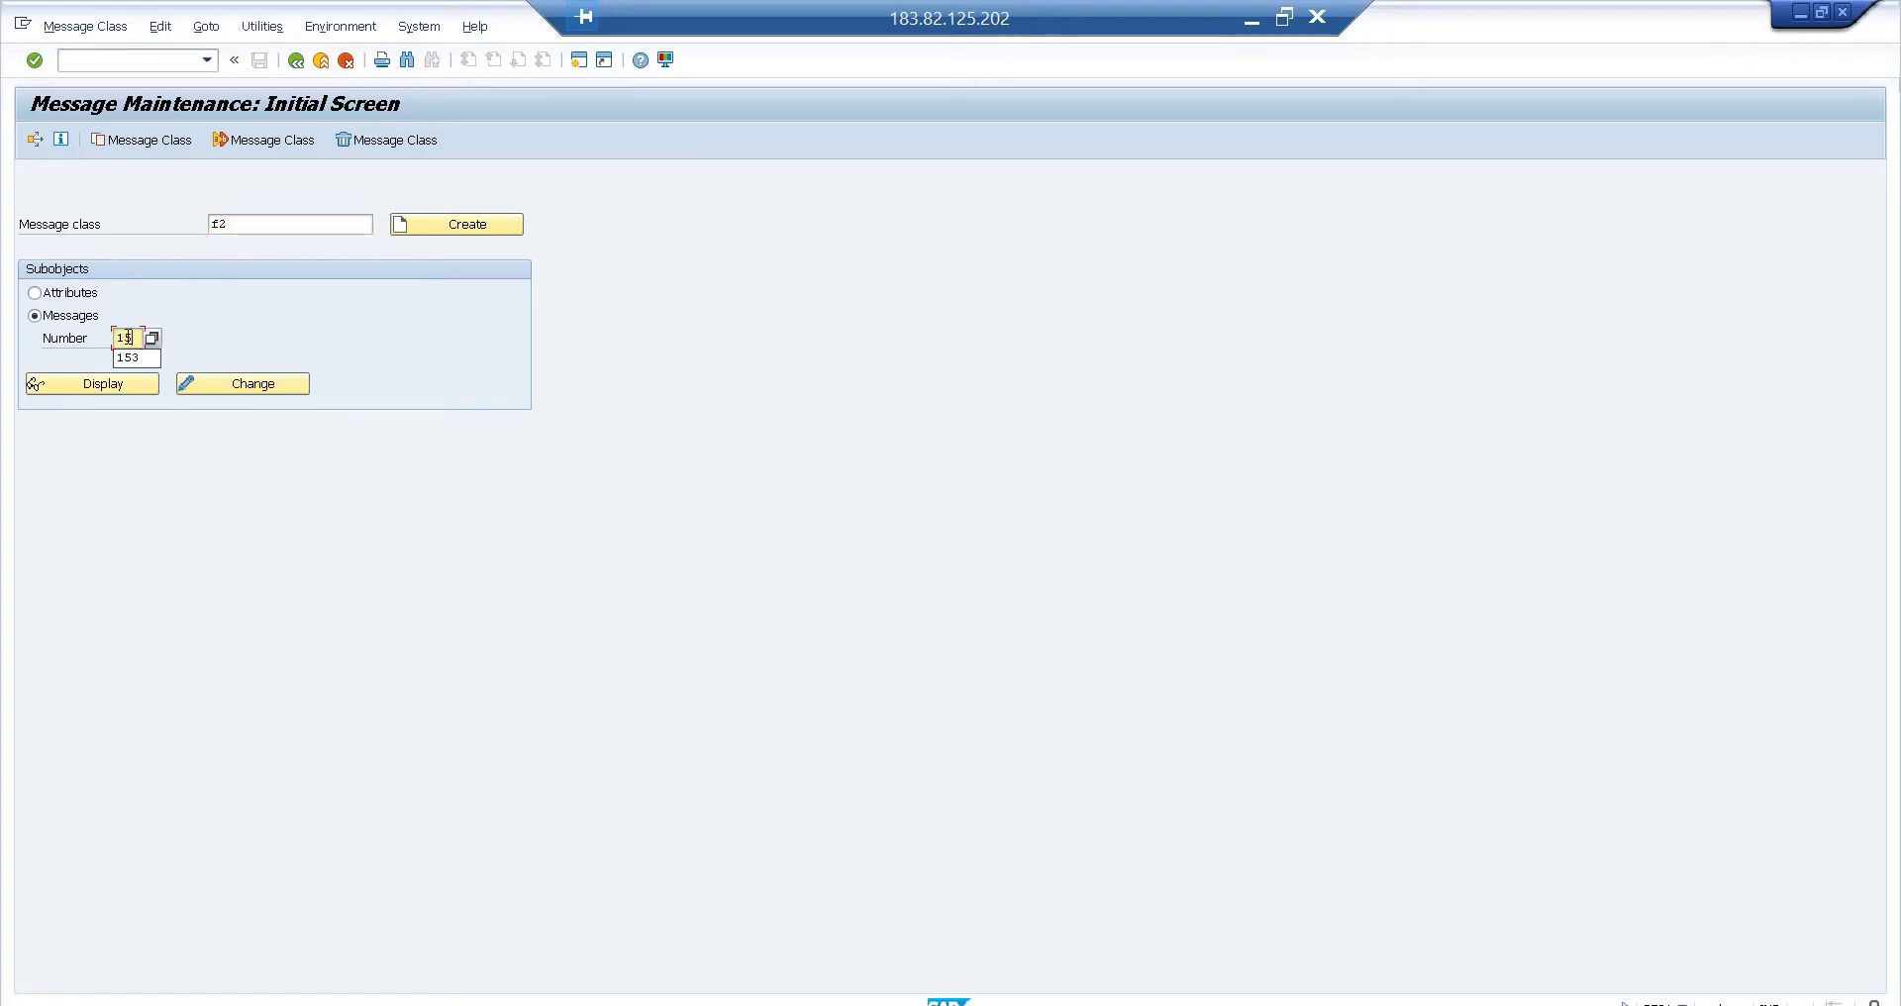
{"action": "left_click", "coordinate": [97, 395]}
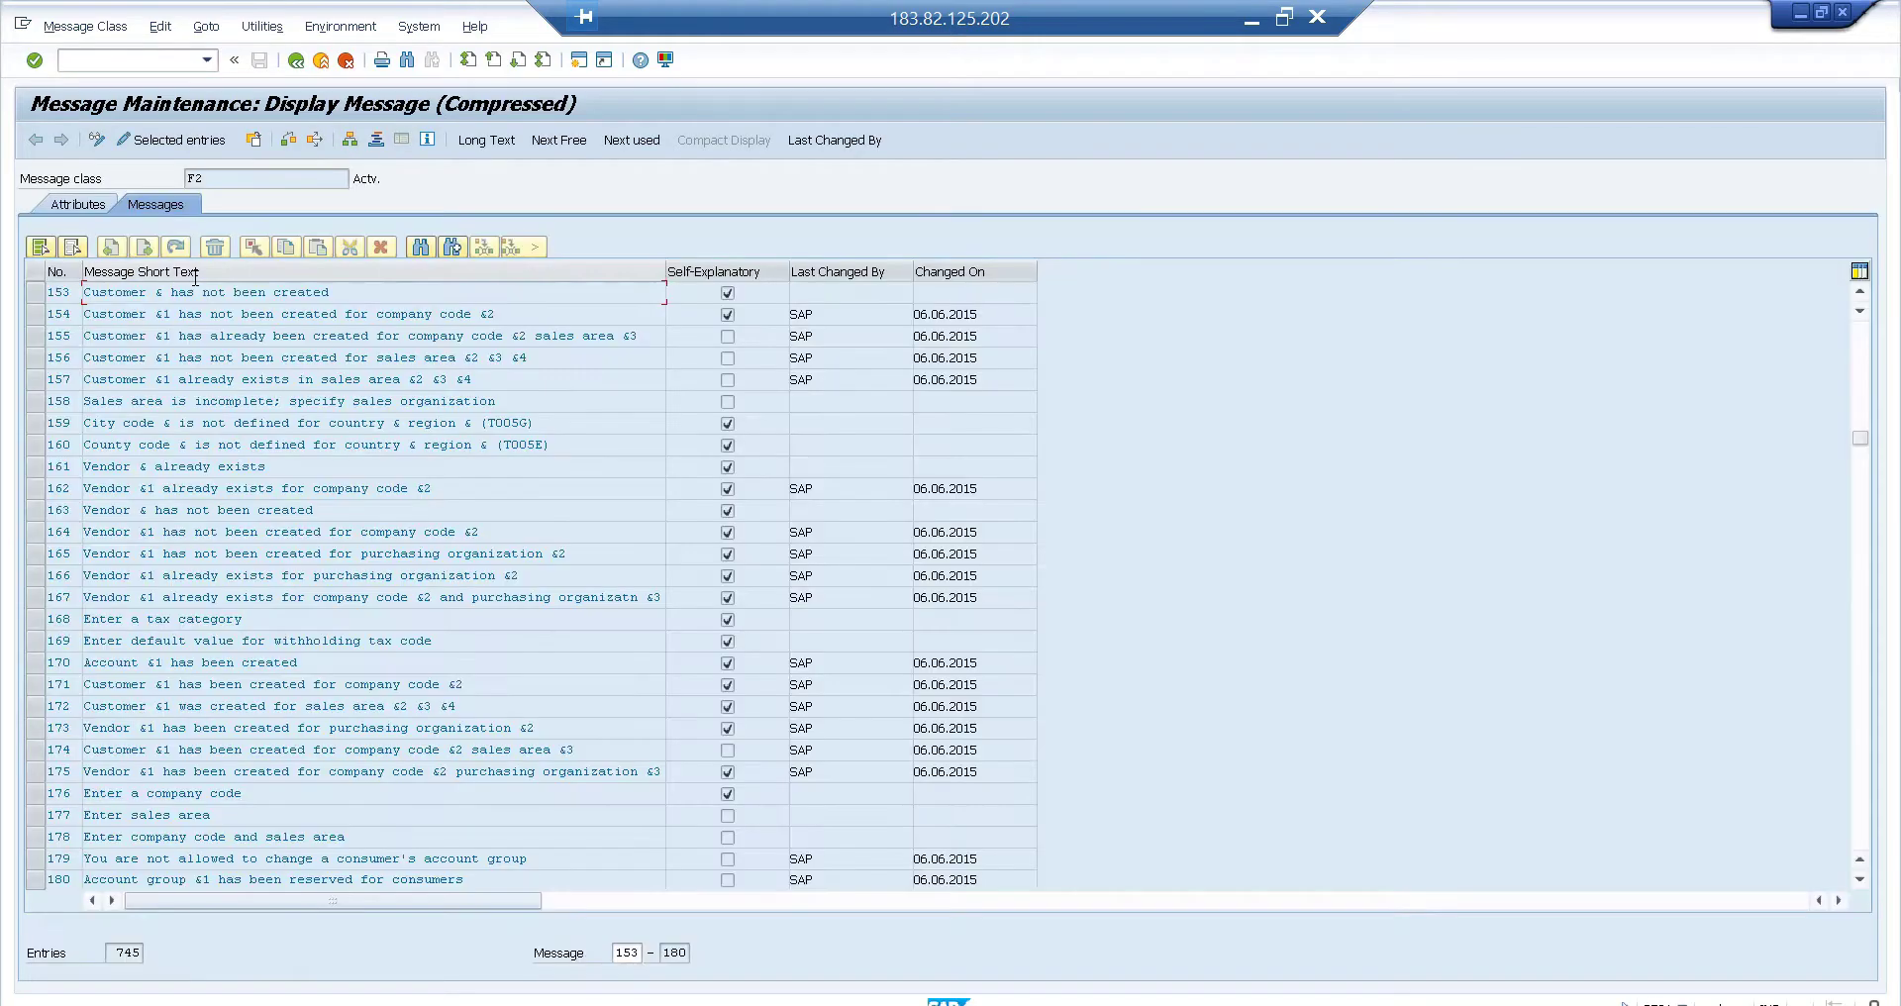
{"action": "left_click_drag", "start_coordinate": [361, 293], "coordinate": [83, 299]}
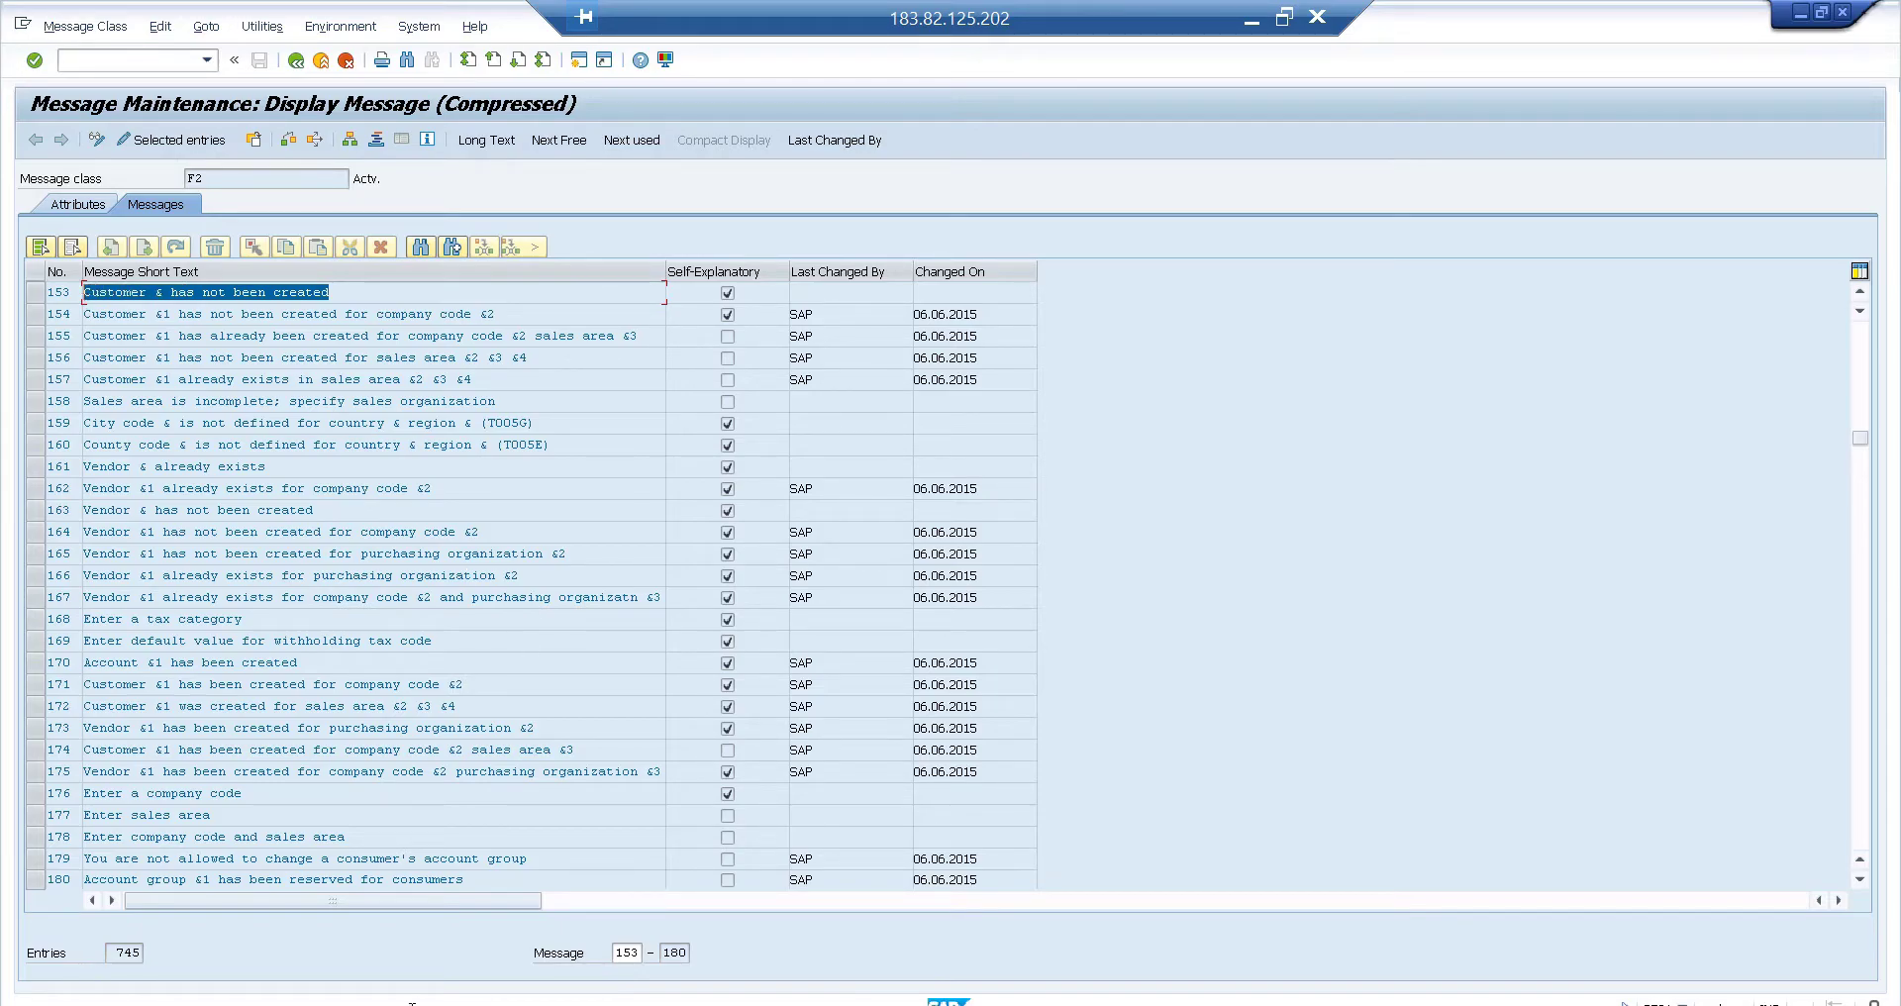
Step: Activate debugging with /h in the sales order session and resubmit the ship-to party to enter the debugger
{"action": "left_click", "coordinate": [338, 1005]}
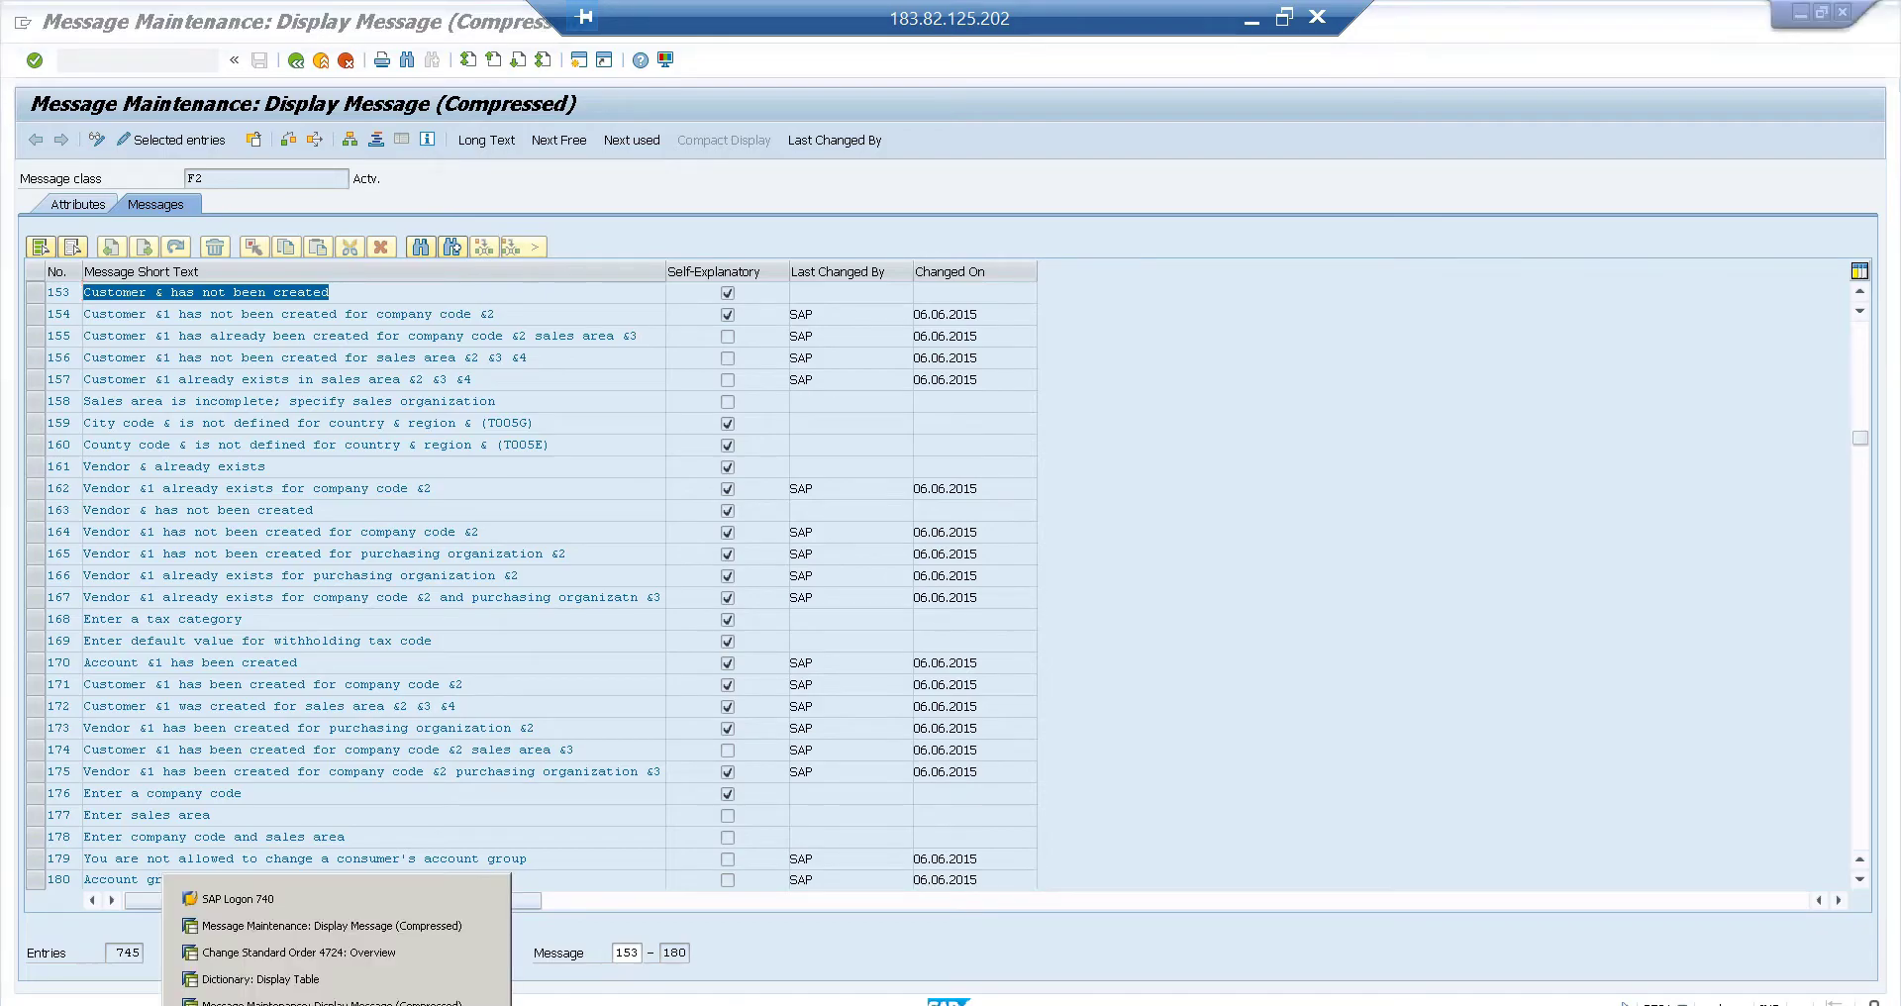
{"action": "left_click", "coordinate": [331, 951]}
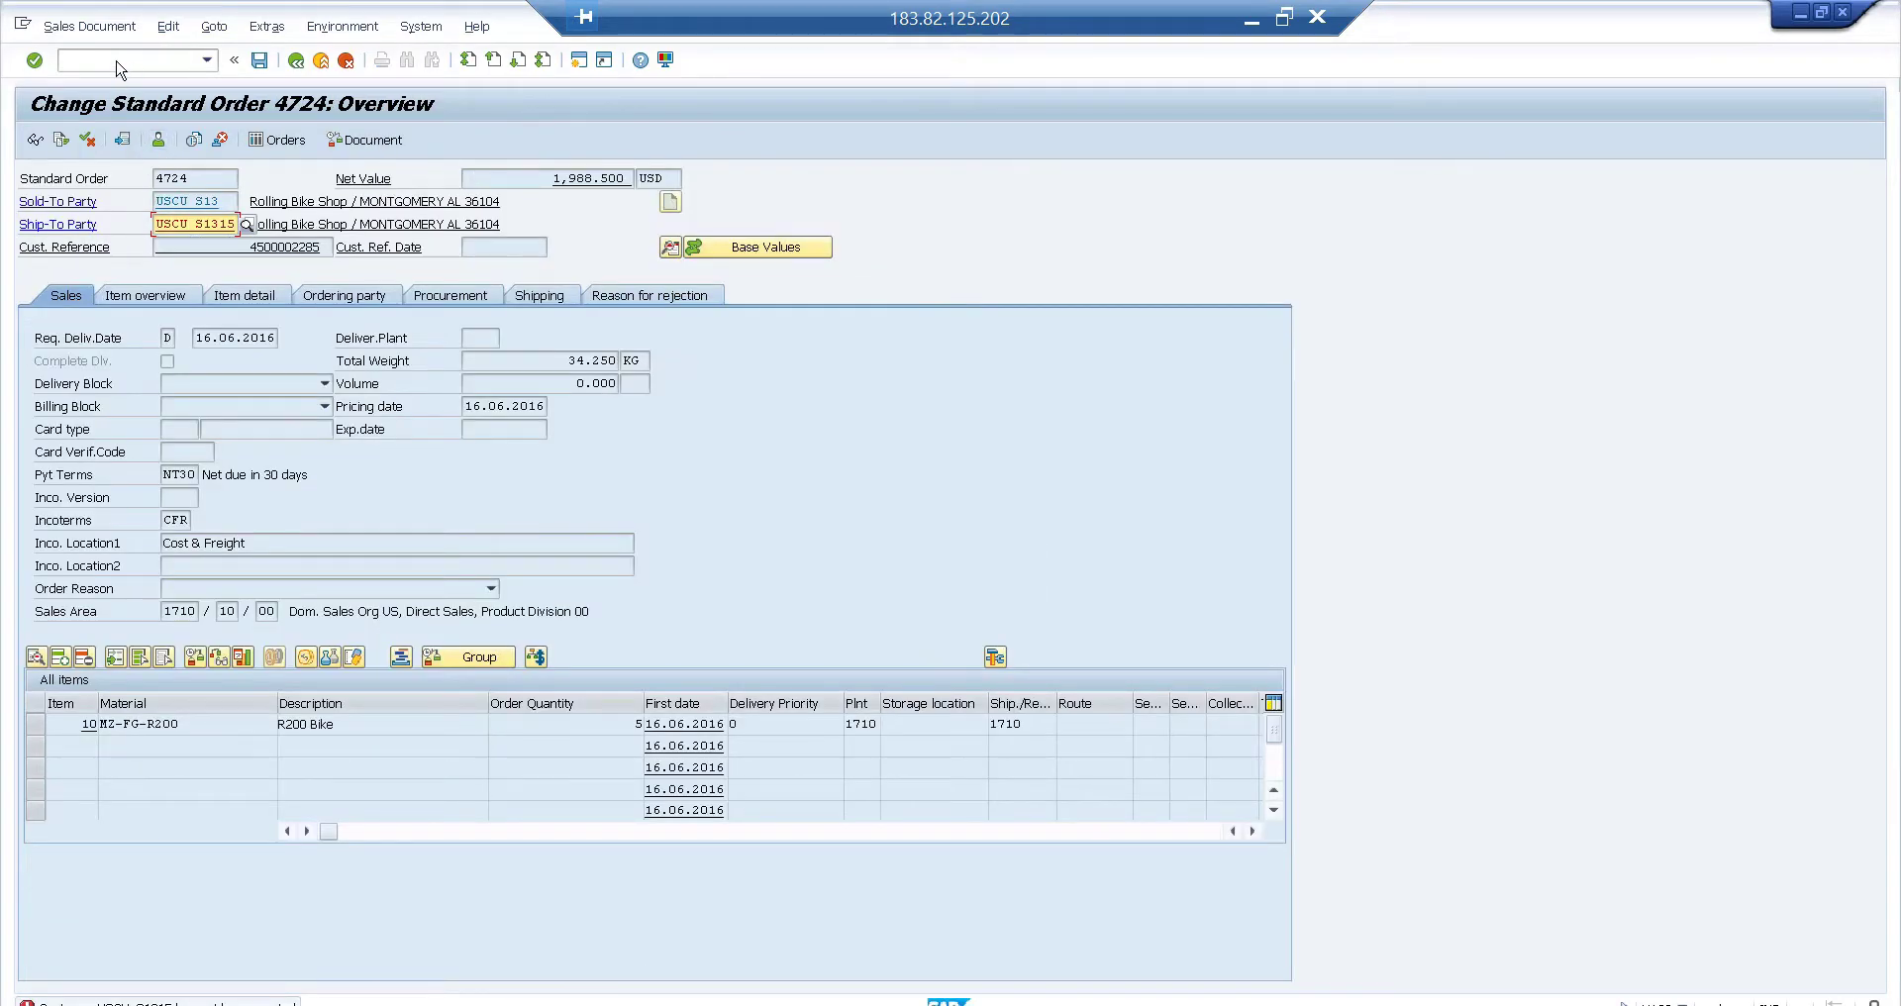
{"action": "left_click", "coordinate": [117, 60]}
{"action": "type", "text": "/h"}
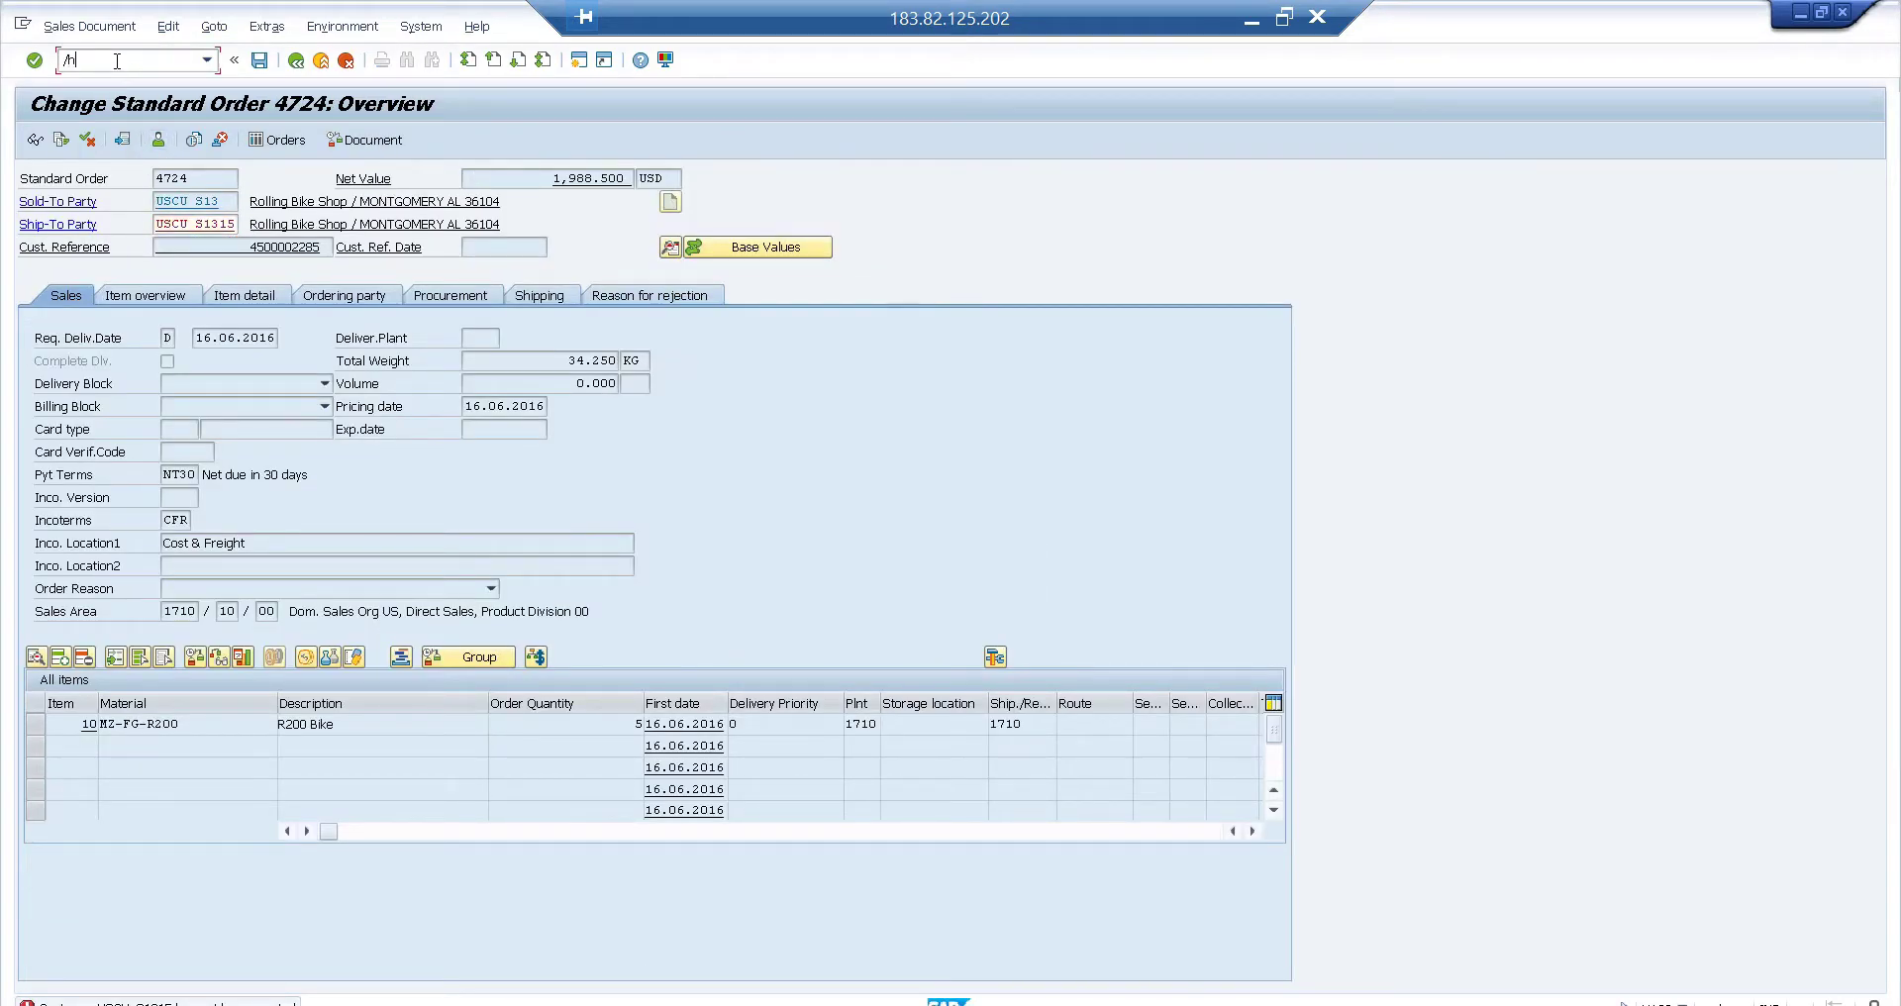
{"action": "key", "text": "Return"}
{"action": "double_click", "coordinate": [230, 222]}
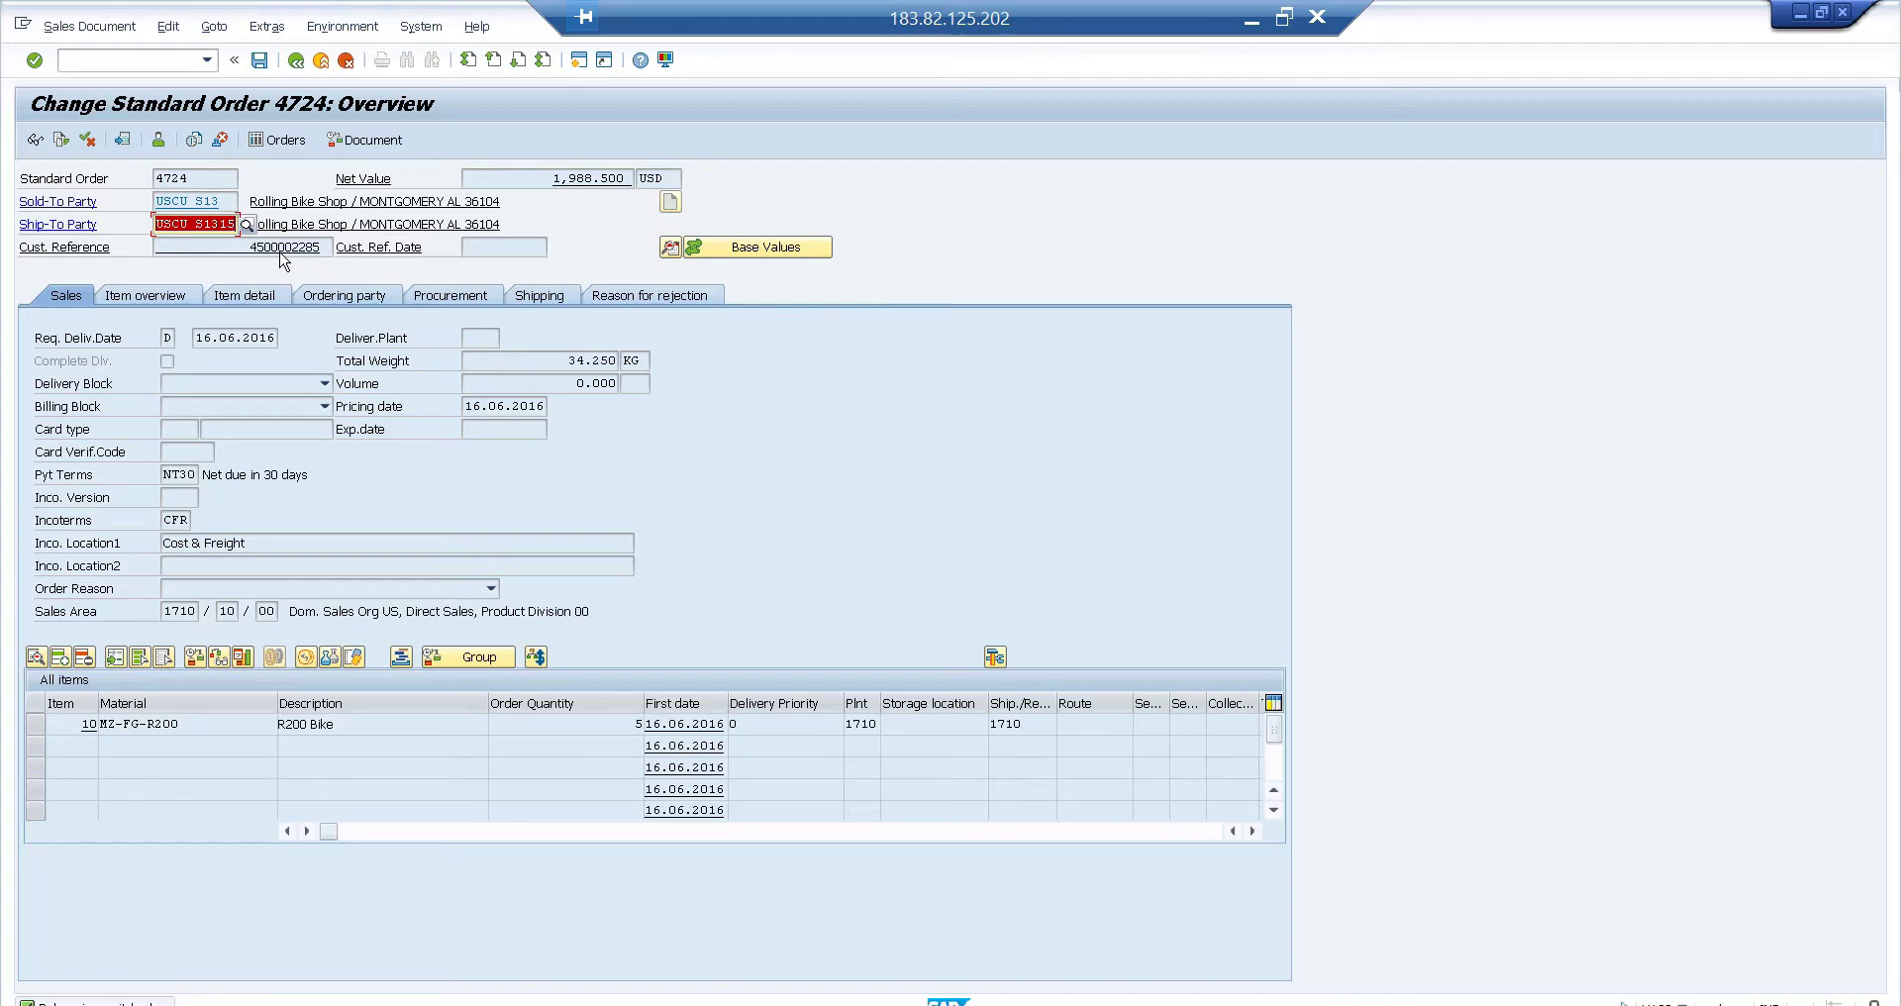
{"action": "key", "text": "Return"}
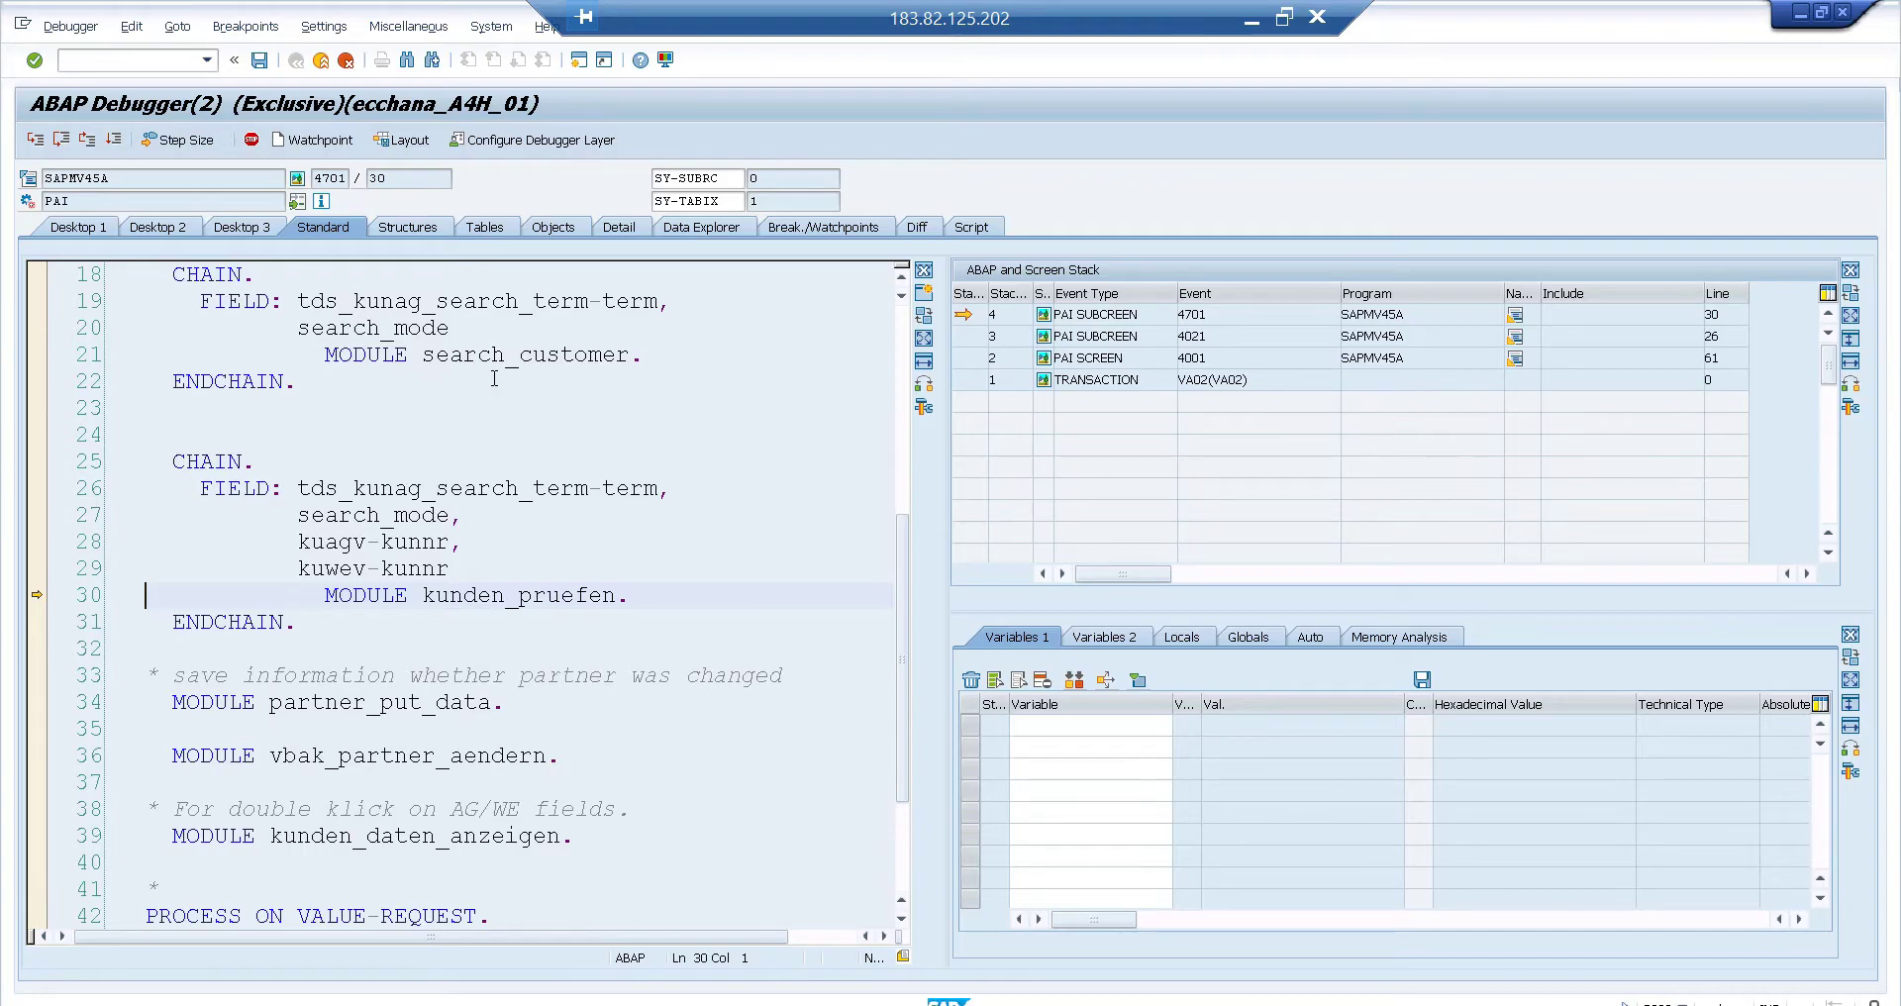
Step: Create a breakpoint at message ID F2, number 153, leaving the message type empty
{"action": "left_click", "coordinate": [244, 29]}
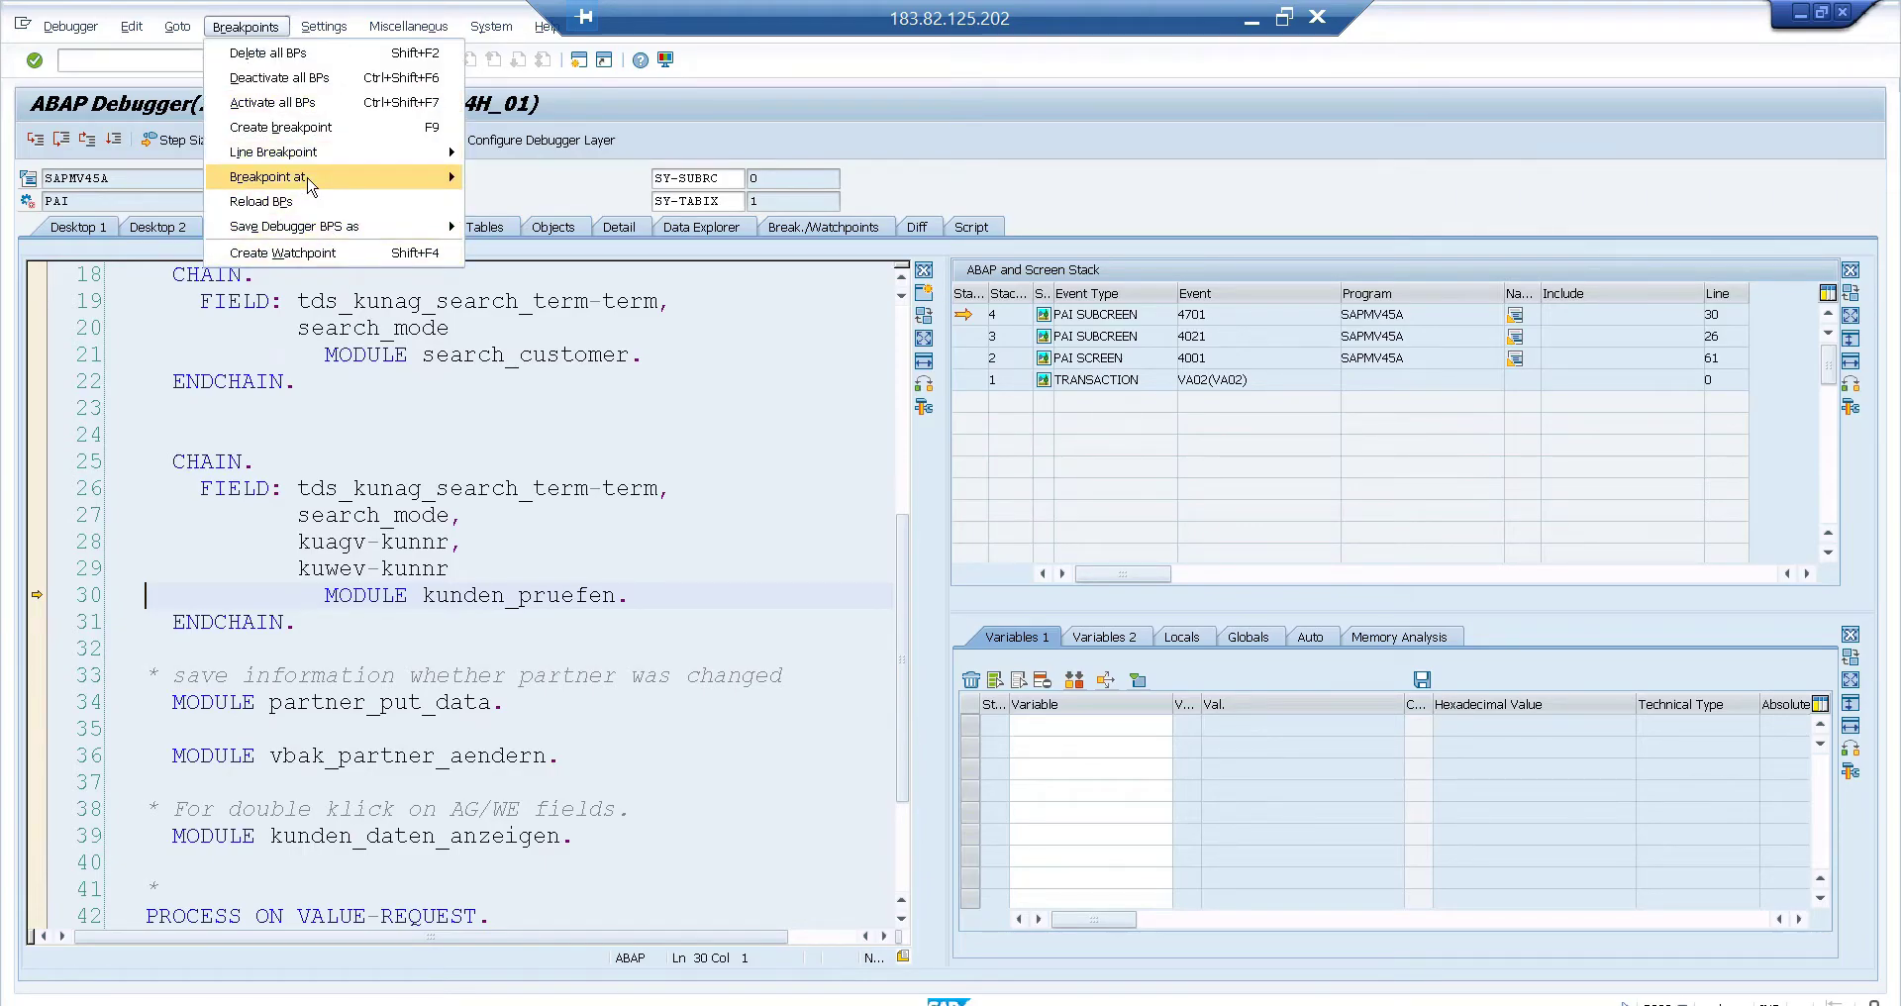
{"action": "mouse_move", "coordinate": [309, 185]}
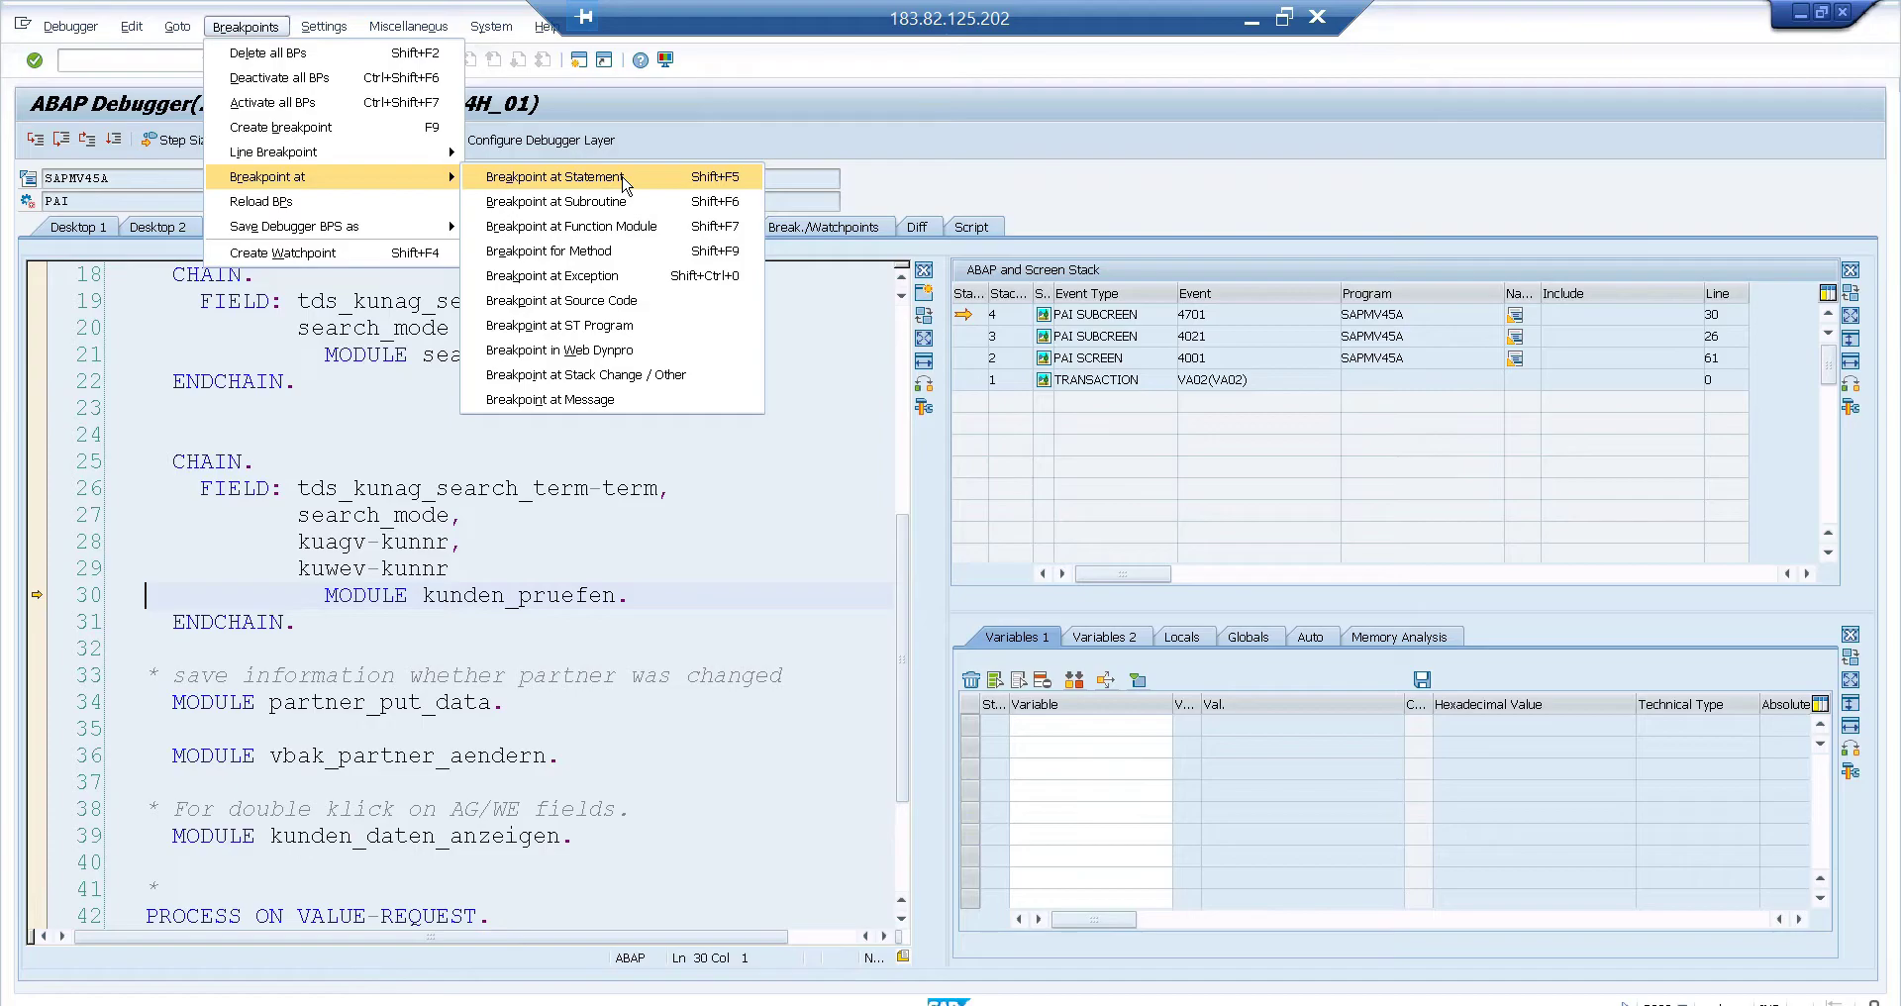
{"action": "left_click", "coordinate": [606, 400]}
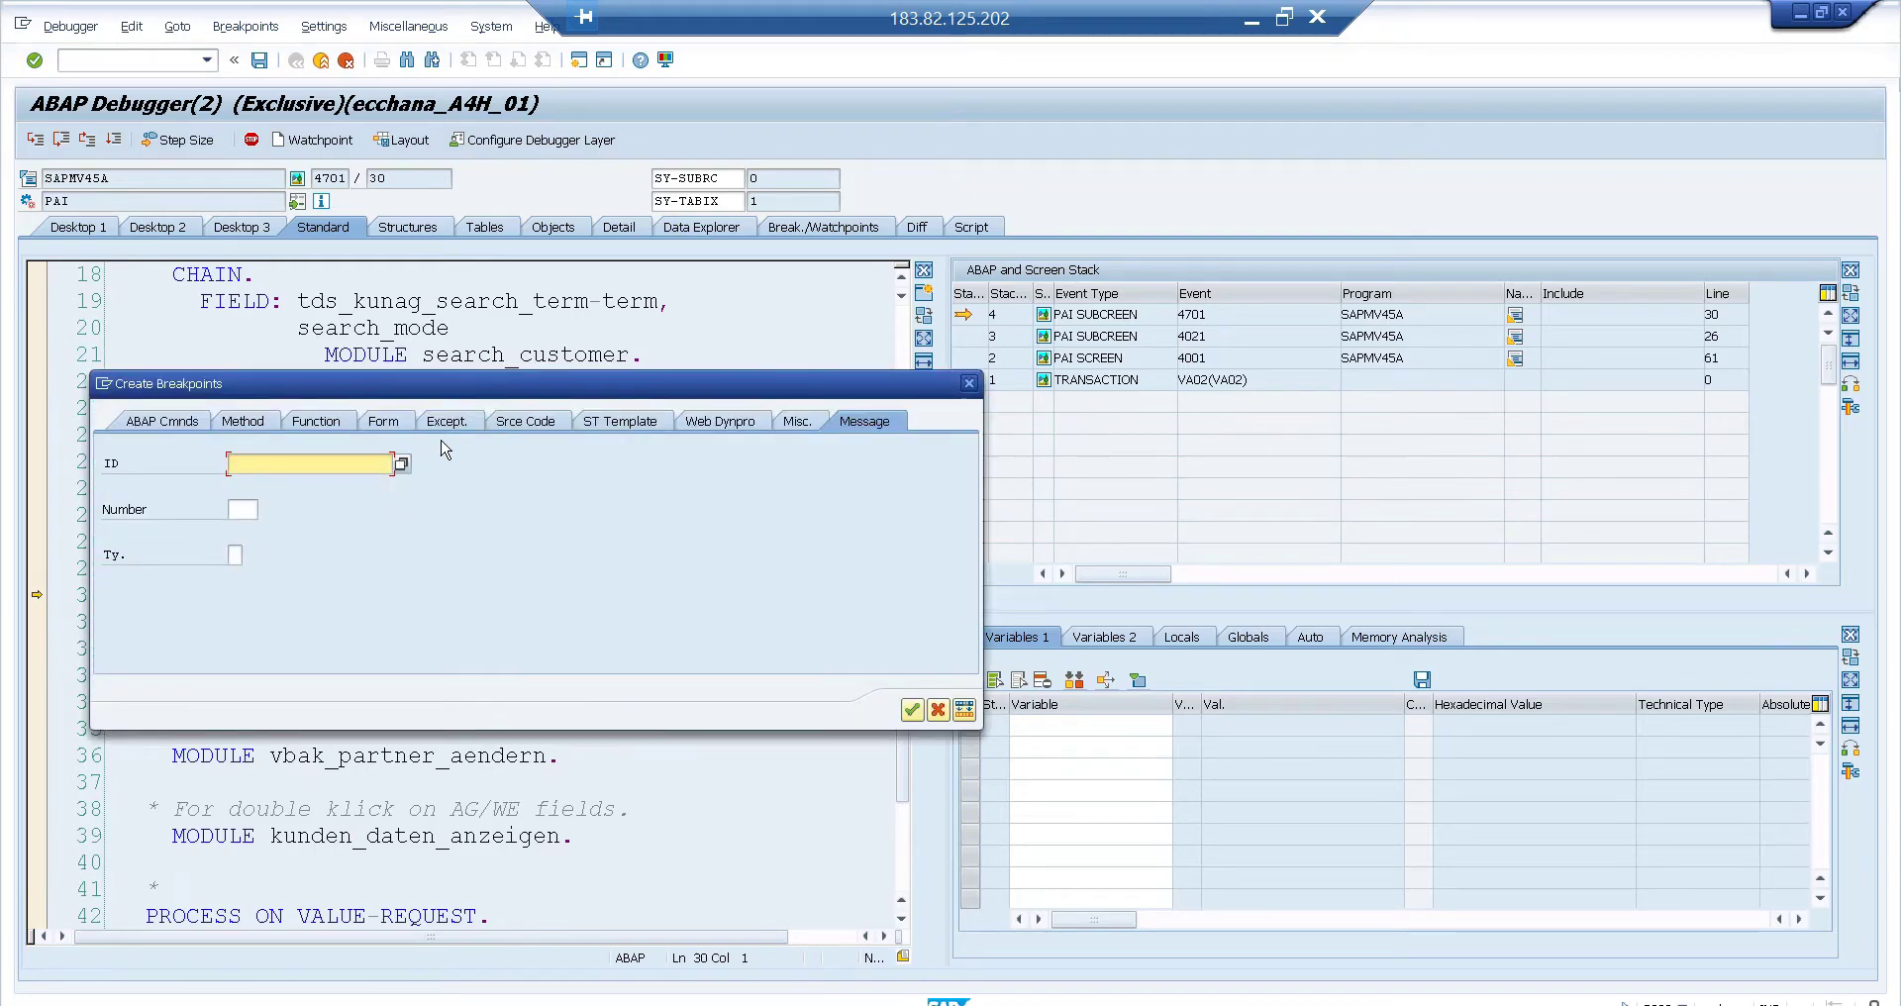
{"action": "type", "text": "F2"}
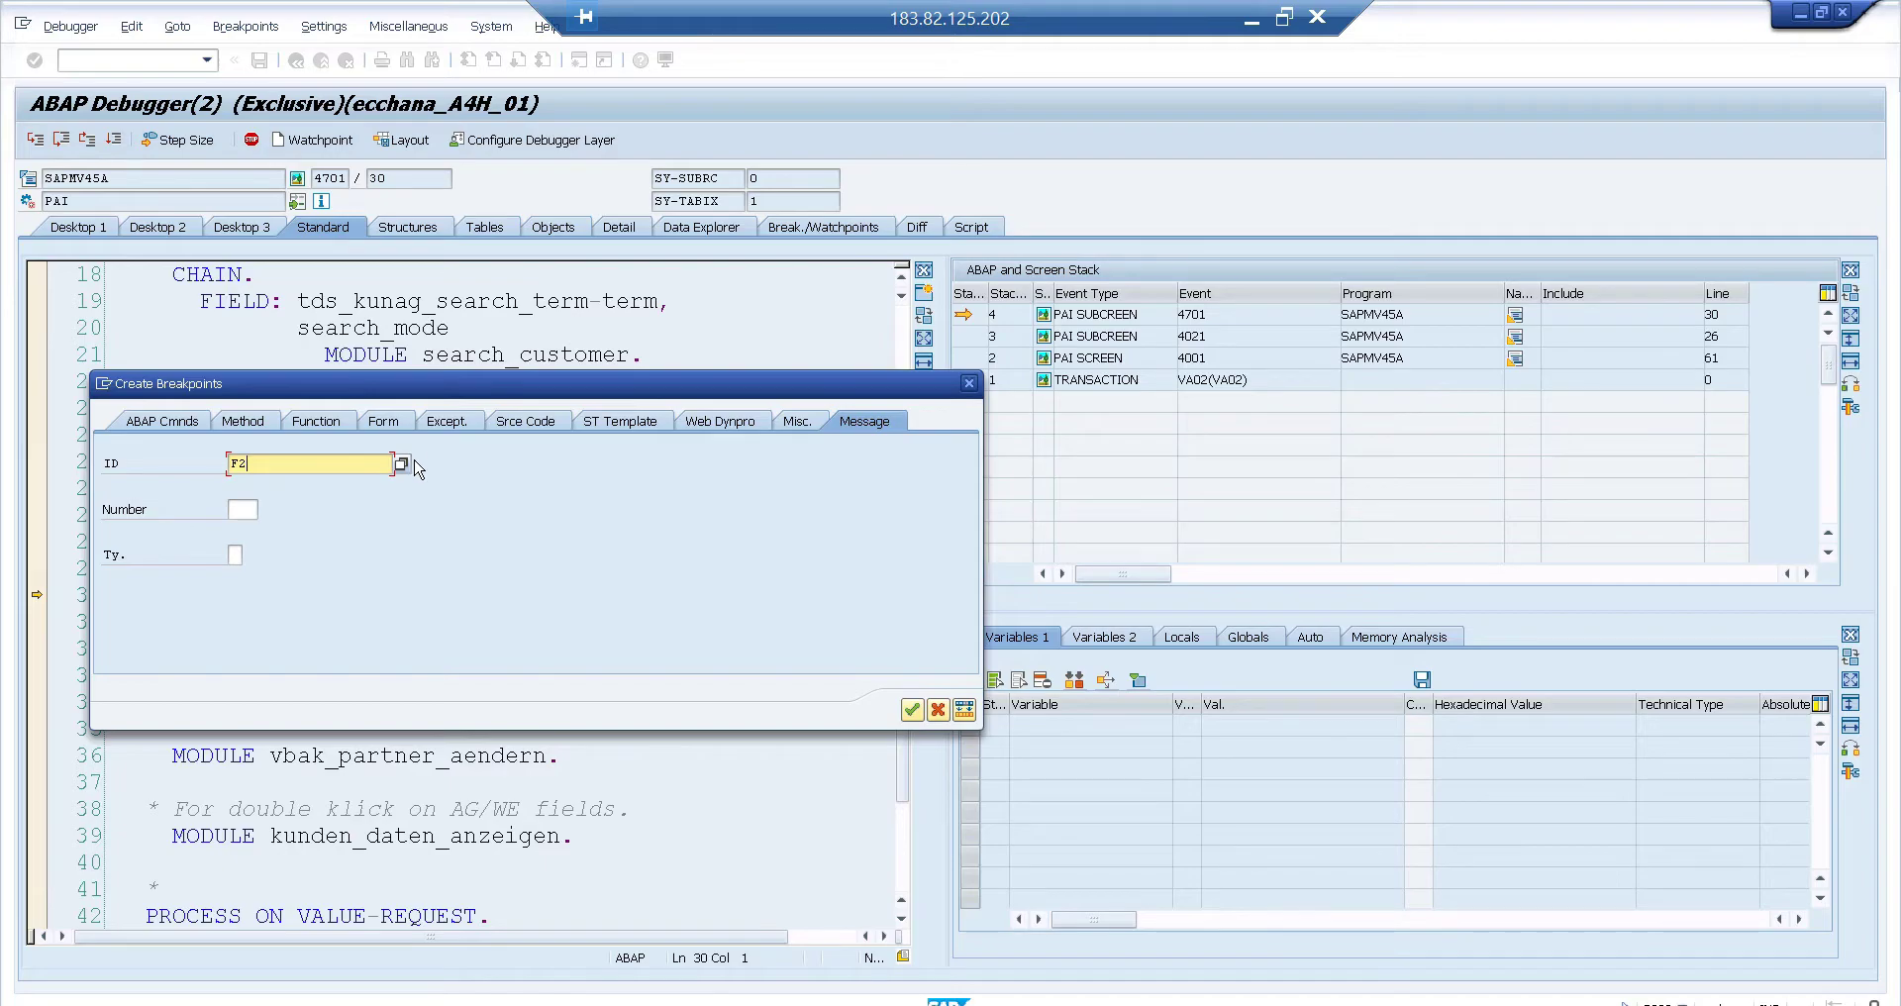
{"action": "left_click", "coordinate": [234, 511]}
{"action": "type", "text": "153"}
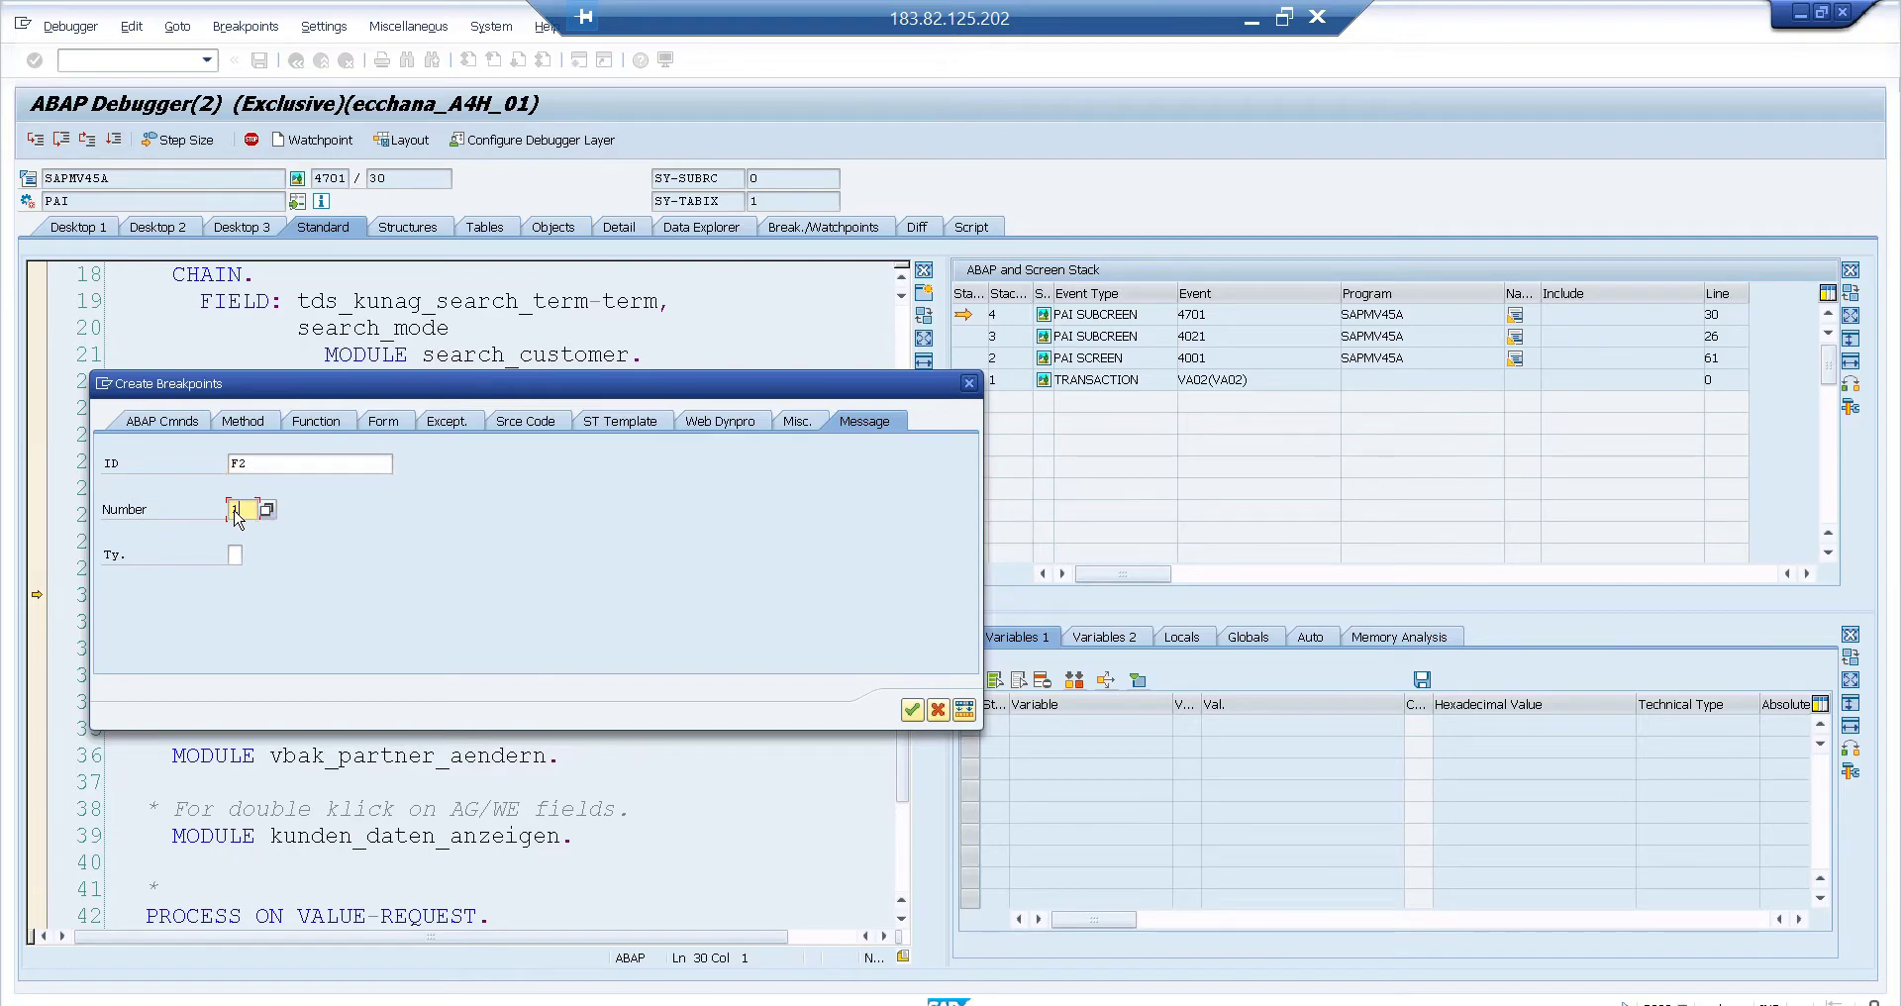
{"action": "left_click", "coordinate": [238, 552]}
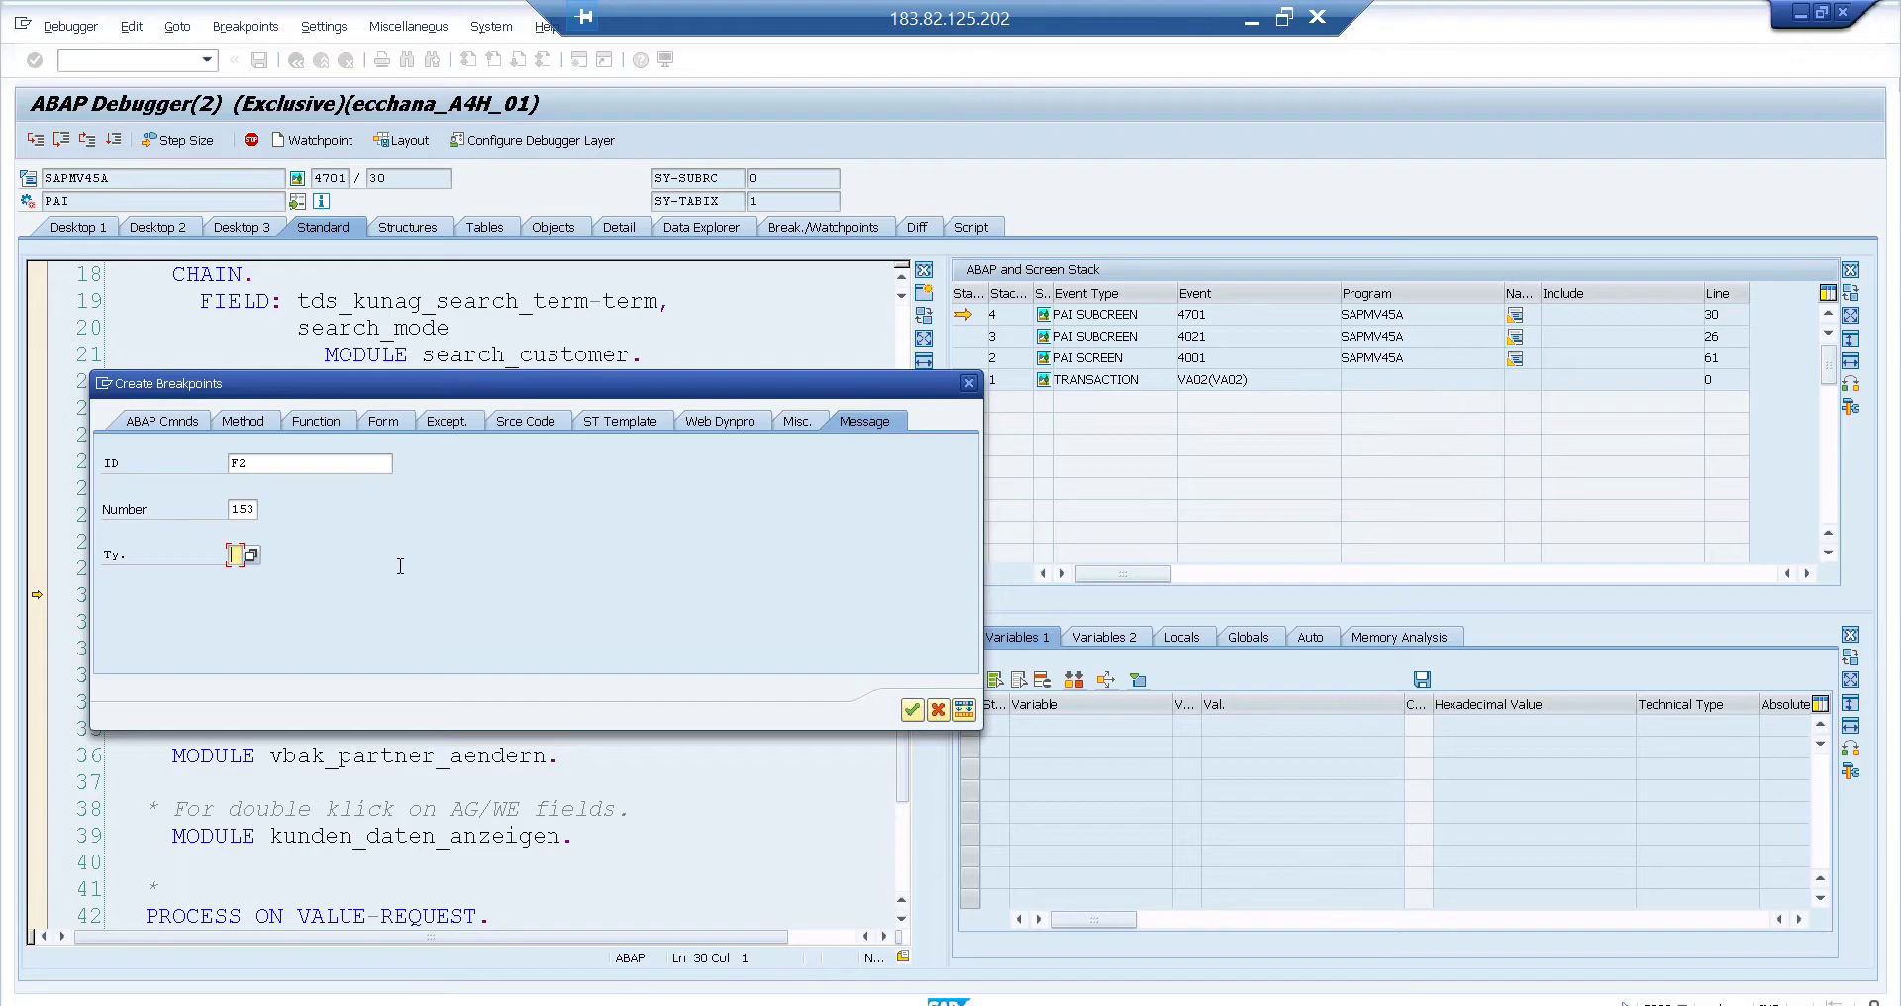
{"action": "left_click", "coordinate": [911, 711]}
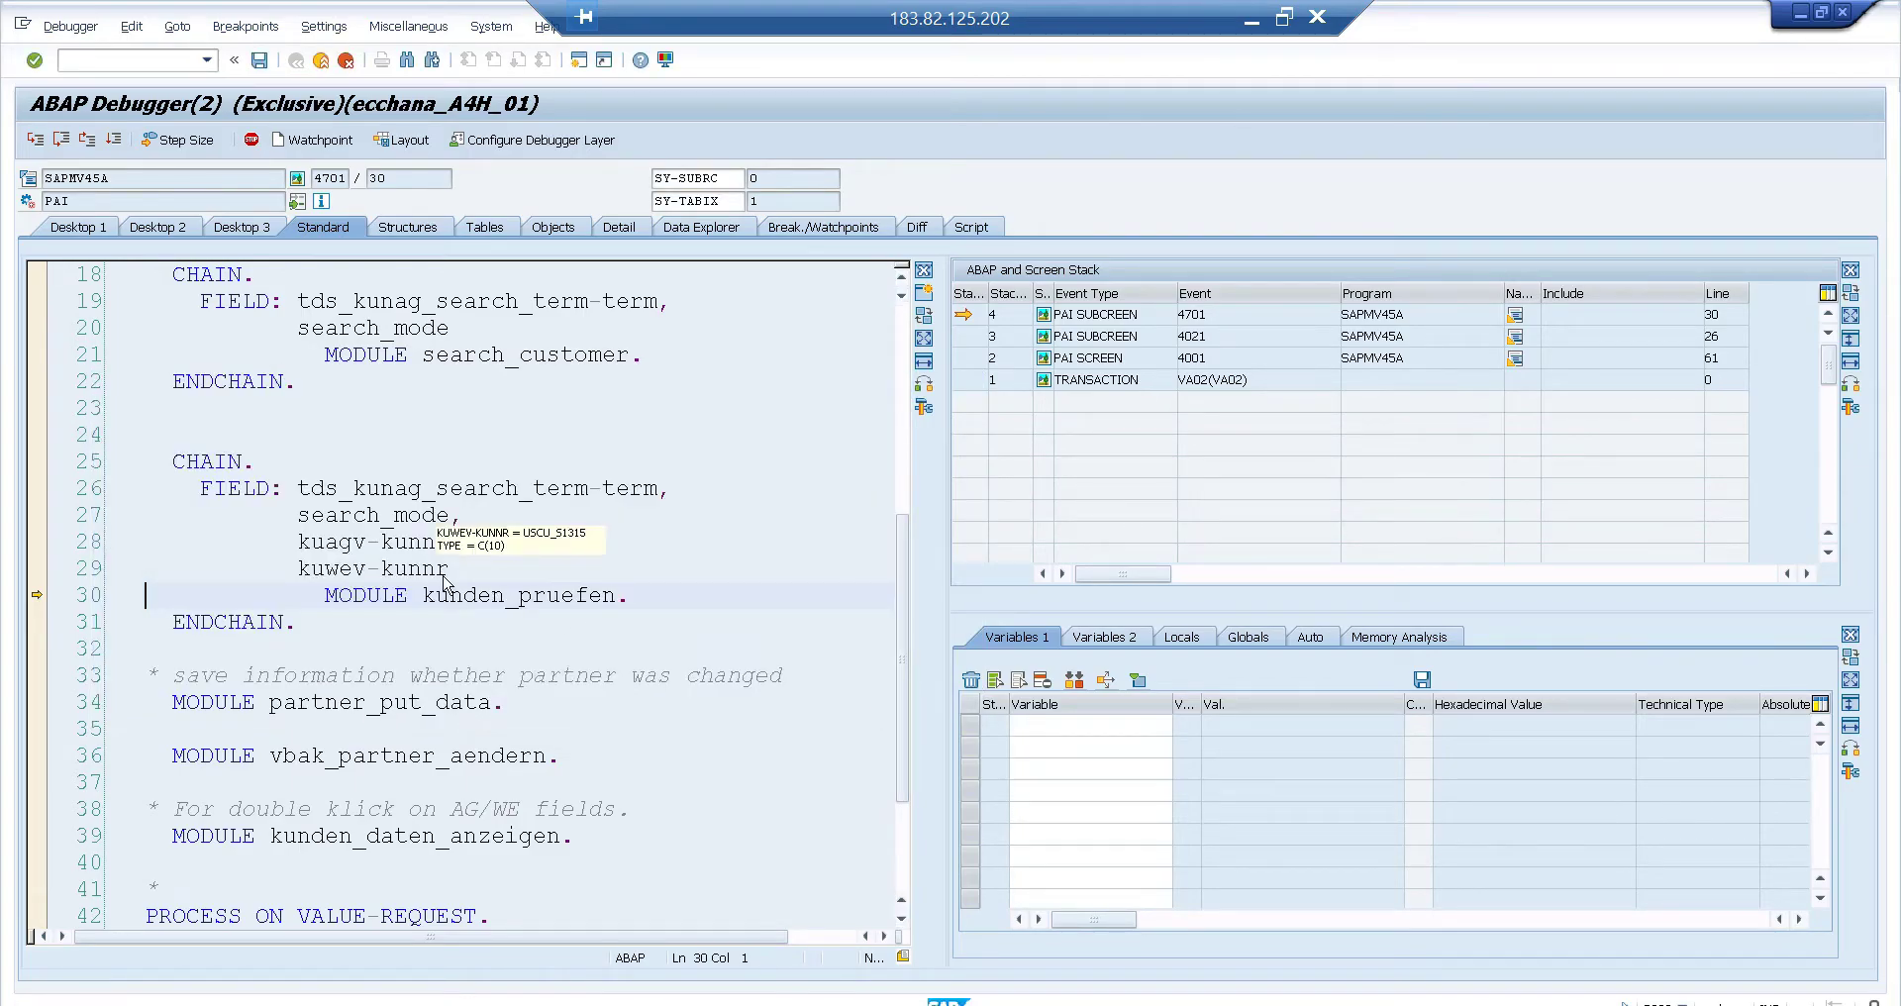
Step: Check the new message breakpoint in the breakpoint list and continue program execution from the source view
{"action": "left_click", "coordinate": [837, 228]}
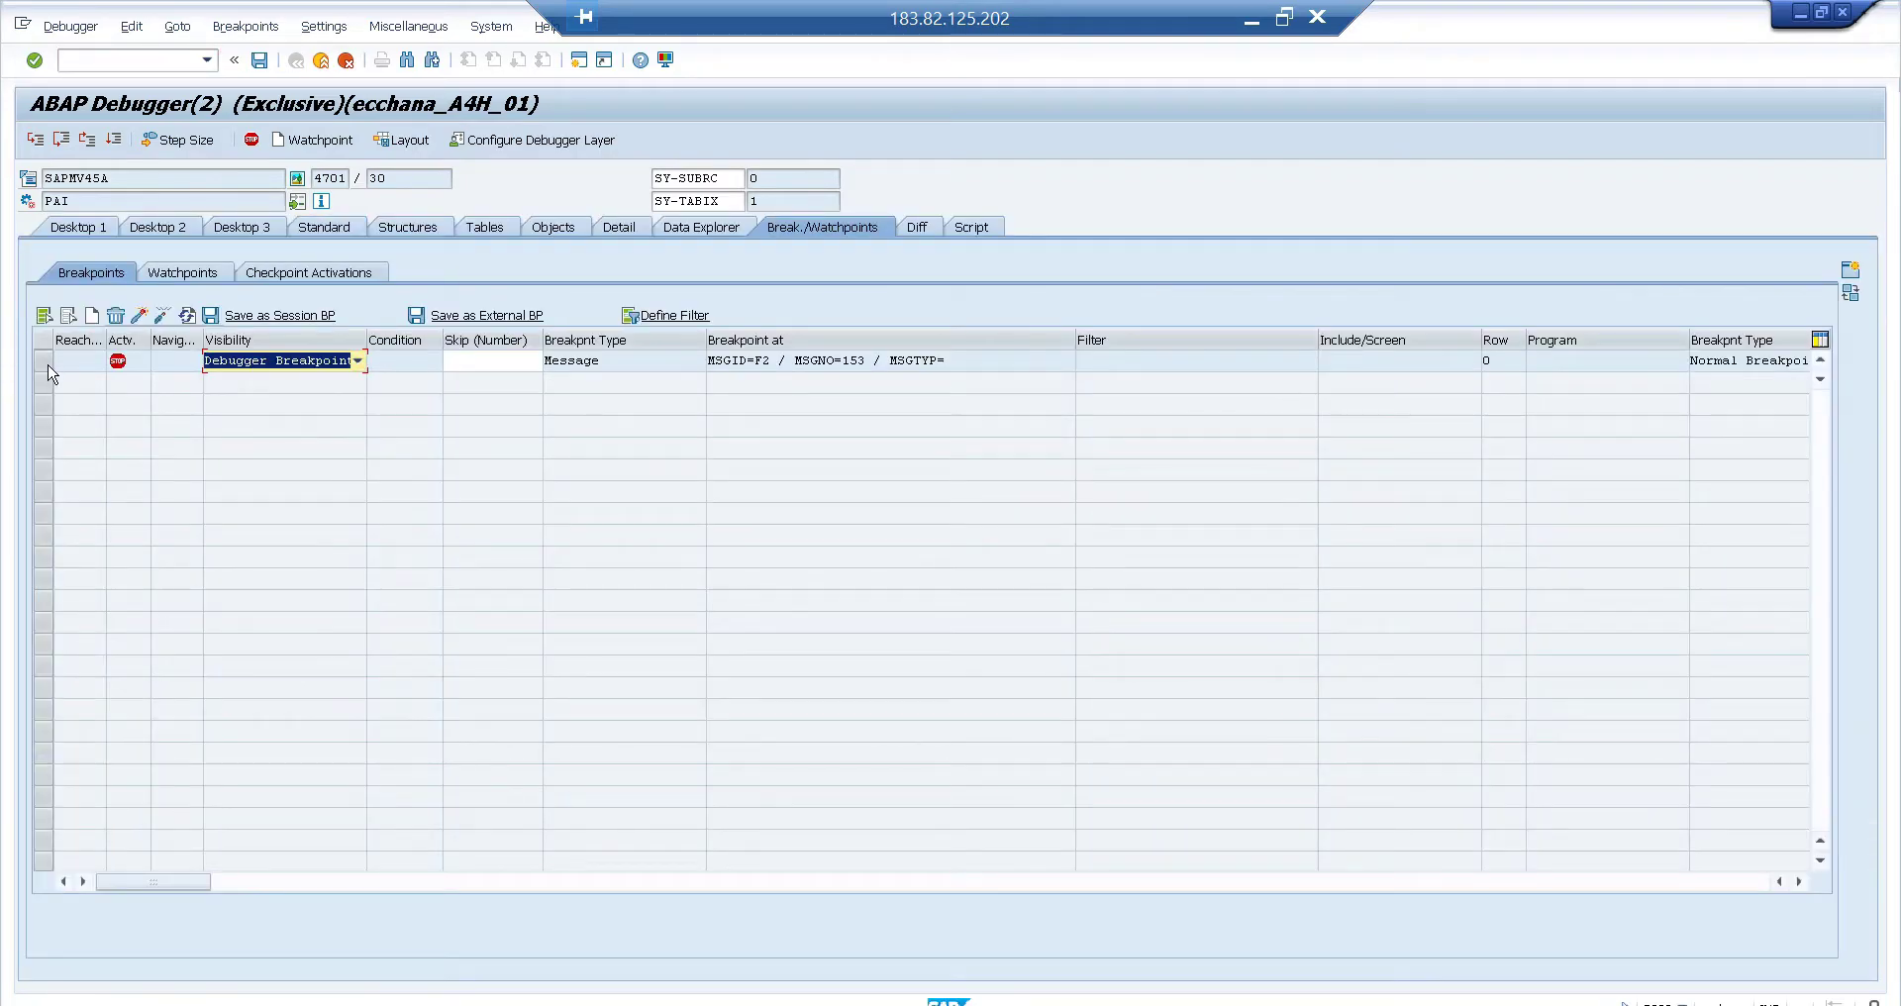
{"action": "left_click", "coordinate": [48, 364]}
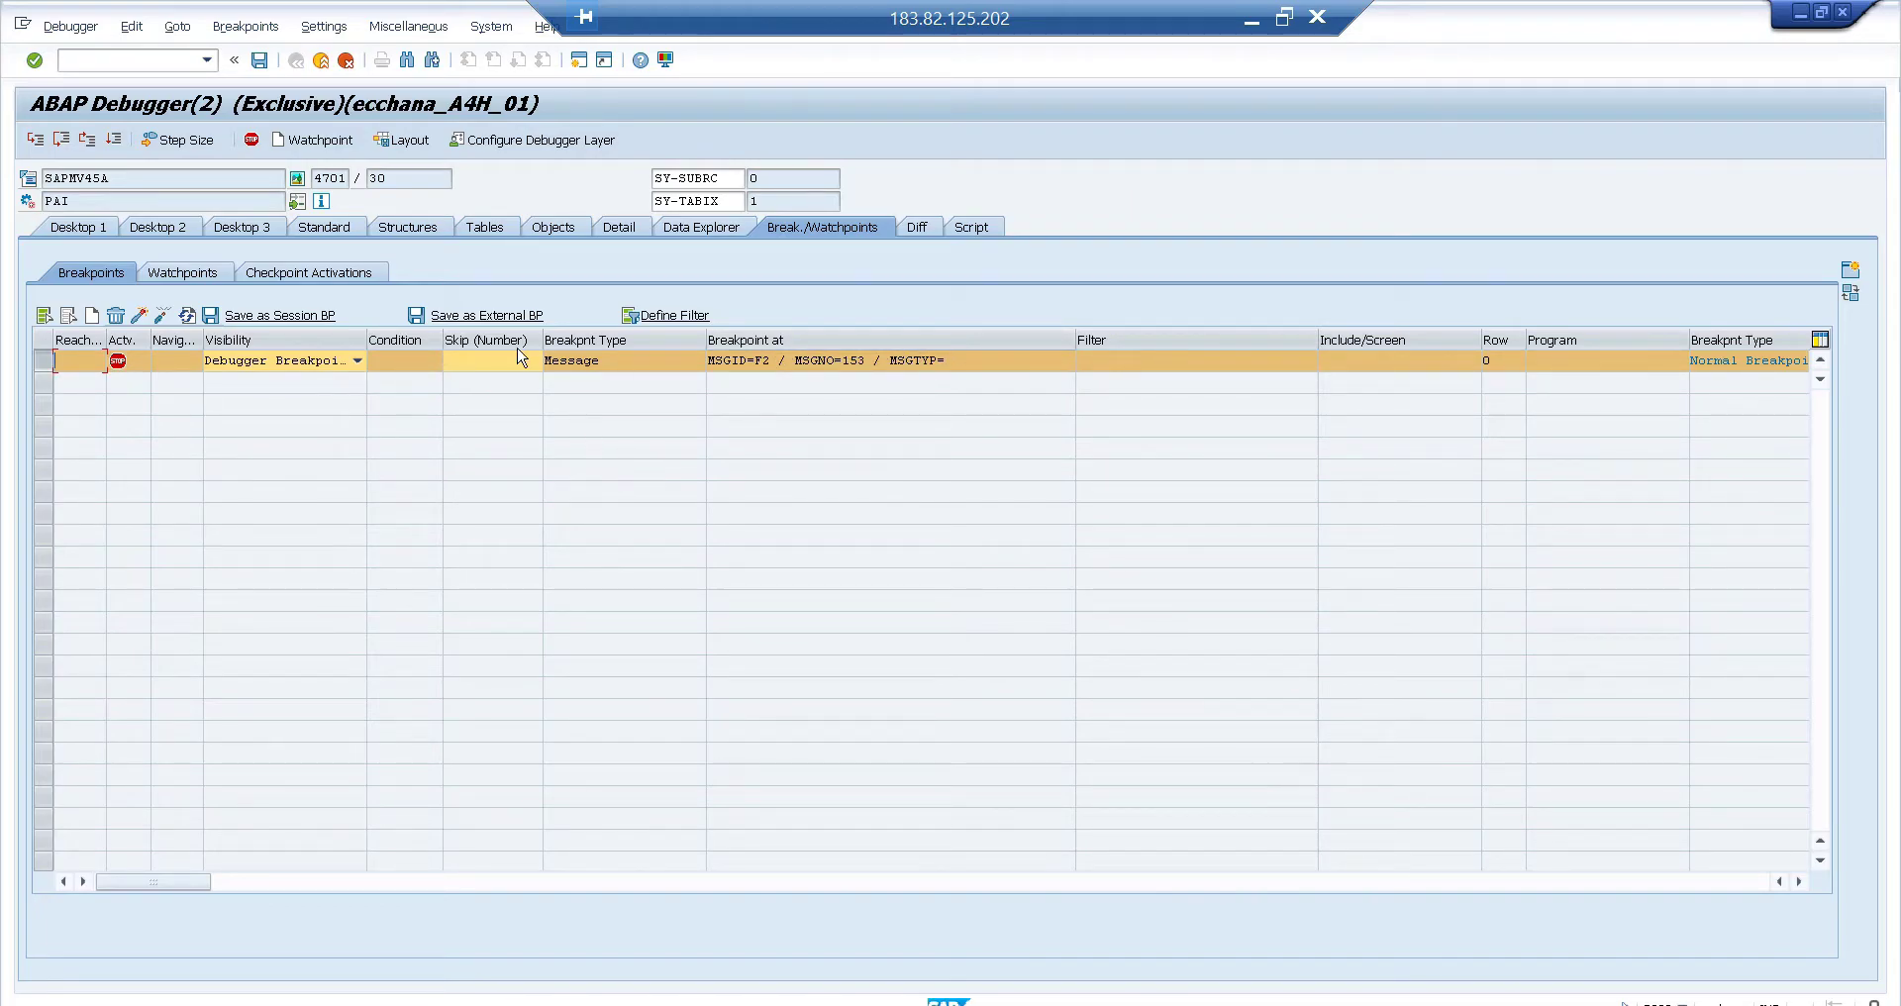
{"action": "left_click", "coordinate": [247, 228]}
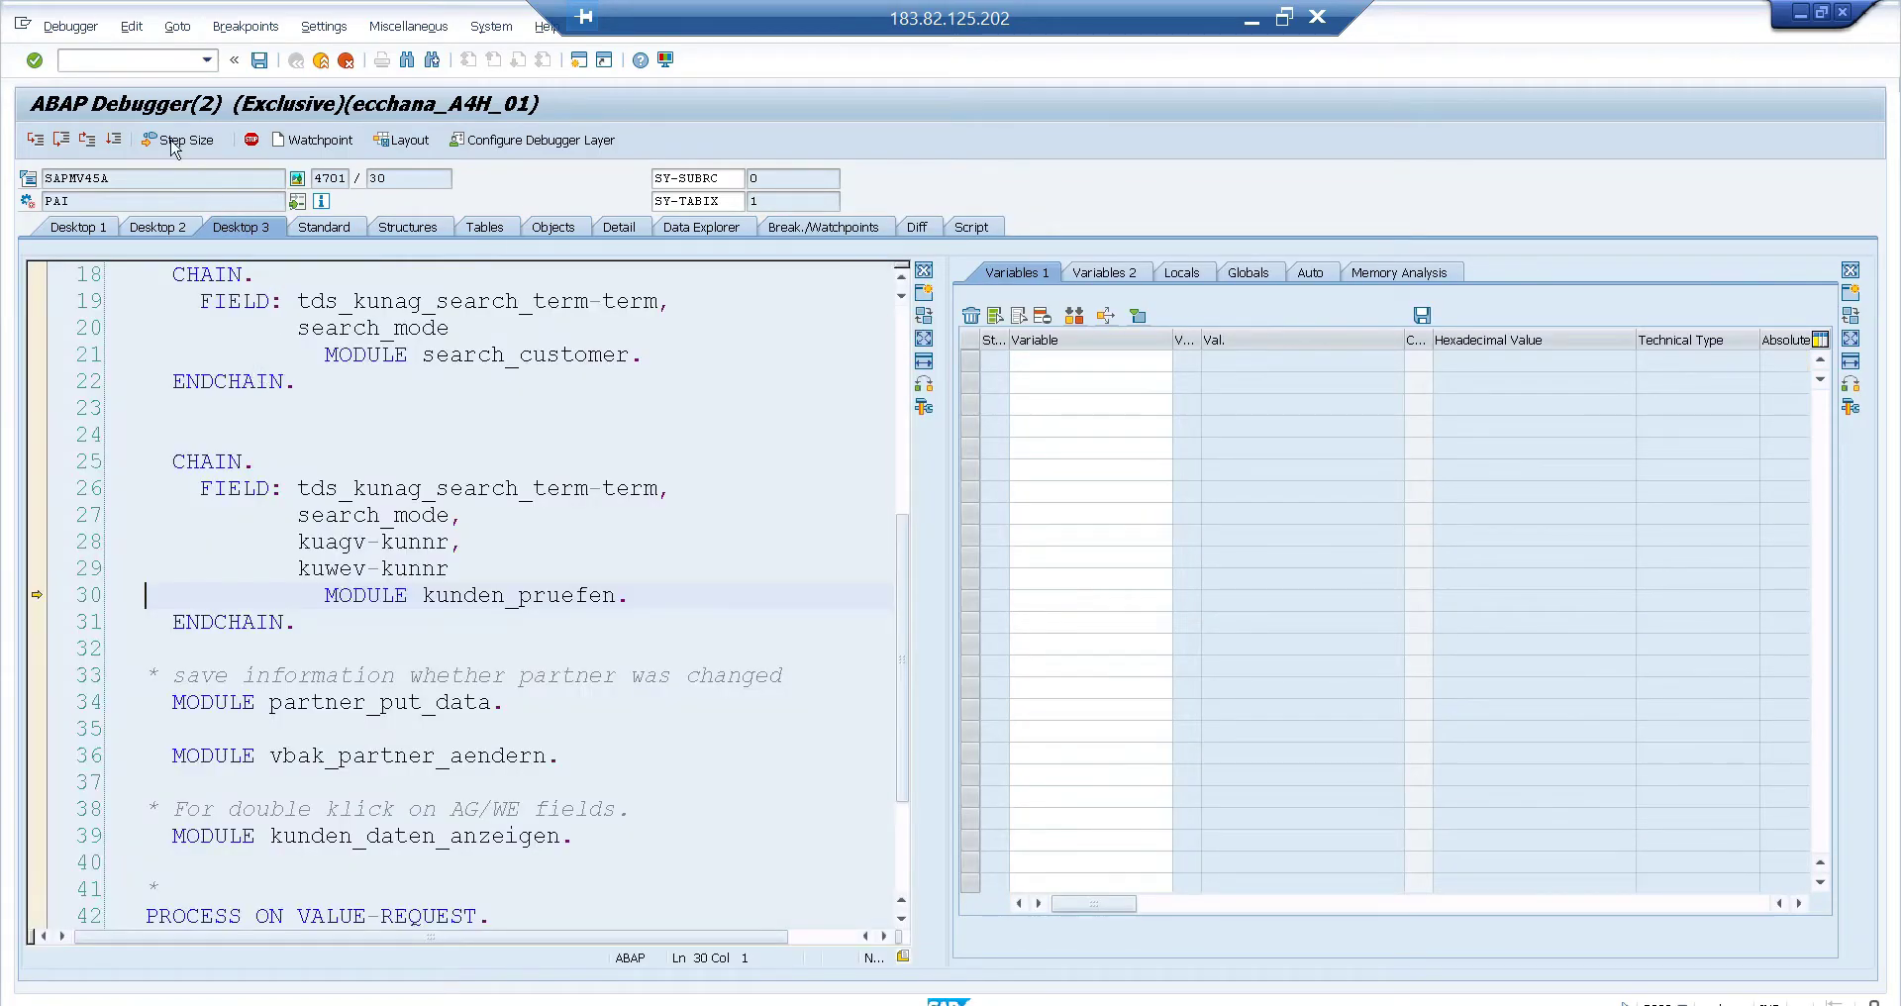
{"action": "left_click", "coordinate": [113, 141]}
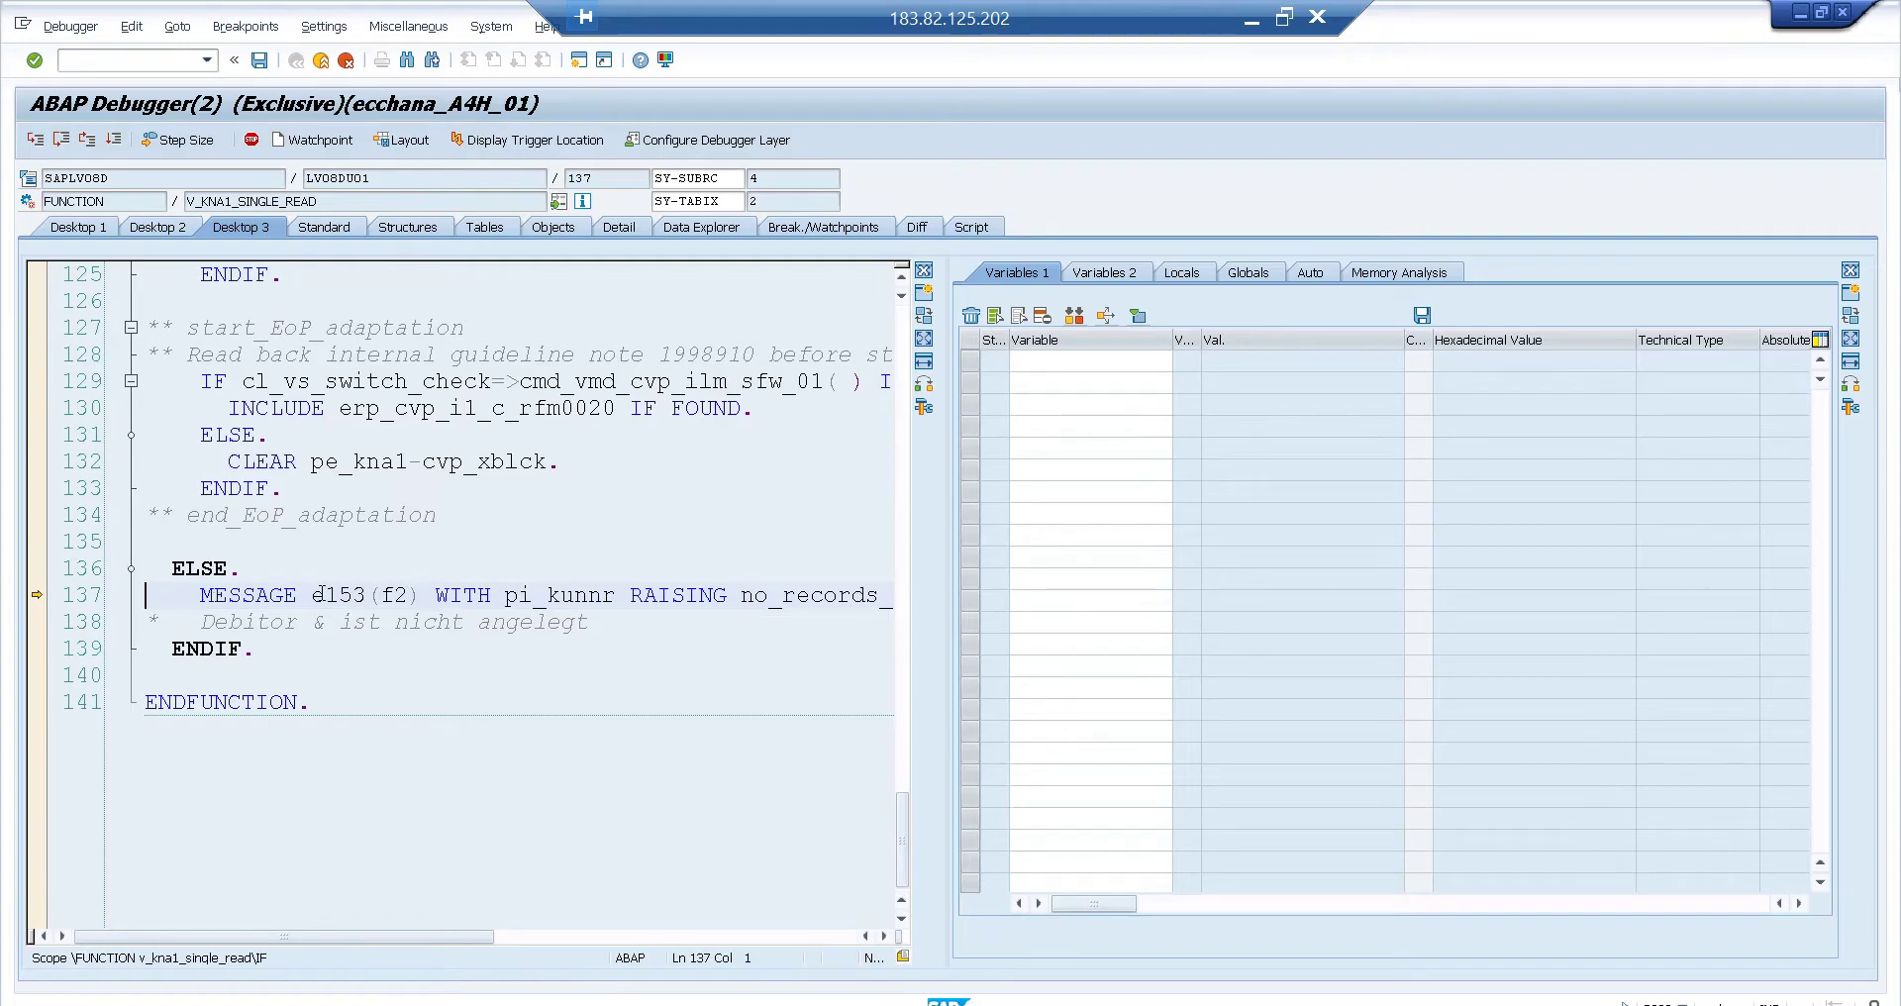
Step: Examine the MESSAGE e153(f2) statement and the ELSE and ENDIF lines that enclose it
{"action": "double_click", "coordinate": [396, 595]}
{"action": "left_click_drag", "start_coordinate": [313, 596], "coordinate": [368, 595]}
{"action": "left_click", "coordinate": [369, 622]}
{"action": "left_click", "coordinate": [199, 567]}
{"action": "left_click", "coordinate": [191, 651]}
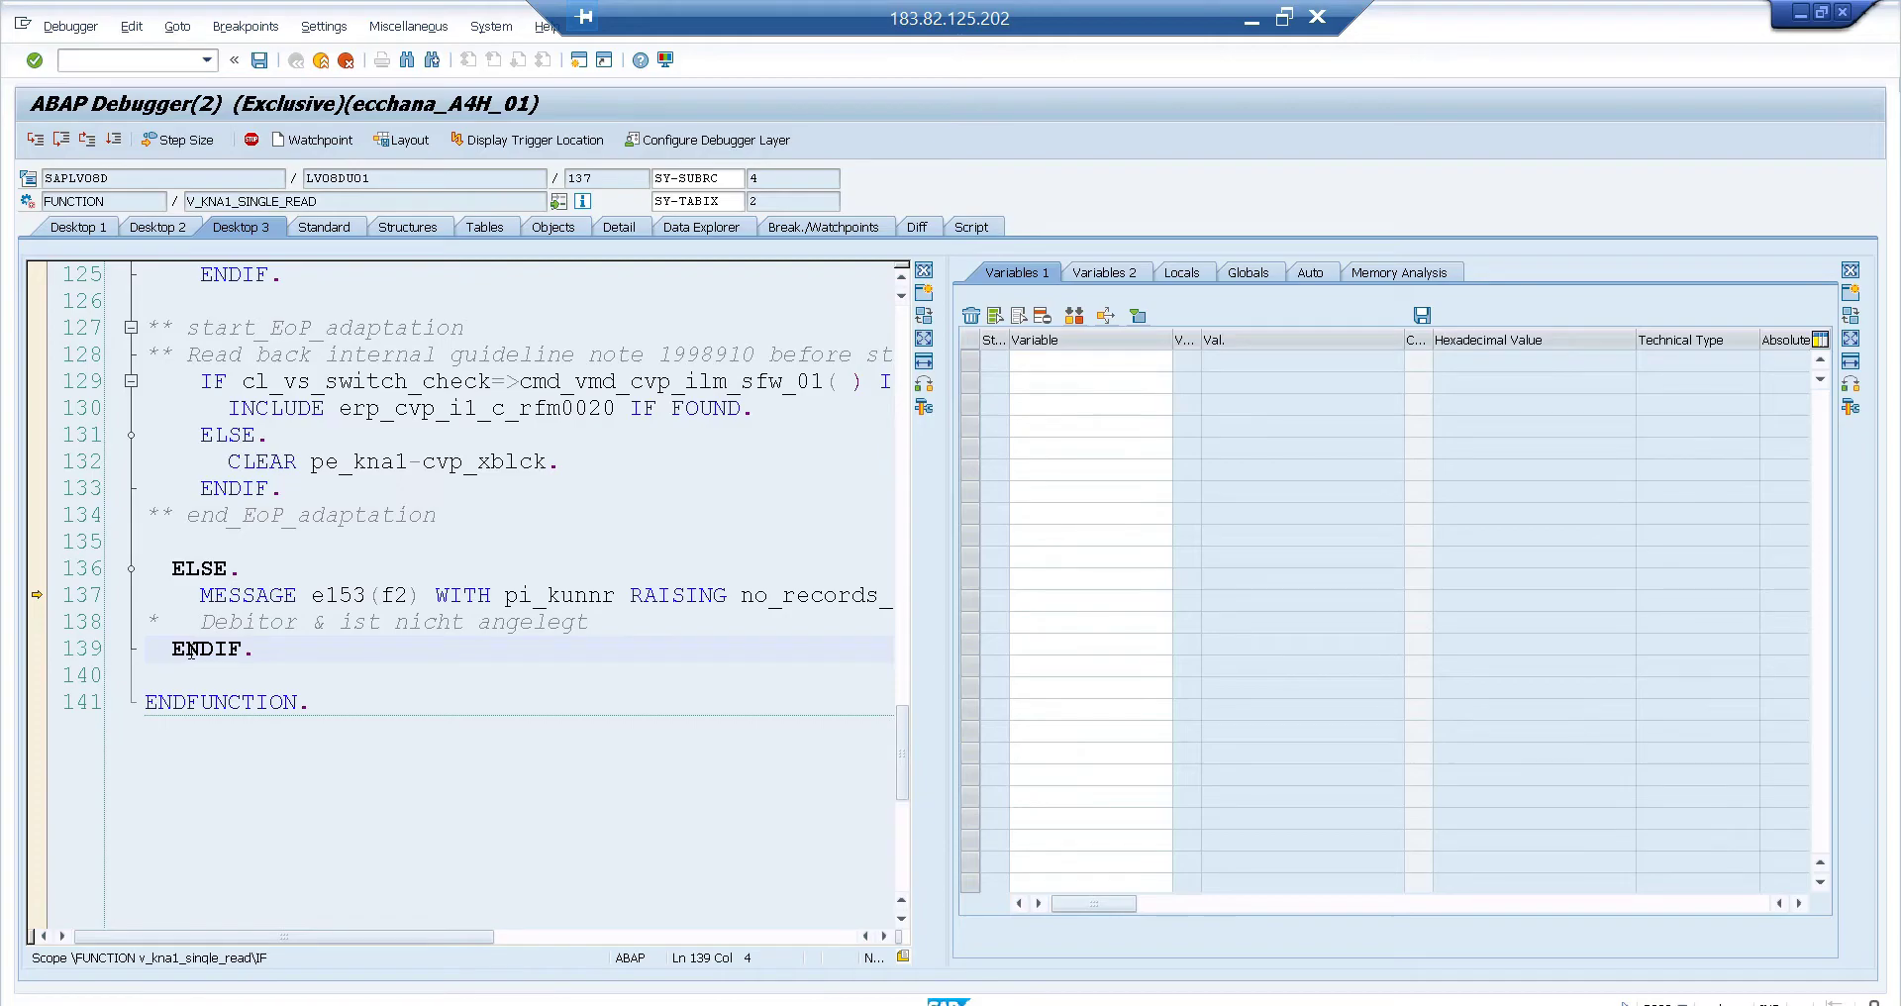
Step: Go to the IF statement after the KNA1 select and show the value of SY-SUBRC in the variables list
{"action": "scroll", "coordinate": [193, 651], "scroll_direction": "up", "scroll_amount": 7}
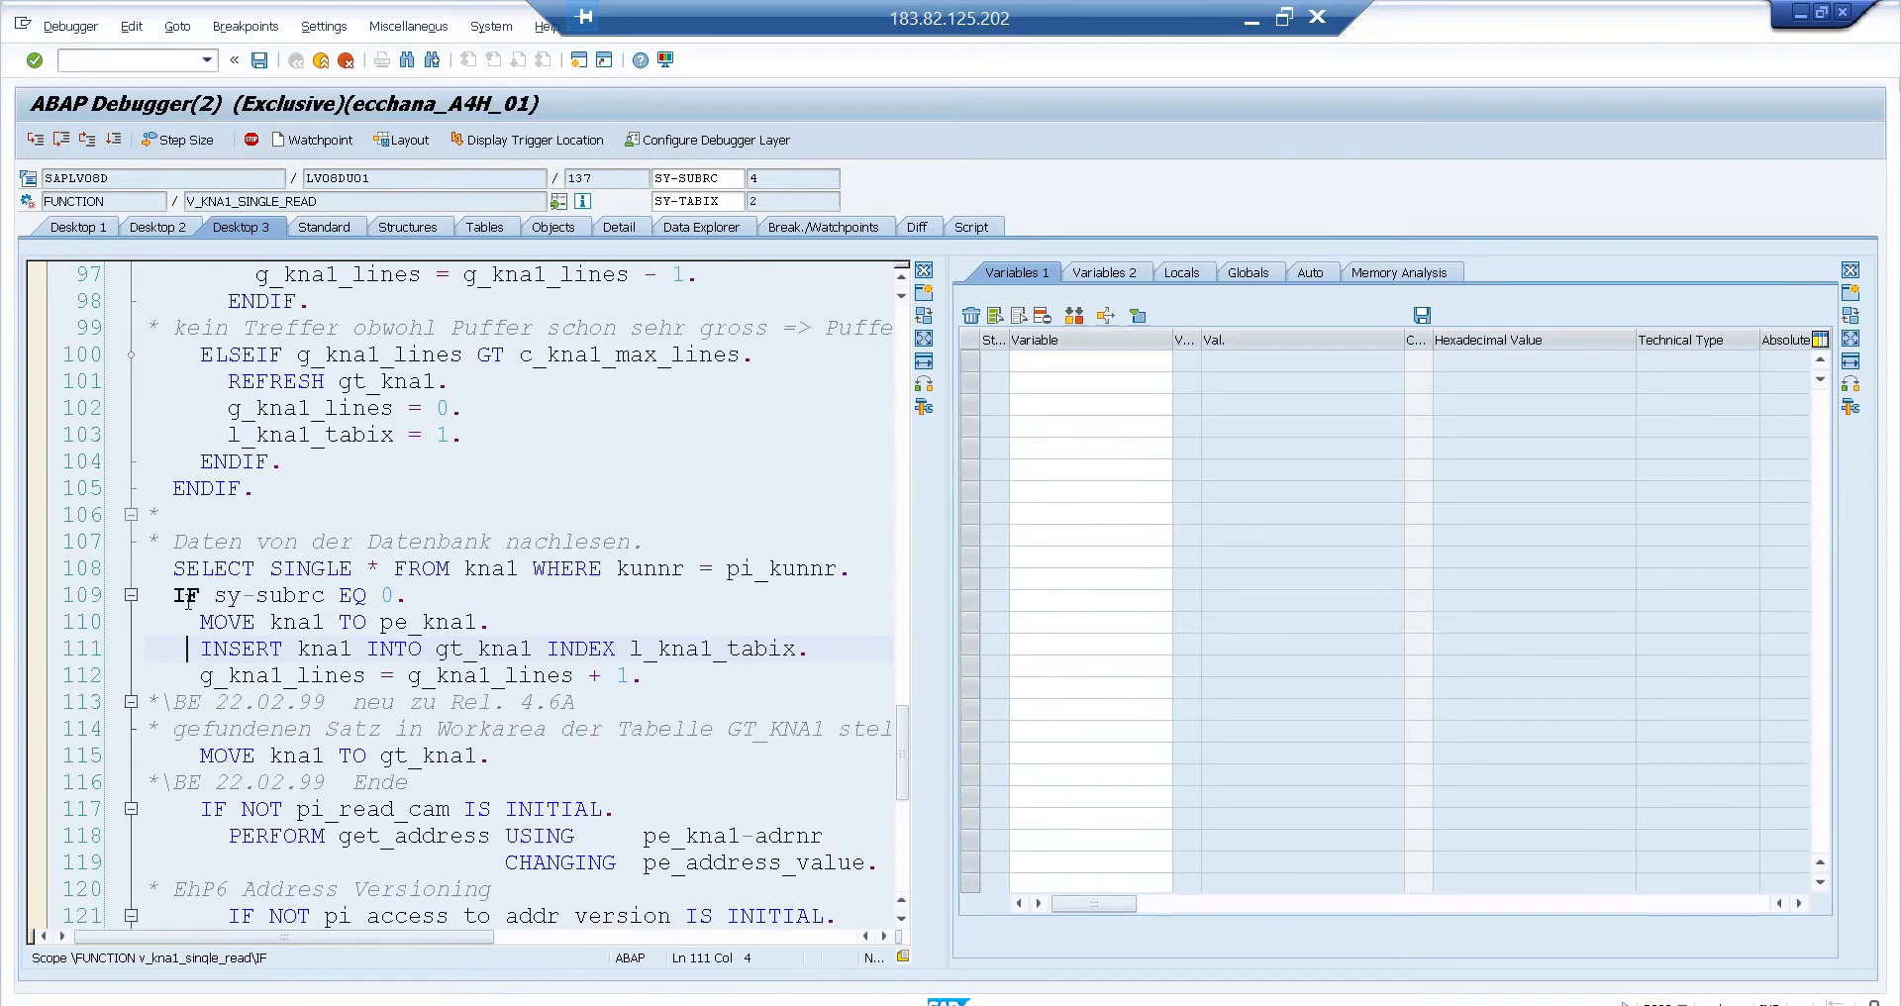
{"action": "double_click", "coordinate": [273, 598]}
{"action": "double_click", "coordinate": [1238, 373]}
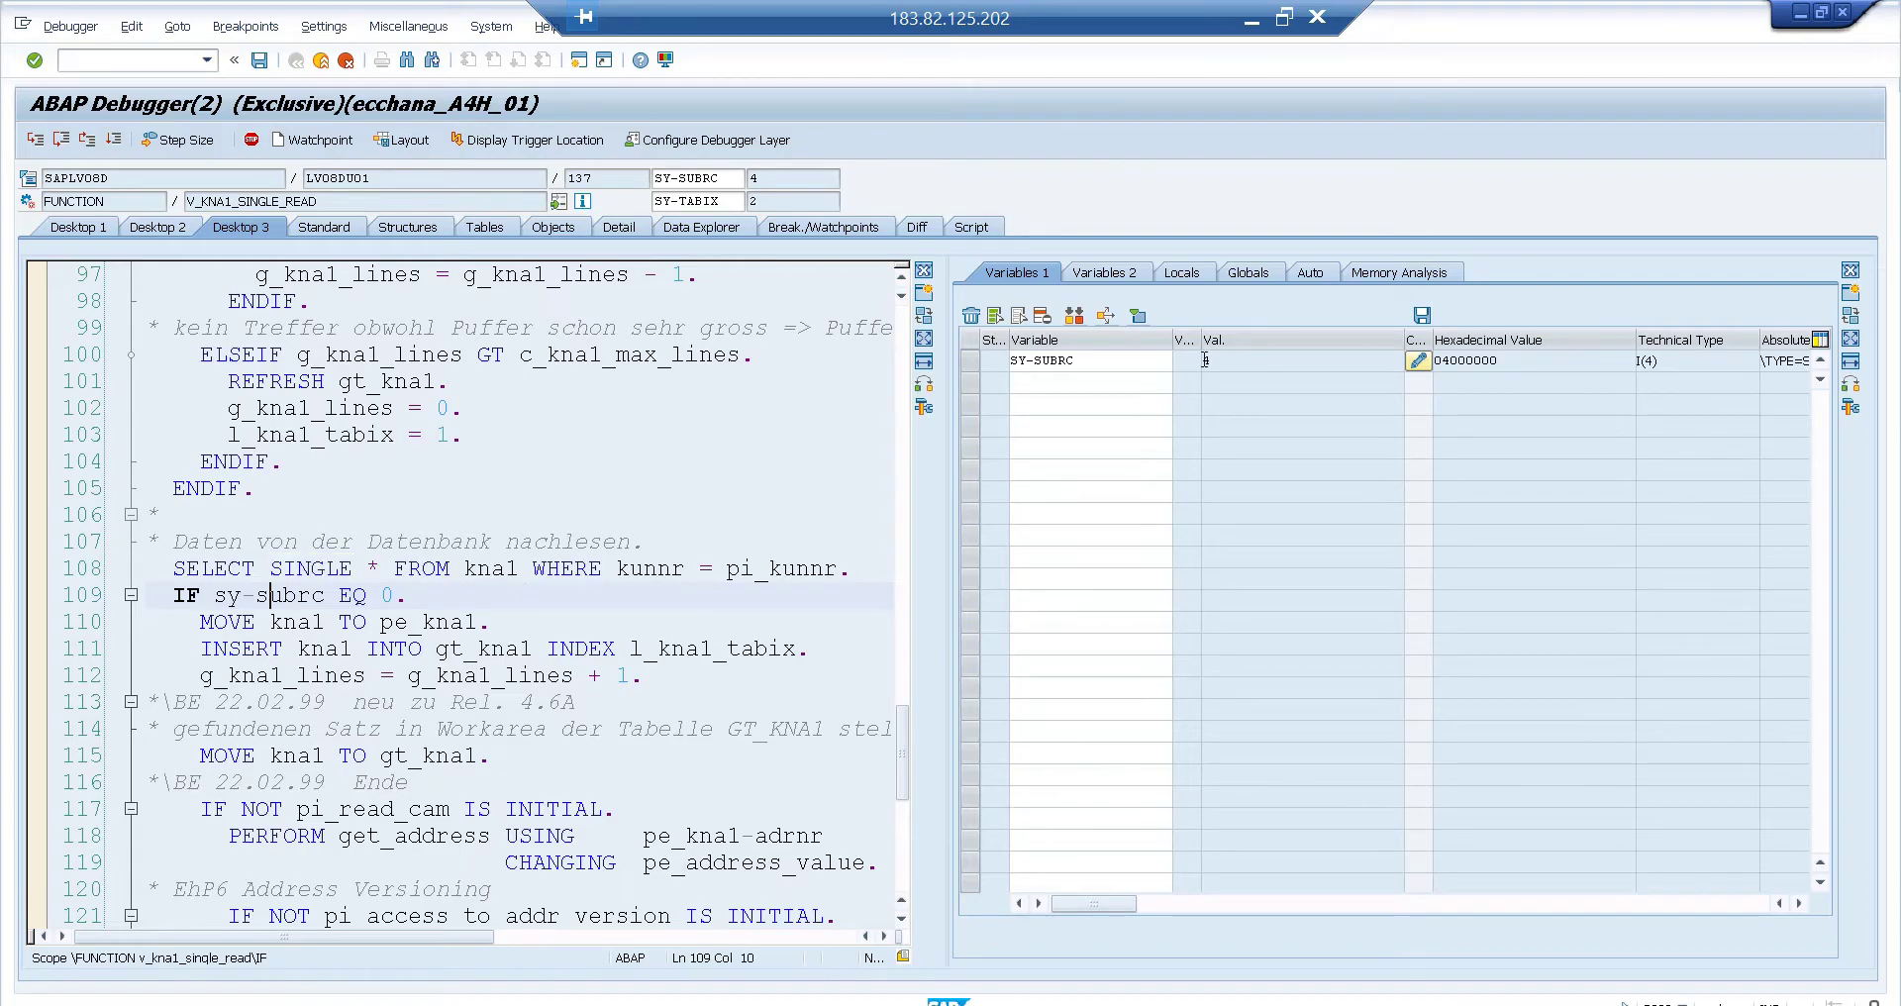
Step: Trace the IF block after the KNA1 select to its ENDIF and back to its condition
{"action": "left_click", "coordinate": [186, 595]}
{"action": "key", "text": "F5"}
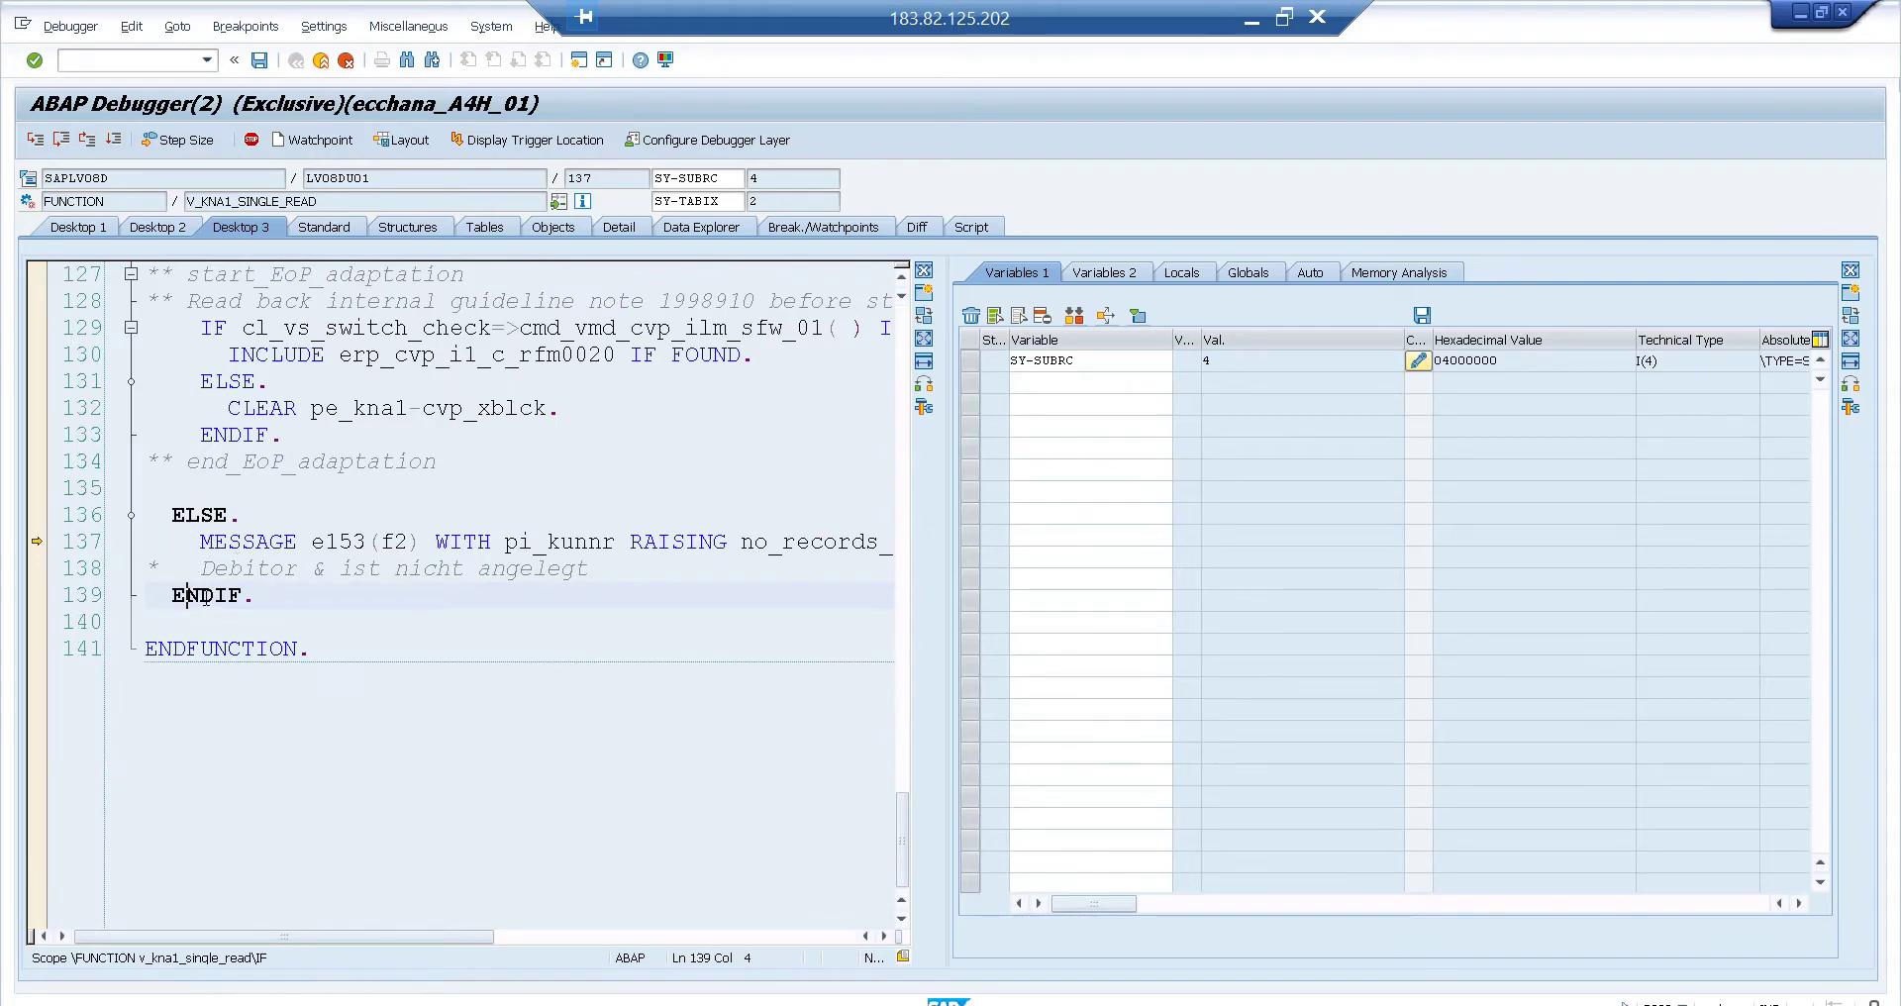
{"action": "scroll", "coordinate": [186, 595], "scroll_direction": "up", "scroll_amount": 10}
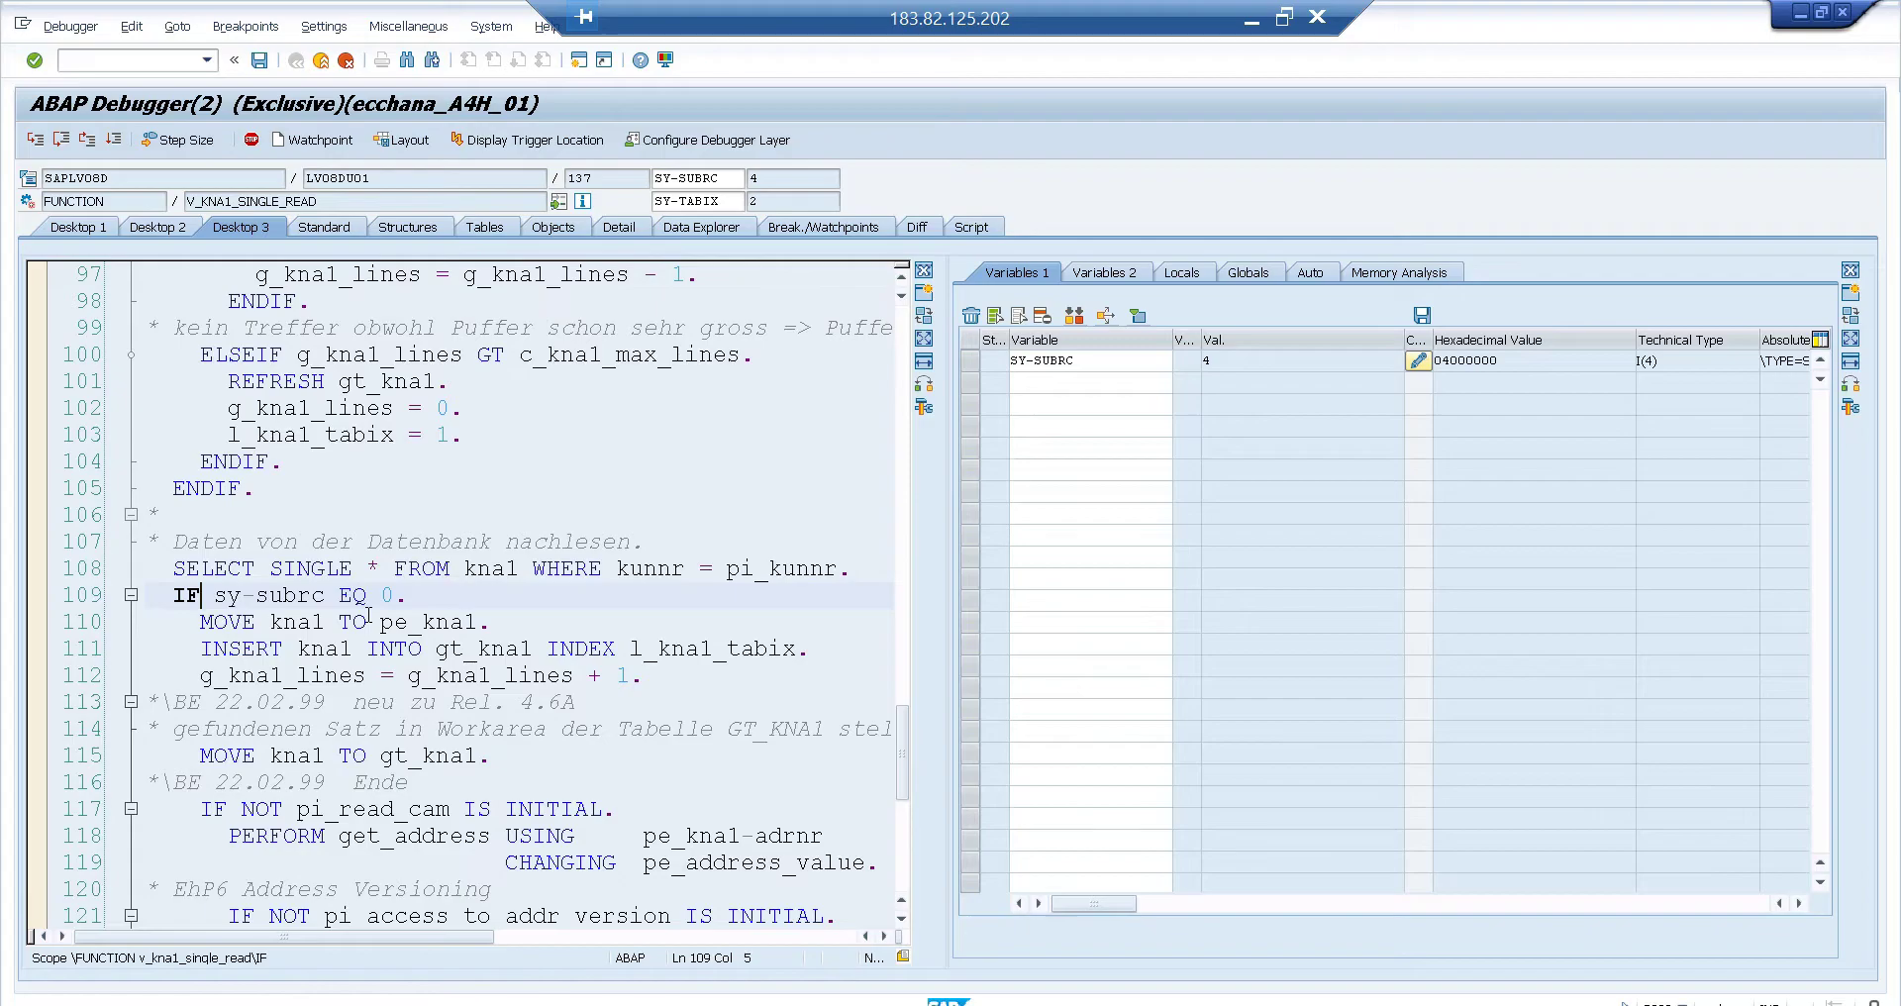
Step: Examine the SELECT SINGLE statement on KNA1 and show the value of PI_KUNNR in the variables list
{"action": "left_click_drag", "start_coordinate": [174, 569], "coordinate": [842, 569]}
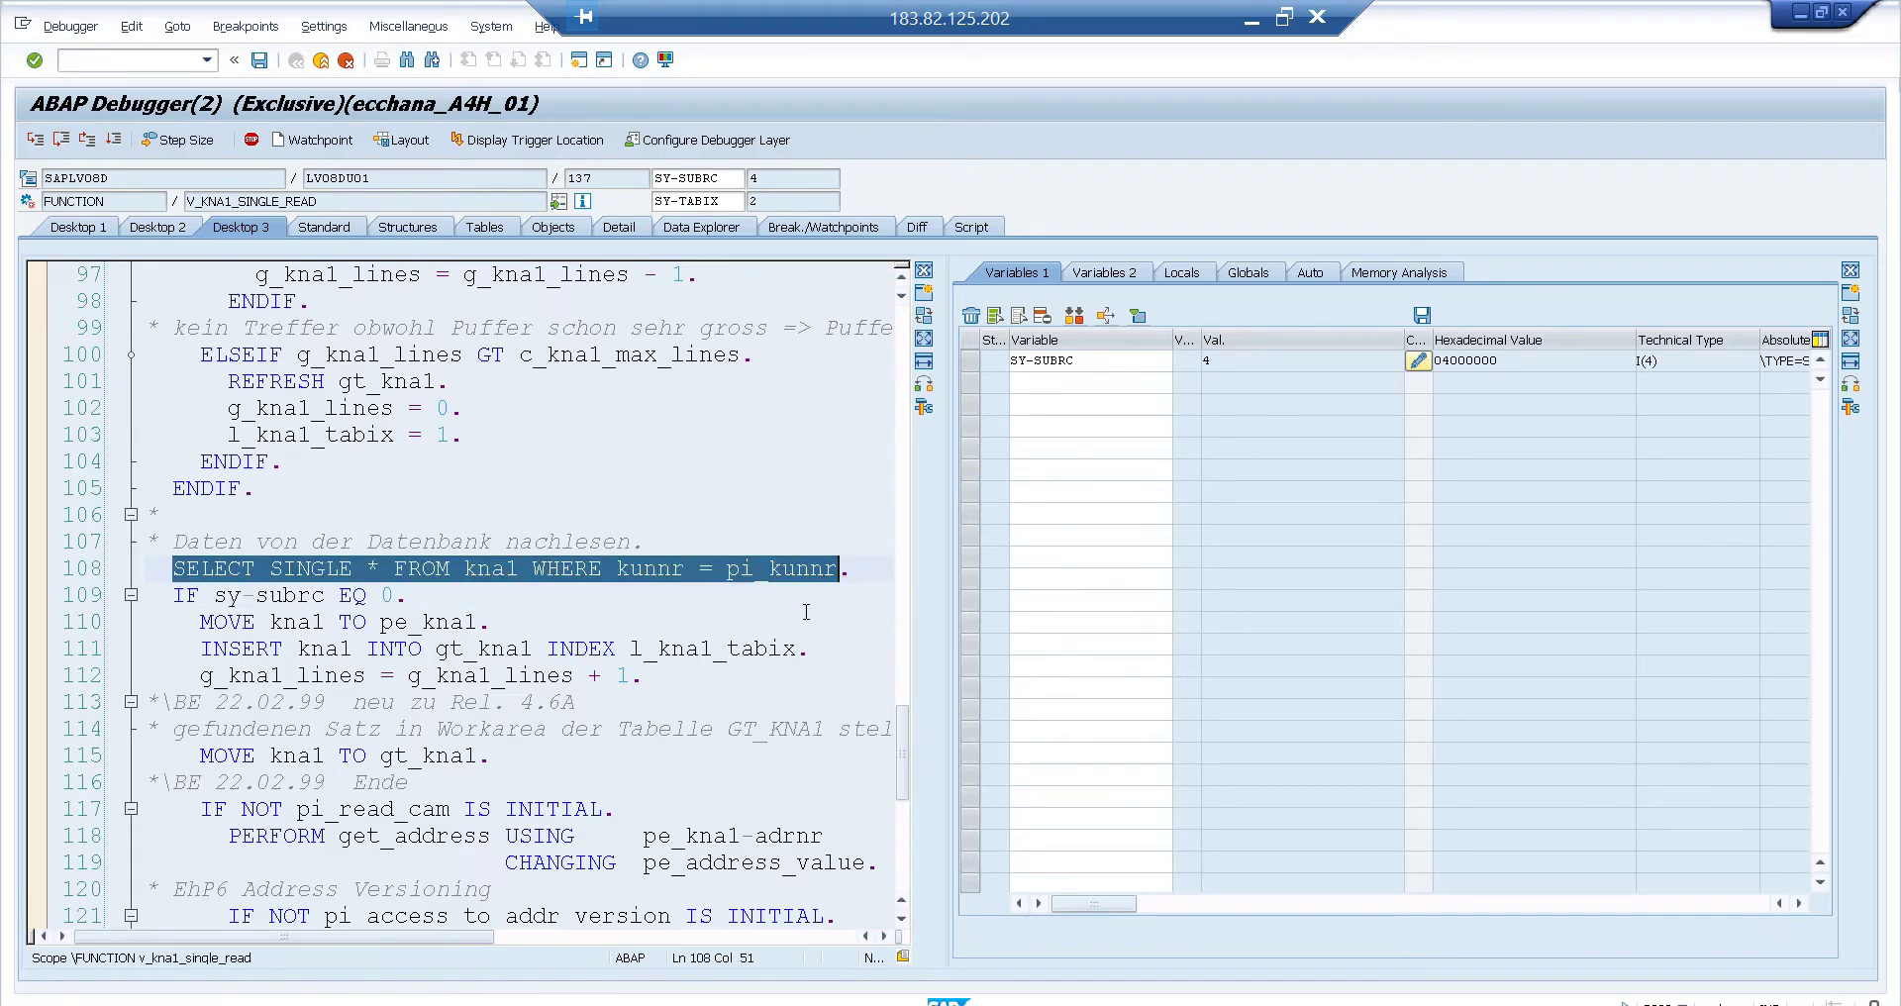
{"action": "left_click", "coordinate": [801, 569]}
{"action": "double_click", "coordinate": [801, 569]}
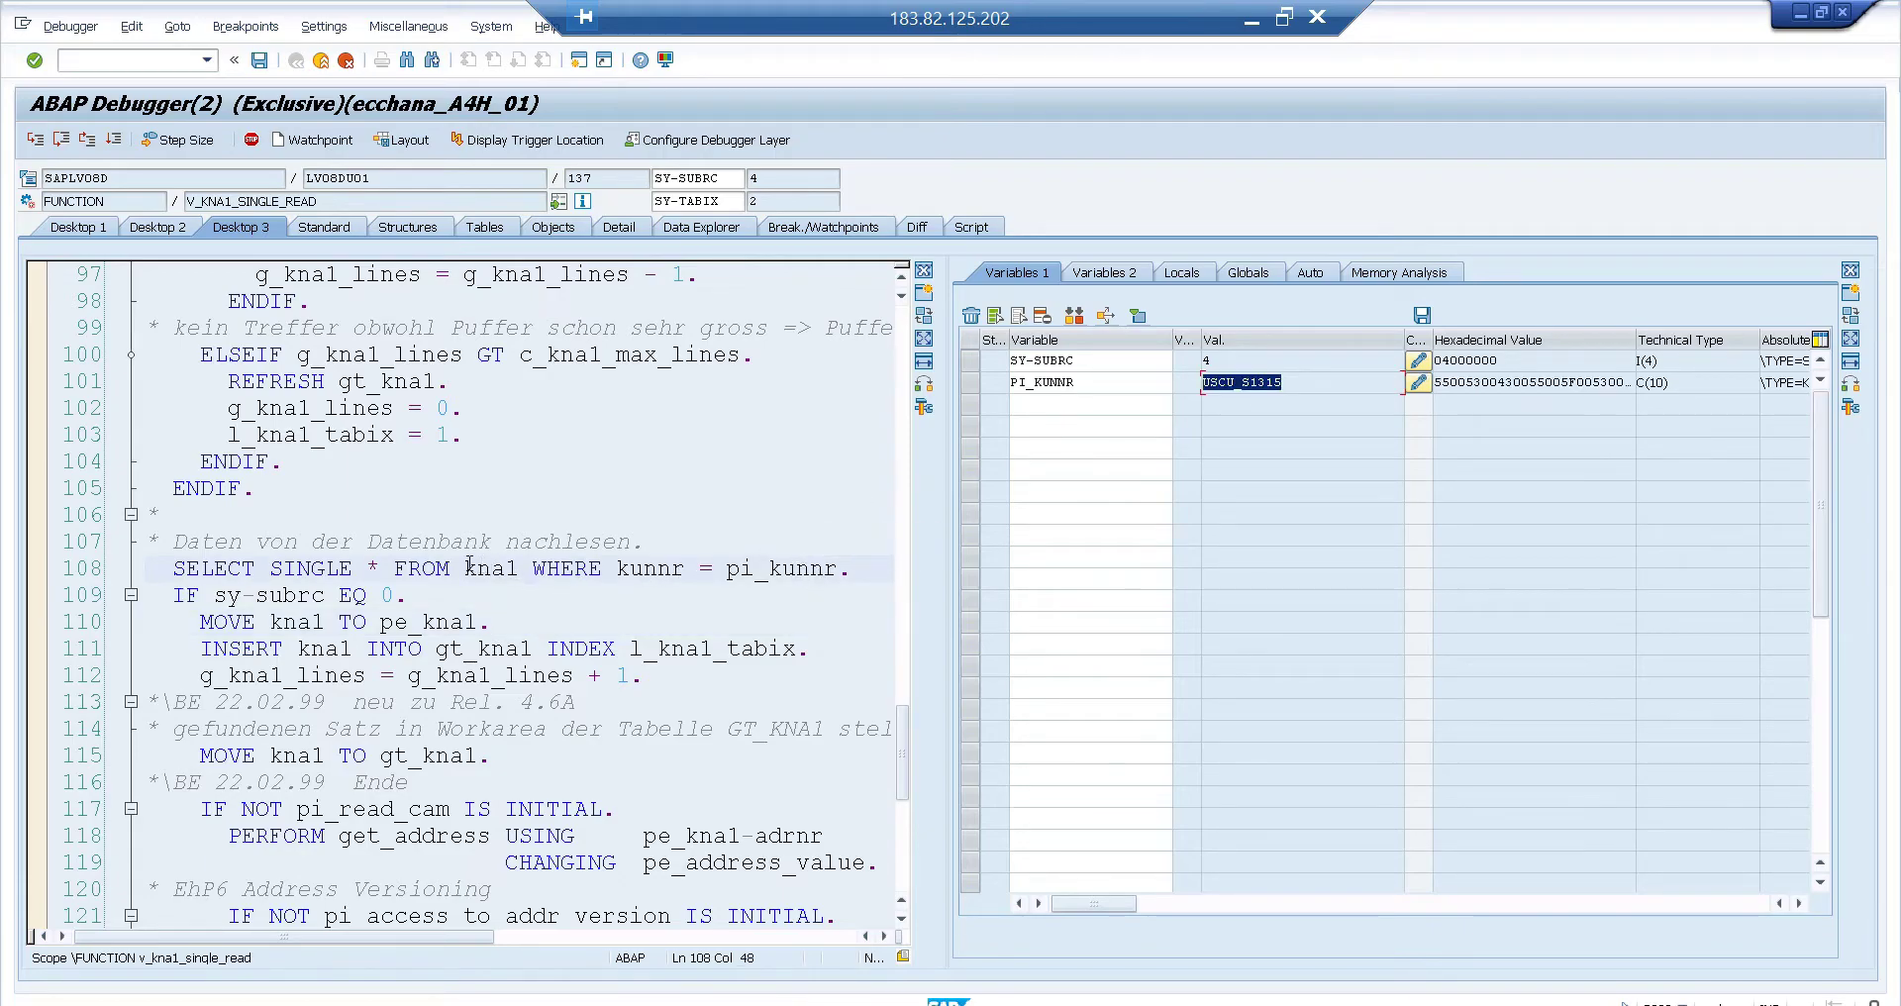
{"action": "double_click", "coordinate": [510, 569]}
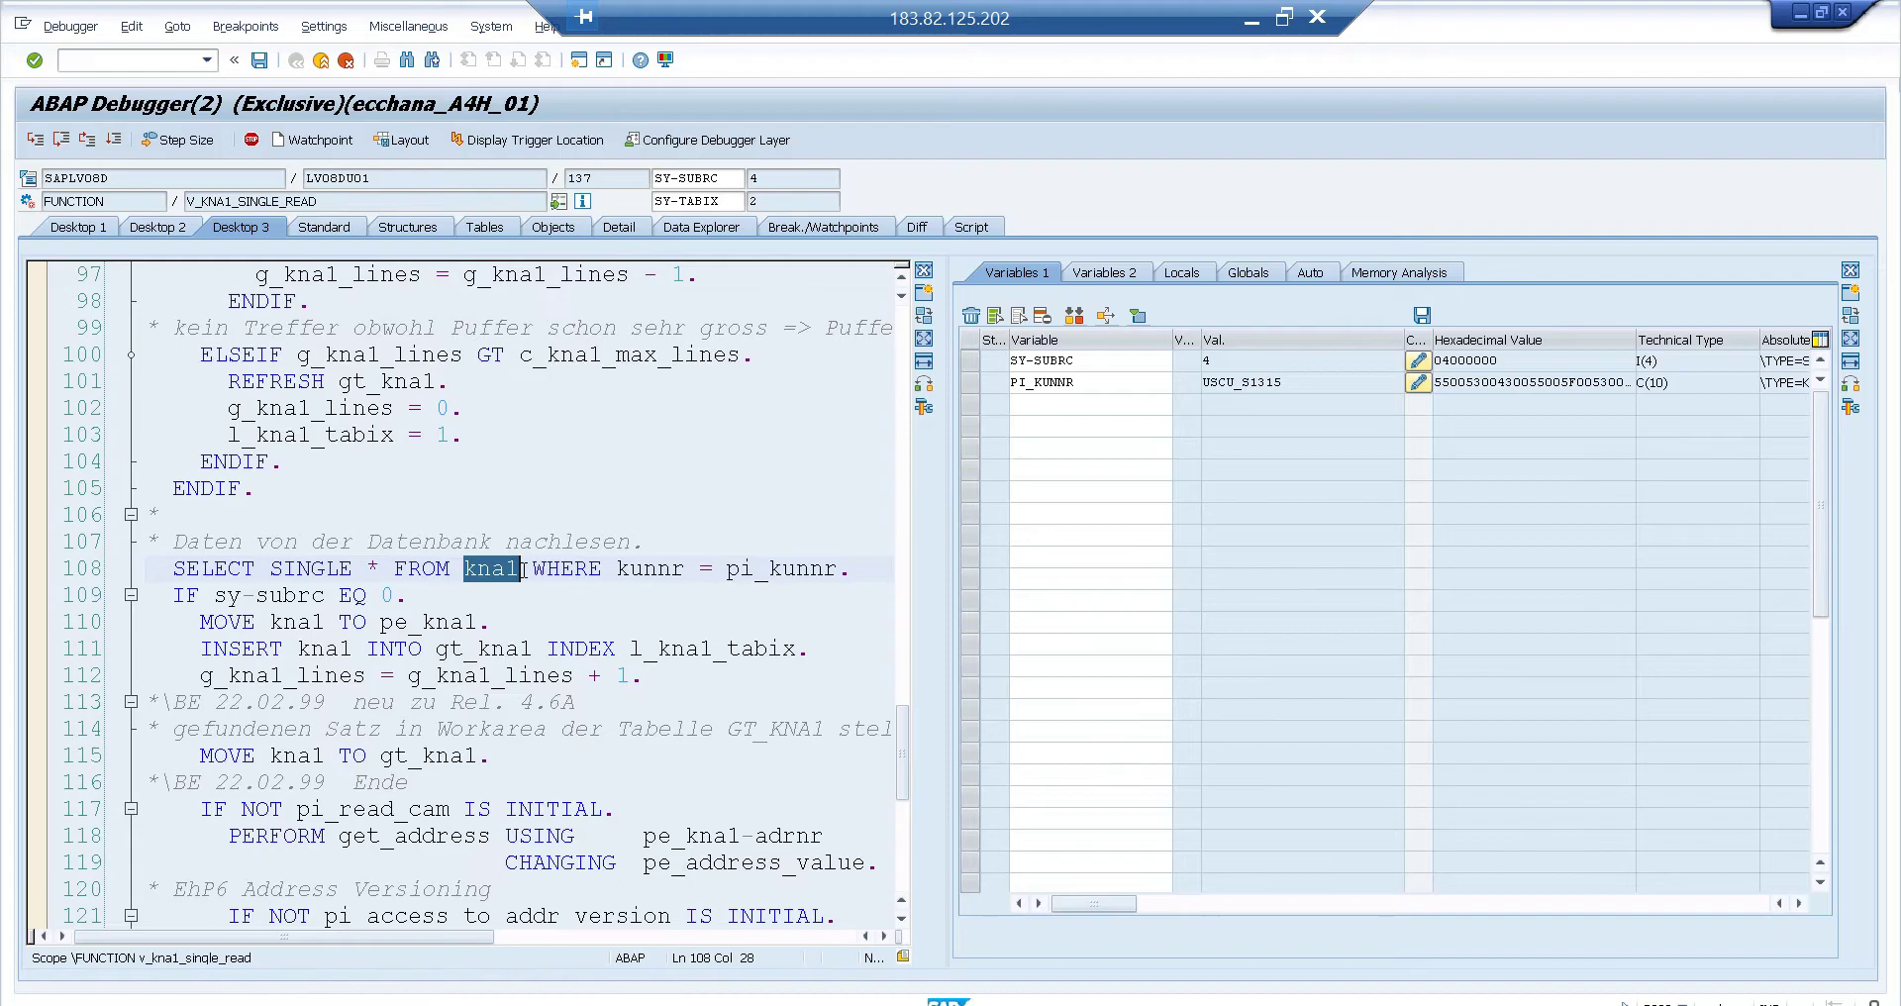
Step: Continue execution to the next message stop and examine the F2 153 MESSAGE statement in VIEW_KUWE2 with the comment above it
{"action": "left_click", "coordinate": [112, 141]}
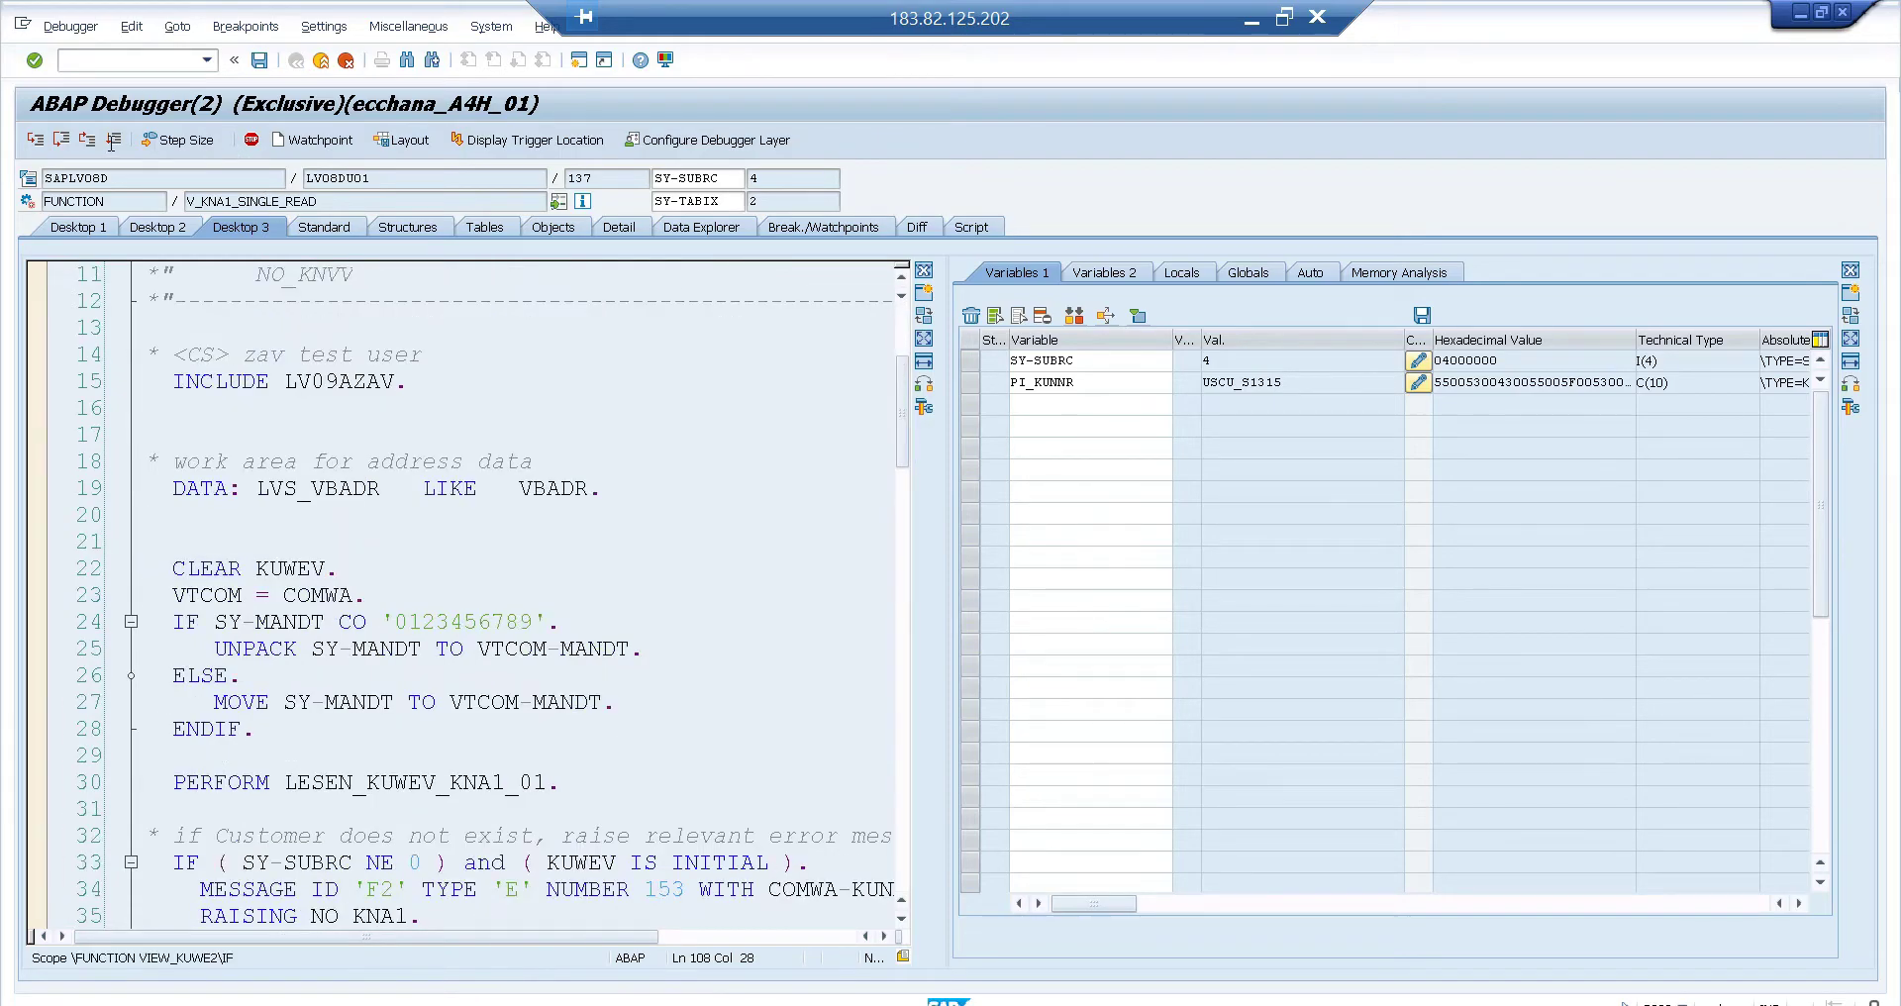
{"action": "left_click", "coordinate": [902, 919]}
{"action": "left_click", "coordinate": [902, 919]}
{"action": "left_click", "coordinate": [902, 919]}
{"action": "left_click", "coordinate": [902, 918]}
{"action": "left_click", "coordinate": [902, 919]}
{"action": "left_click", "coordinate": [902, 918]}
{"action": "left_click", "coordinate": [902, 919]}
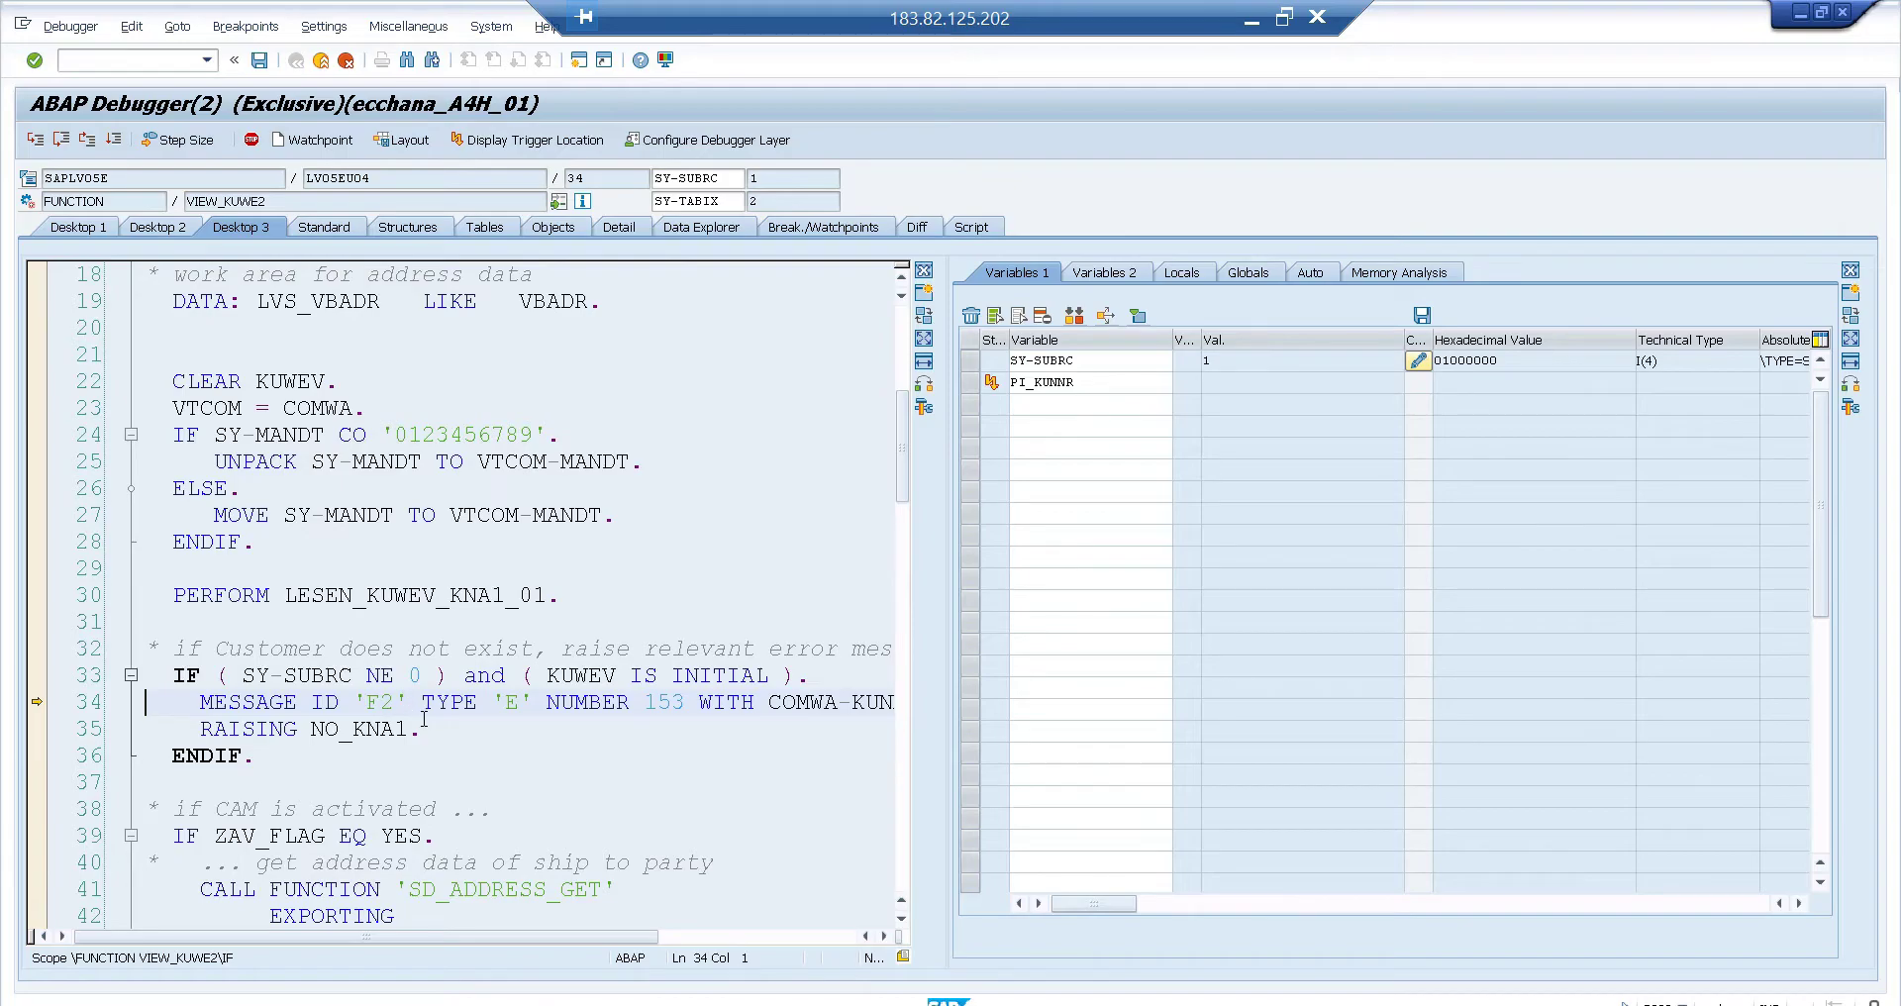
{"action": "left_click_drag", "start_coordinate": [423, 718], "coordinate": [444, 740]}
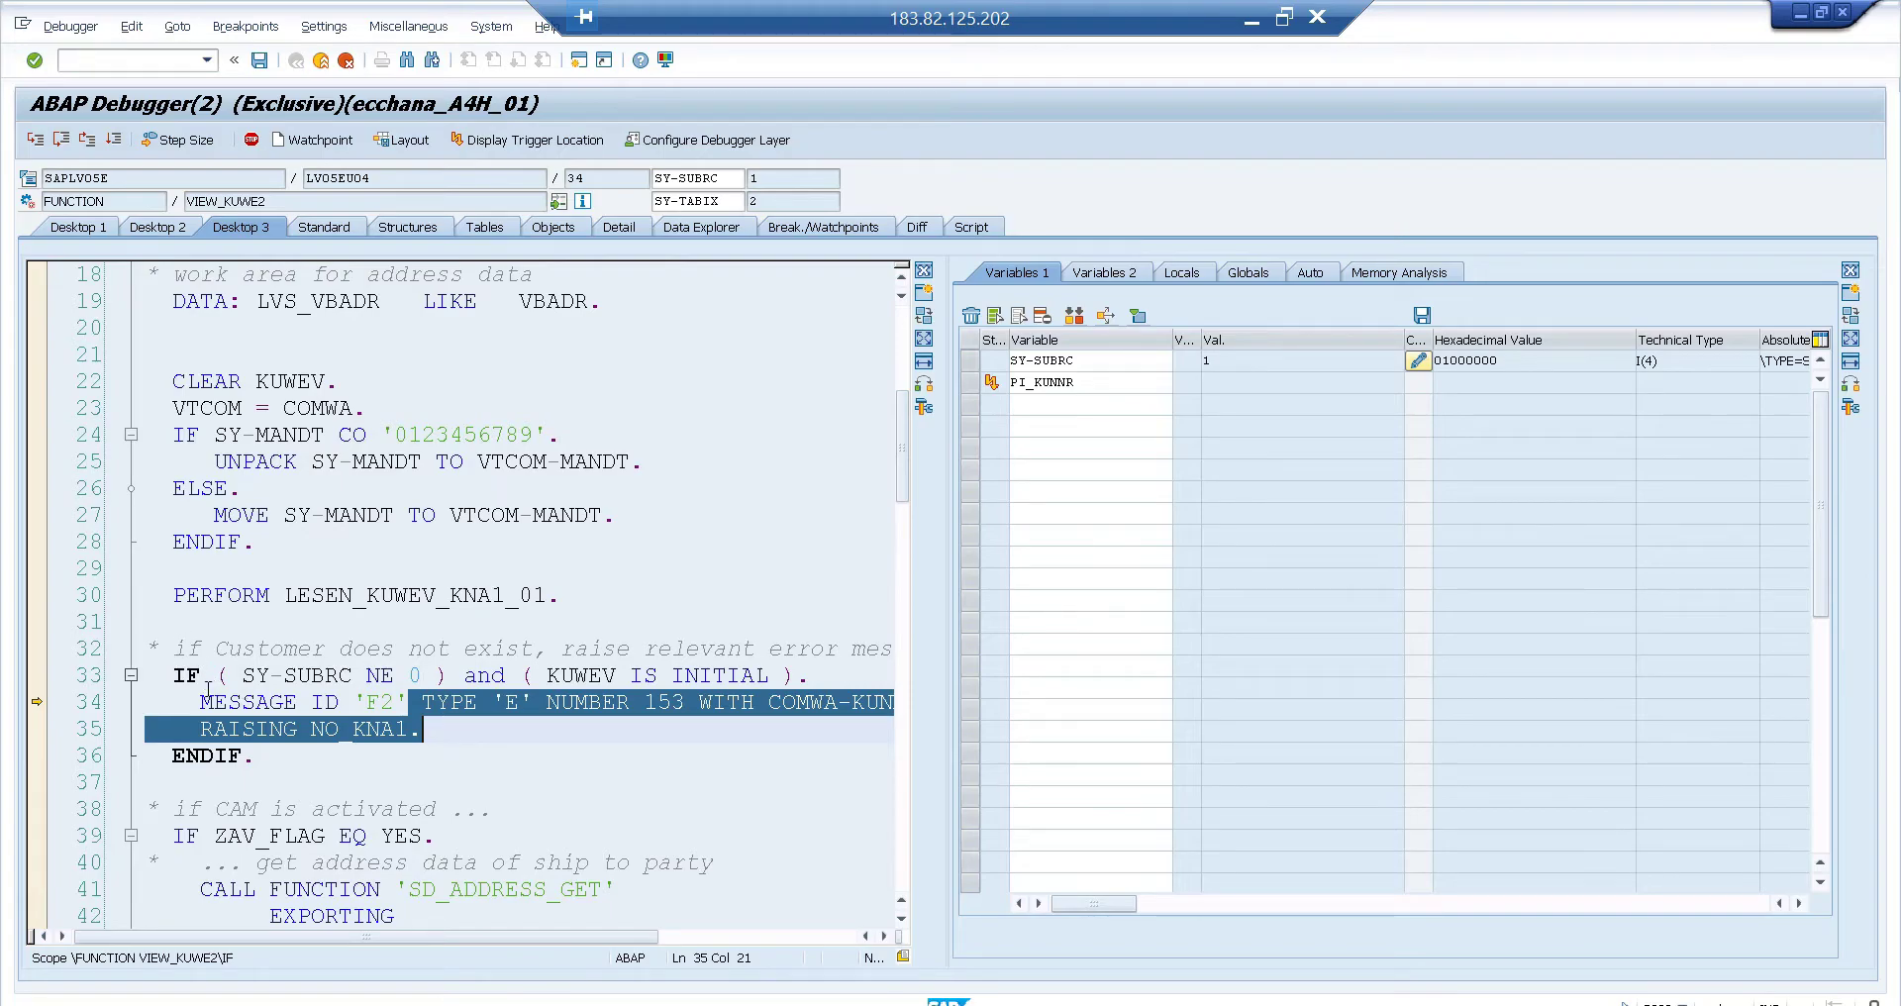
{"action": "left_click_drag", "start_coordinate": [202, 702], "coordinate": [396, 702]}
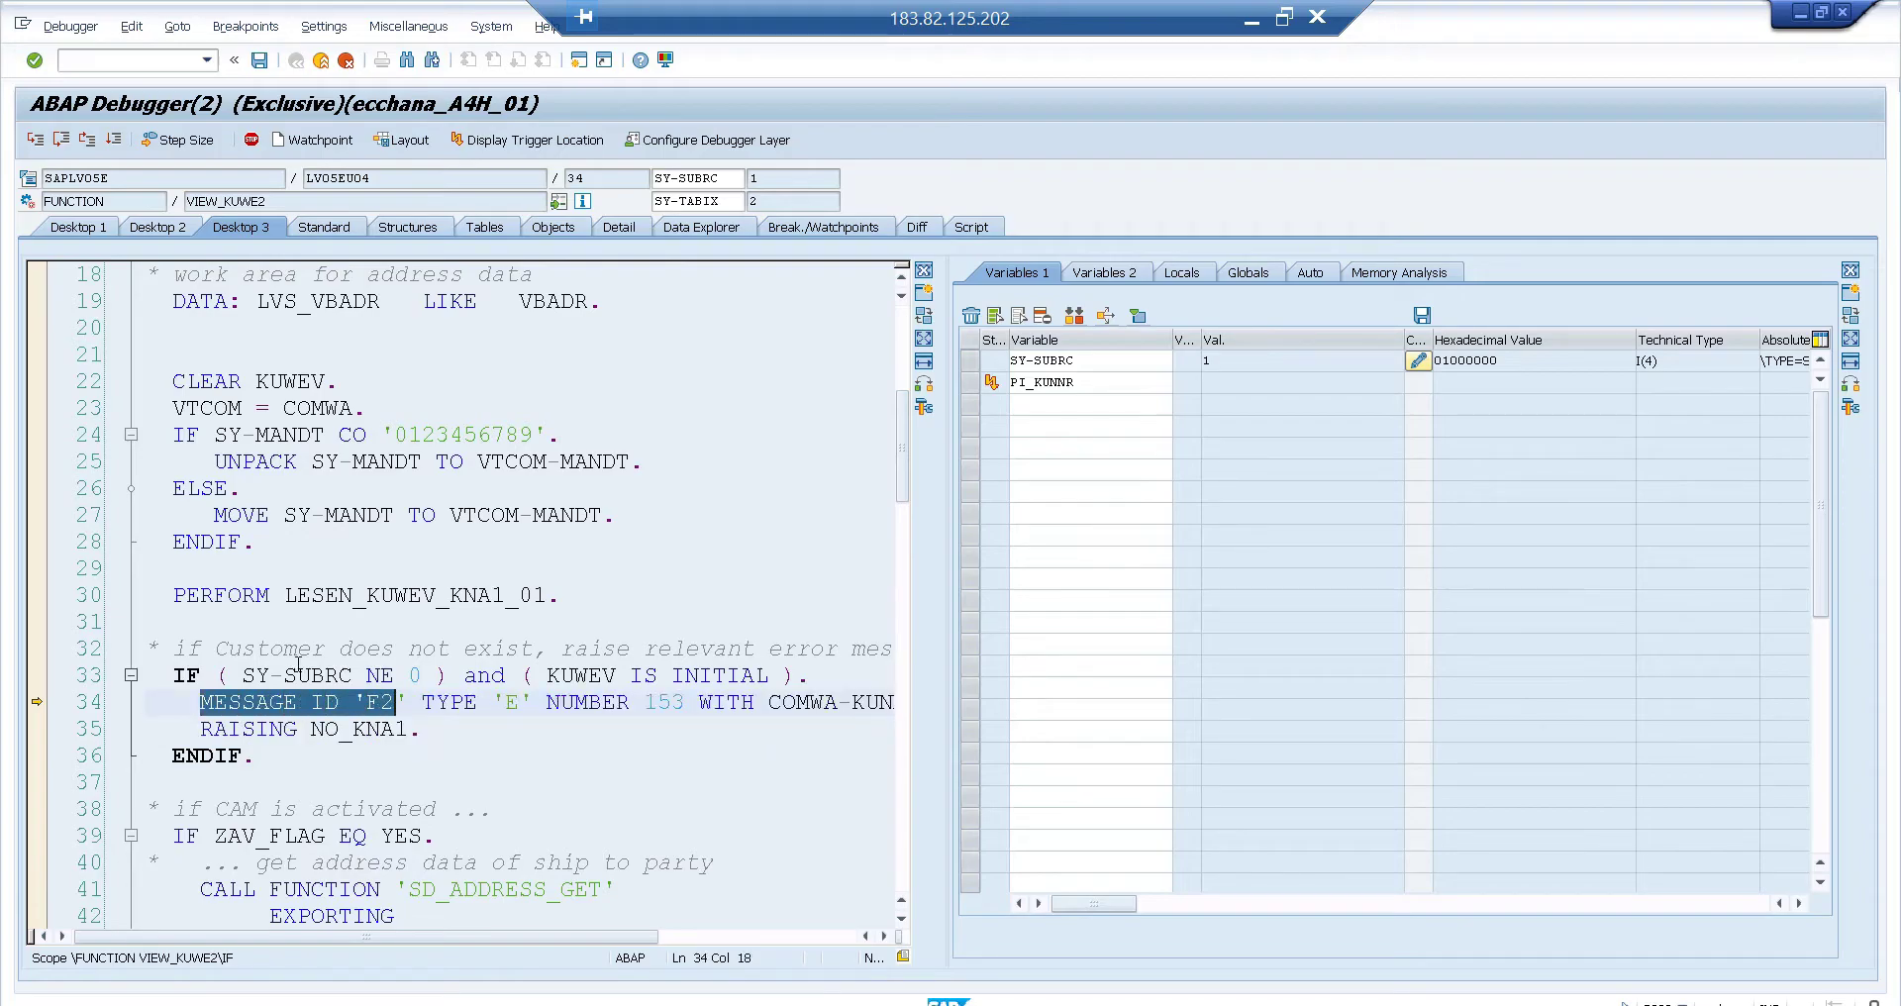
{"action": "left_click_drag", "start_coordinate": [173, 648], "coordinate": [550, 649]}
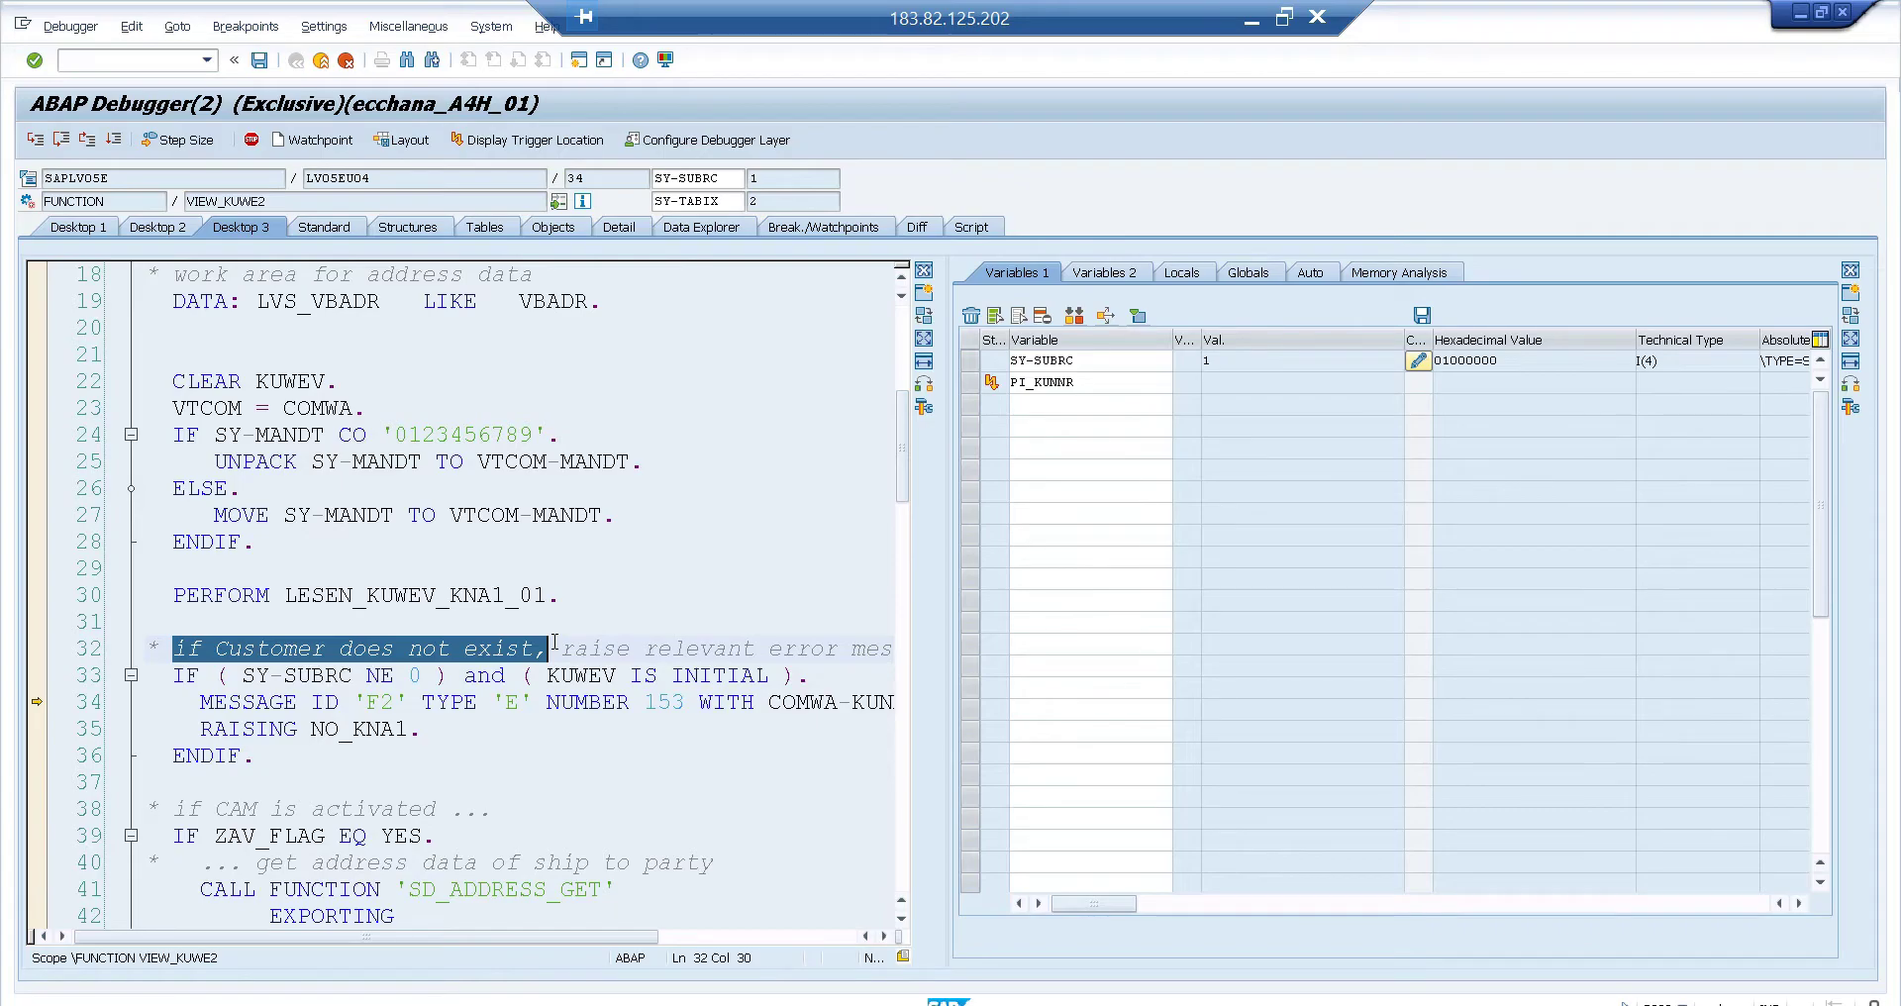
Step: Advance to the message statement after the VIEW_KUWE2 call and show the values of SY-MSGID, SY-MSGTY and SY-MSGNO
{"action": "key", "text": "F5"}
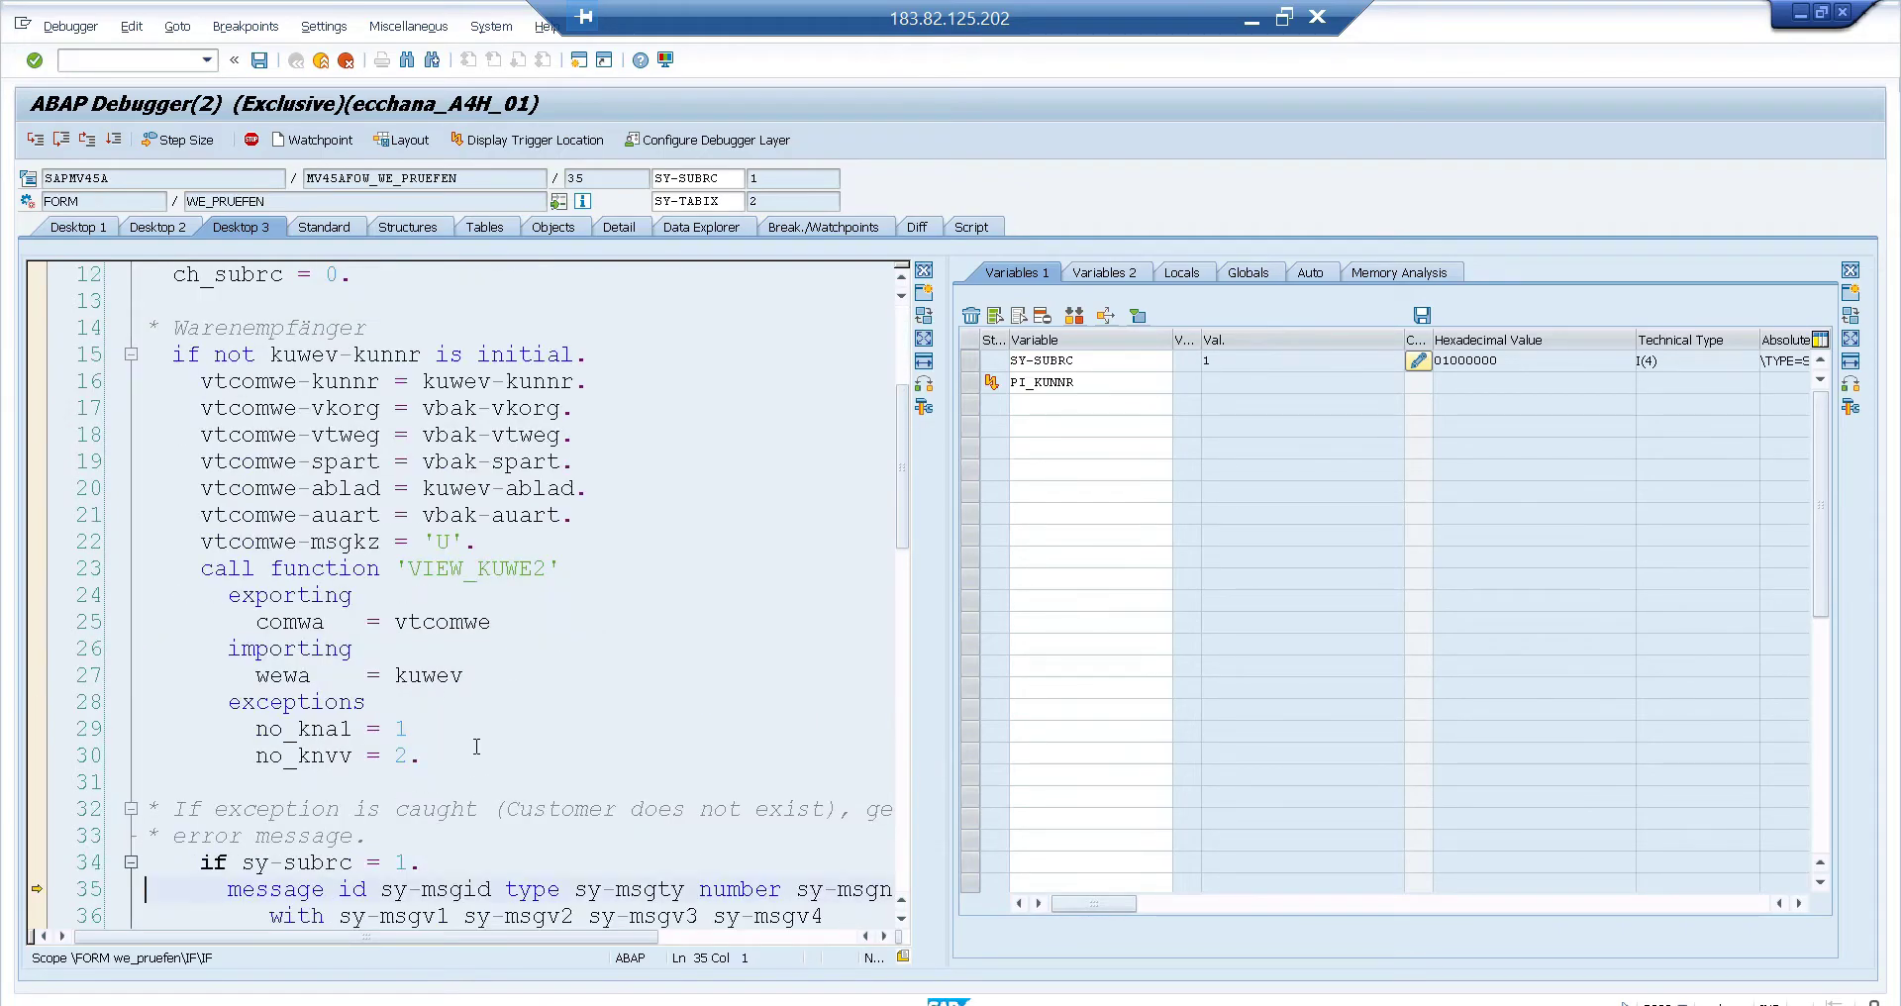
{"action": "left_click", "coordinate": [902, 919]}
{"action": "left_click", "coordinate": [902, 919]}
{"action": "scroll", "coordinate": [902, 918], "scroll_direction": "down", "scroll_amount": 3}
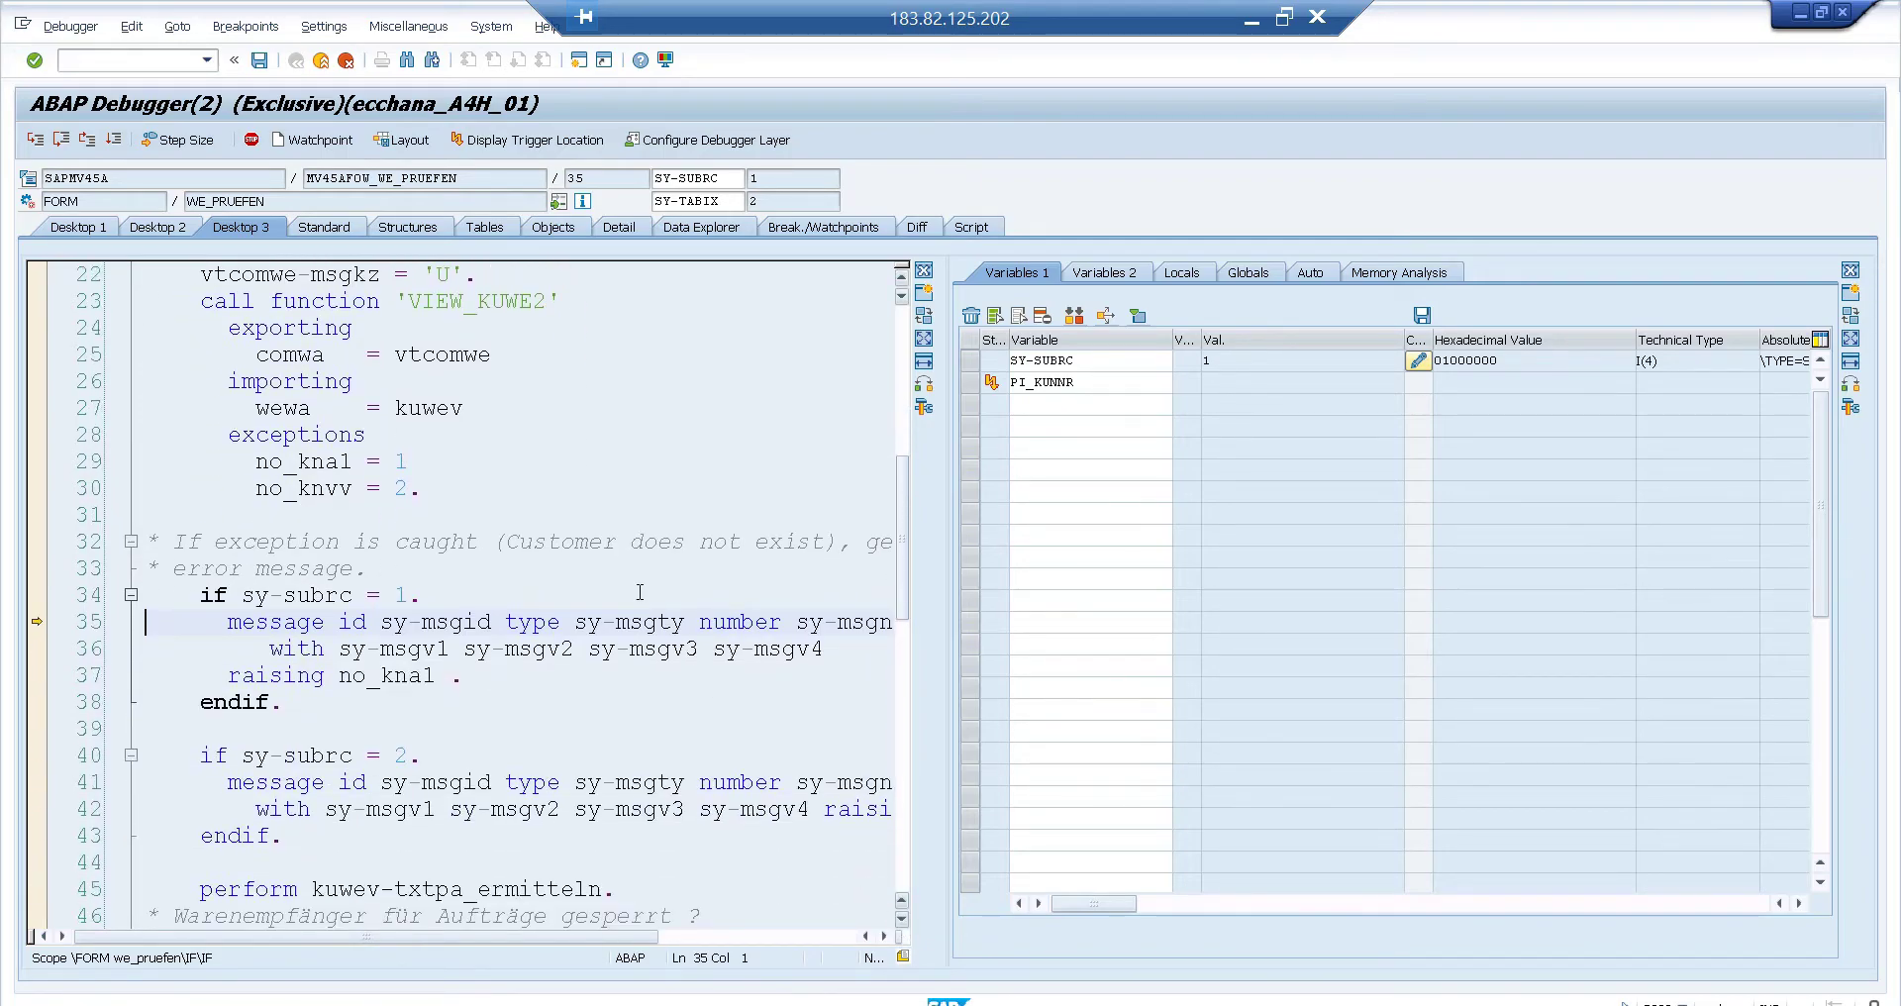
{"action": "double_click", "coordinate": [452, 622]}
{"action": "double_click", "coordinate": [667, 622]}
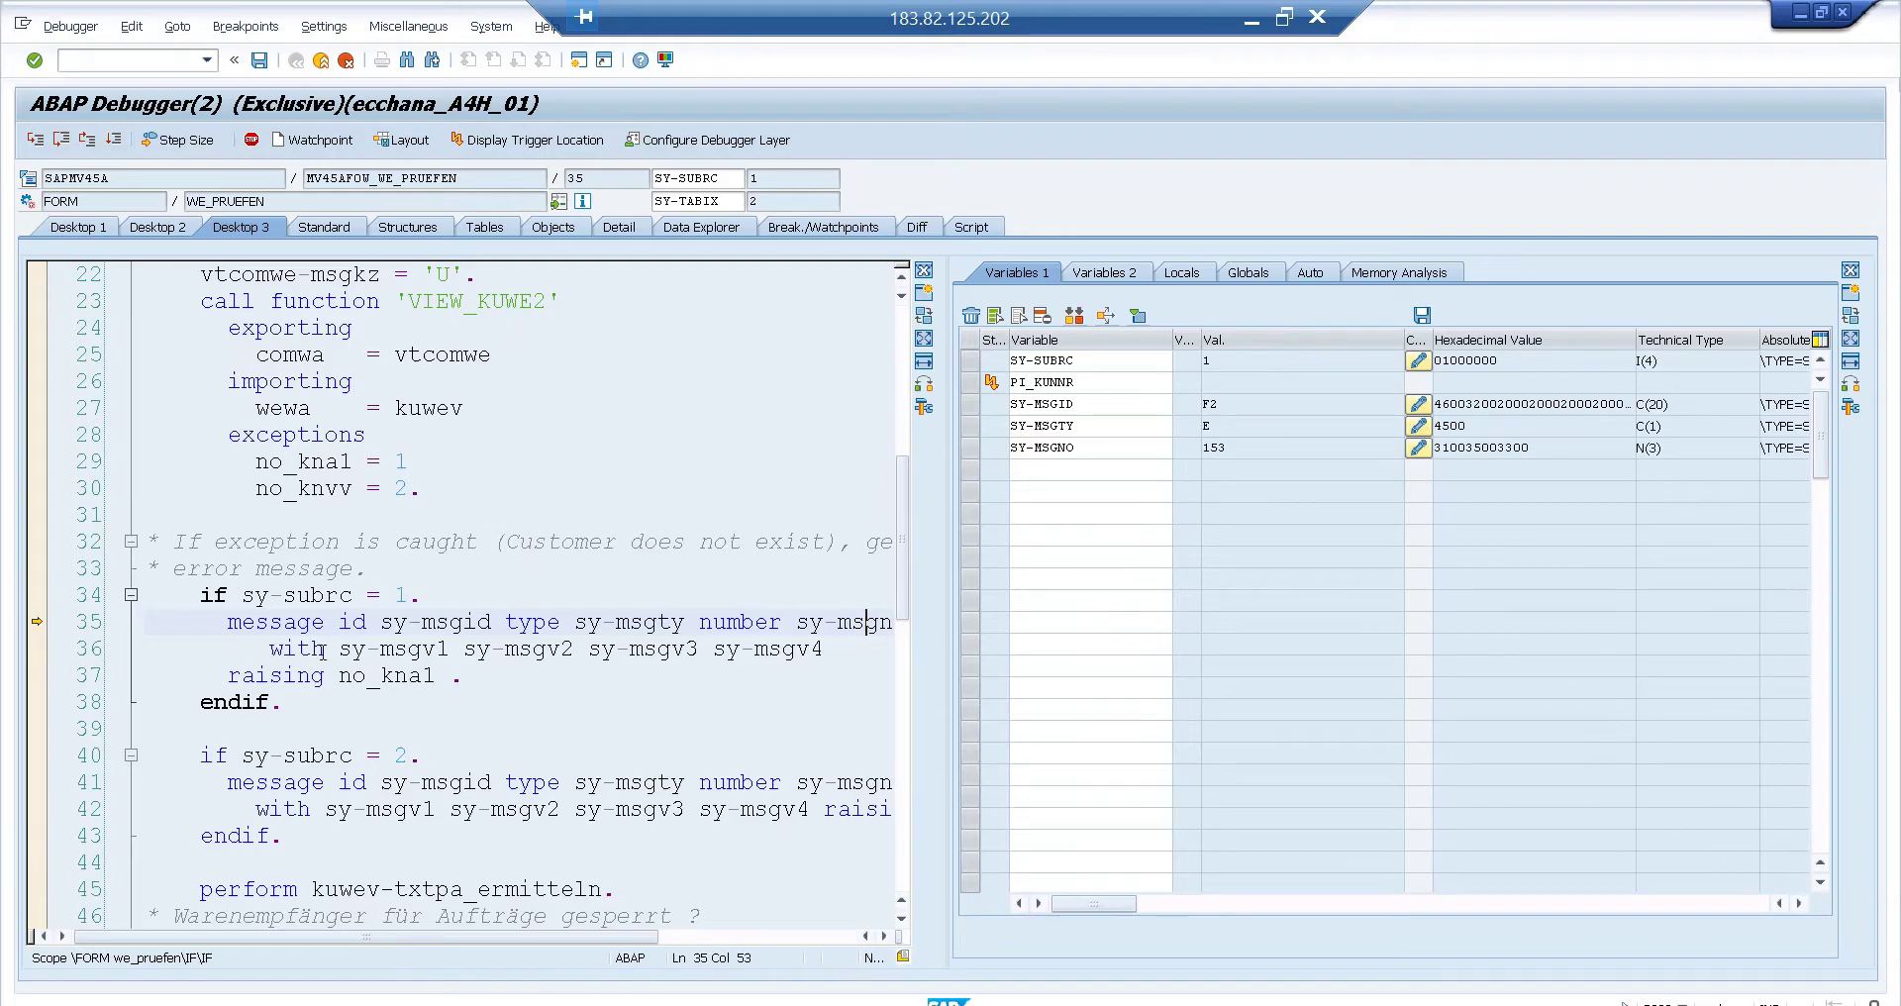
Step: Continue execution back to the sales order and set its Ship-To Party to USCU_S13
{"action": "key", "text": "F8"}
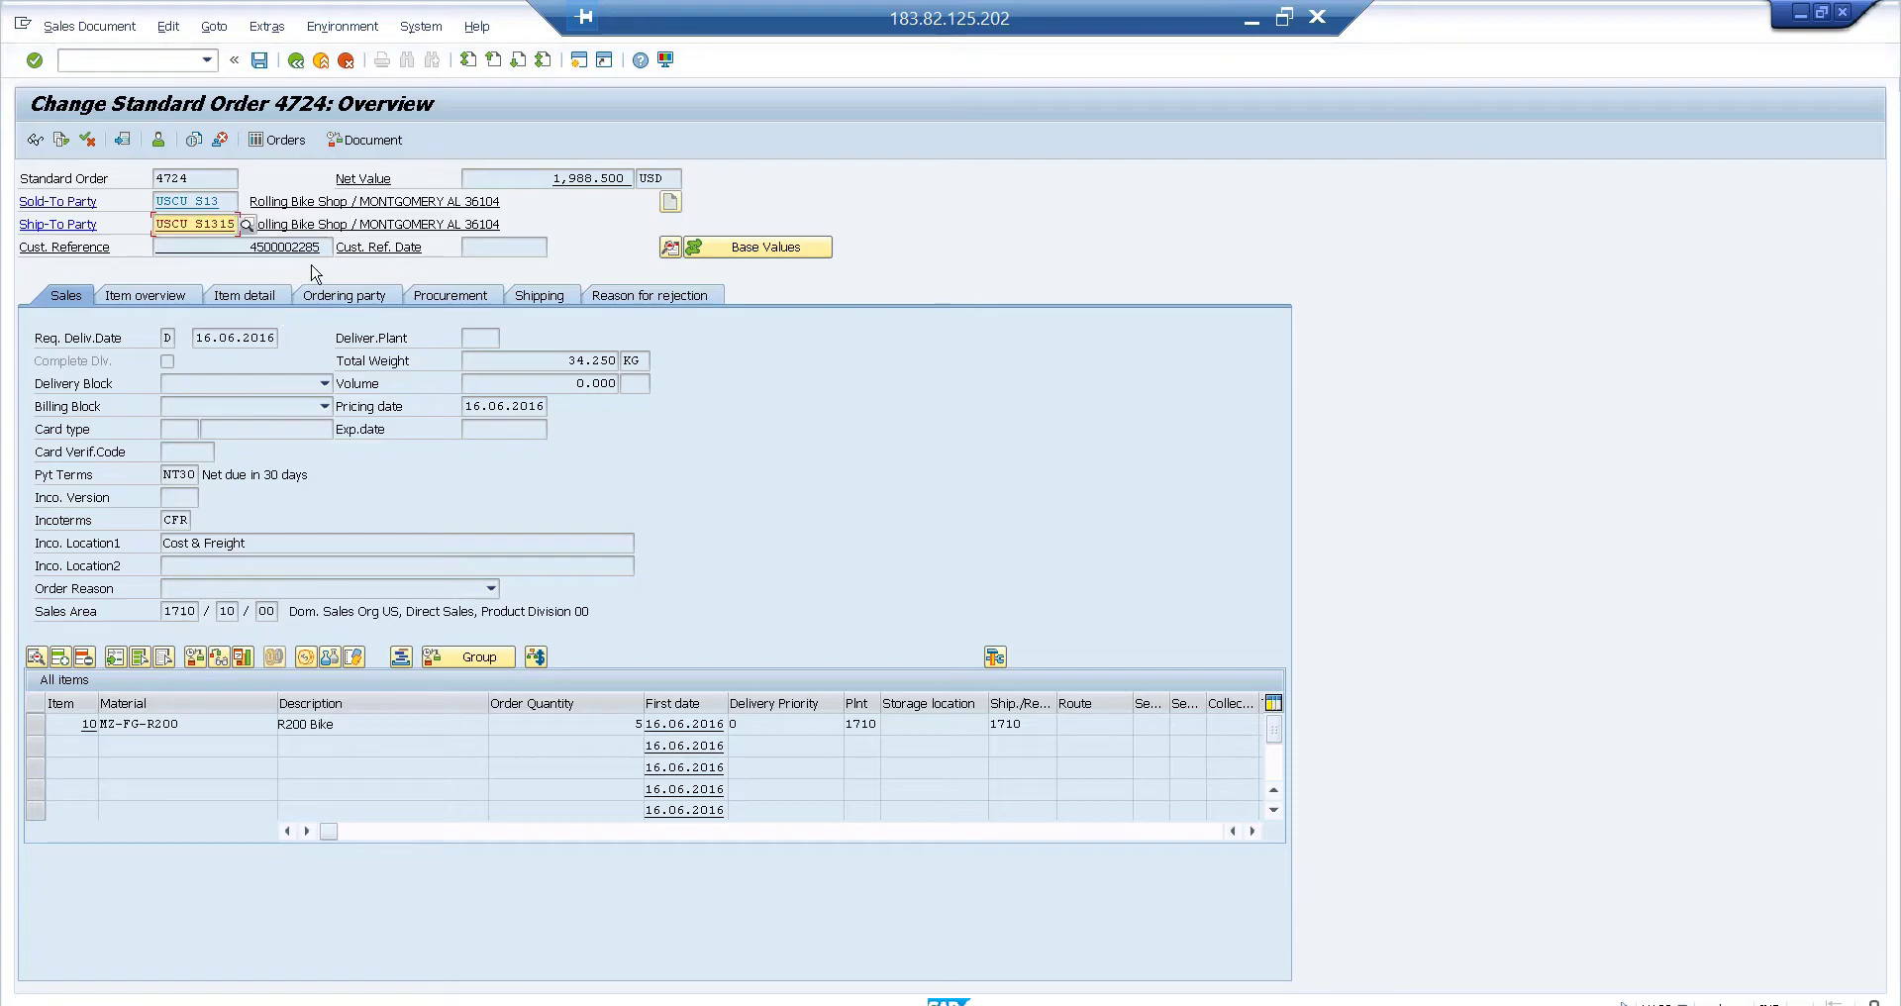
{"action": "key", "text": "BackSpace"}
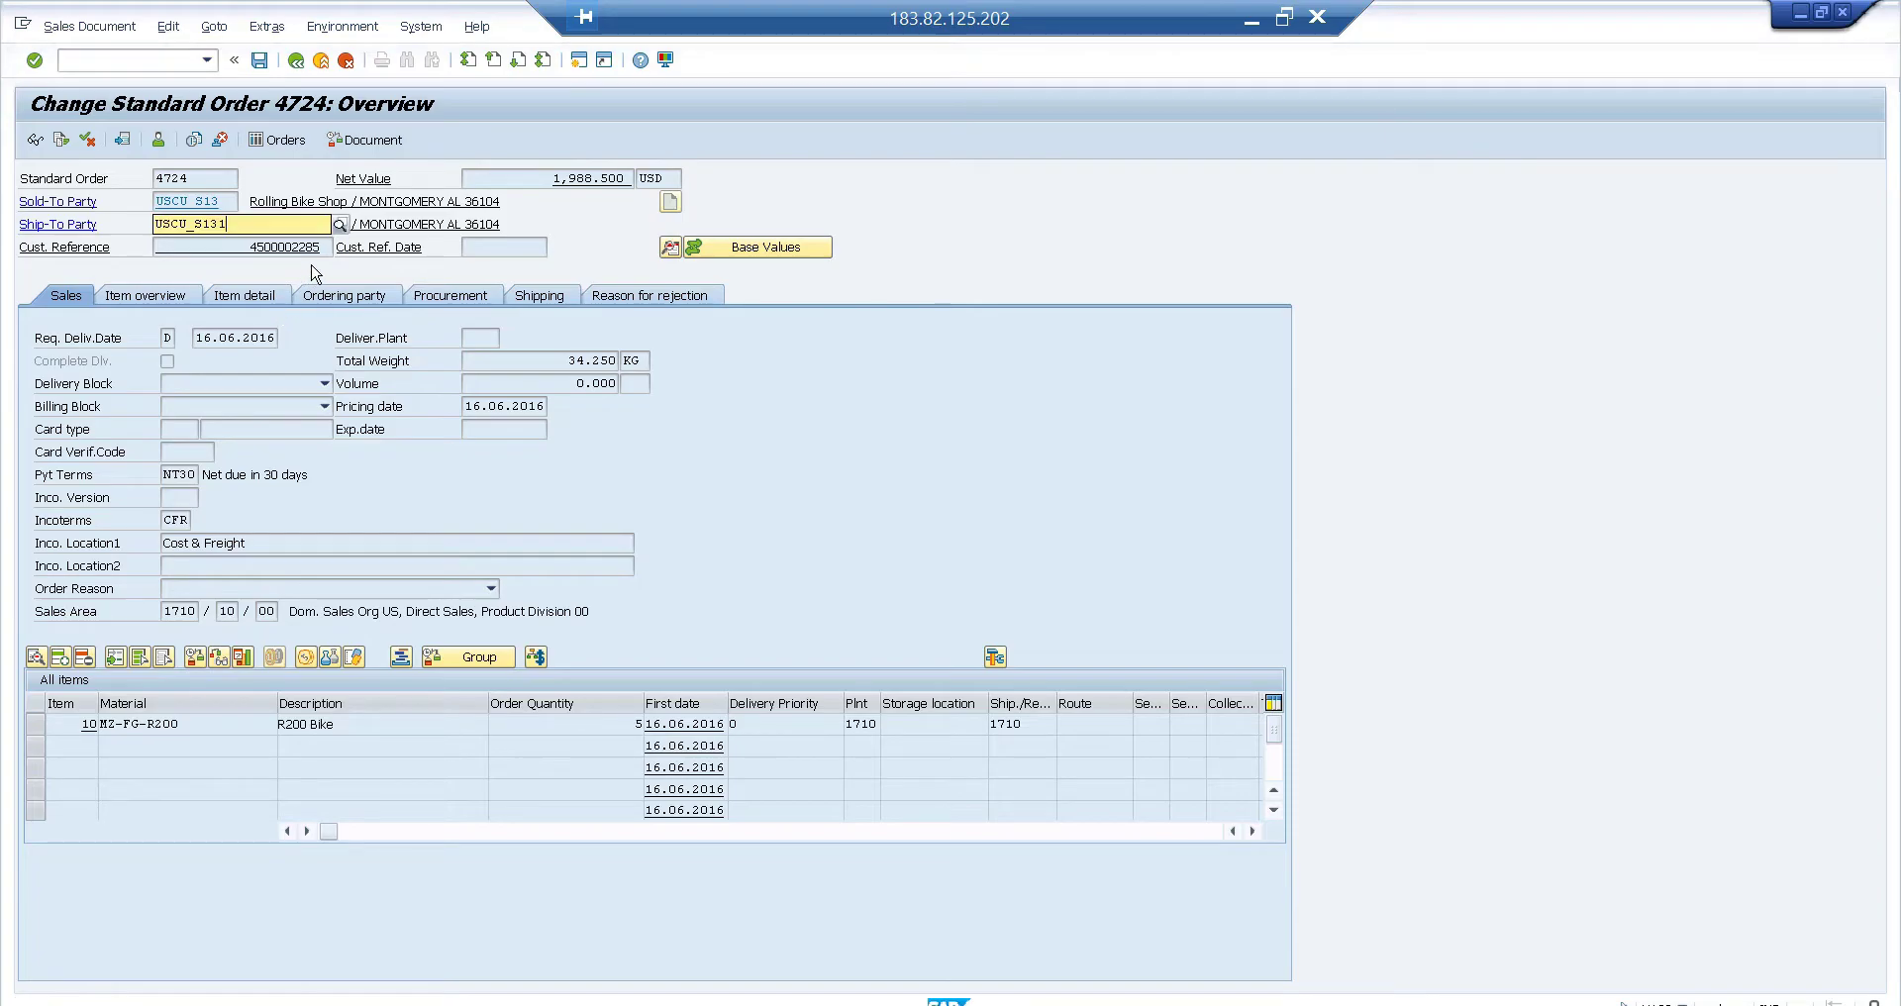
{"action": "key", "text": "BackSpace"}
{"action": "key", "text": "Return"}
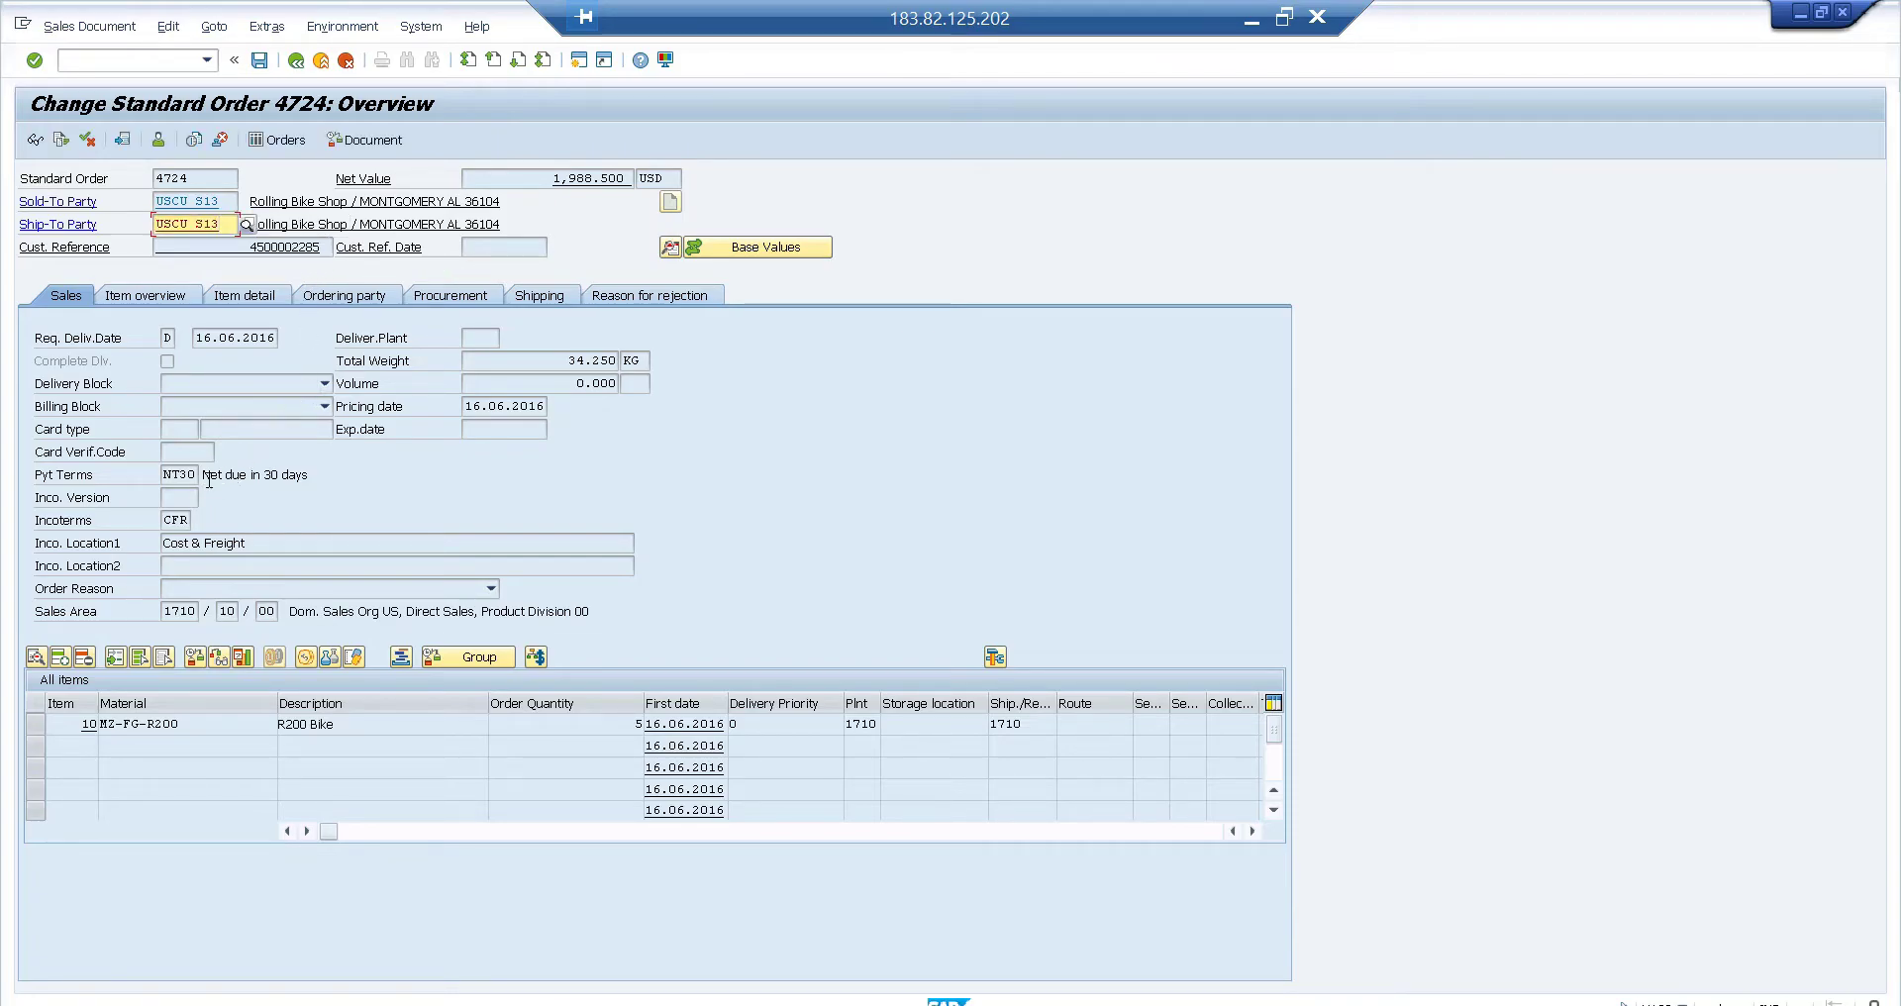
Step: Enter the undefined value 123 as the order's Incoterms and submit it to trigger an error
{"action": "left_click", "coordinate": [180, 522]}
{"action": "key", "text": "shift+End"}
{"action": "key", "text": "Delete"}
{"action": "type", "text": "123"}
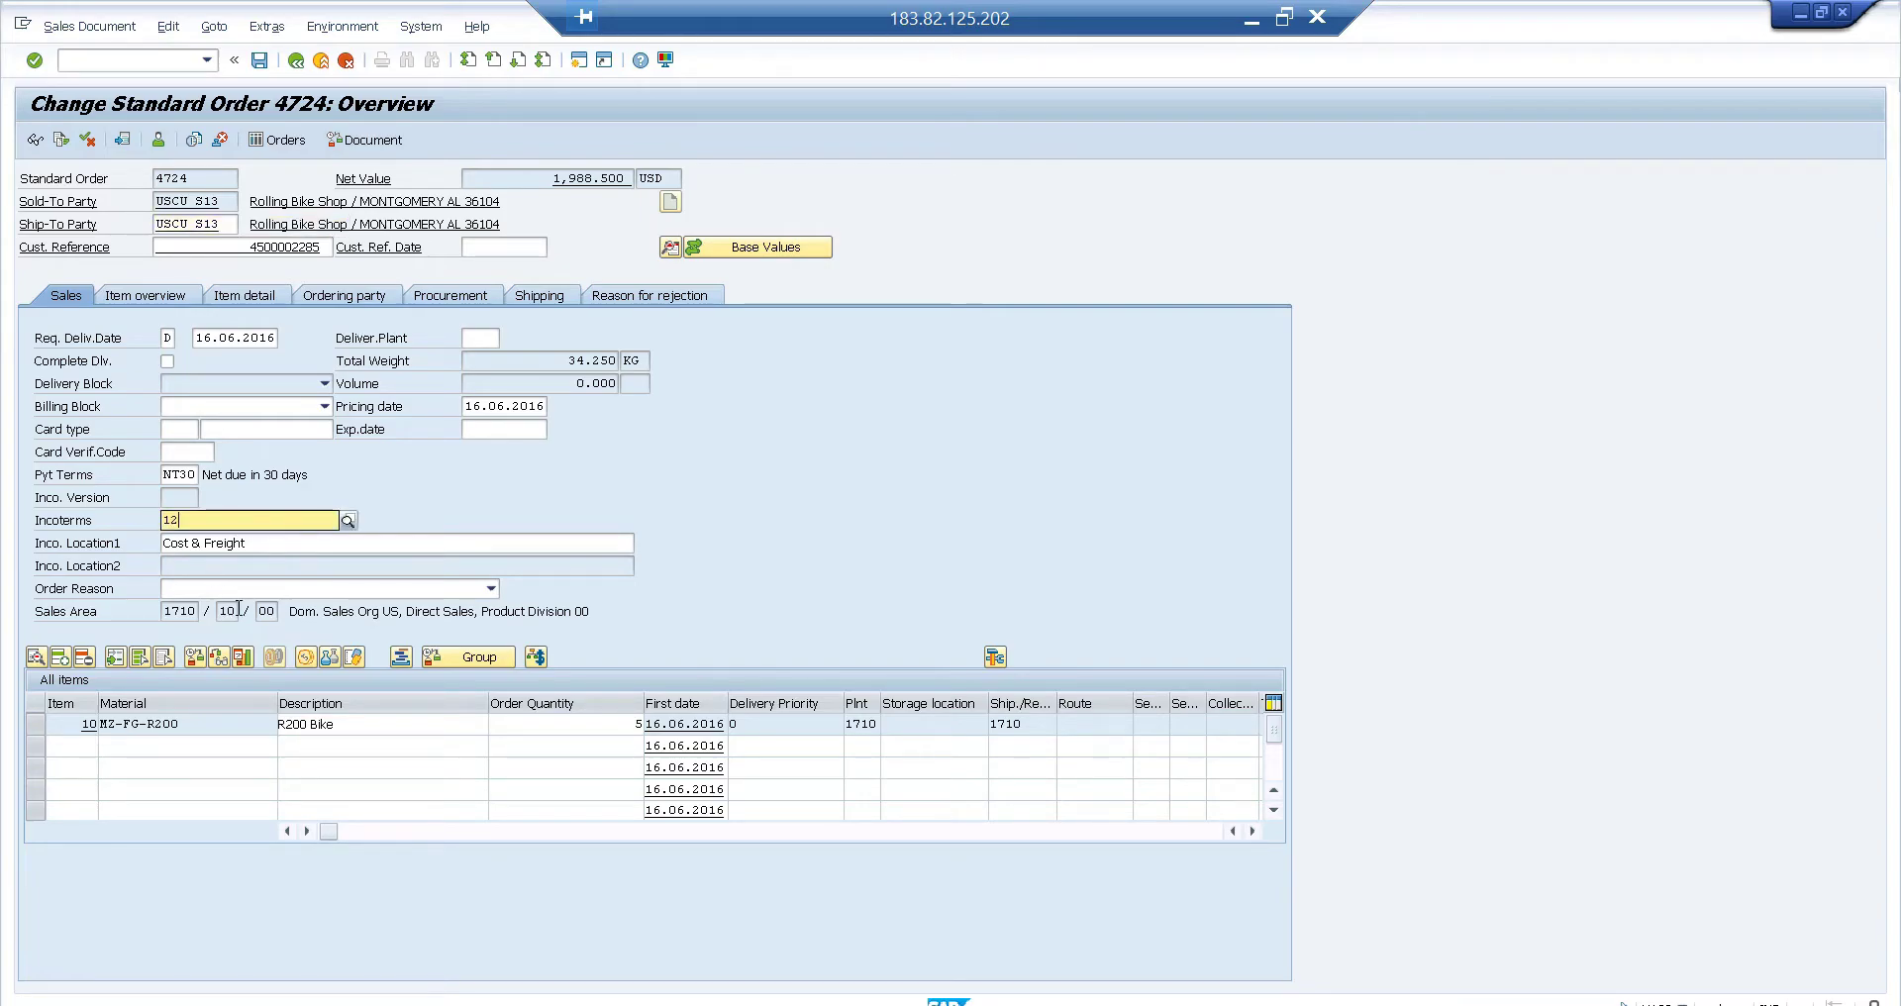
{"action": "key", "text": "Return"}
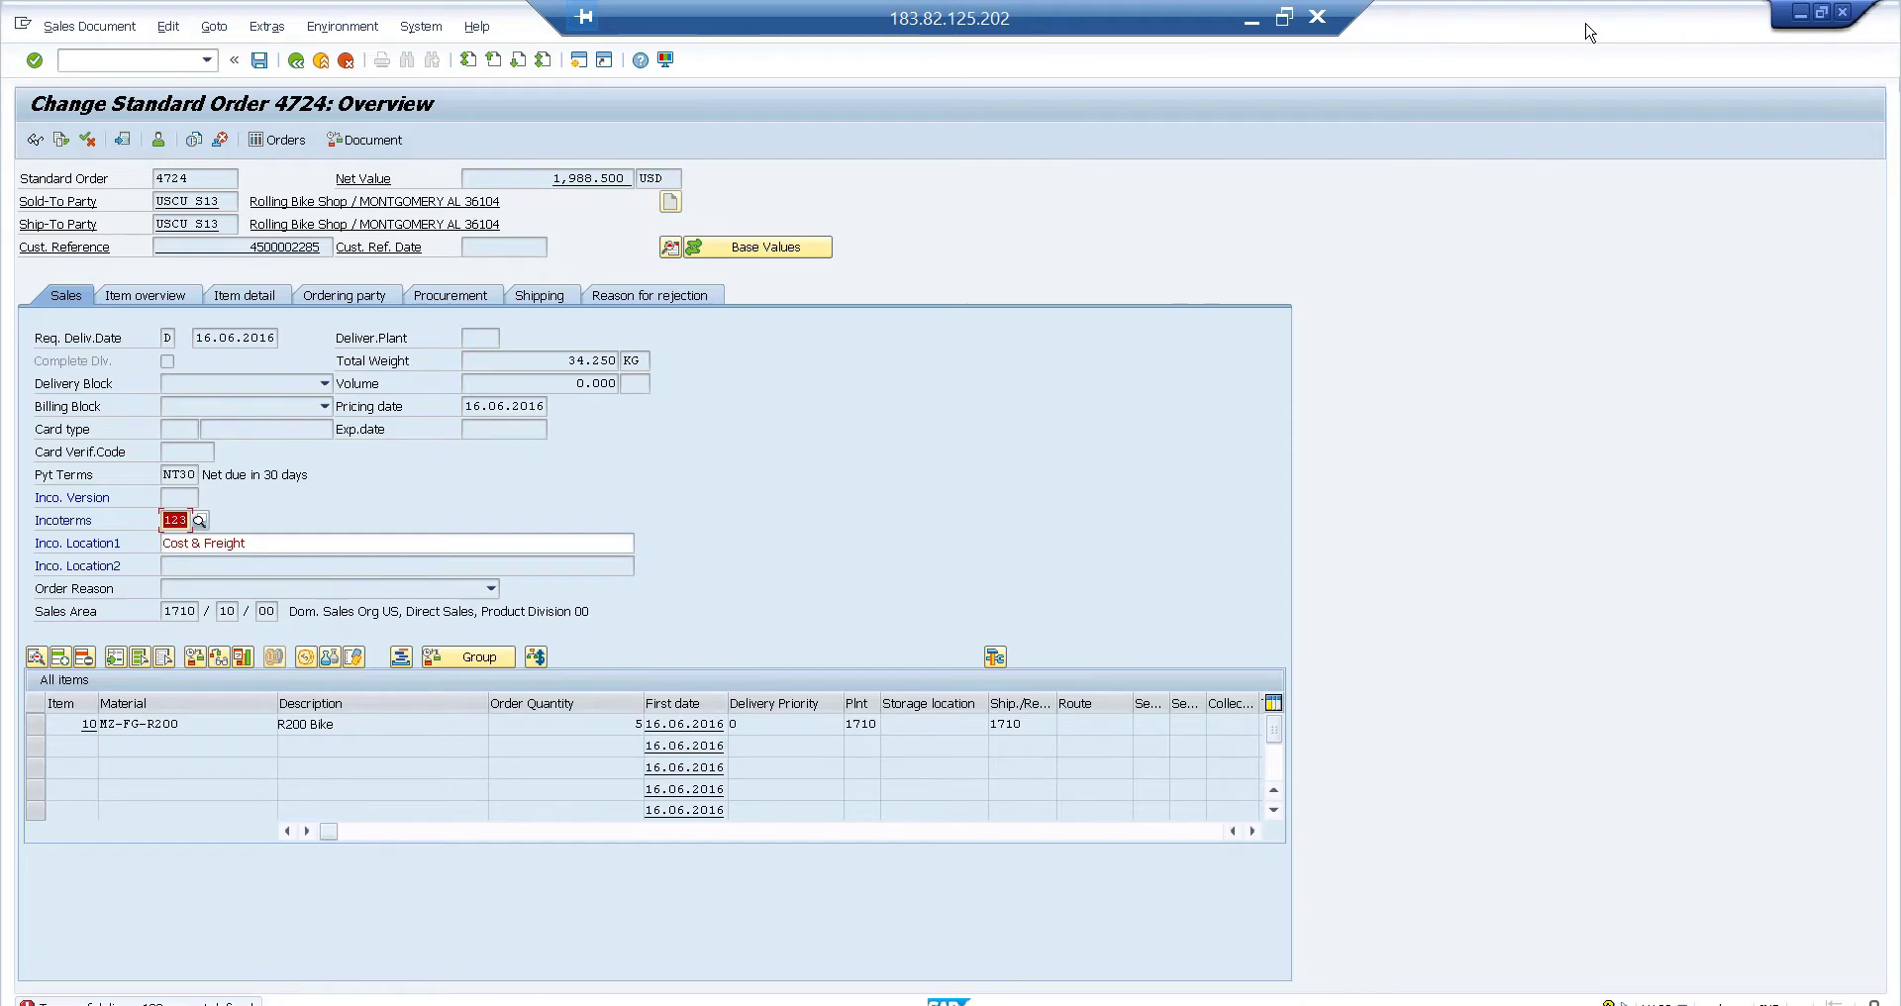
Step: Open the long text of the order's Incoterms error, read its message class and number, and close it
{"action": "left_click_drag", "start_coordinate": [1587, 24], "coordinate": [1106, 367]}
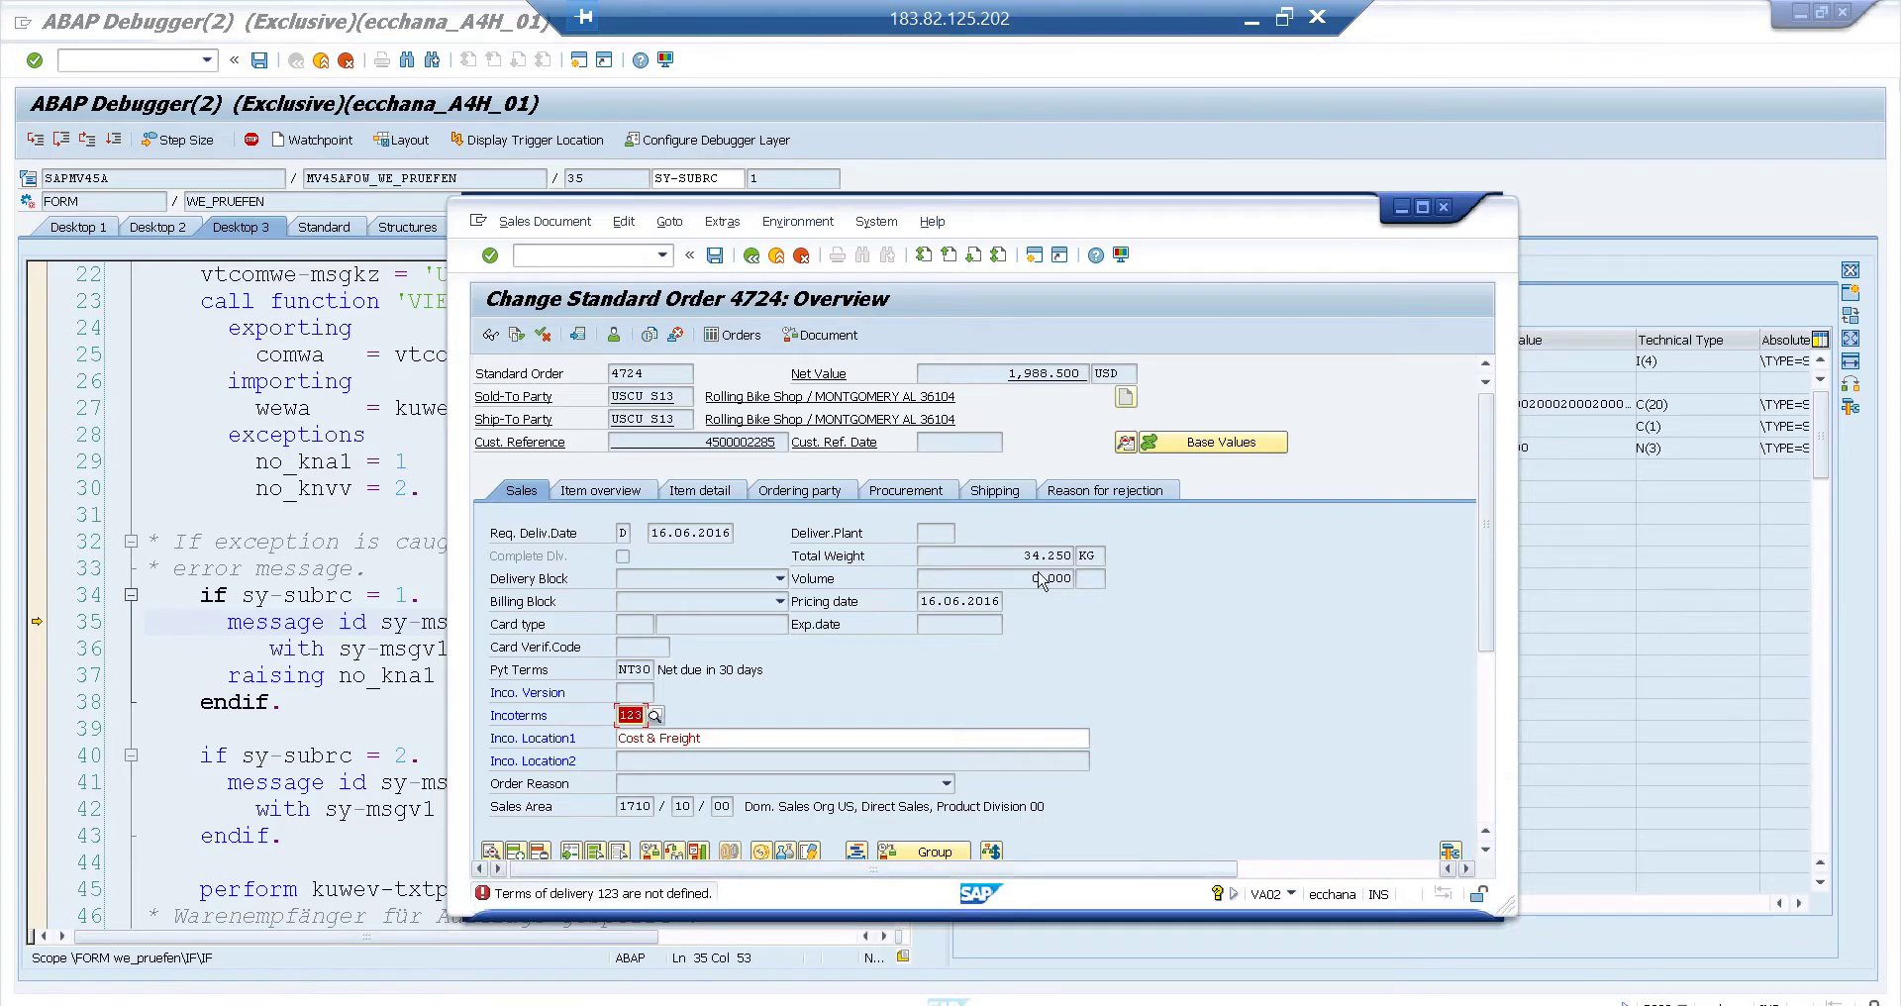
{"action": "left_click", "coordinate": [1424, 207]}
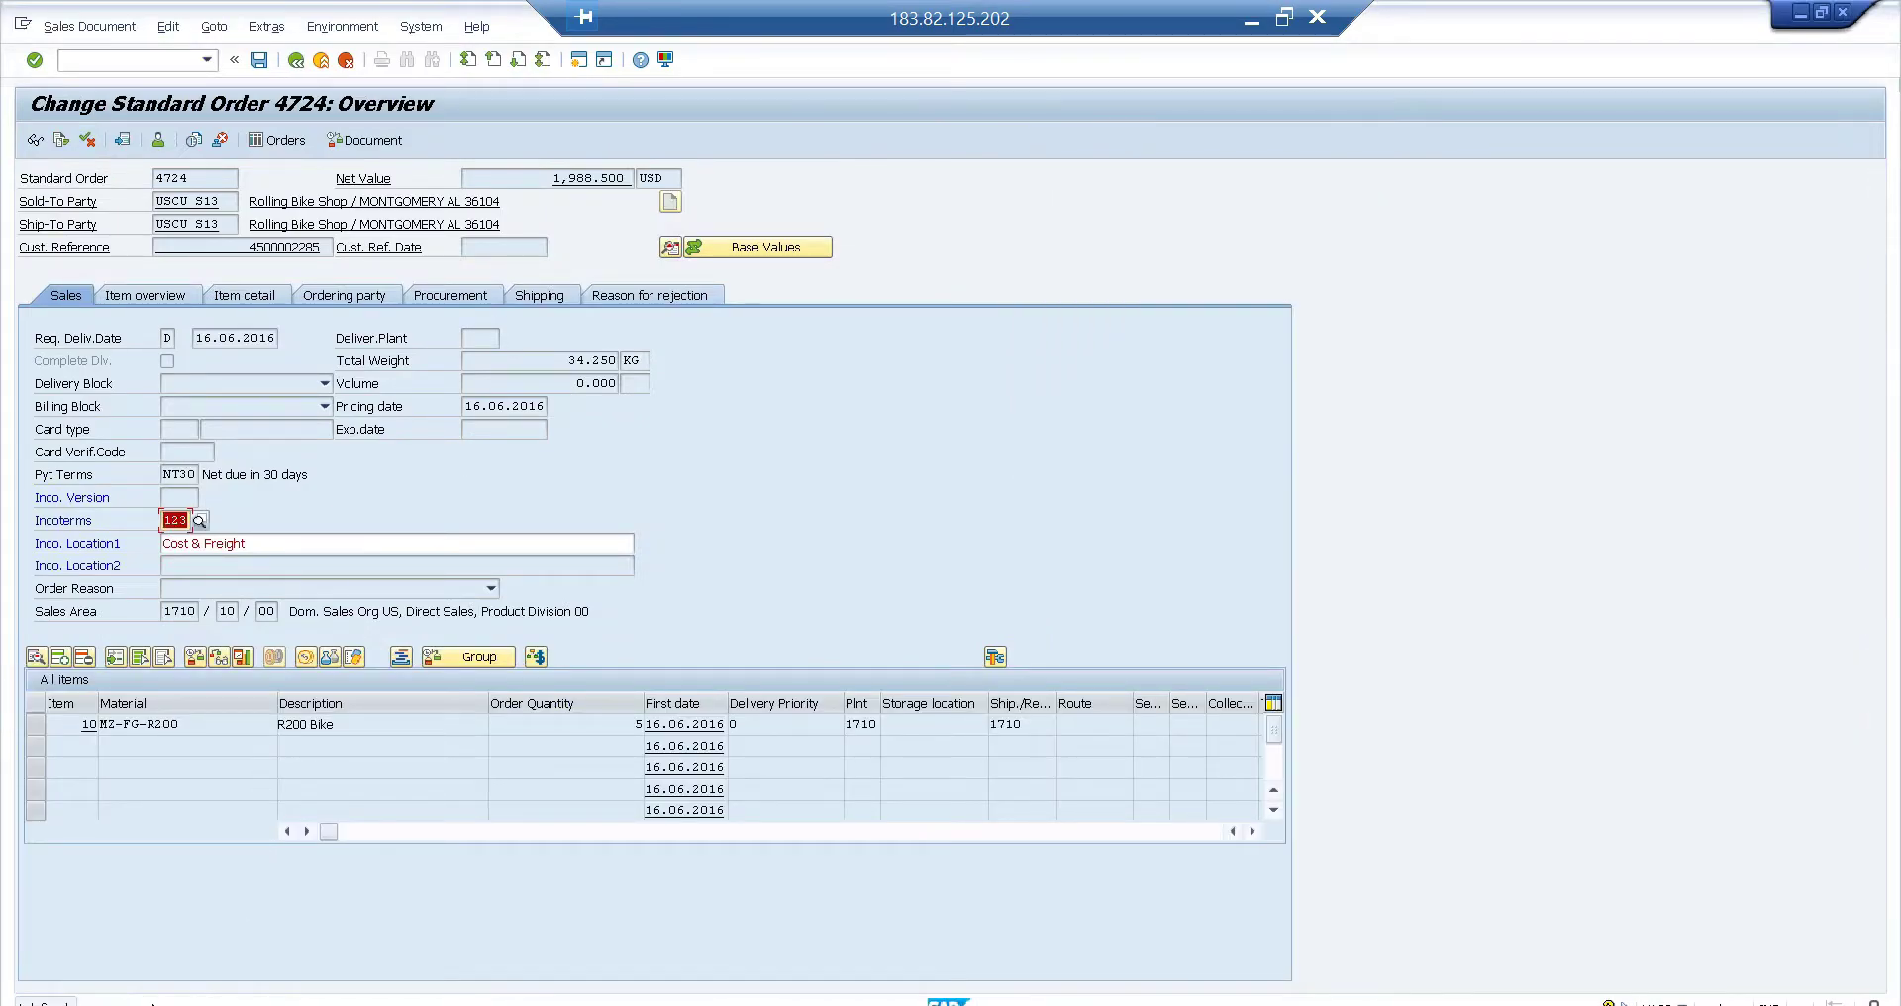
{"action": "double_click", "coordinate": [167, 1003]}
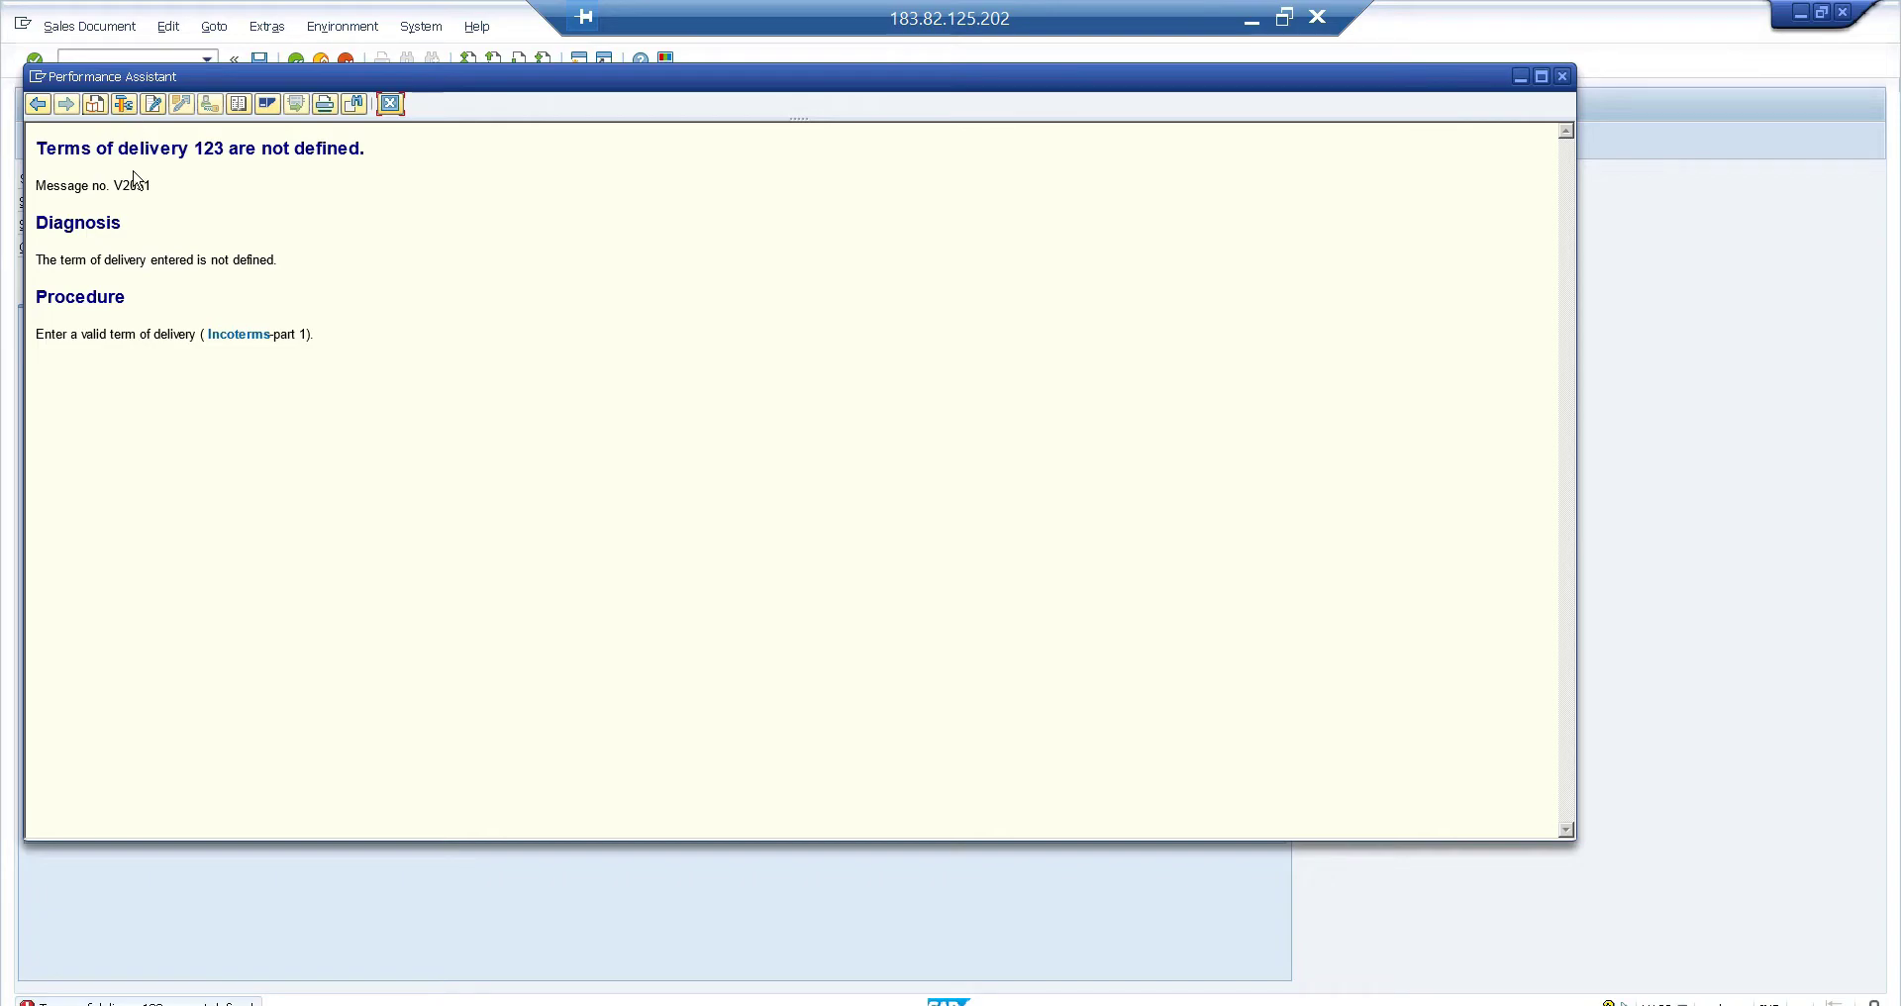
{"action": "left_click_drag", "start_coordinate": [151, 186], "coordinate": [115, 187]}
{"action": "left_click", "coordinate": [165, 198]}
{"action": "left_click_drag", "start_coordinate": [129, 187], "coordinate": [152, 187]}
{"action": "left_click", "coordinate": [389, 107]}
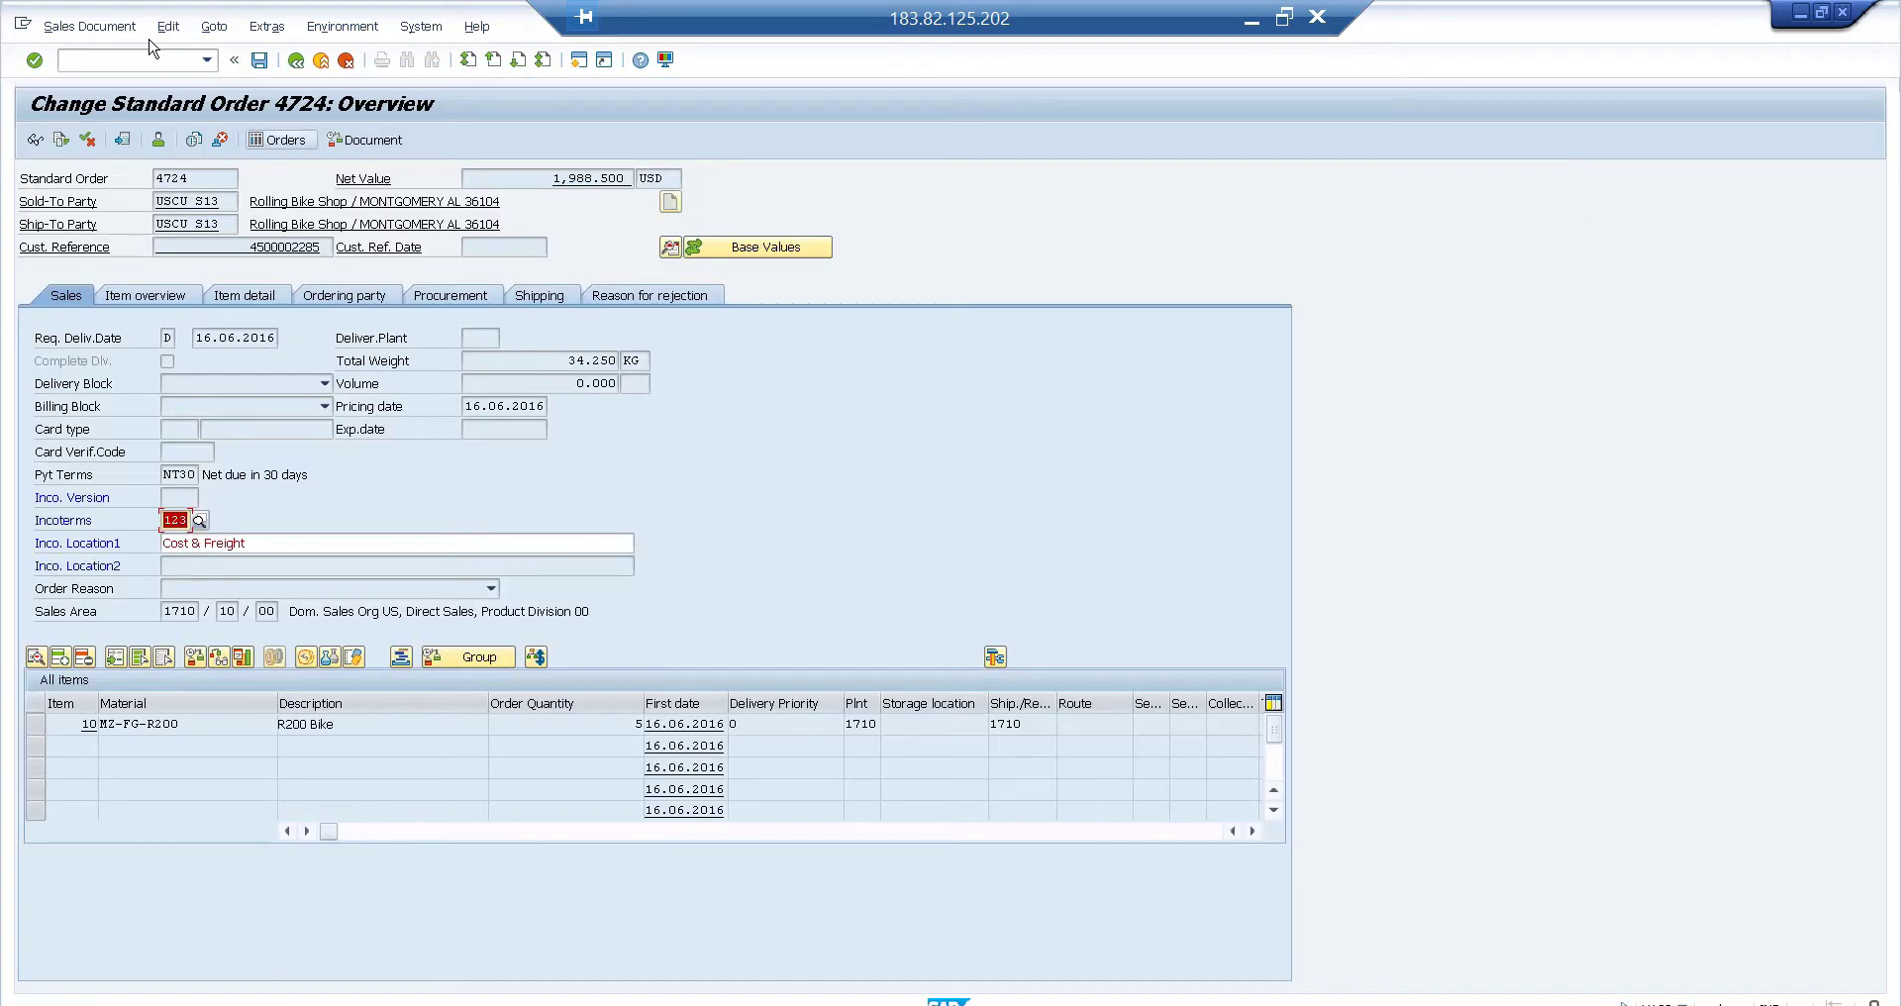
Step: Switch on debugging with the command /h and resubmit the order to enter the debugger
{"action": "left_click", "coordinate": [143, 62]}
{"action": "type", "text": "/h"}
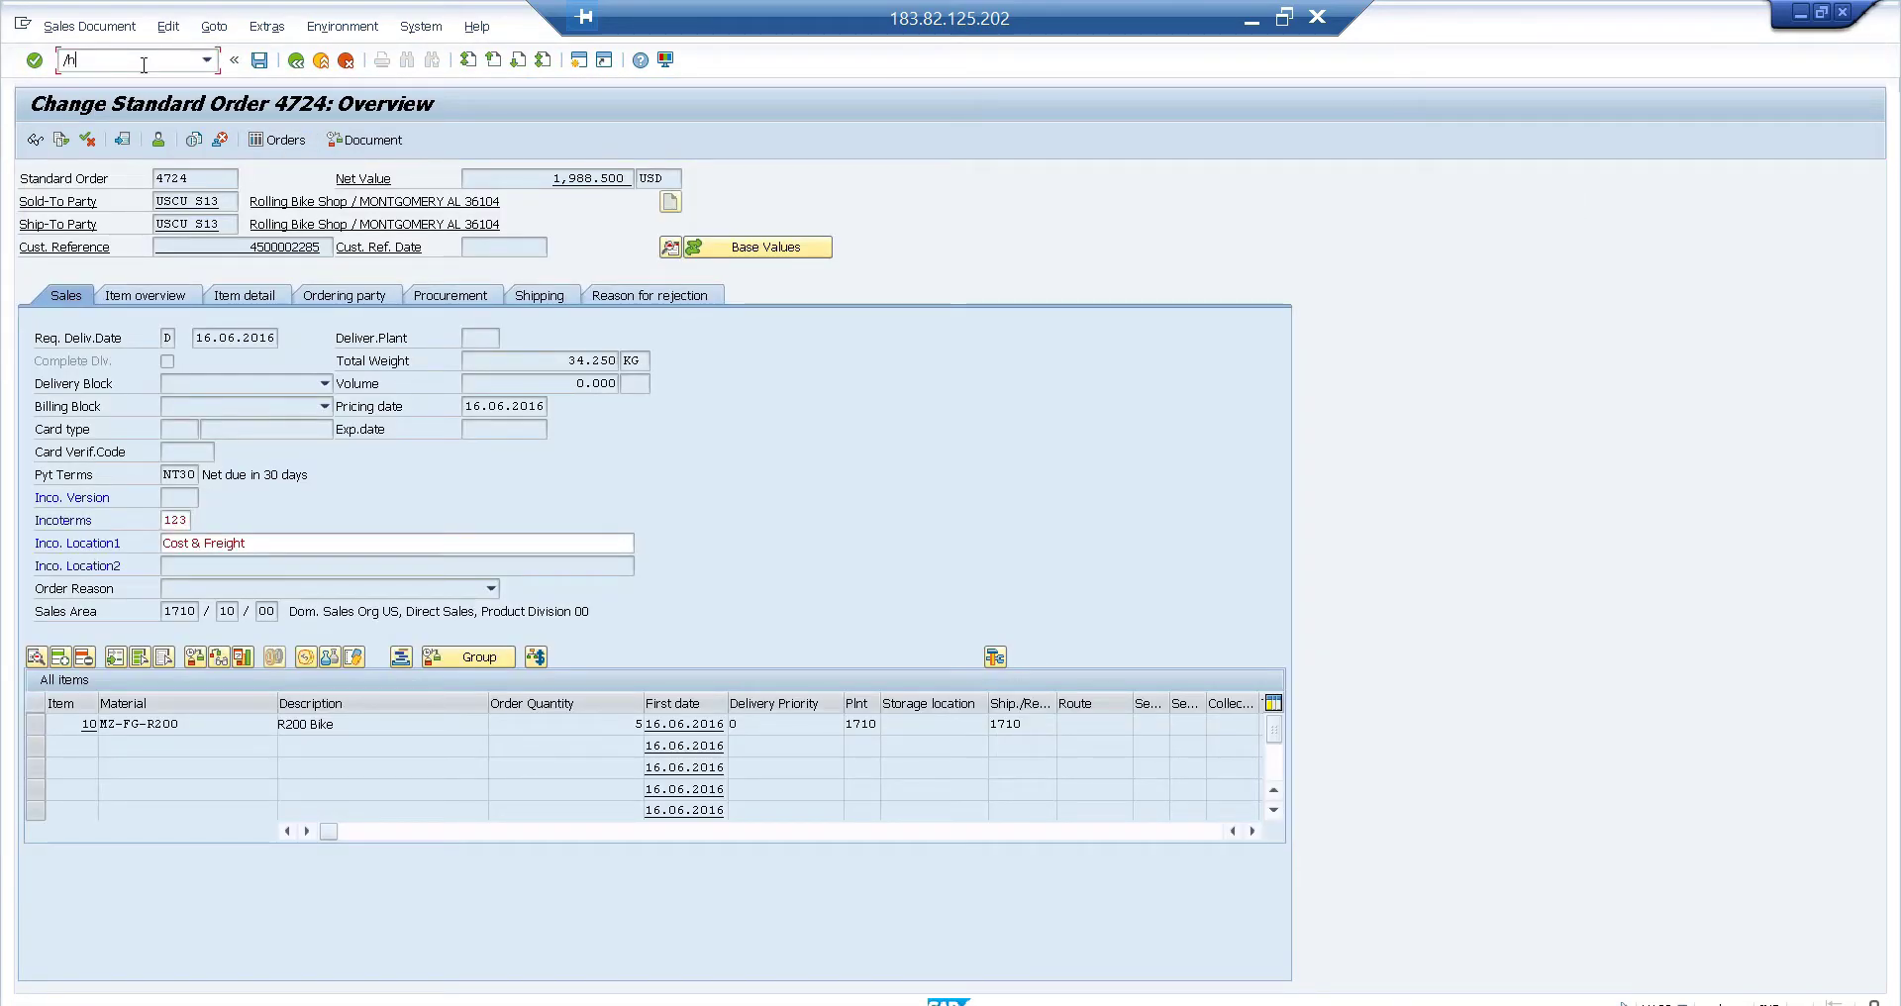
{"action": "key", "text": "Return"}
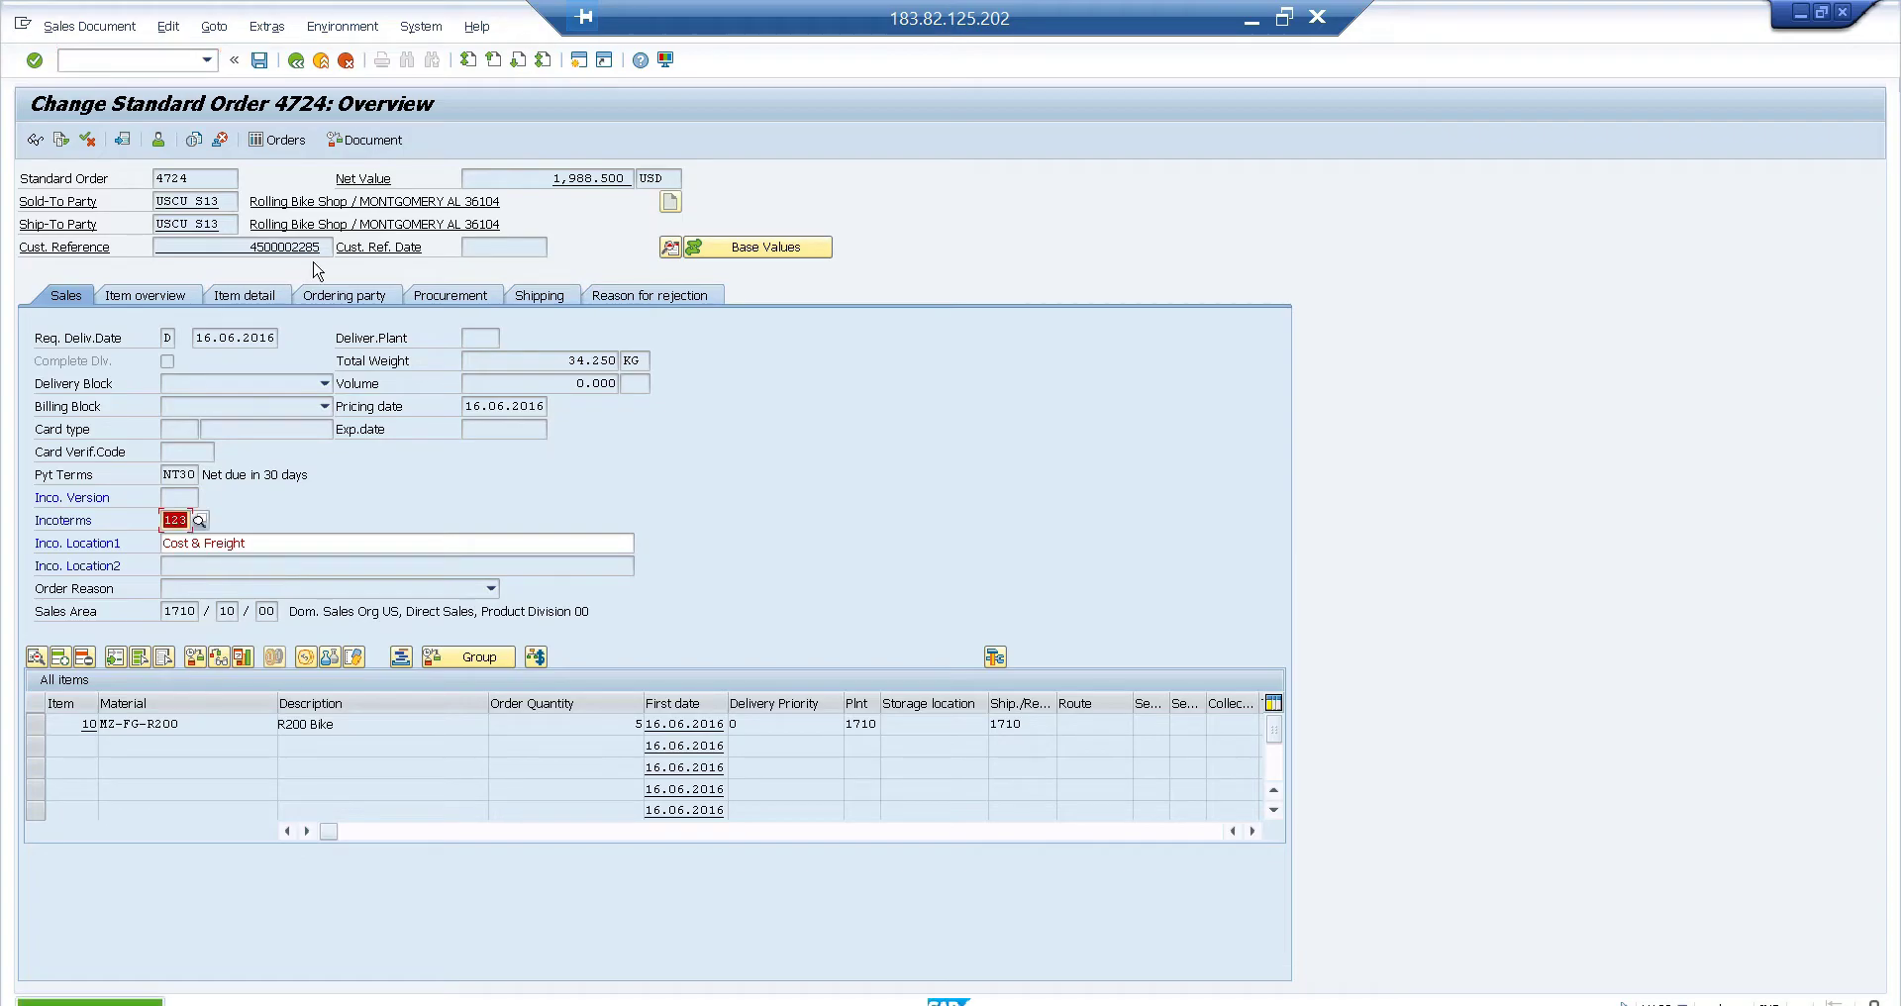
{"action": "key", "text": "Return"}
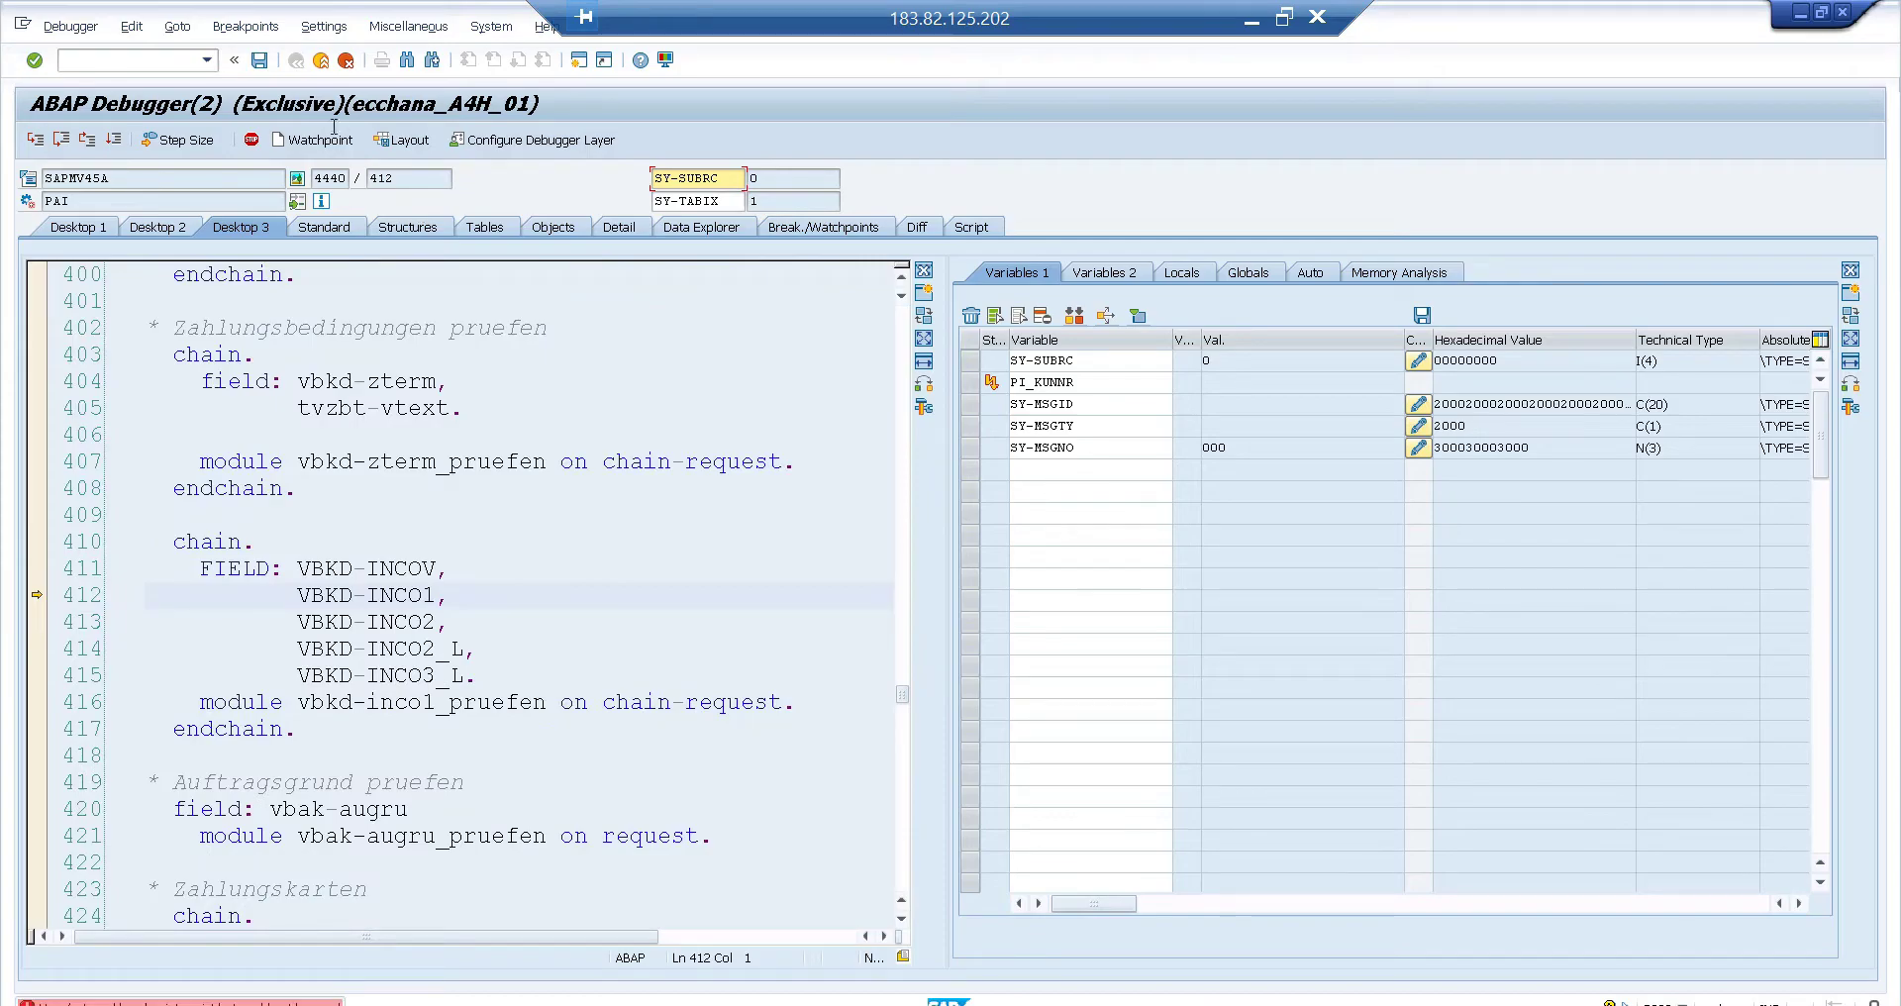
Step: Create a message breakpoint for message ID V2 and number 051
{"action": "left_click", "coordinate": [246, 30]}
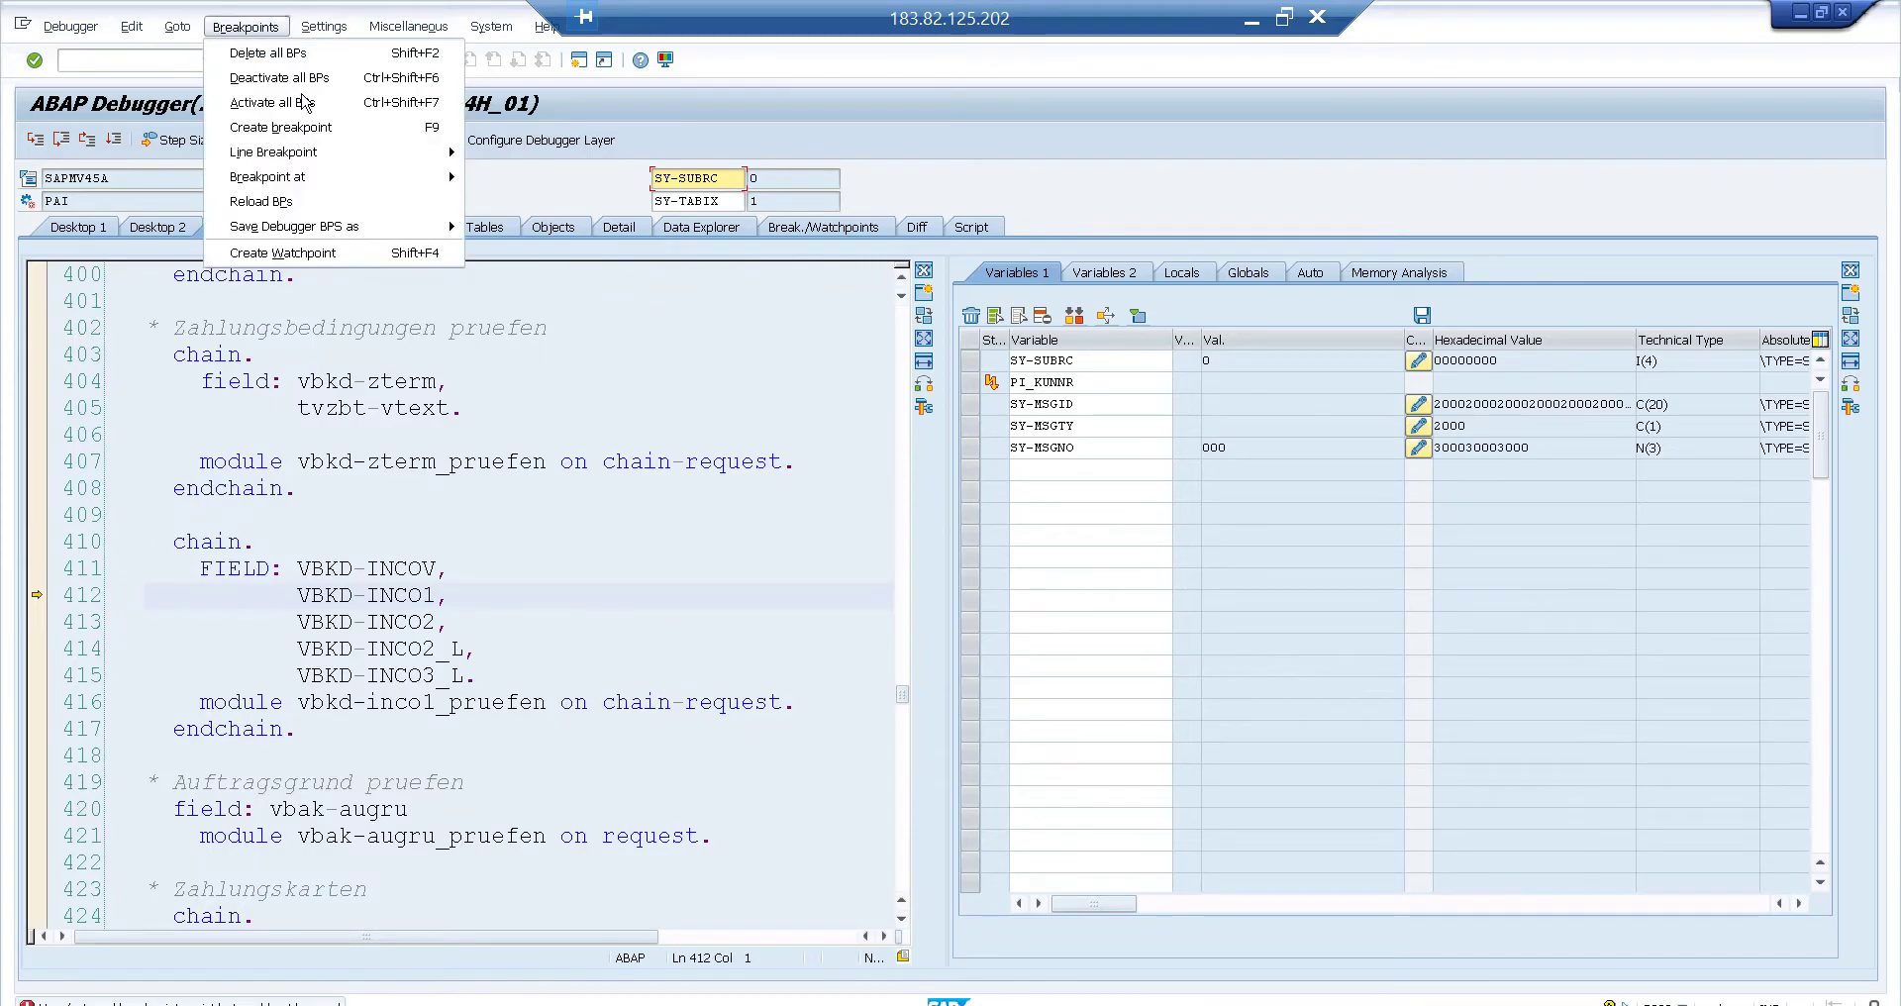
{"action": "mouse_move", "coordinate": [333, 180]}
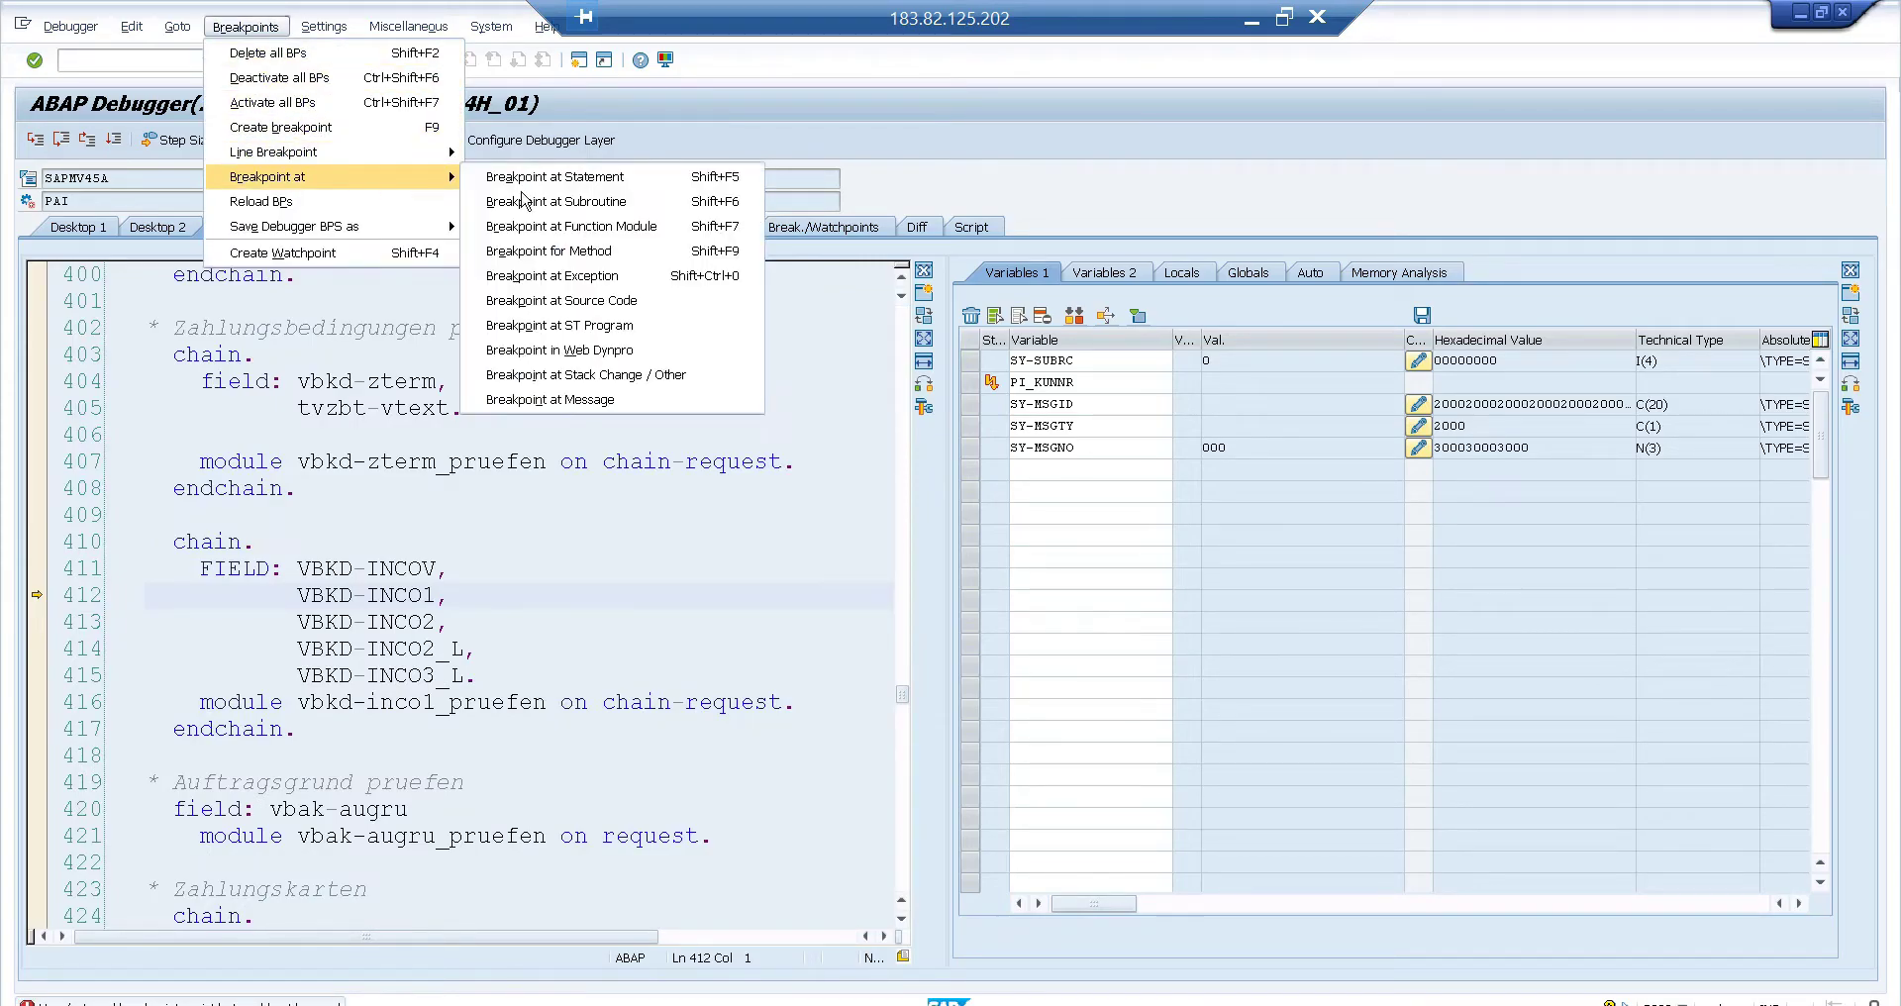
{"action": "left_click", "coordinate": [565, 400]}
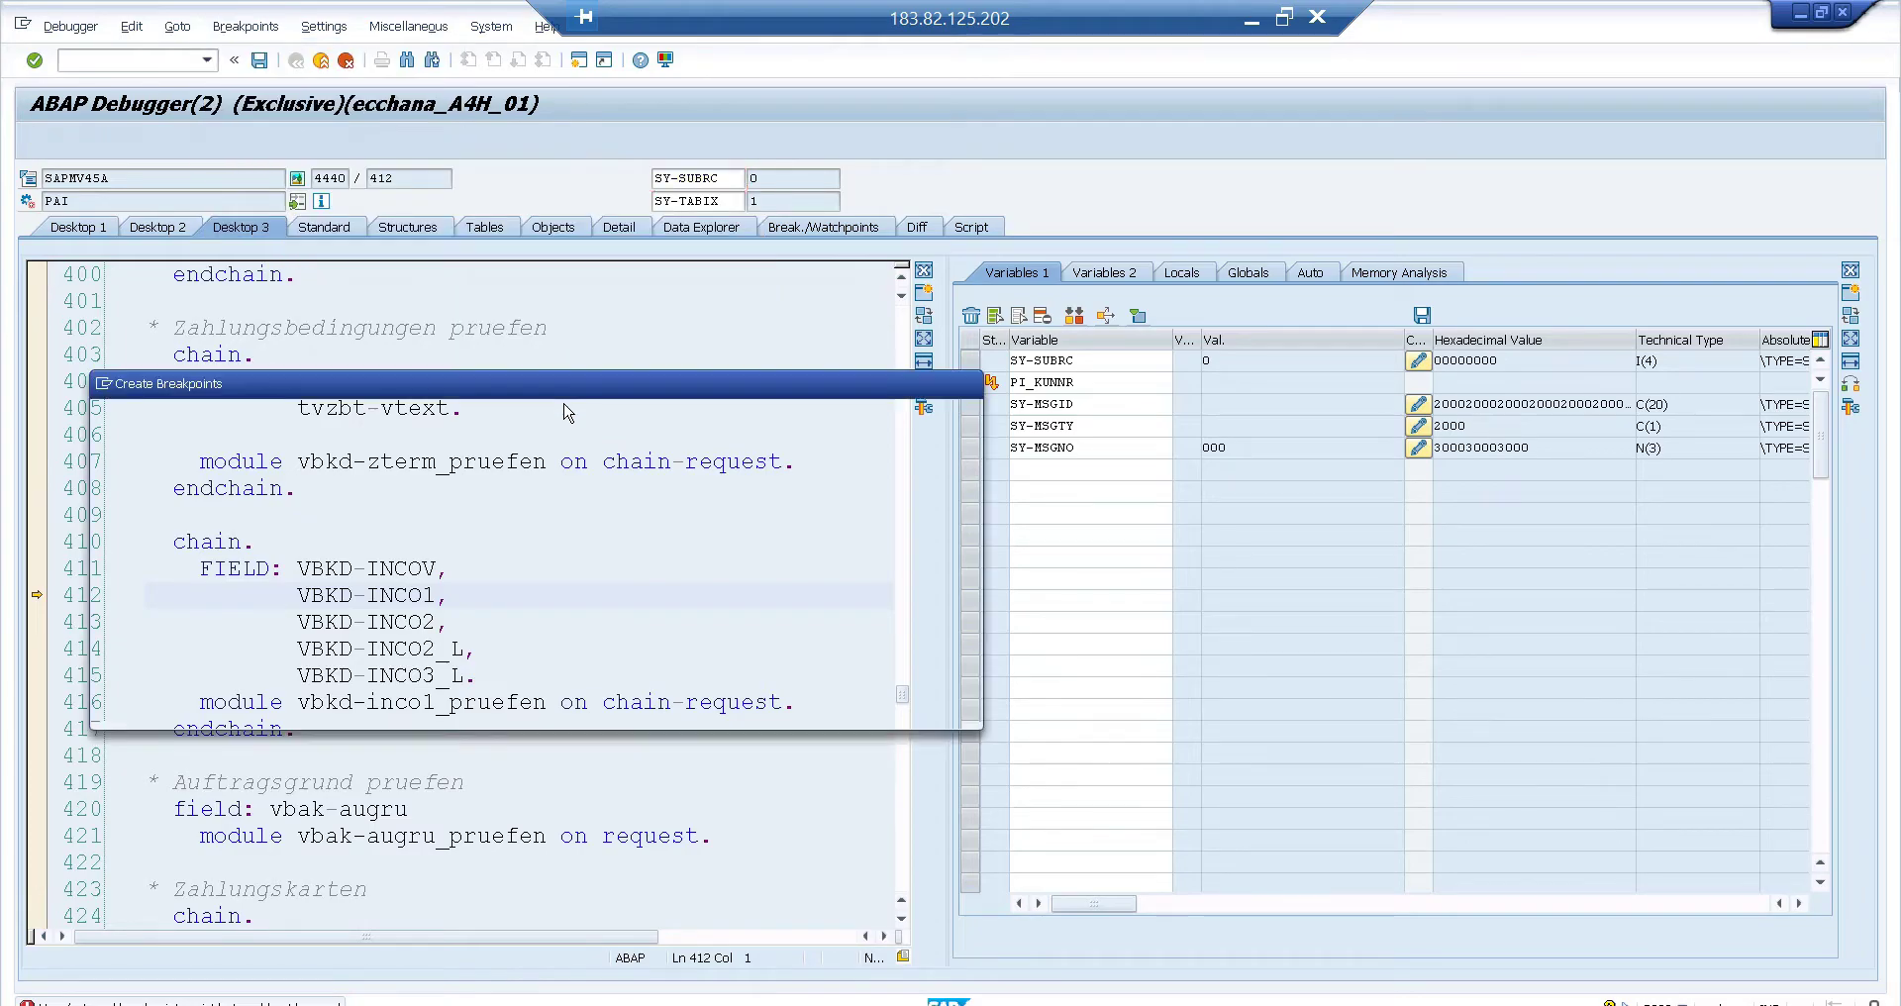
{"action": "type", "text": "V2"}
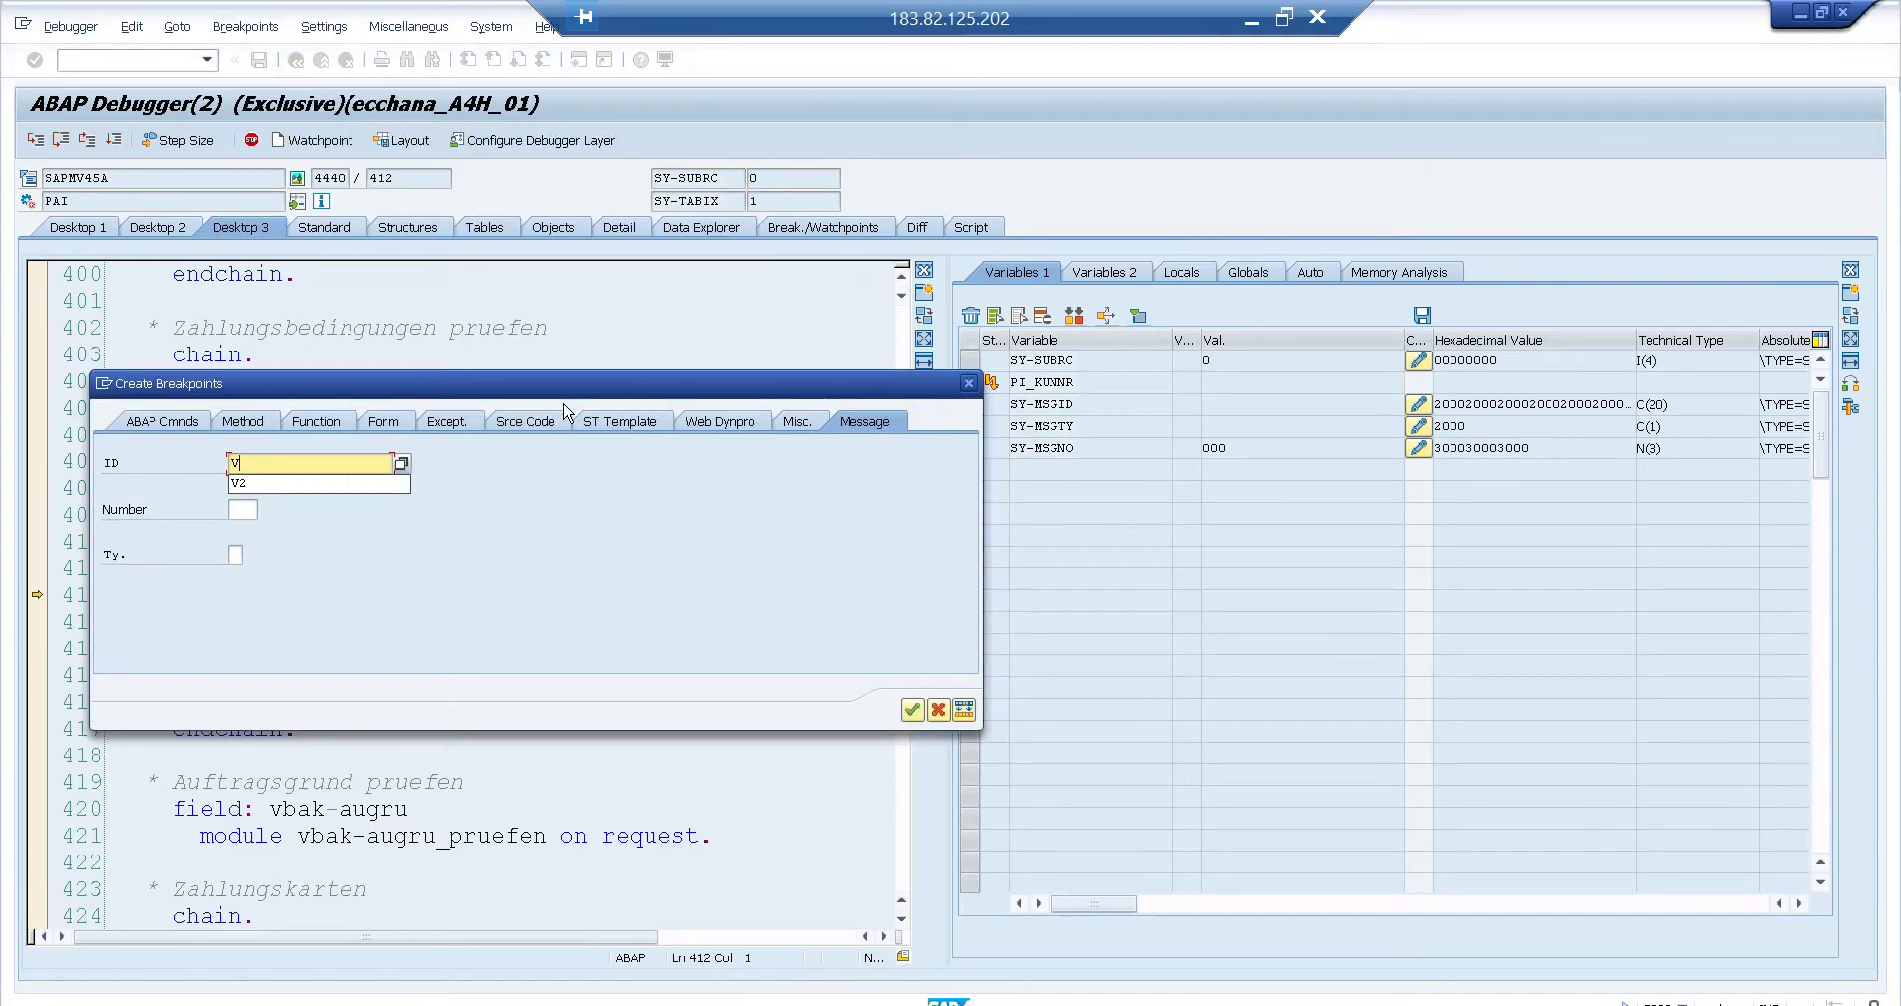
{"action": "left_click", "coordinate": [242, 510]}
{"action": "type", "text": "05"}
{"action": "left_click", "coordinate": [247, 529]}
{"action": "key", "text": "Return"}
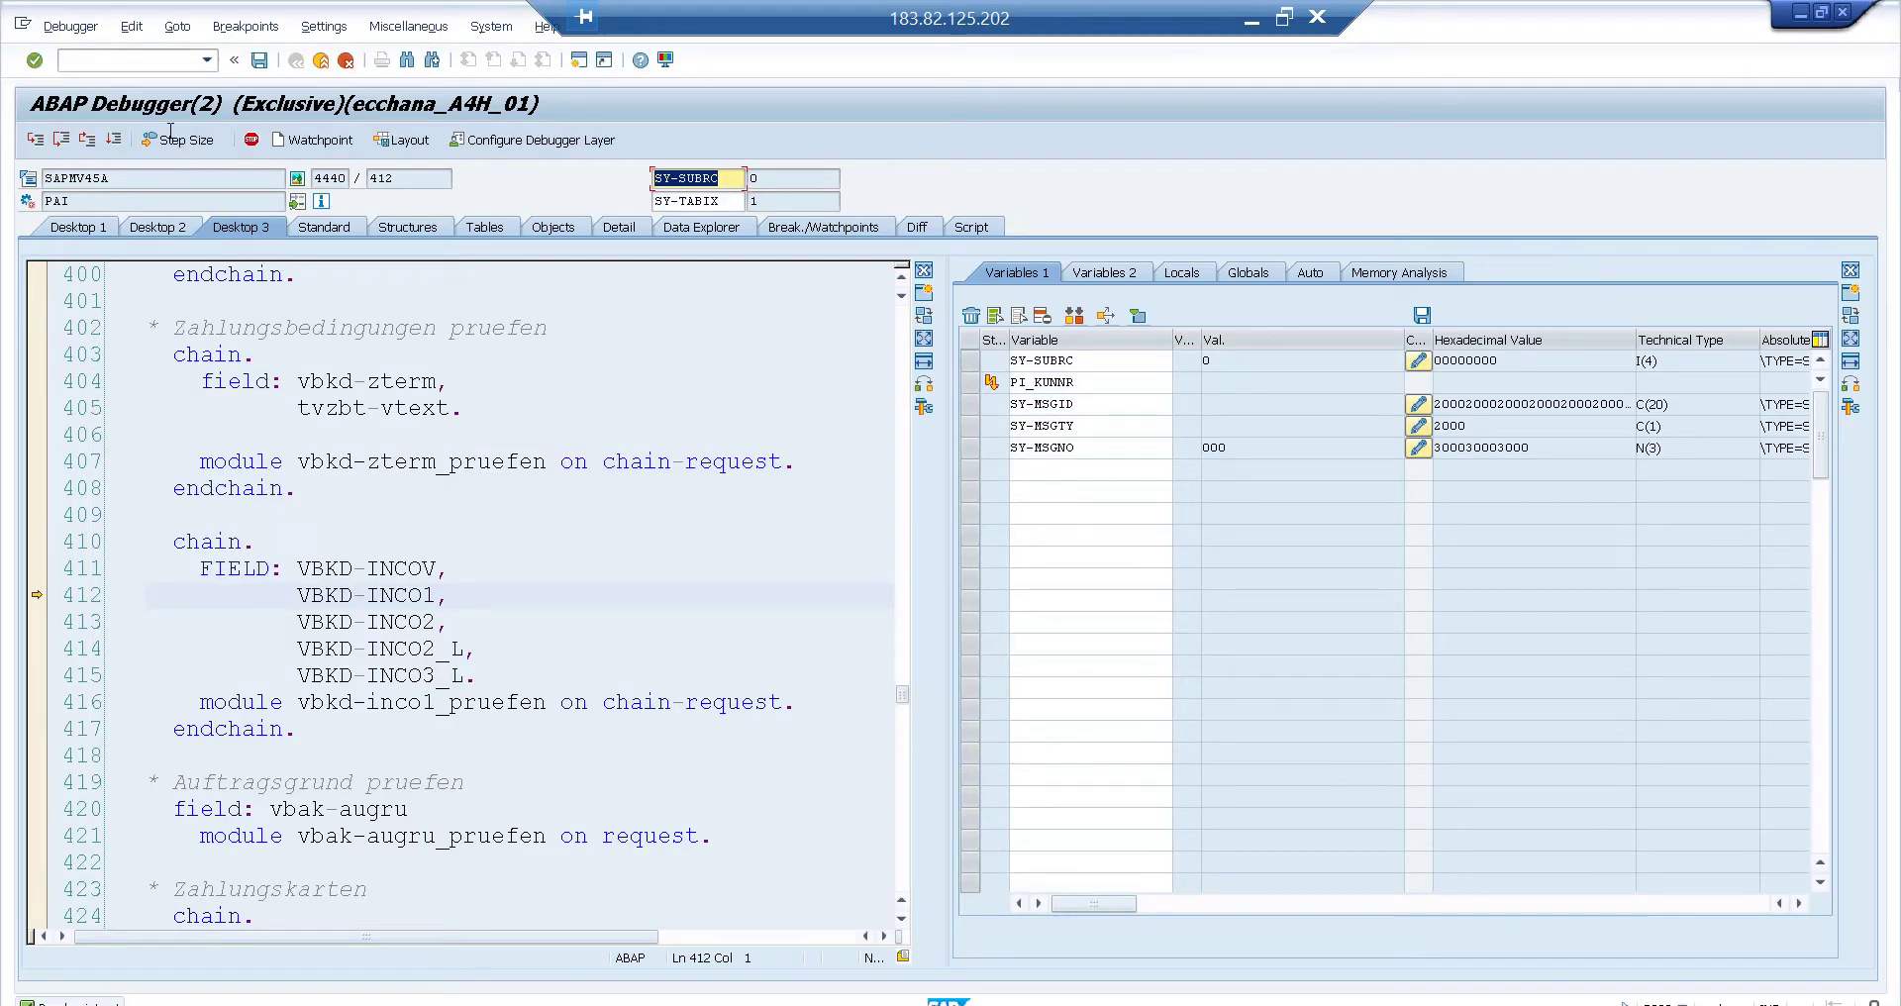
Step: Continue to the V2 051 message stop, then examine SY-SUBRC and the TINC select, showing the value of INCO1
{"action": "left_click", "coordinate": [113, 139]}
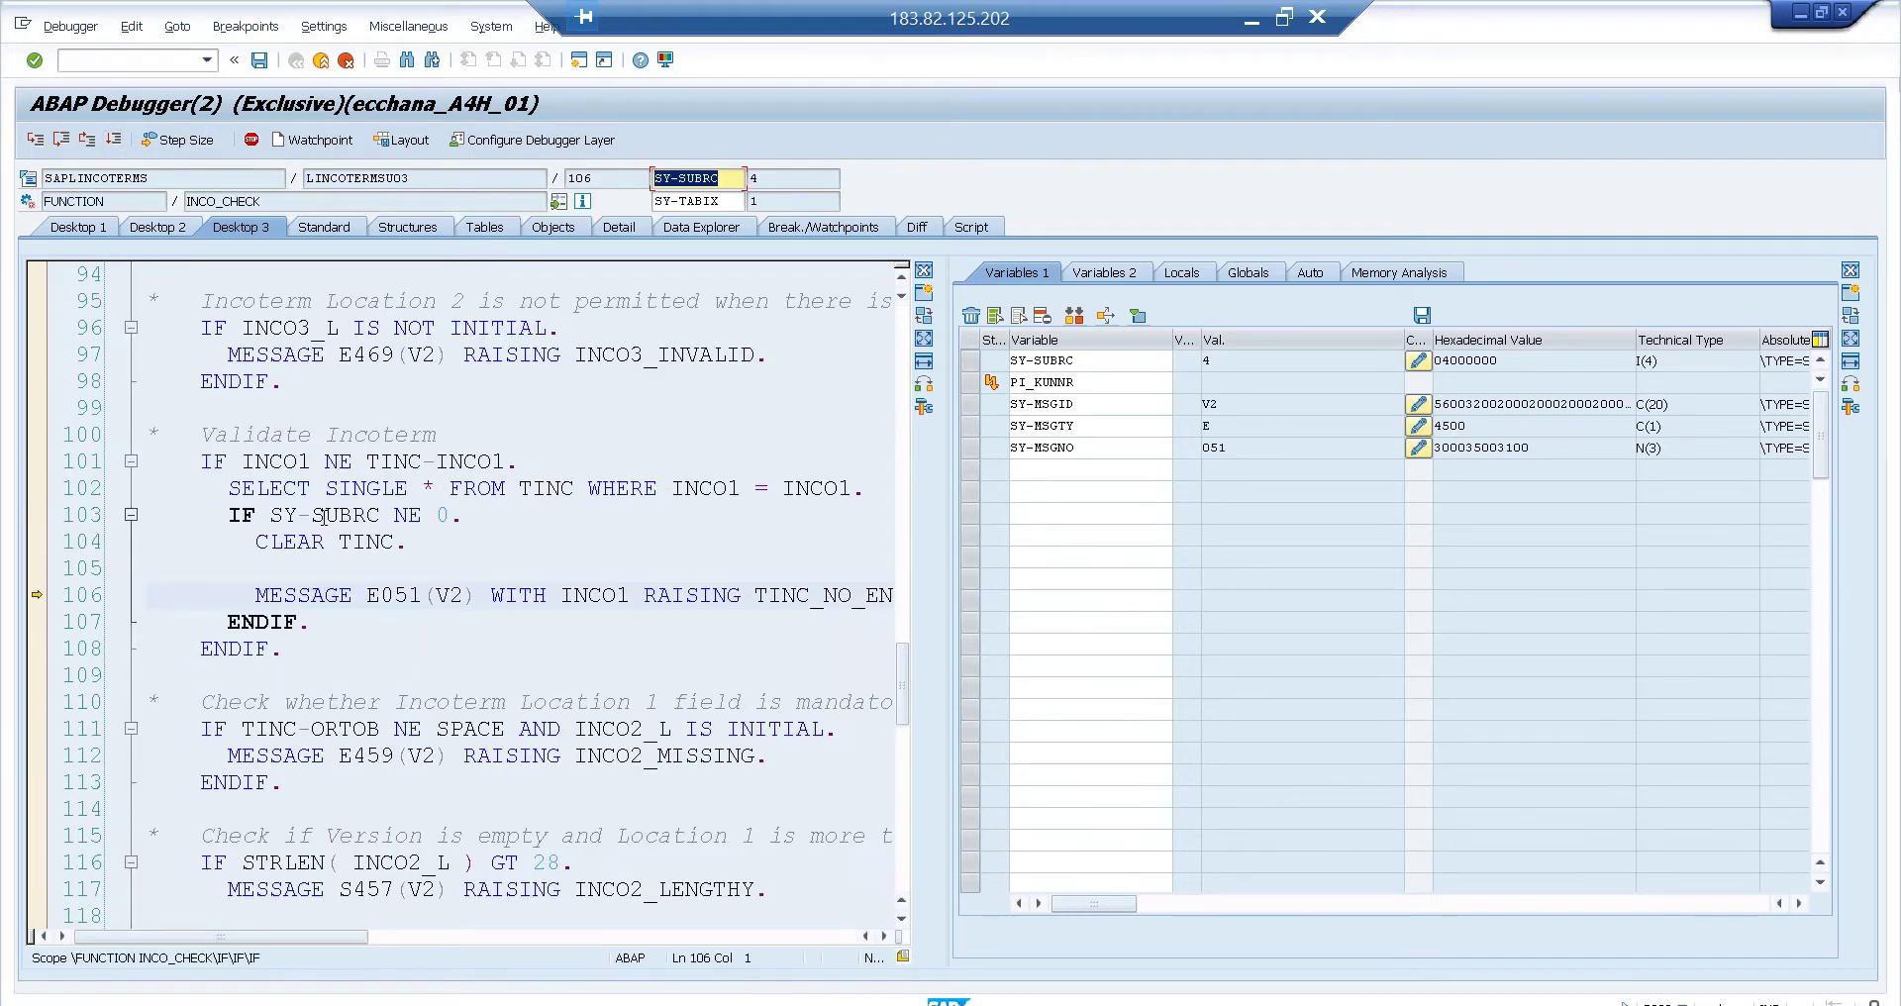
{"action": "left_click", "coordinate": [1210, 361]}
{"action": "left_click_drag", "start_coordinate": [1187, 362], "coordinate": [1167, 362]}
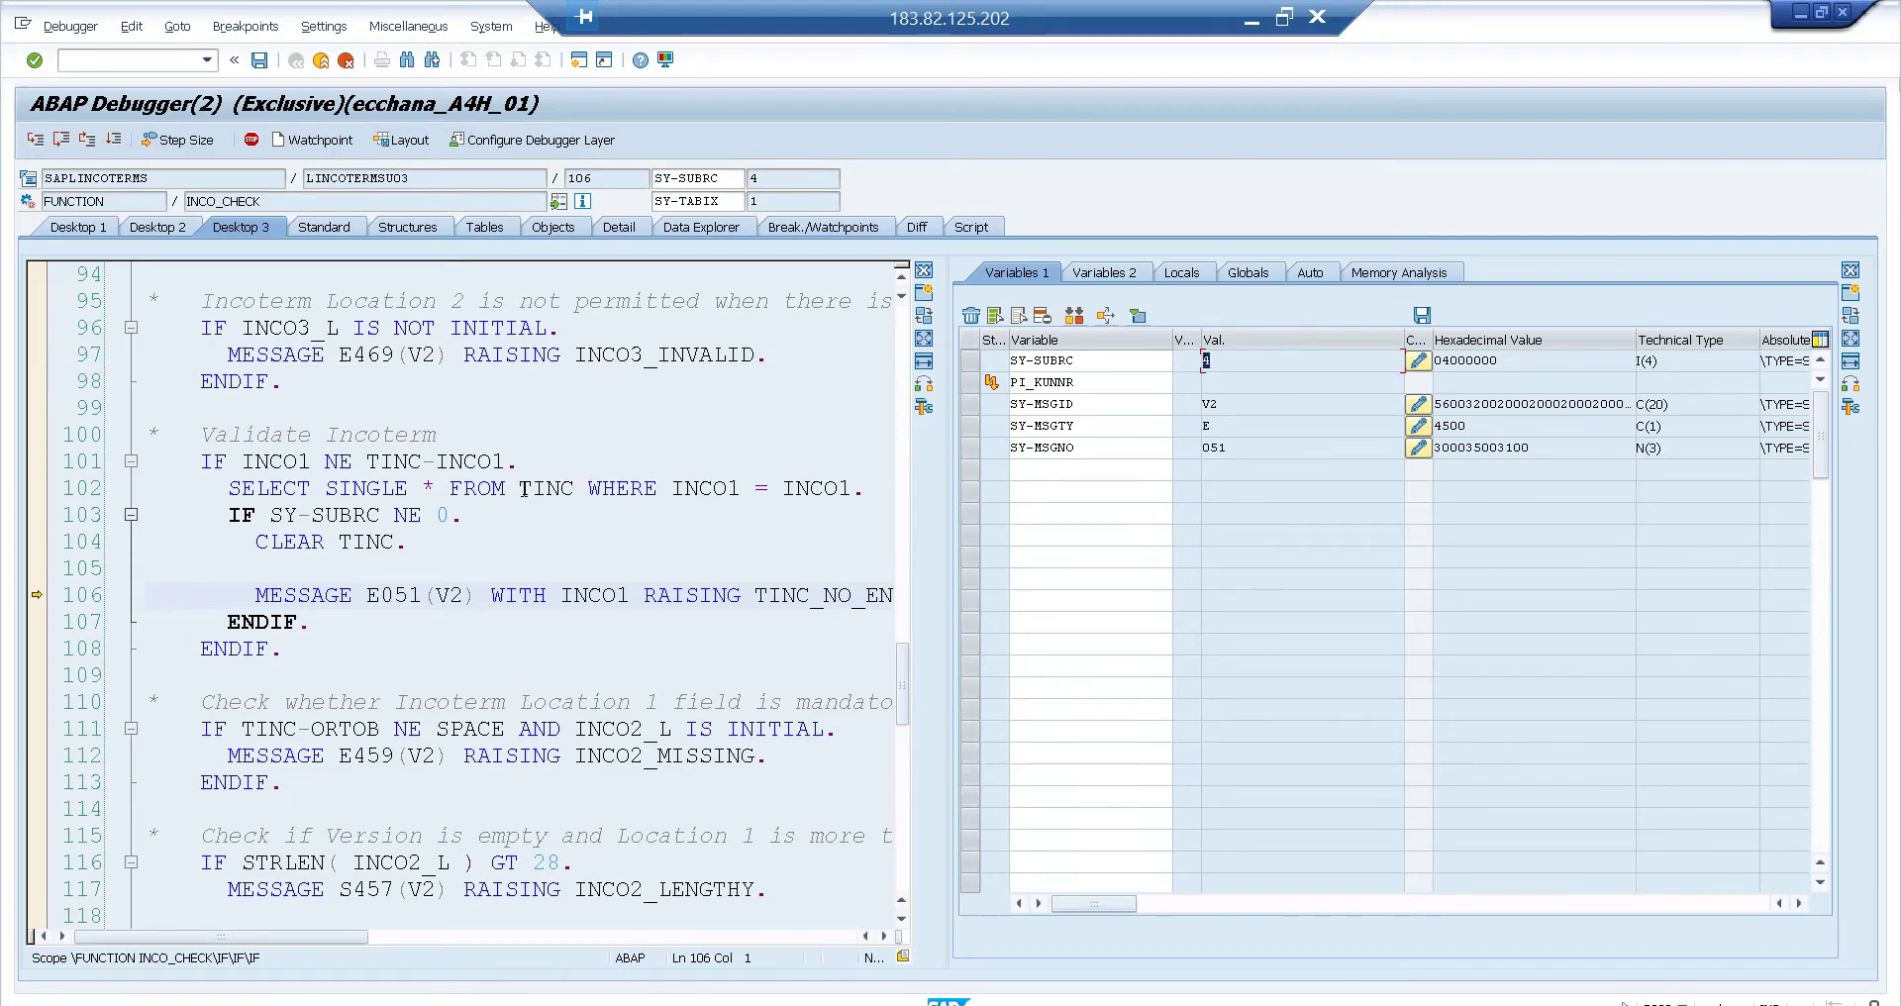
{"action": "left_click_drag", "start_coordinate": [519, 488], "coordinate": [561, 488]}
{"action": "double_click", "coordinate": [807, 488]}
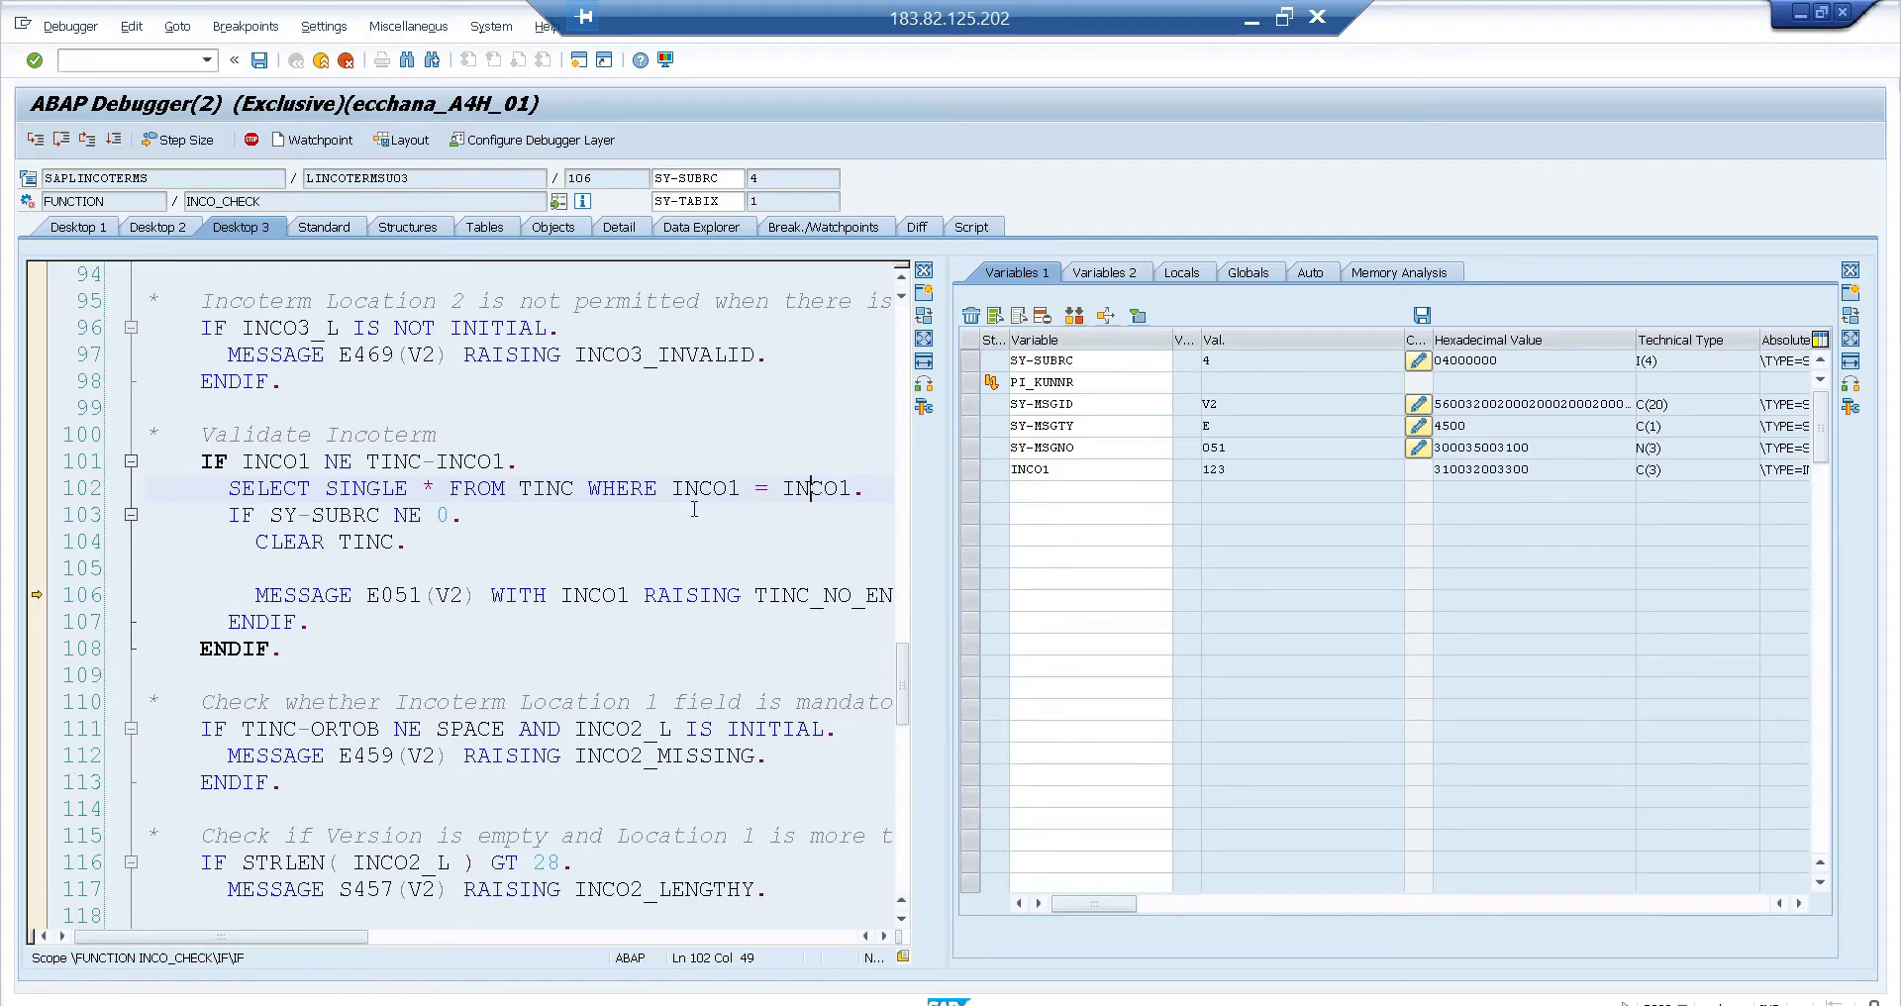
{"action": "left_click_drag", "start_coordinate": [575, 489], "coordinate": [519, 488]}
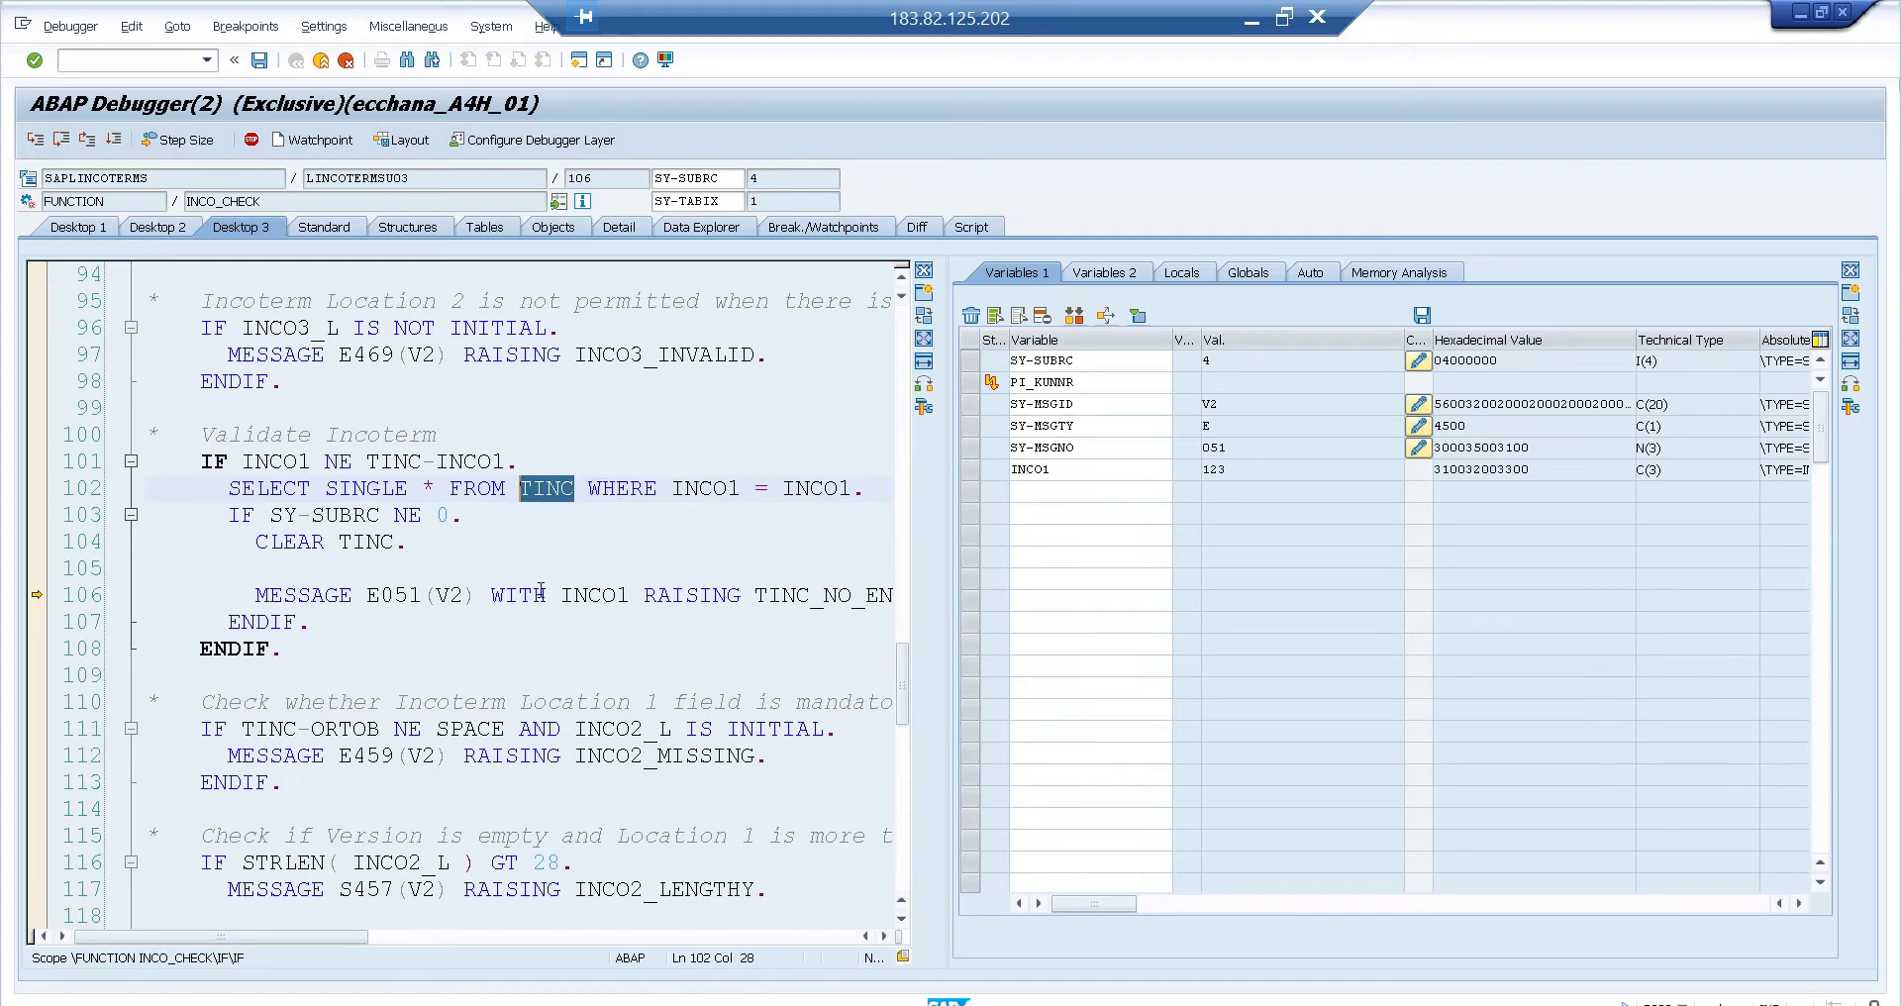
Step: Continue to the next message statement in SD_INCOTERMS_CHECK and check the message ID, type and number in the variables list
{"action": "left_click", "coordinate": [115, 143]}
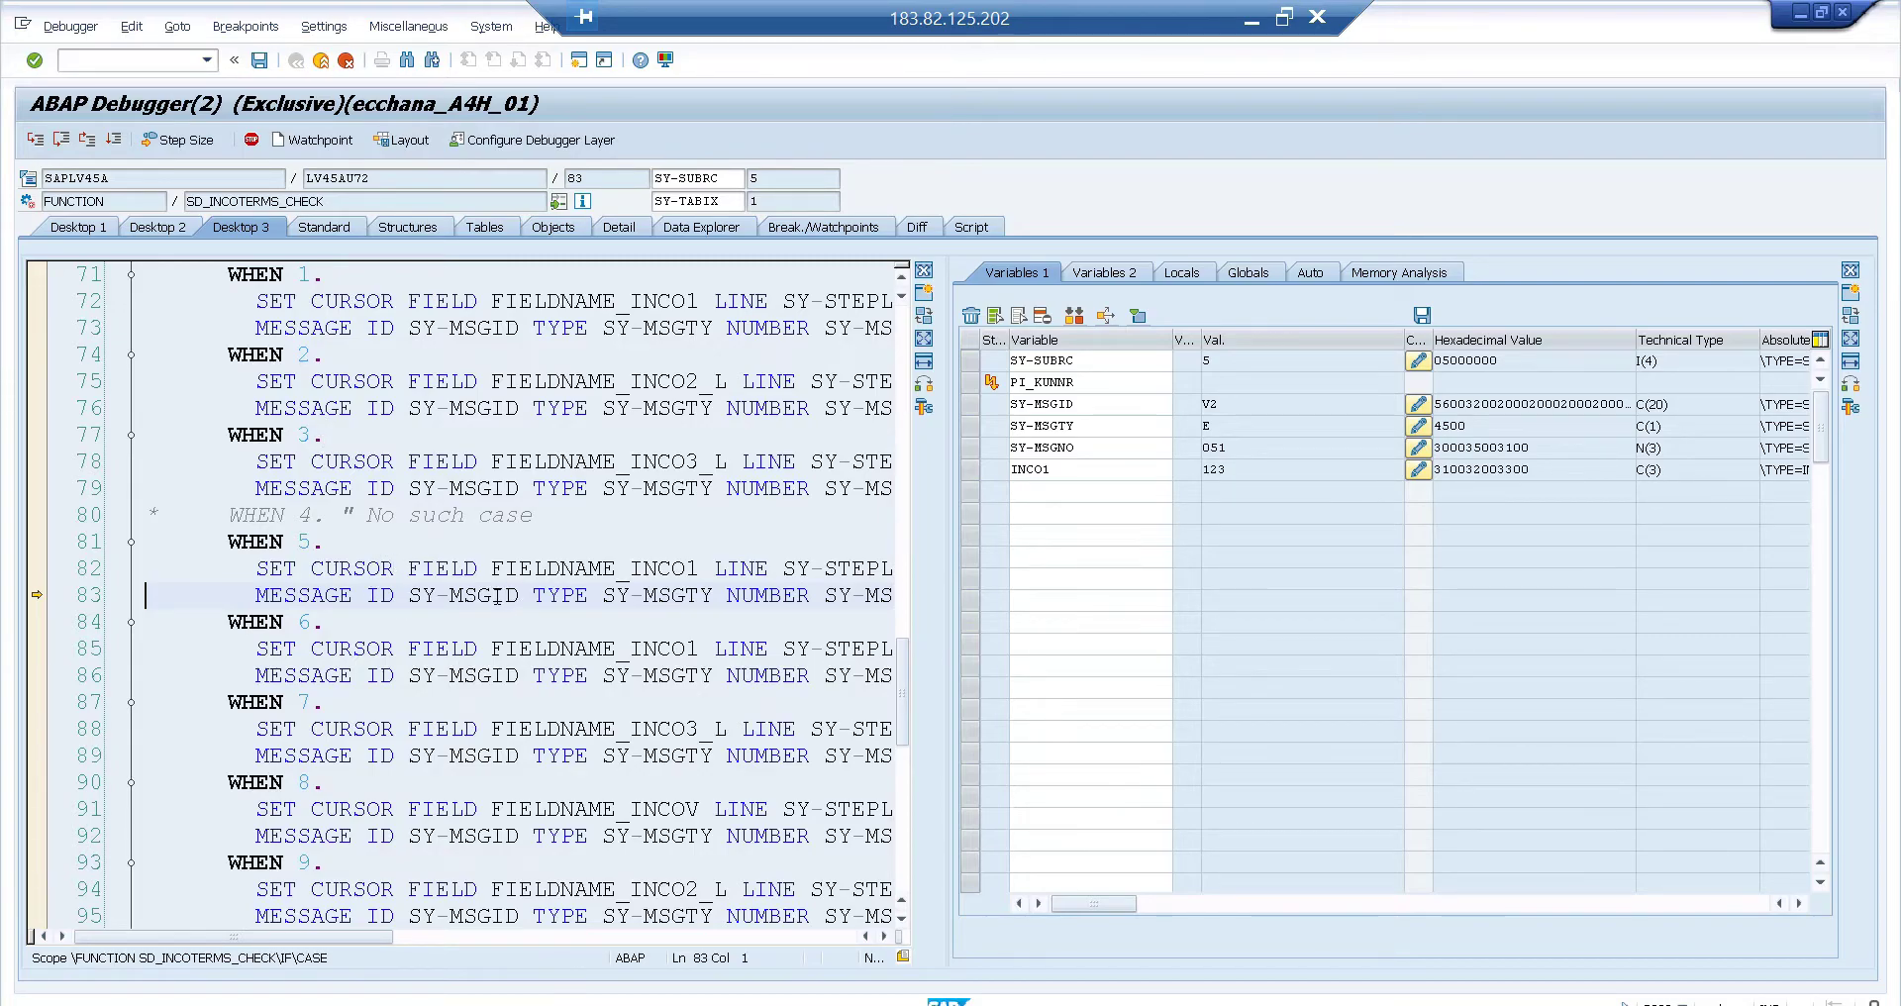
{"action": "double_click", "coordinate": [1251, 403]}
{"action": "left_click_drag", "start_coordinate": [1250, 427], "coordinate": [1148, 454]}
{"action": "left_click", "coordinate": [611, 496]}
Step: Continue execution back to the sales order and set its Incoterms to CFR
{"action": "key", "text": "F8"}
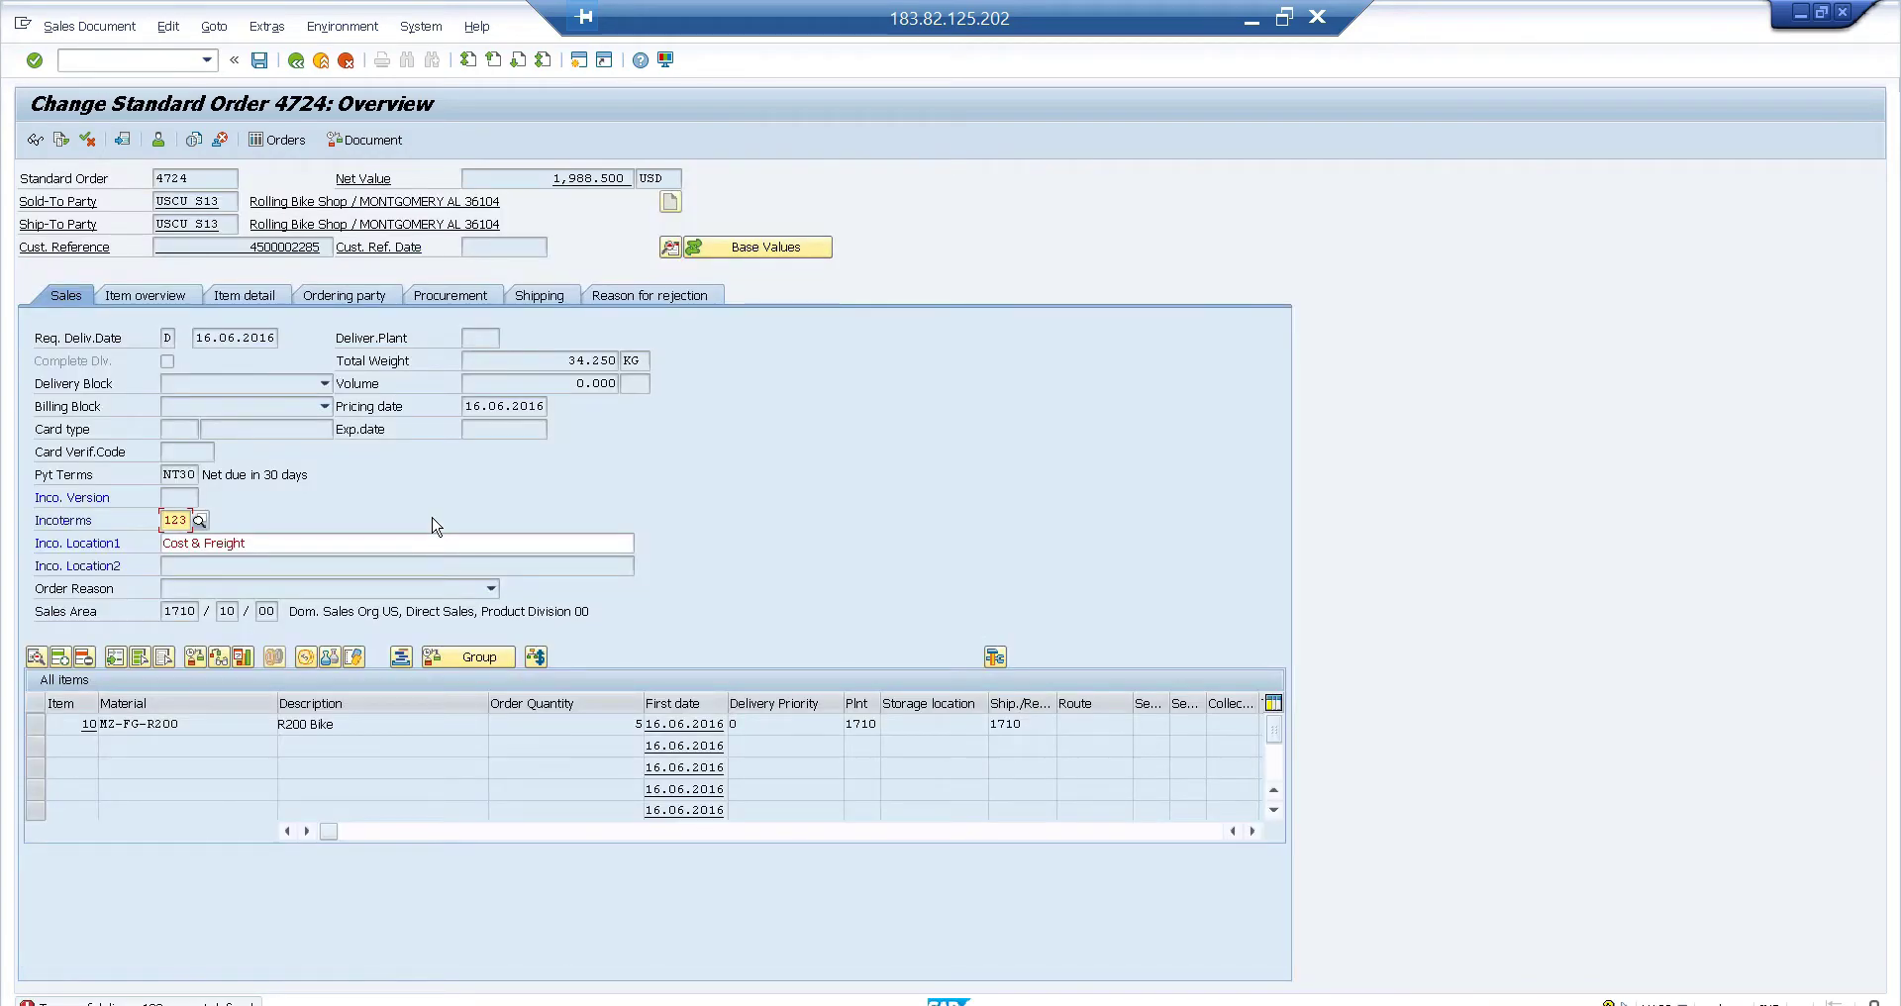
{"action": "key", "text": "Delete"}
{"action": "key", "text": "Delete"}
{"action": "key", "text": "Down"}
{"action": "key", "text": "Down"}
{"action": "key", "text": "Return"}
{"action": "key", "text": "Return"}
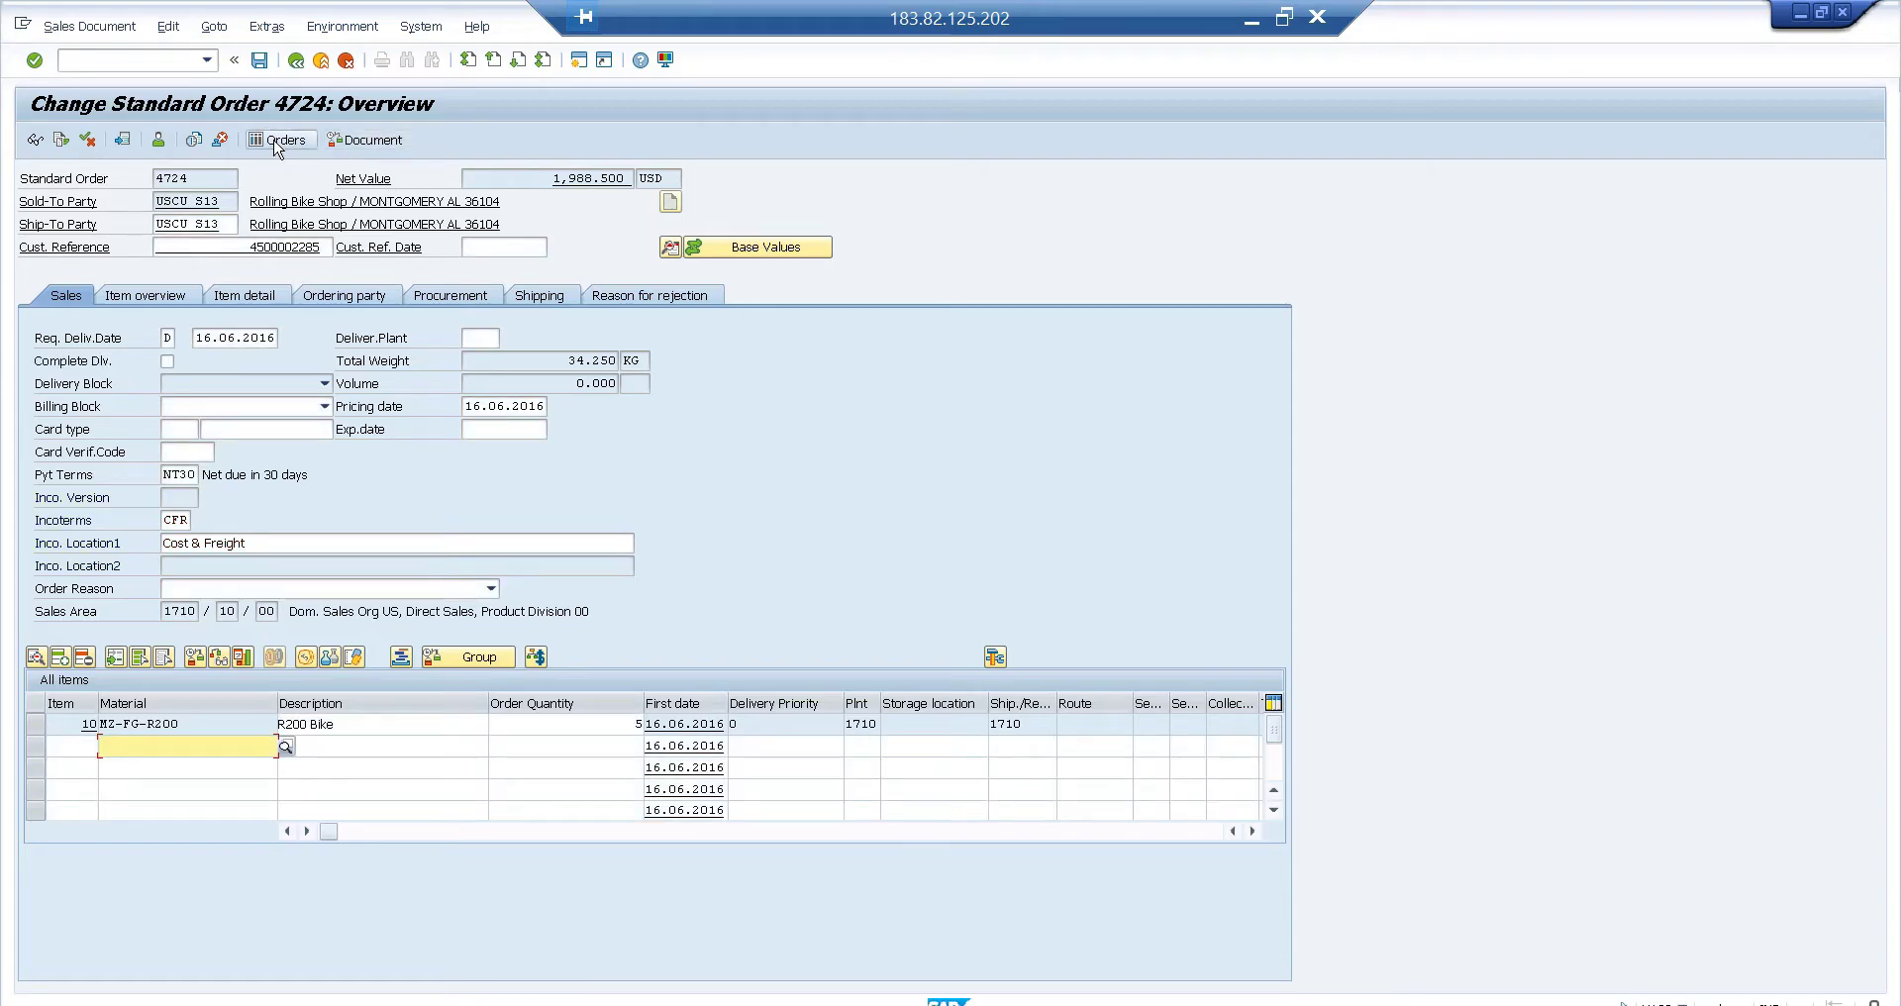
Step: Save the sales order with the corrected Incoterms, then reopen it for change and check its net value
{"action": "left_click", "coordinate": [259, 61]}
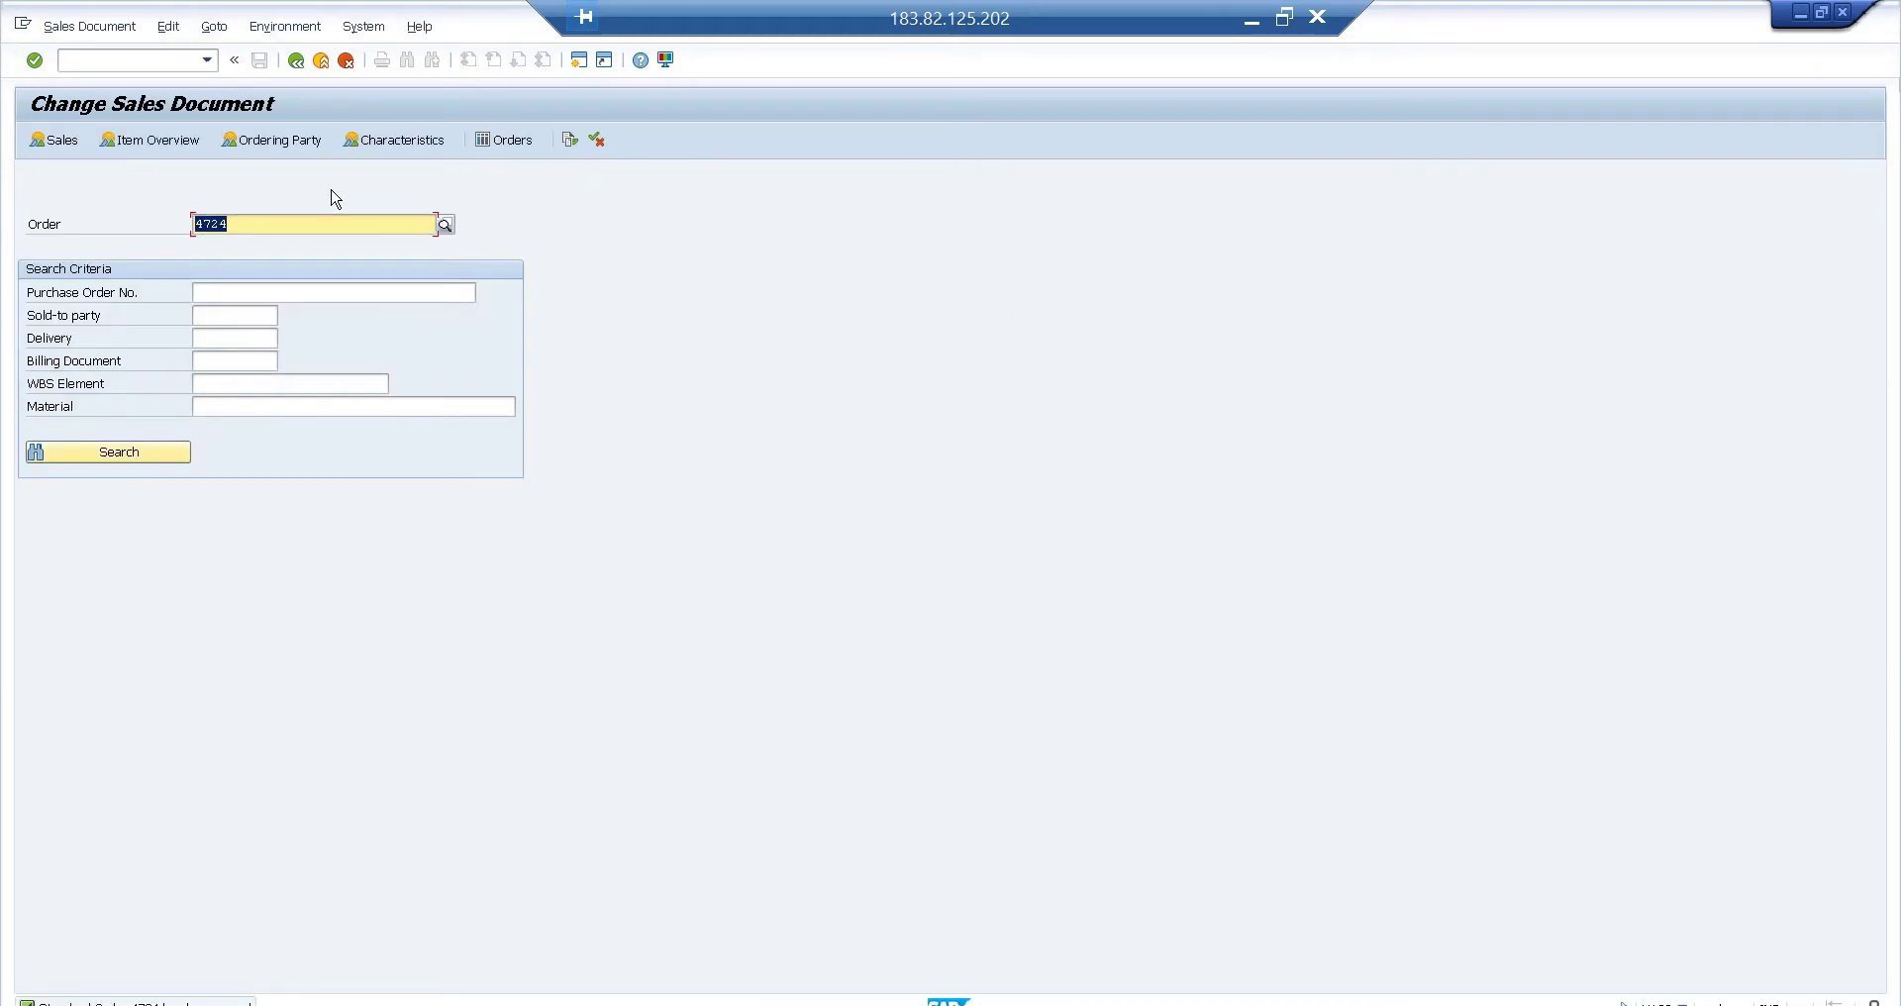
{"action": "key", "text": "Return"}
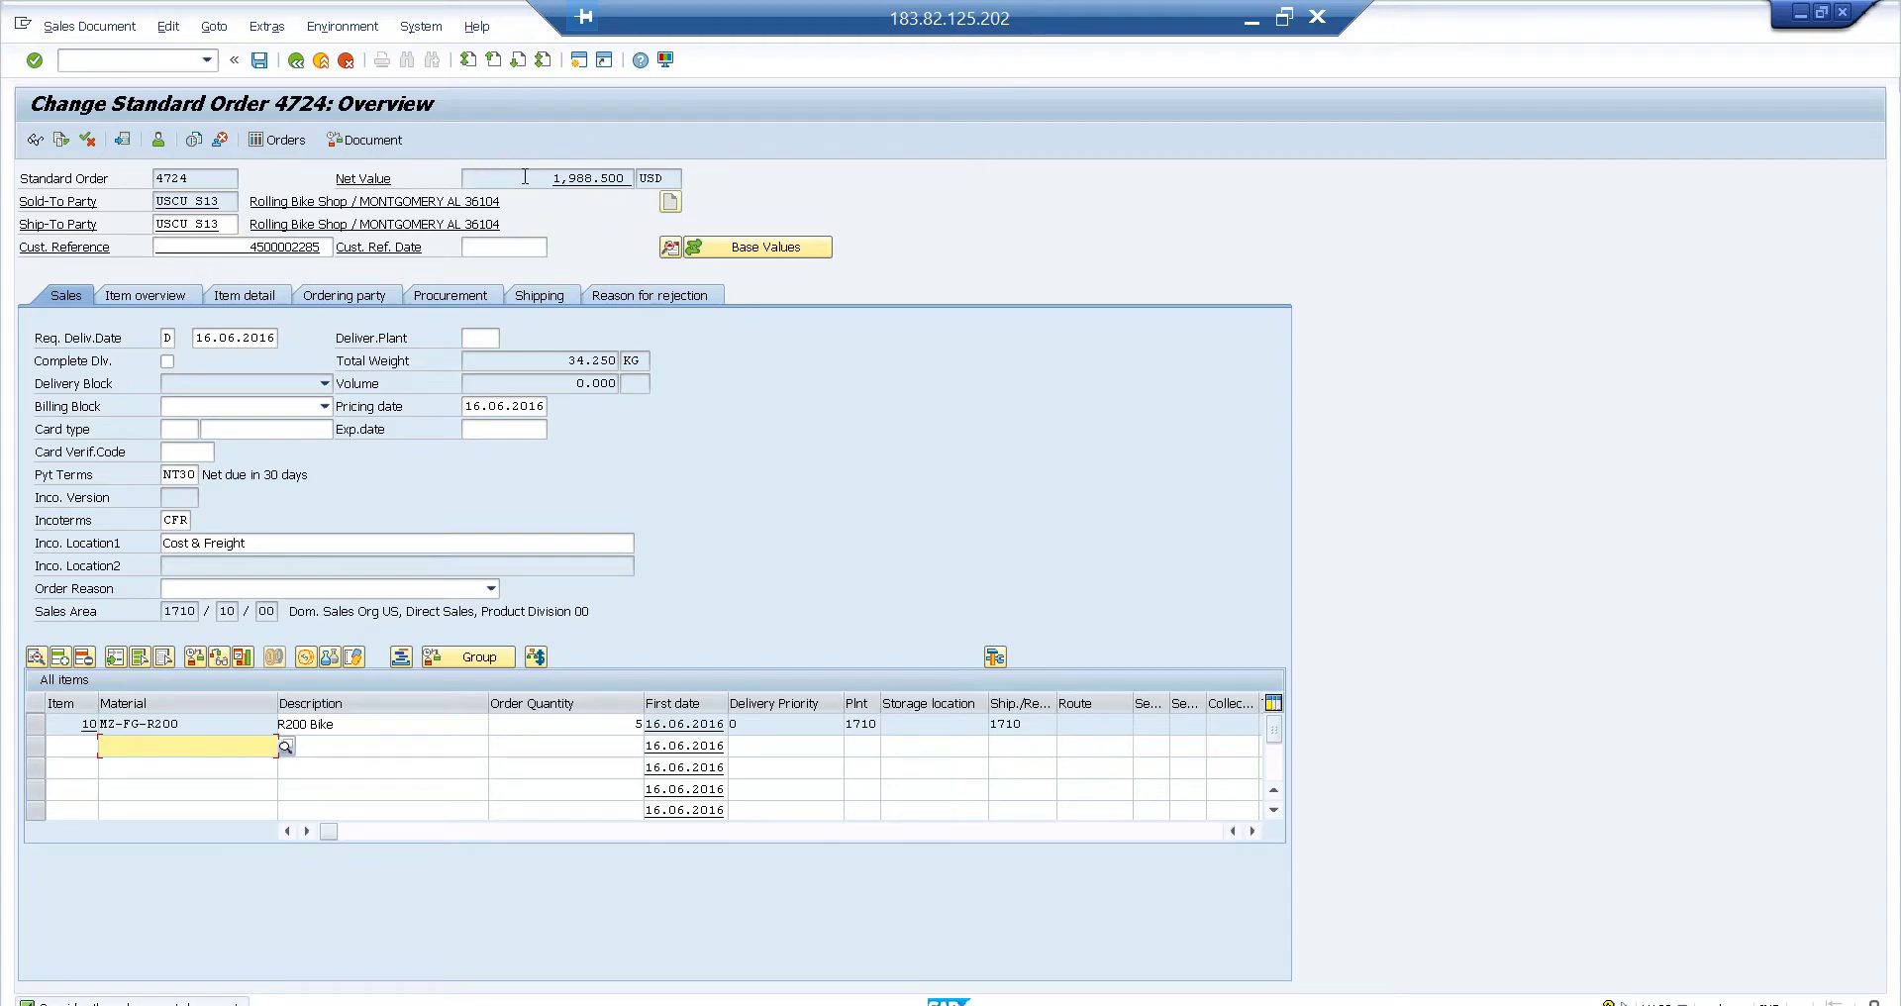
{"action": "left_click", "coordinate": [636, 177]}
{"action": "double_click", "coordinate": [635, 177]}
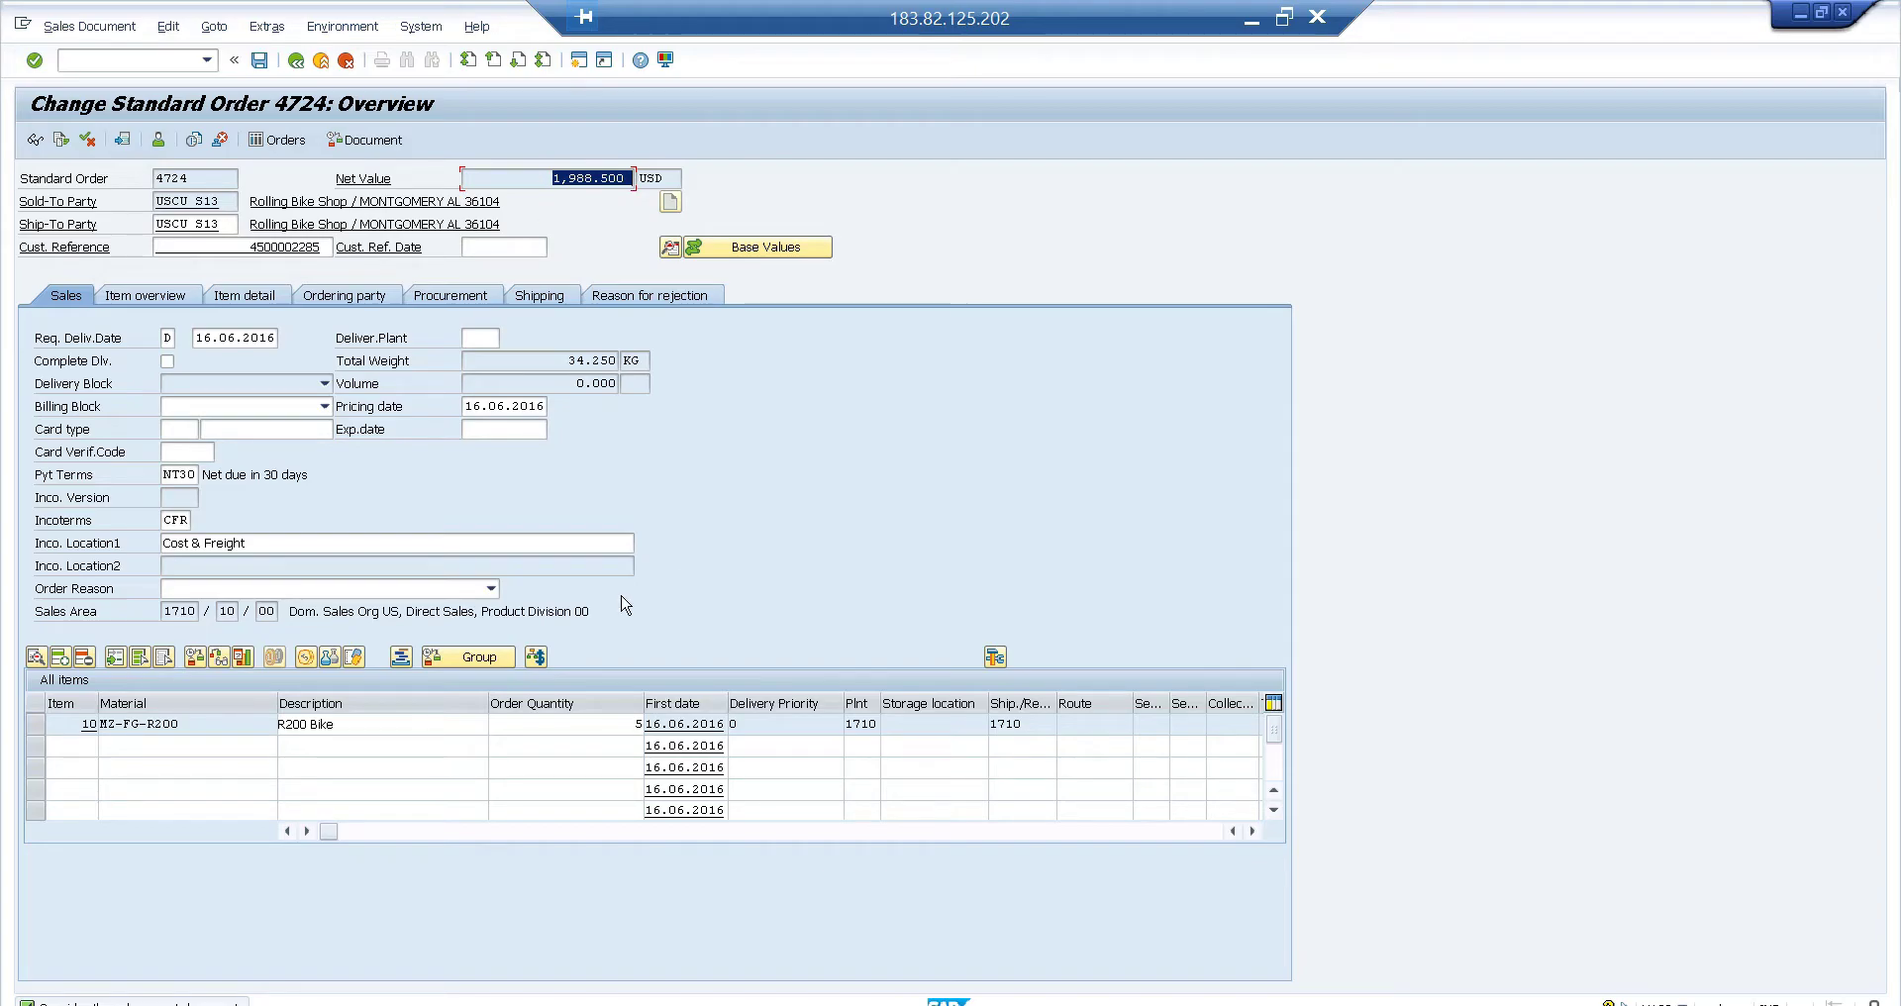
Step: Set the order quantity of item 10 (R200 Bike) to 4, accept the messages and check the recalculated net value
{"action": "left_click", "coordinate": [610, 724]}
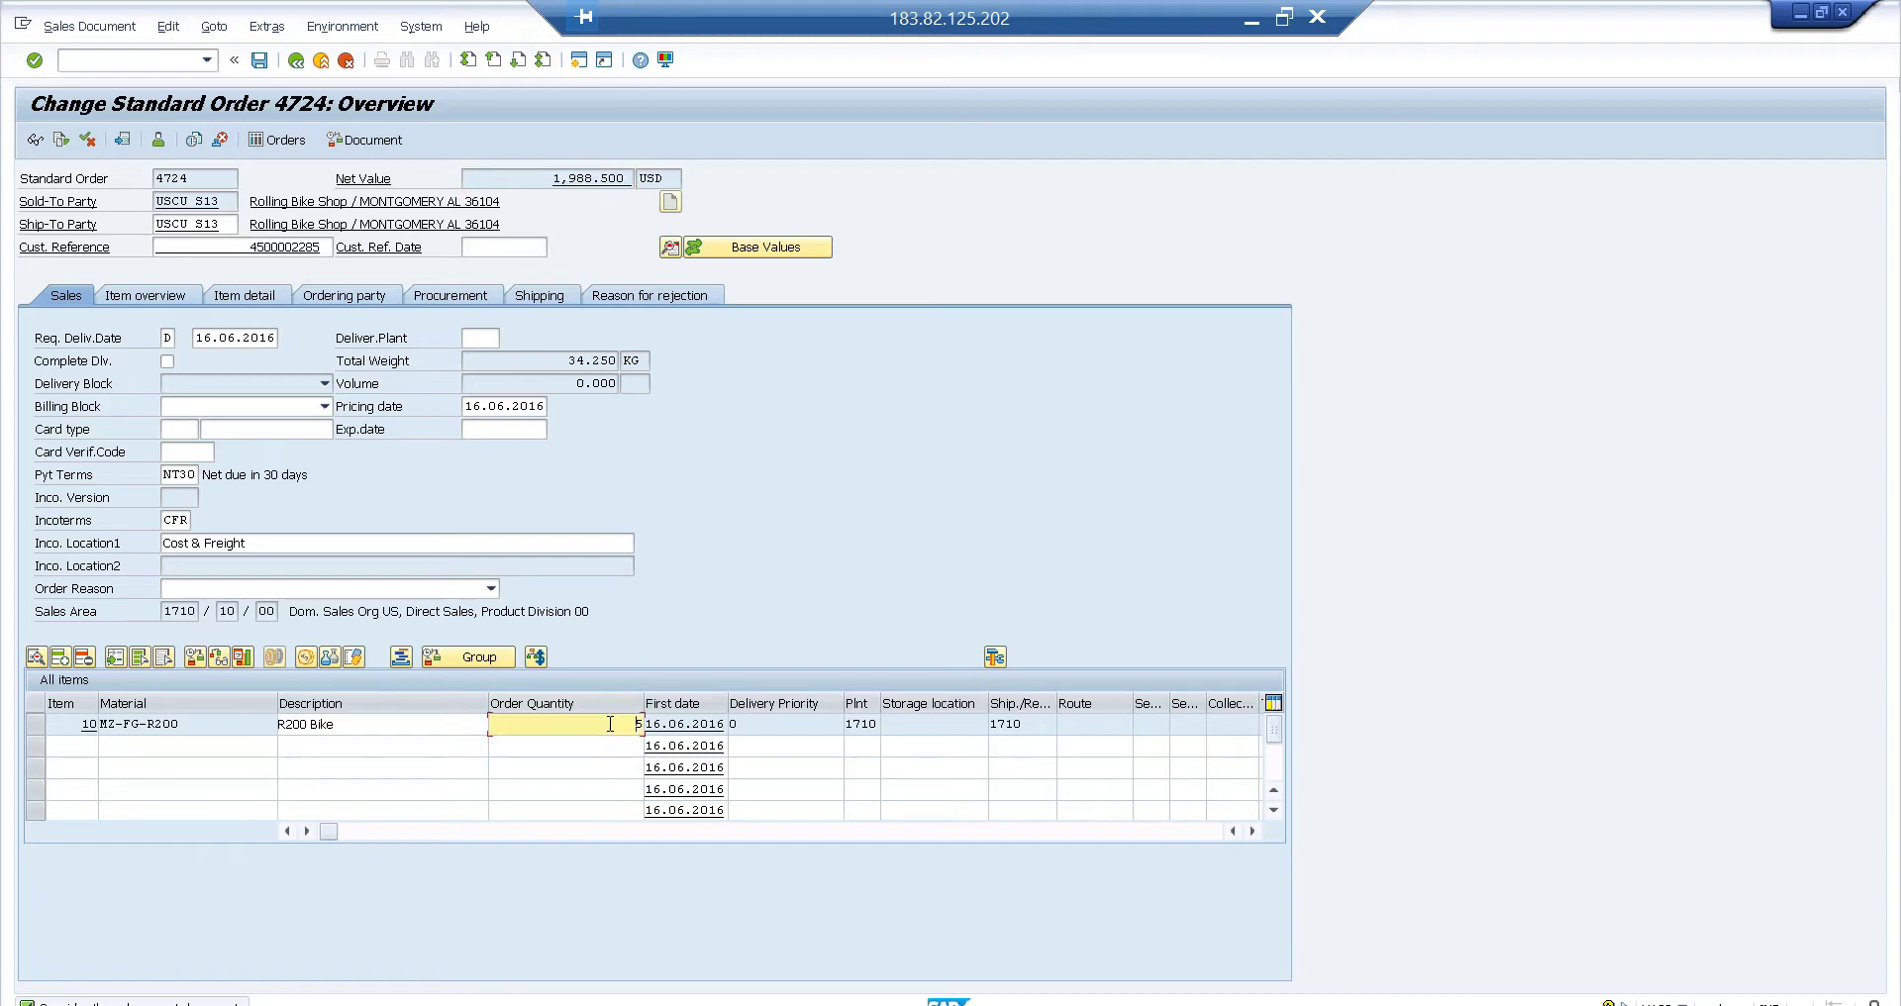
{"action": "key", "text": "BackSpace"}
{"action": "key", "text": "Return"}
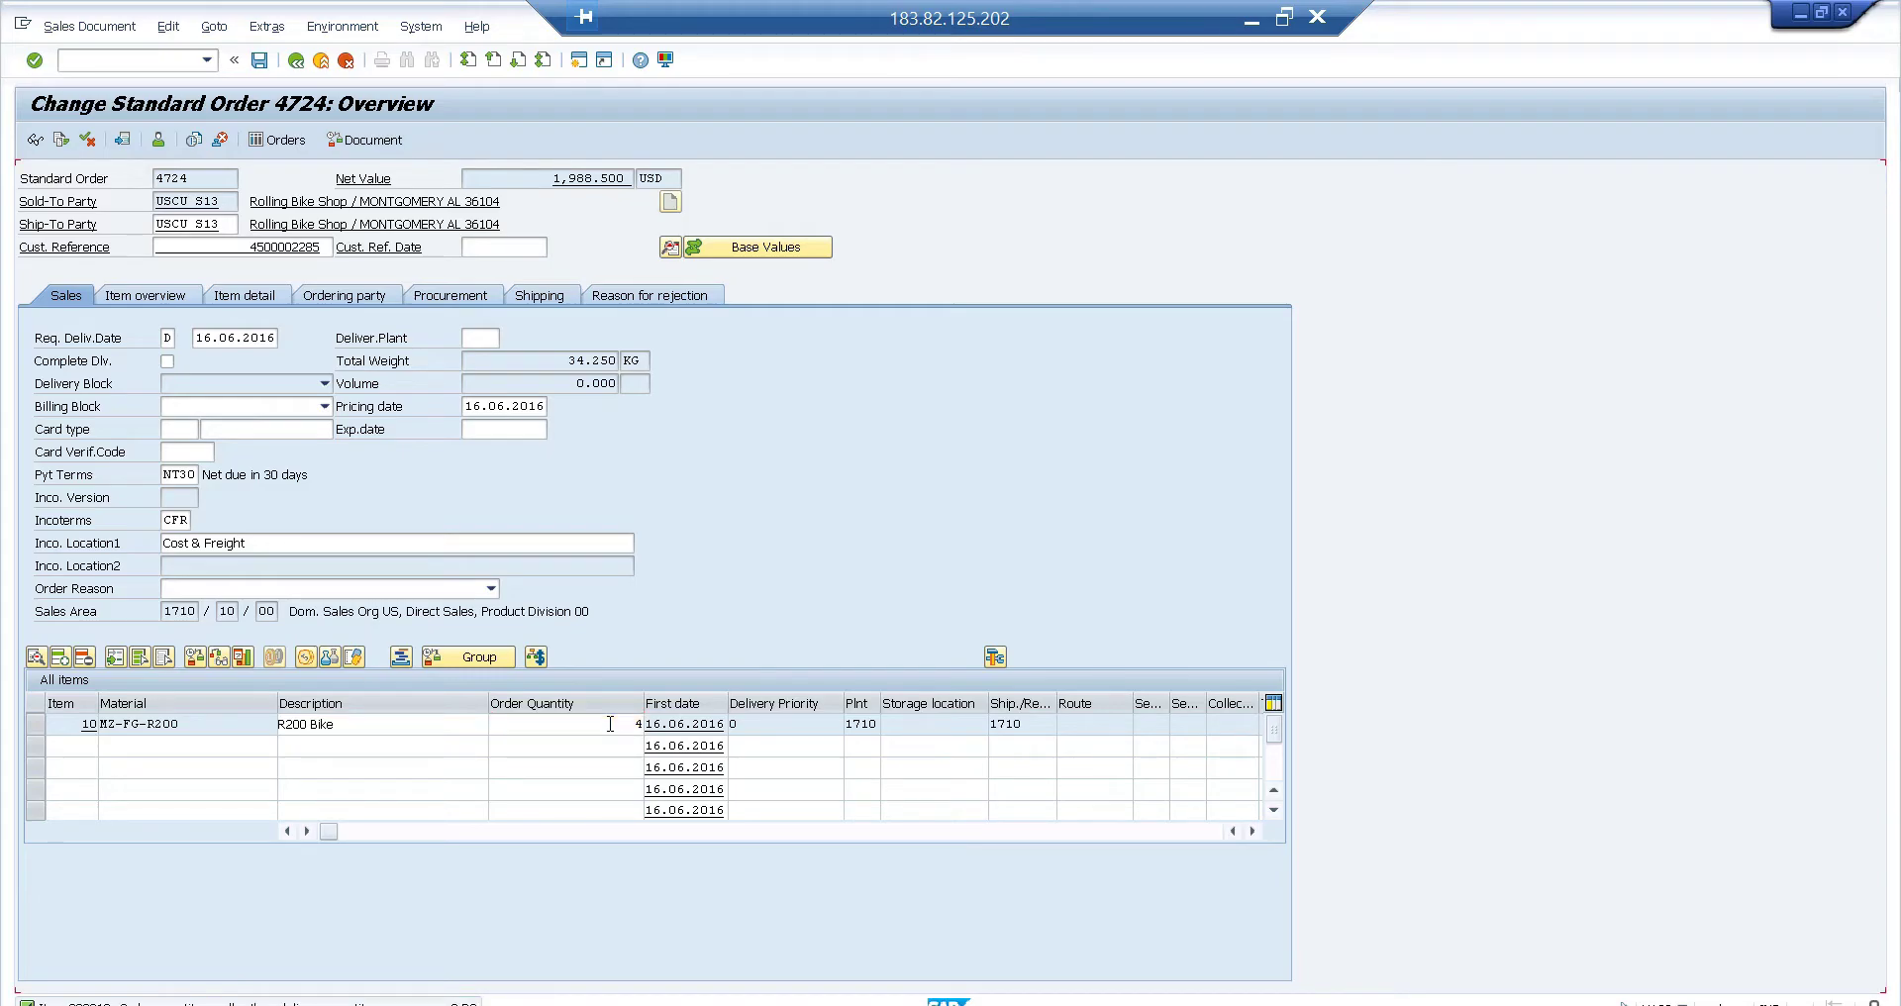
{"action": "key", "text": "Return"}
{"action": "key", "text": "Return"}
{"action": "key", "text": "Return"}
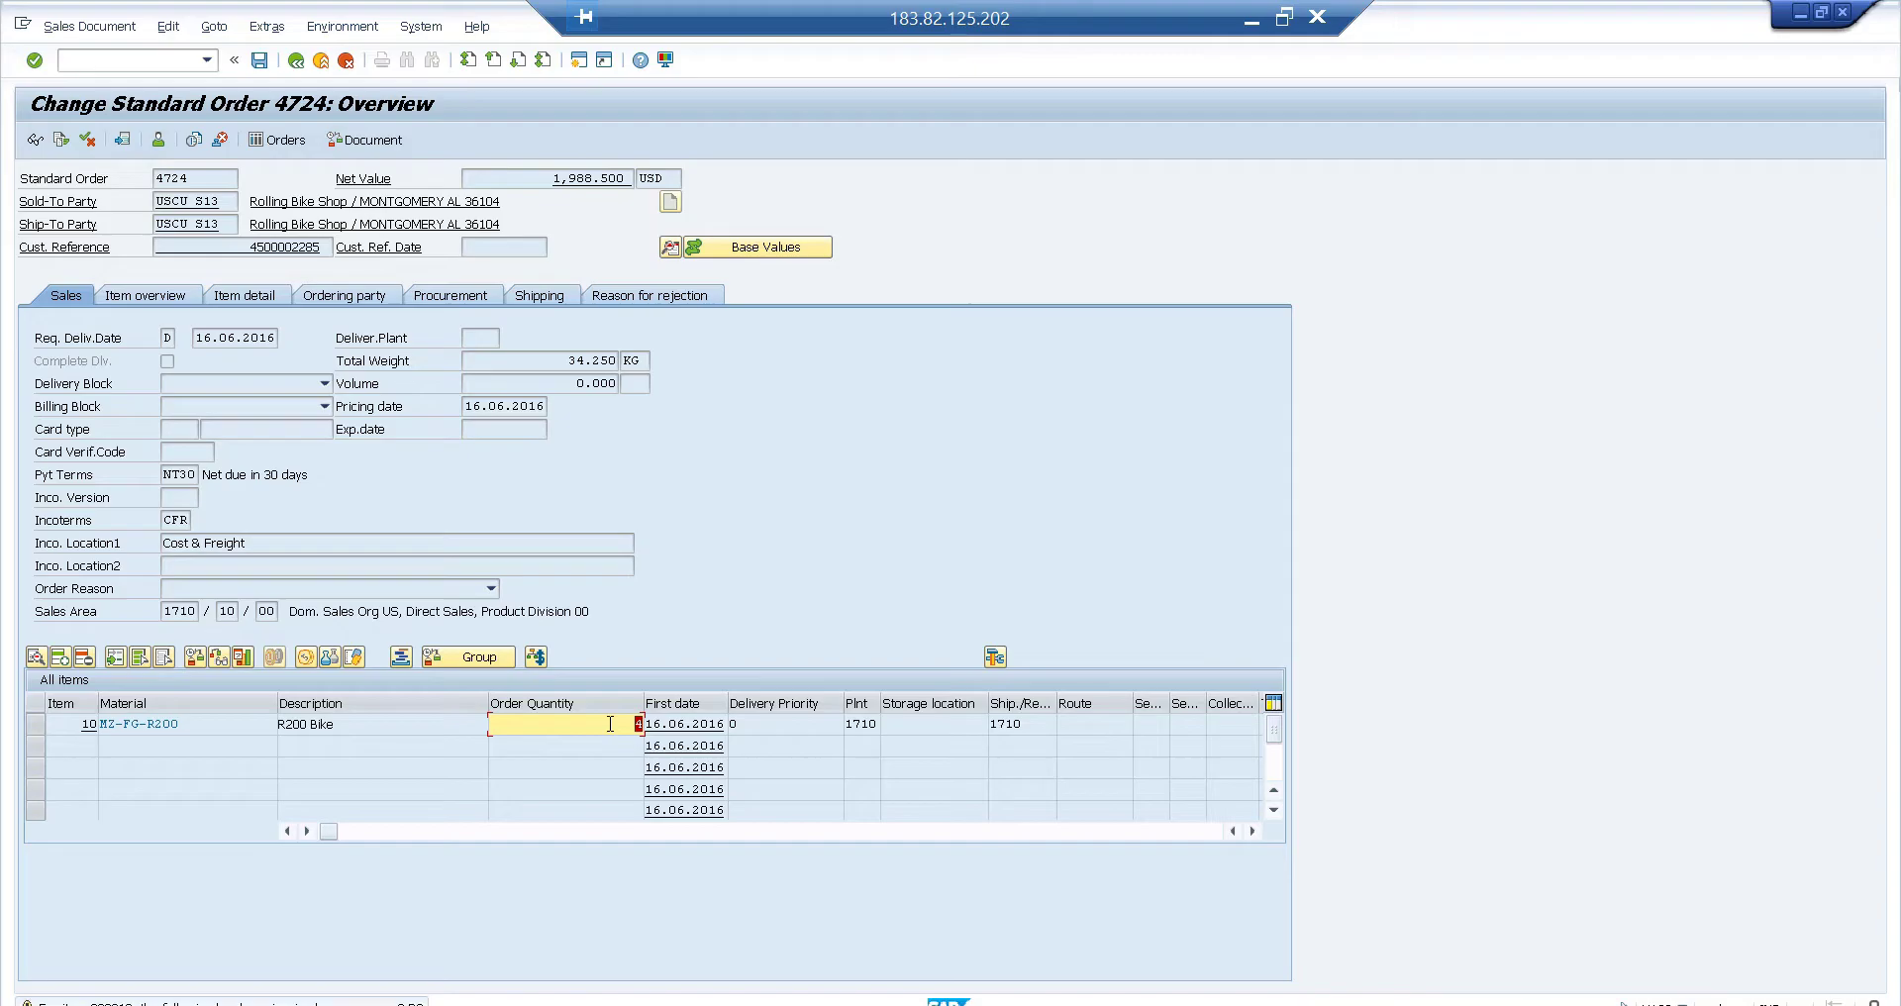
{"action": "key", "text": "Return"}
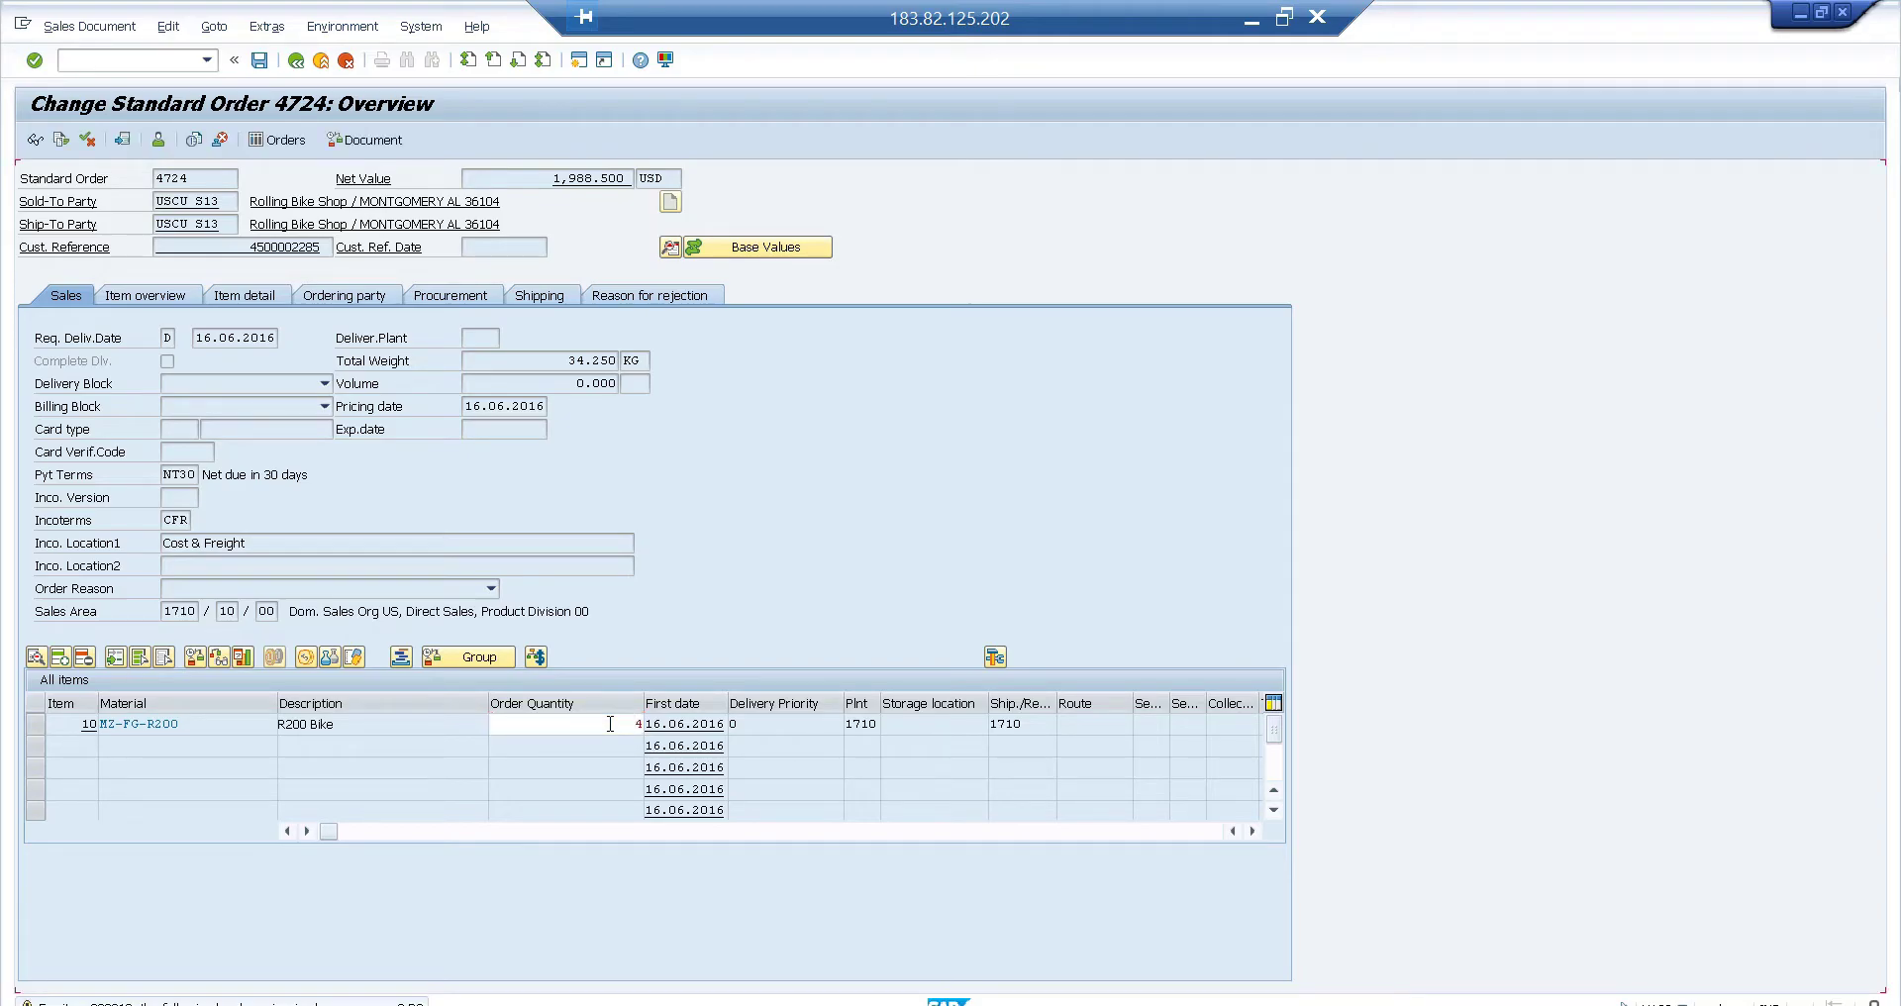
{"action": "key", "text": "Return"}
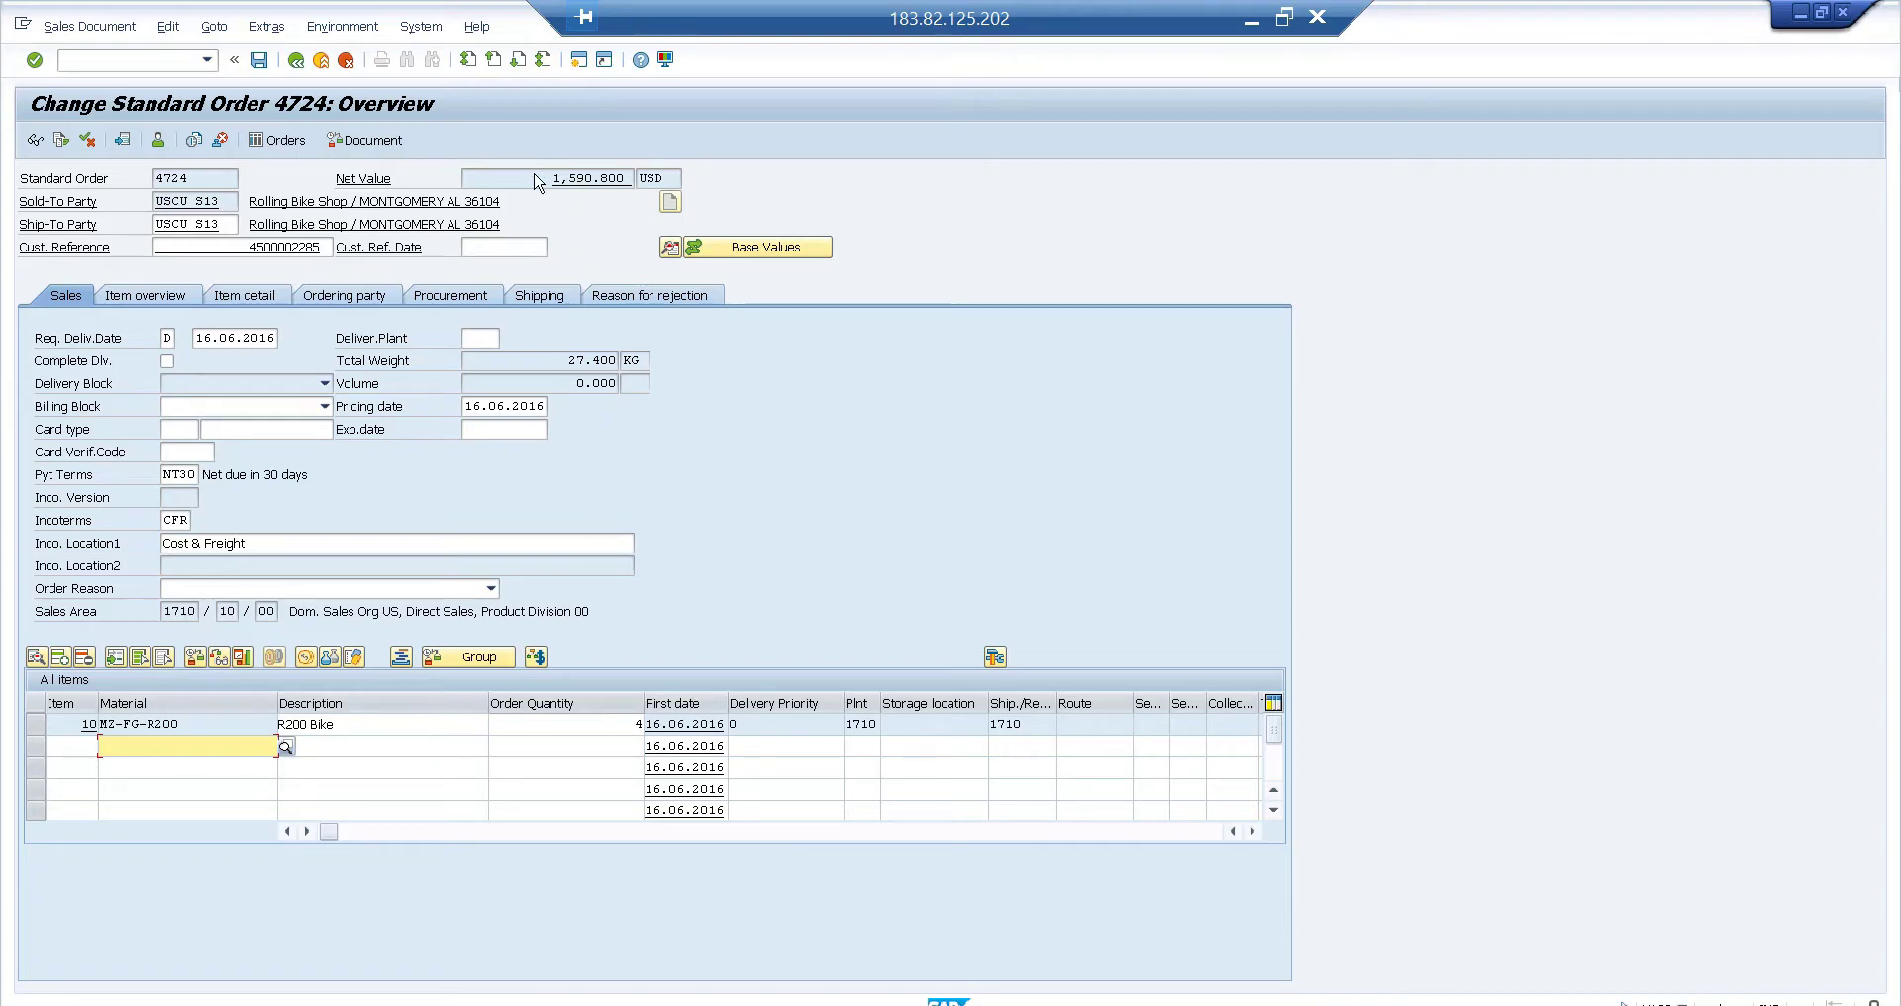
{"action": "left_click_drag", "start_coordinate": [551, 180], "coordinate": [646, 179]}
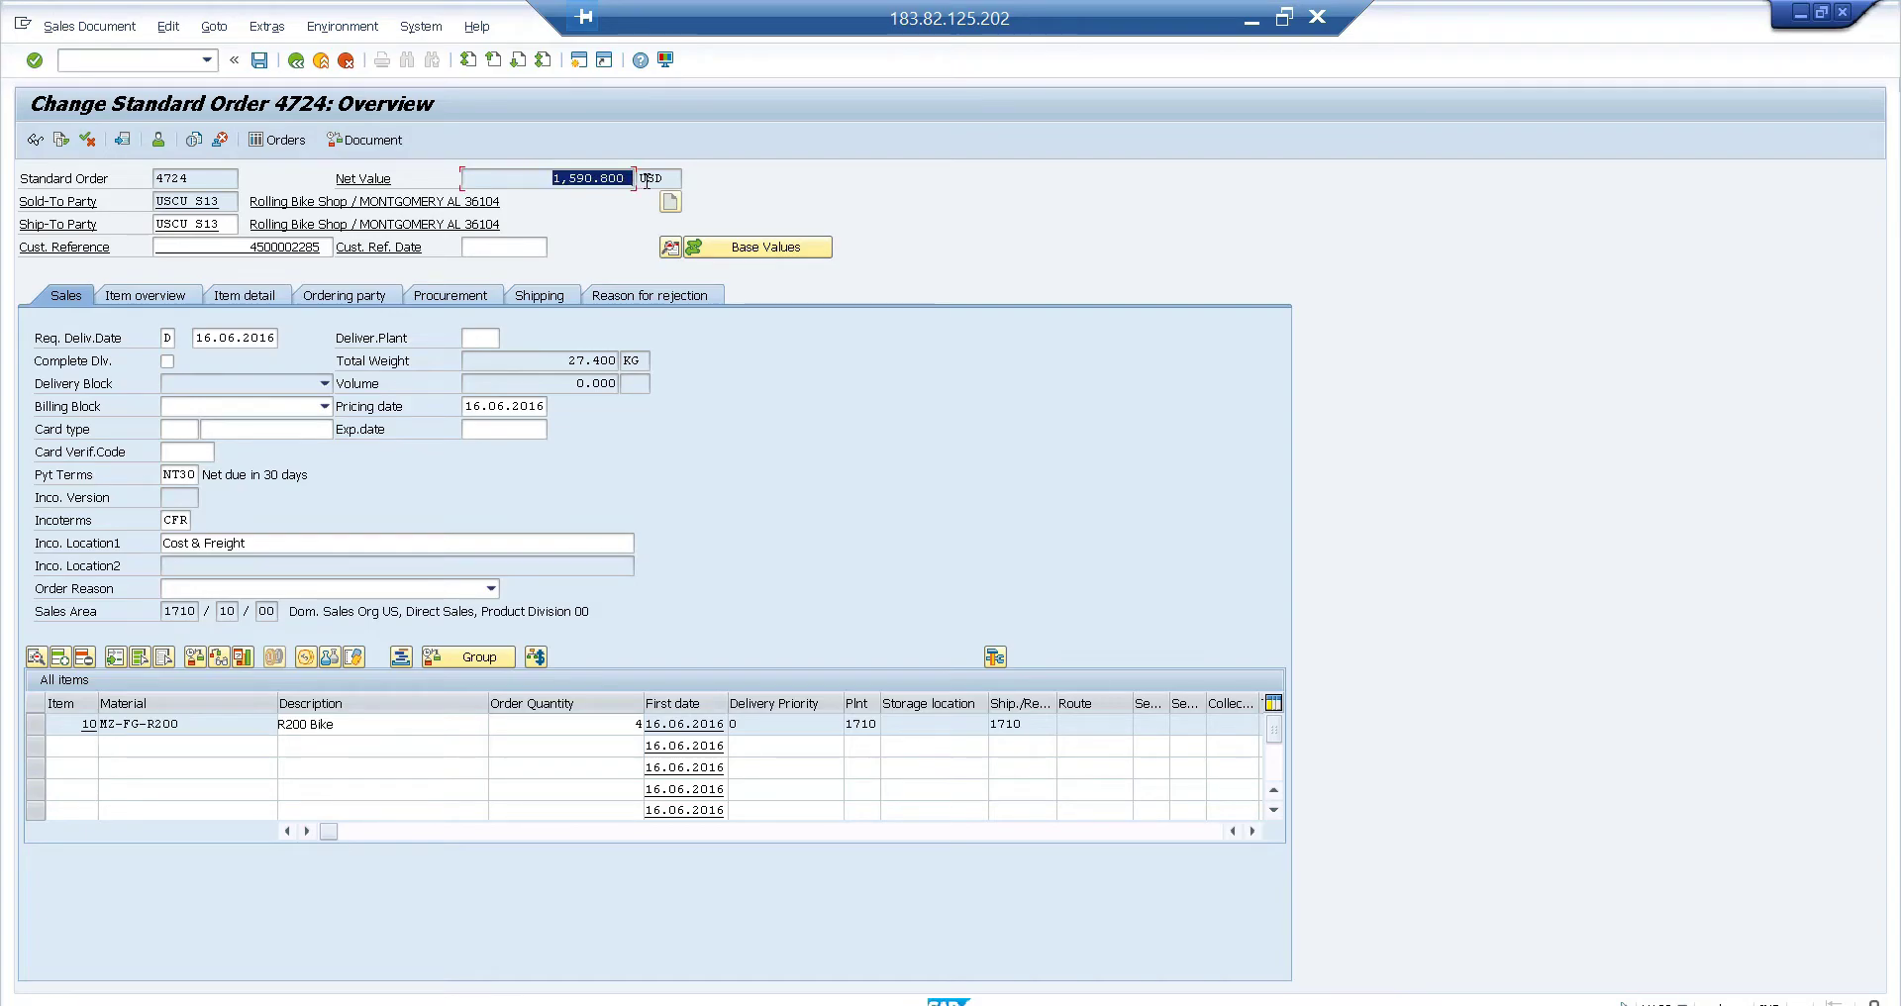
Step: Set the R200 Bike item's order quantity to 2 and switch on debugging with /h
{"action": "left_click", "coordinate": [576, 729]}
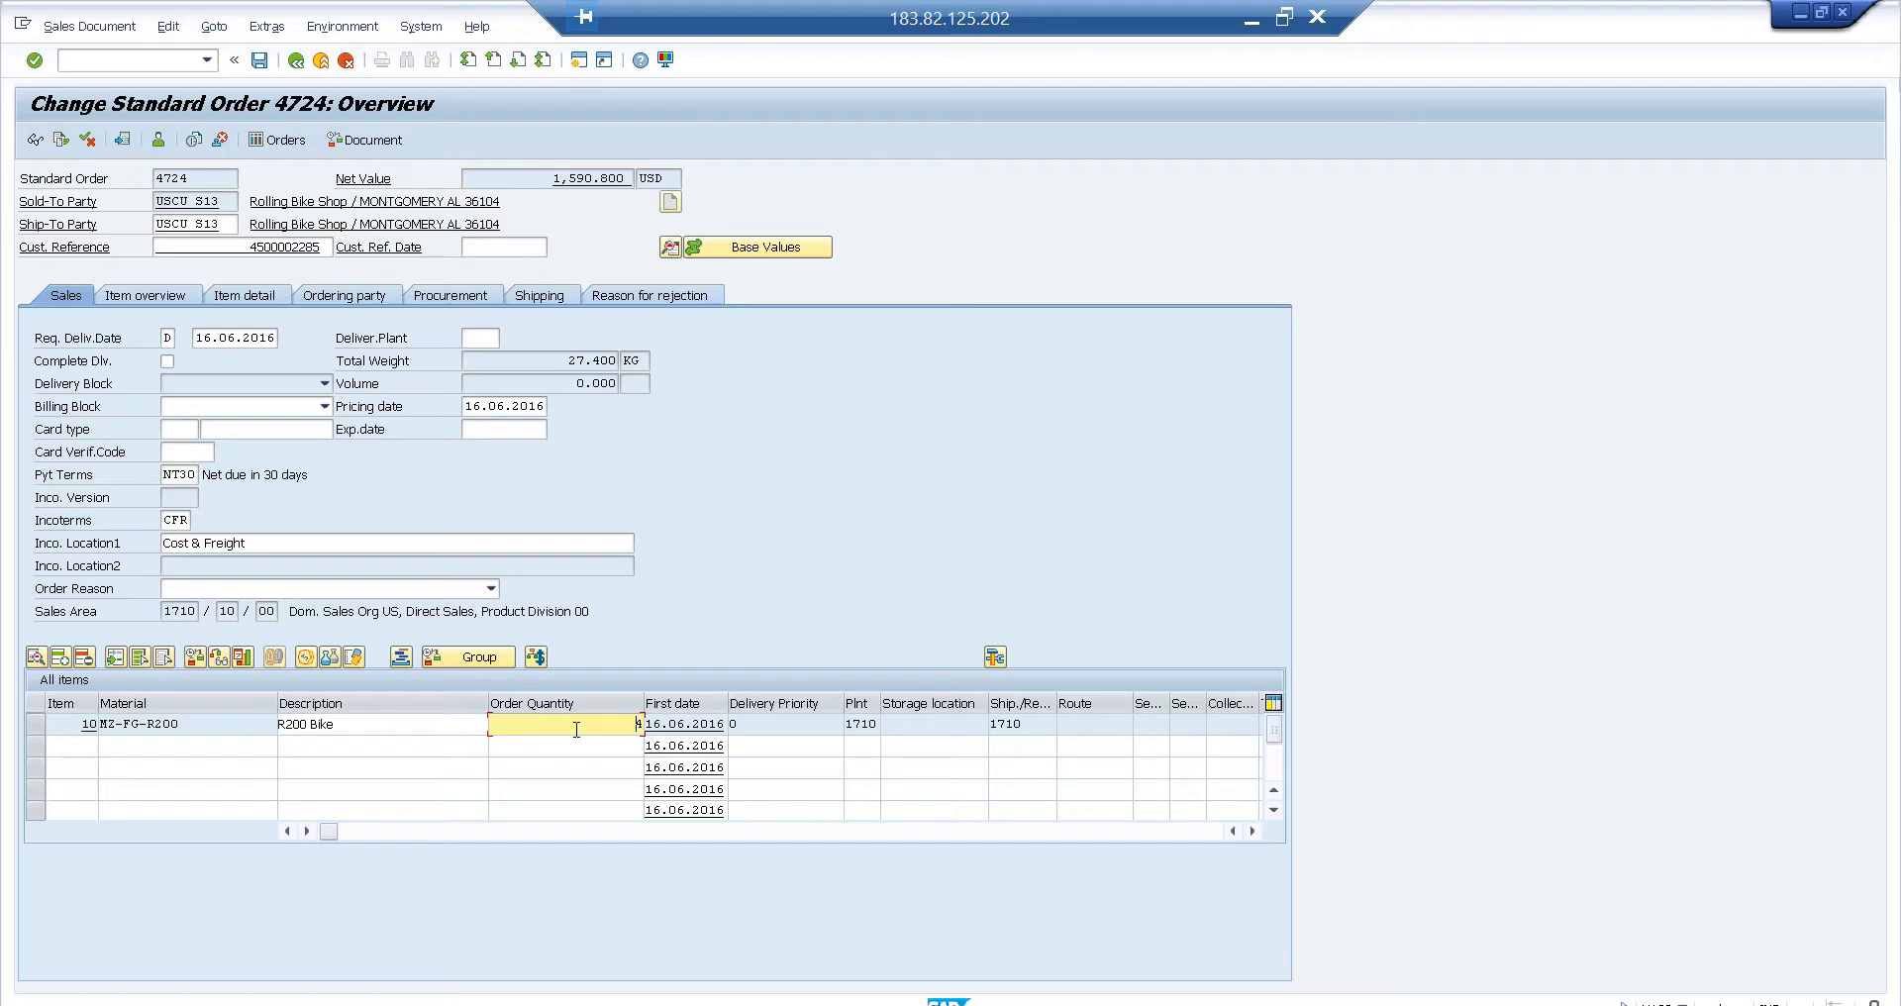
{"action": "key", "text": "BackSpace"}
{"action": "left_click", "coordinate": [144, 60]}
{"action": "type", "text": "/h"}
{"action": "key", "text": "Return"}
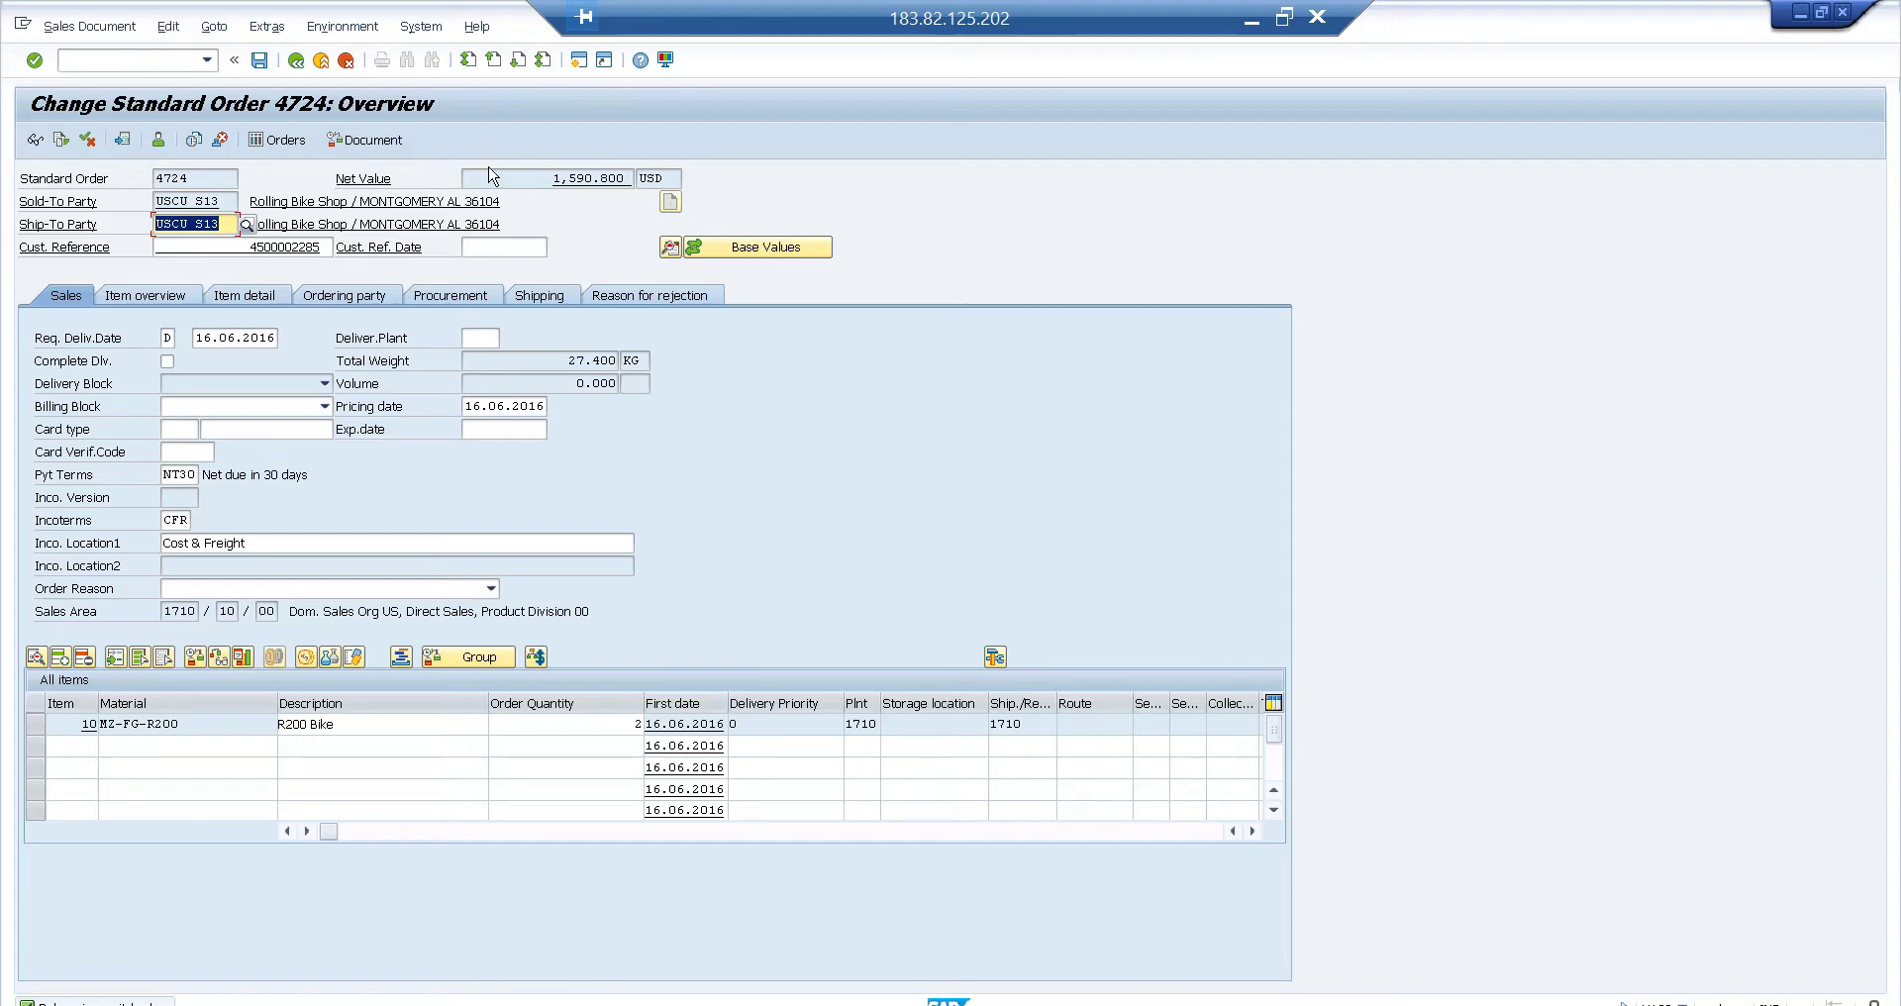
Step: Request field help for the net value, then try to start transactions VA03 and VA02 from the debugger
{"action": "left_click", "coordinate": [551, 179]}
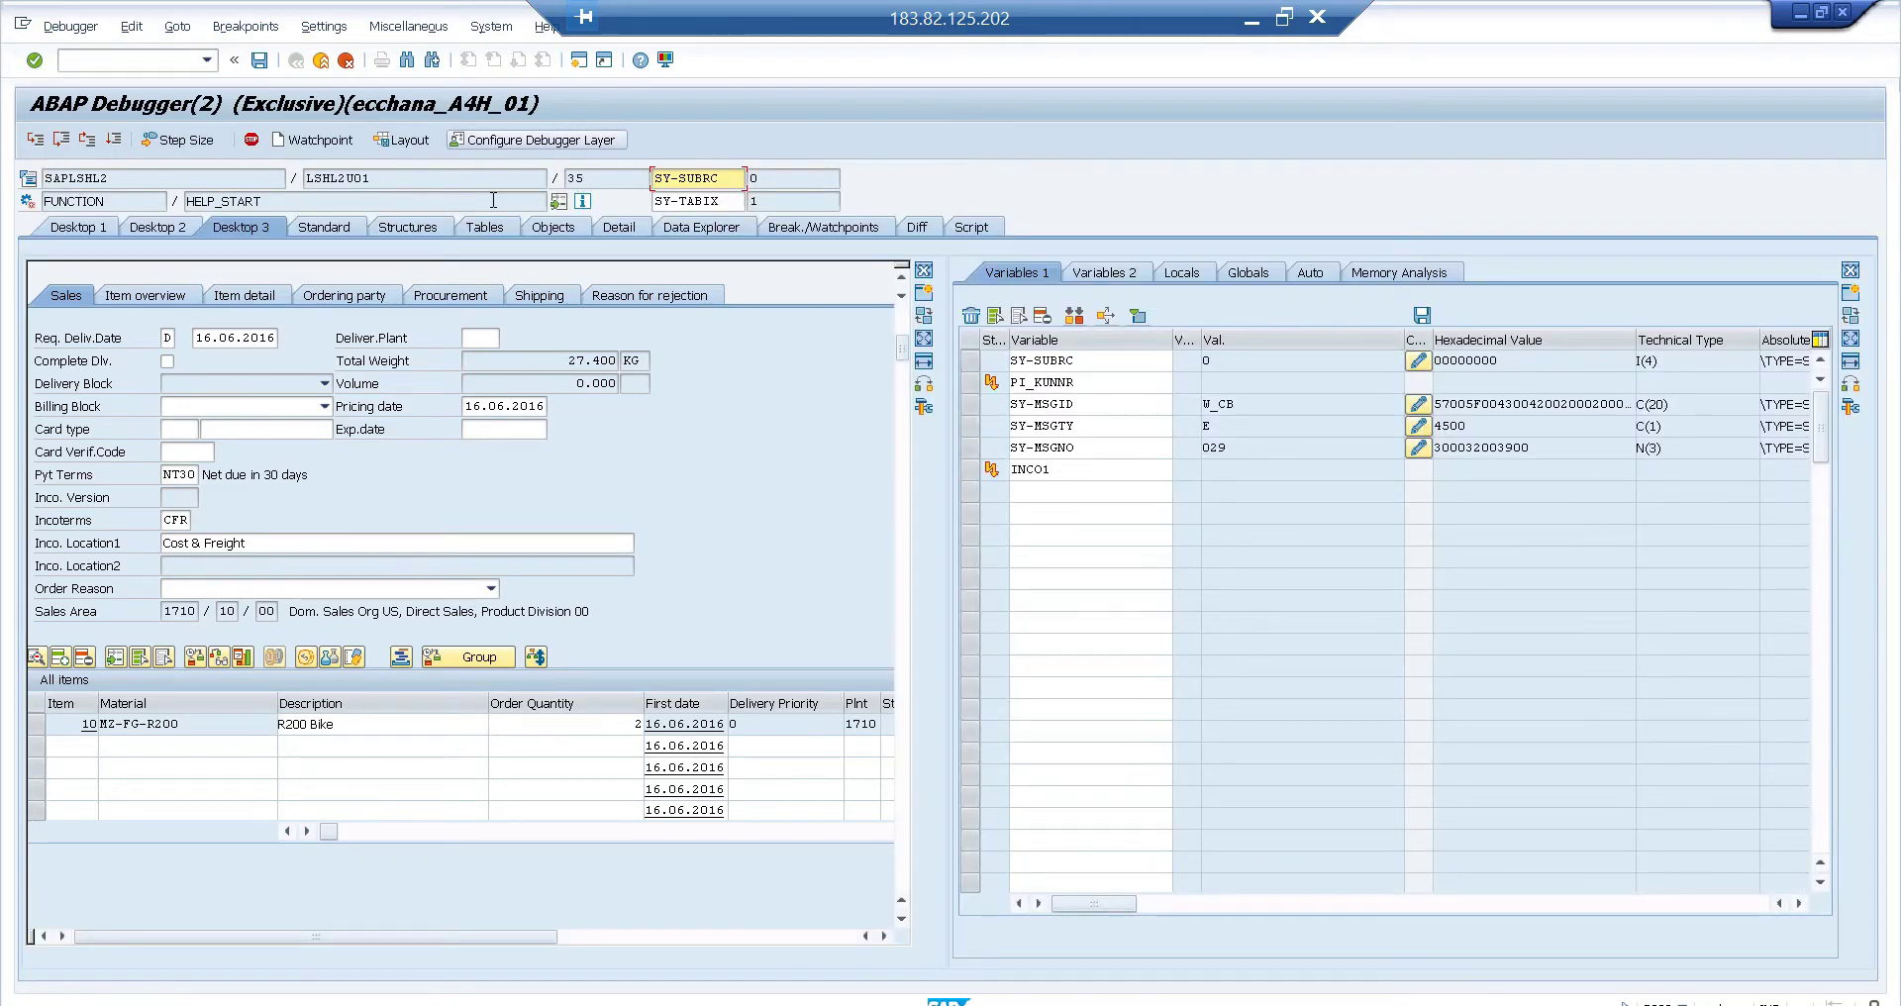
{"action": "left_click", "coordinate": [142, 61]}
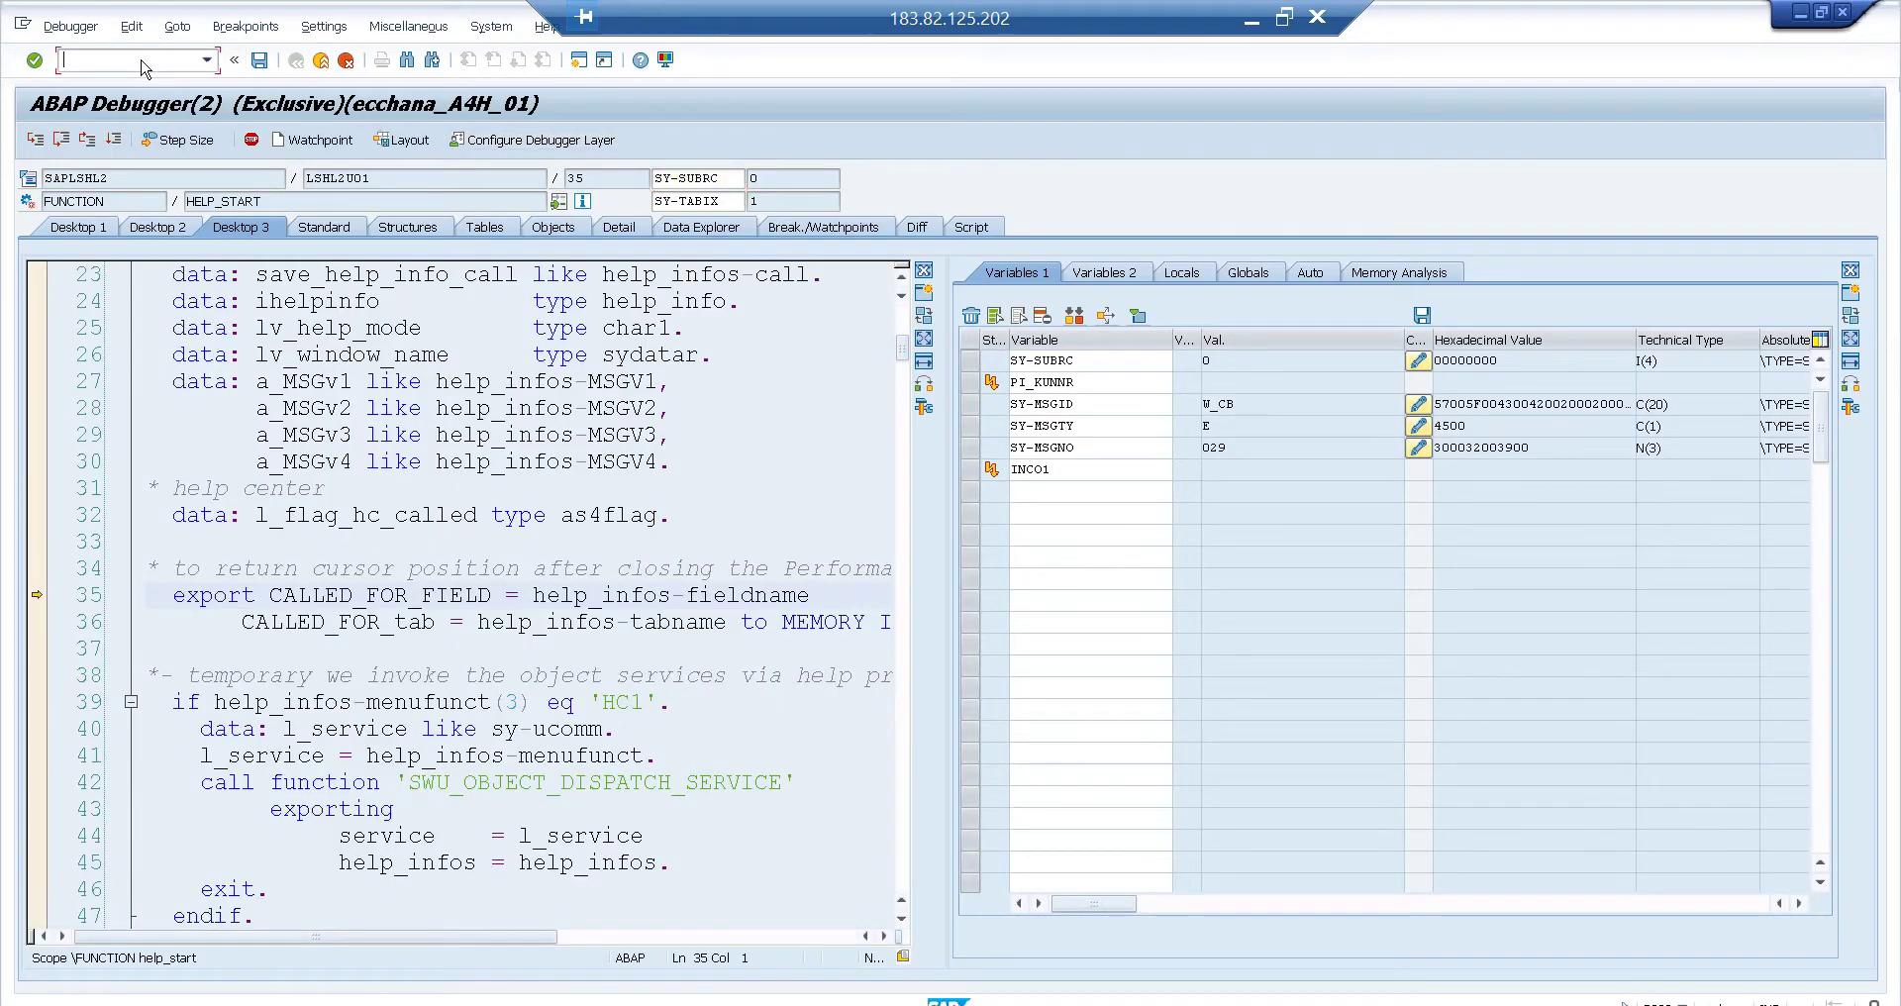
{"action": "type", "text": "/va0"}
{"action": "type", "text": "3"}
{"action": "key", "text": "Return"}
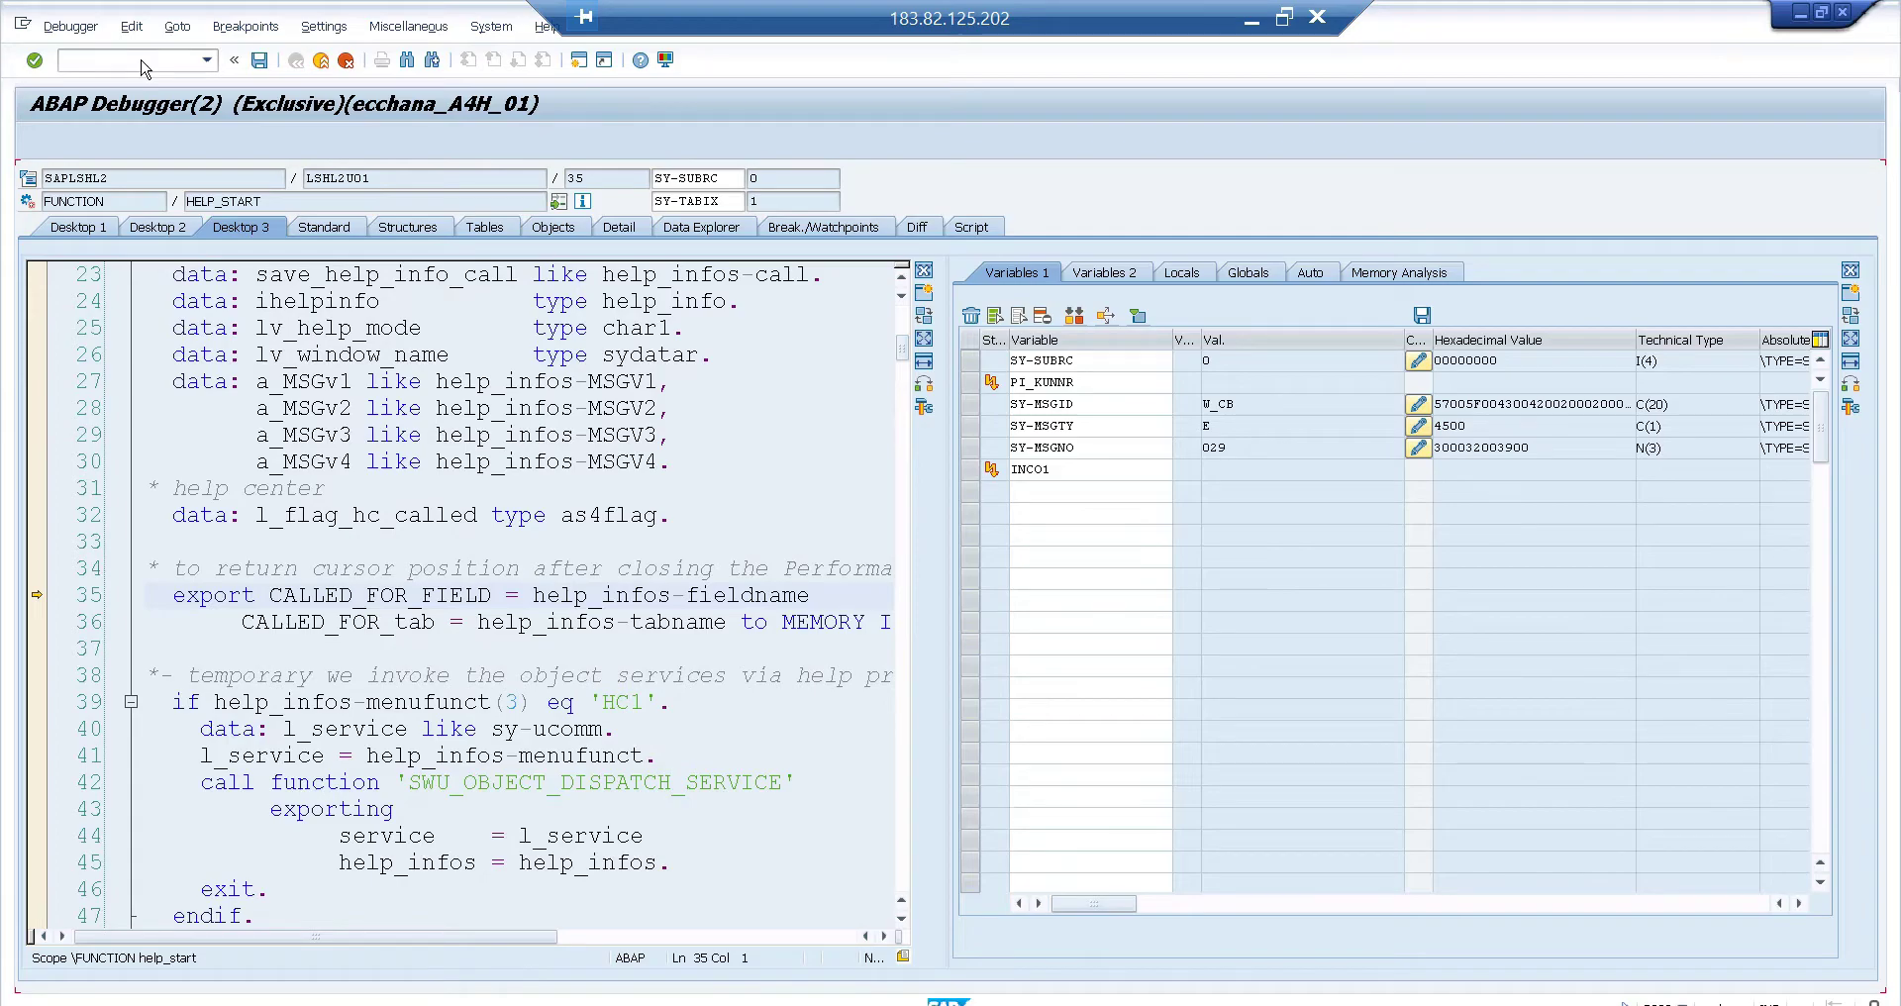
{"action": "type", "text": "/nva02"}
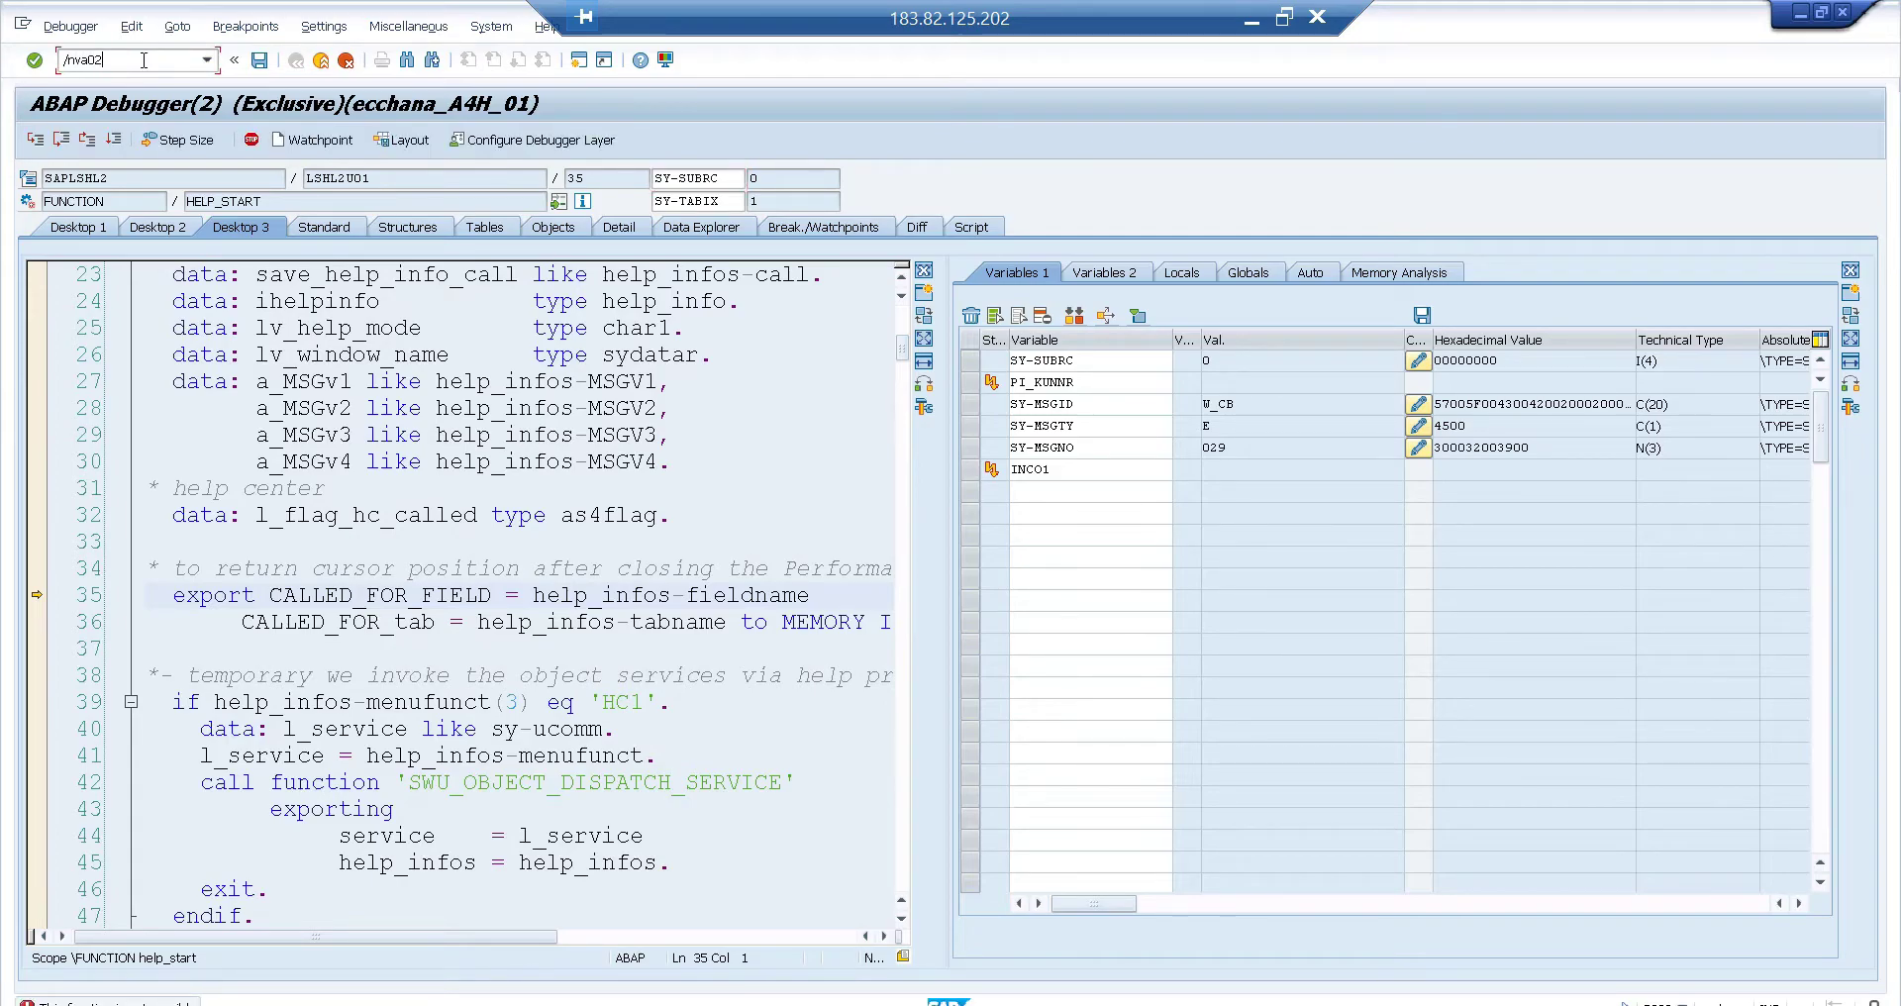
{"action": "key", "text": "Return"}
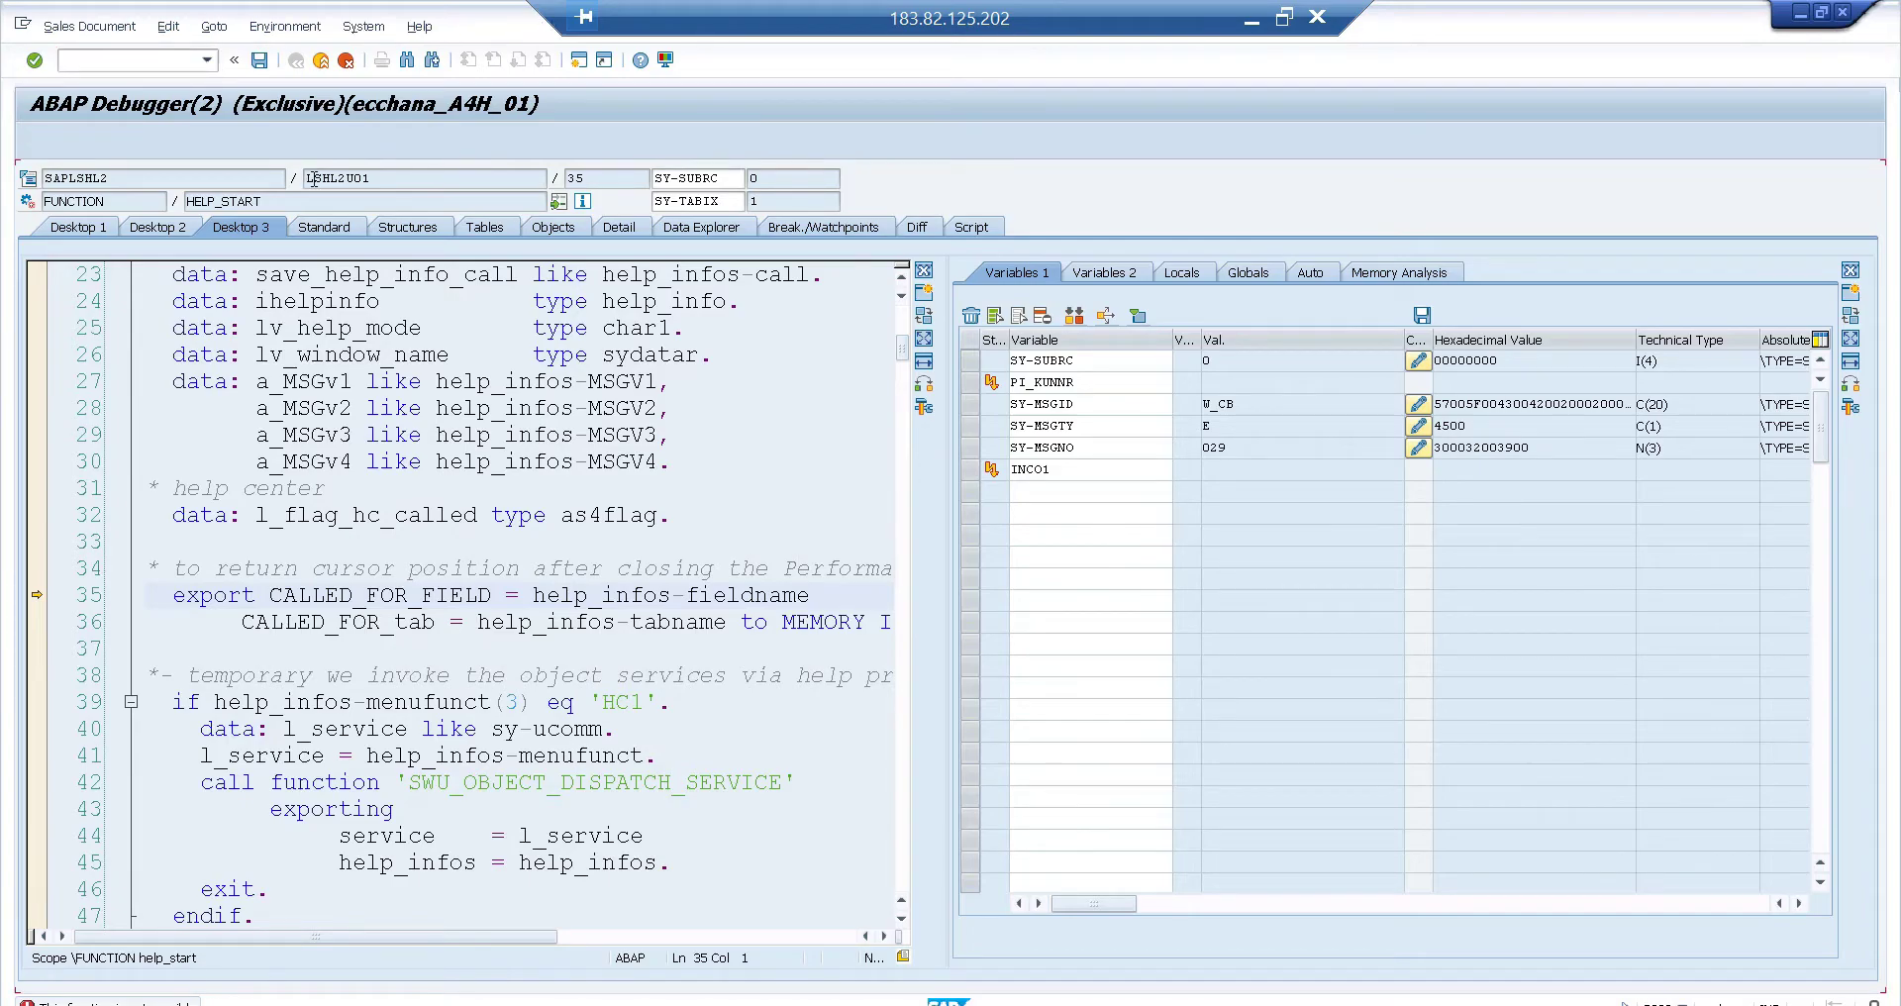
{"action": "key", "text": "Return"}
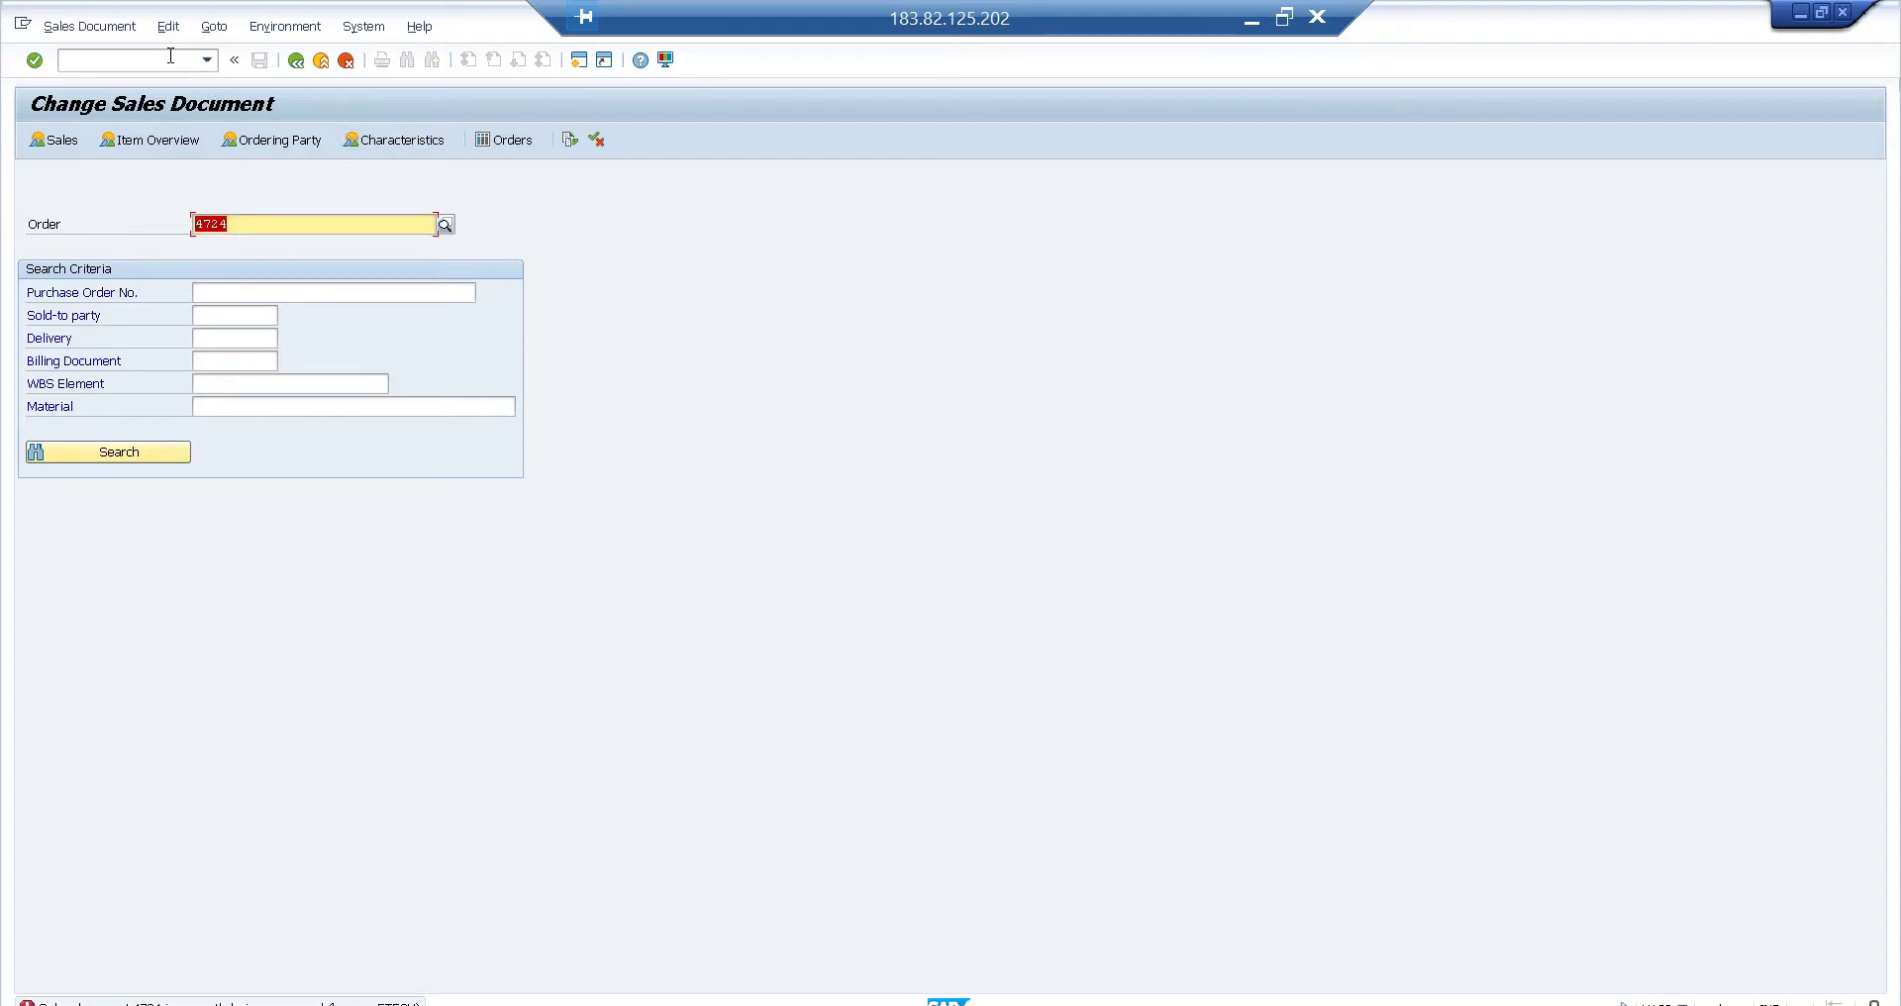
Step: Leave the sales document selection, turn debugging off in the classic debugger and close the net value help
{"action": "left_click", "coordinate": [296, 62]}
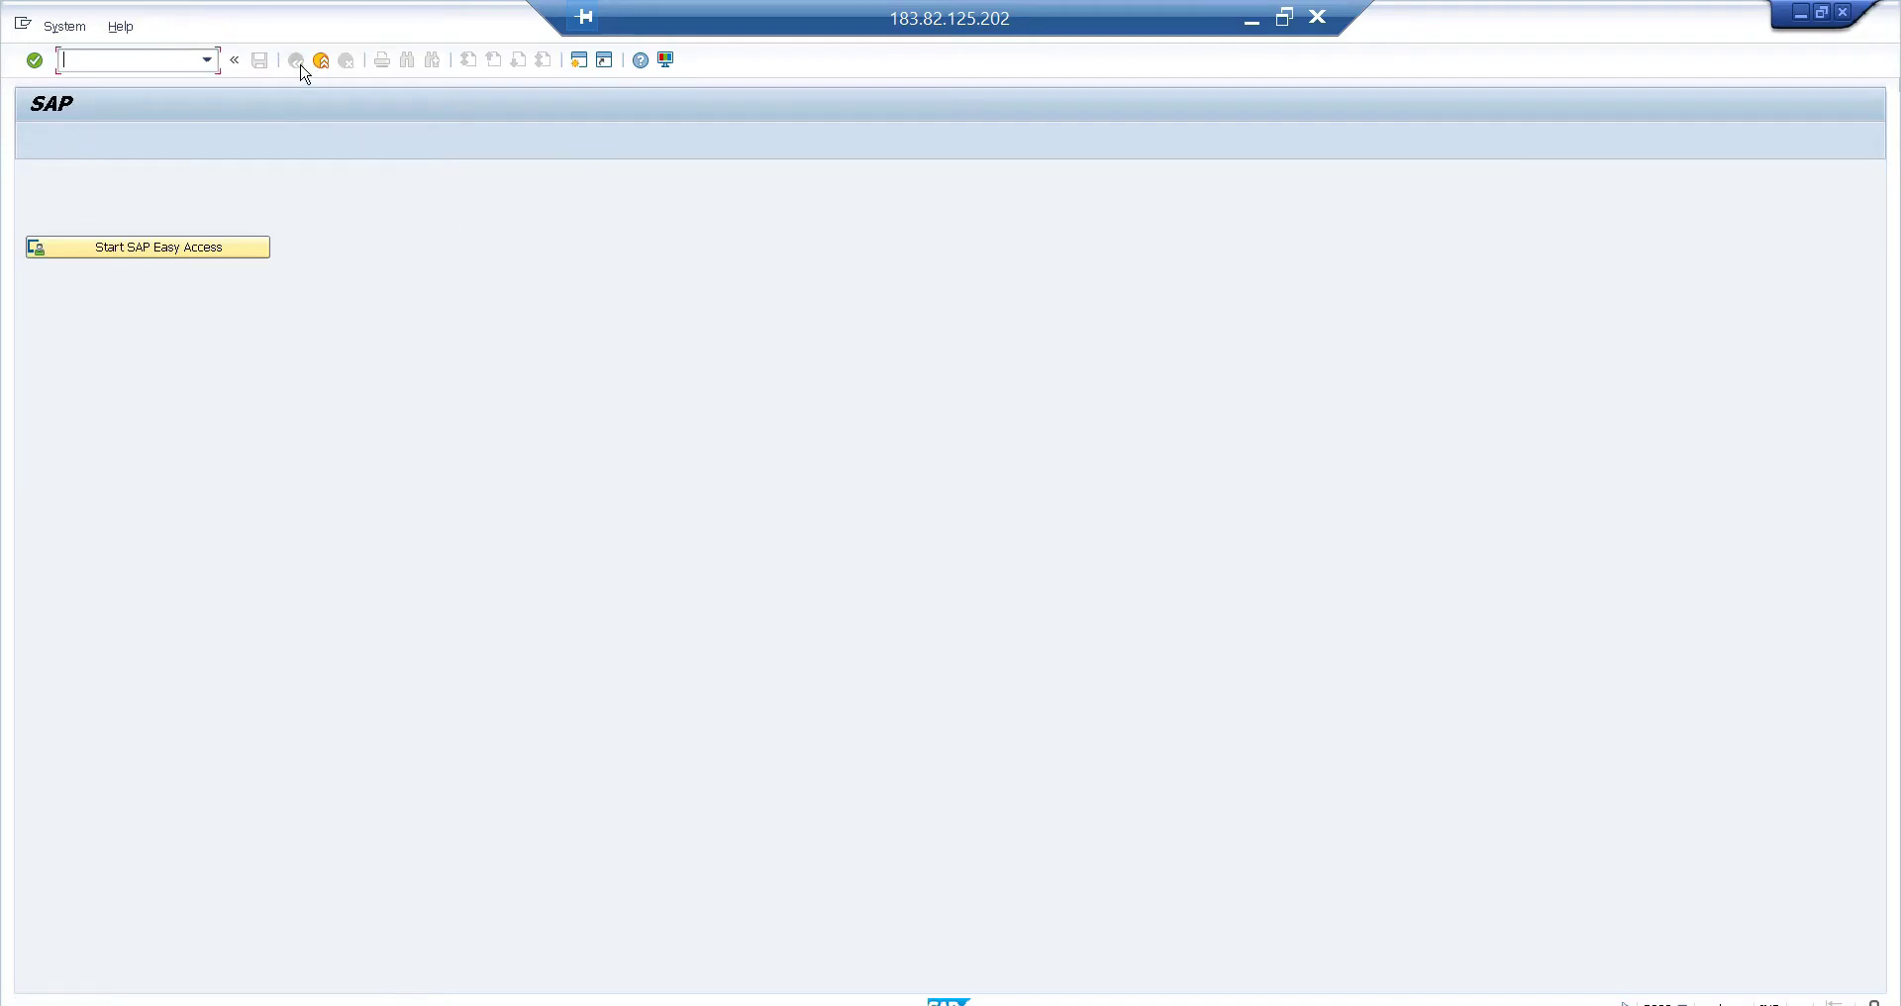
{"action": "left_click", "coordinate": [320, 63]}
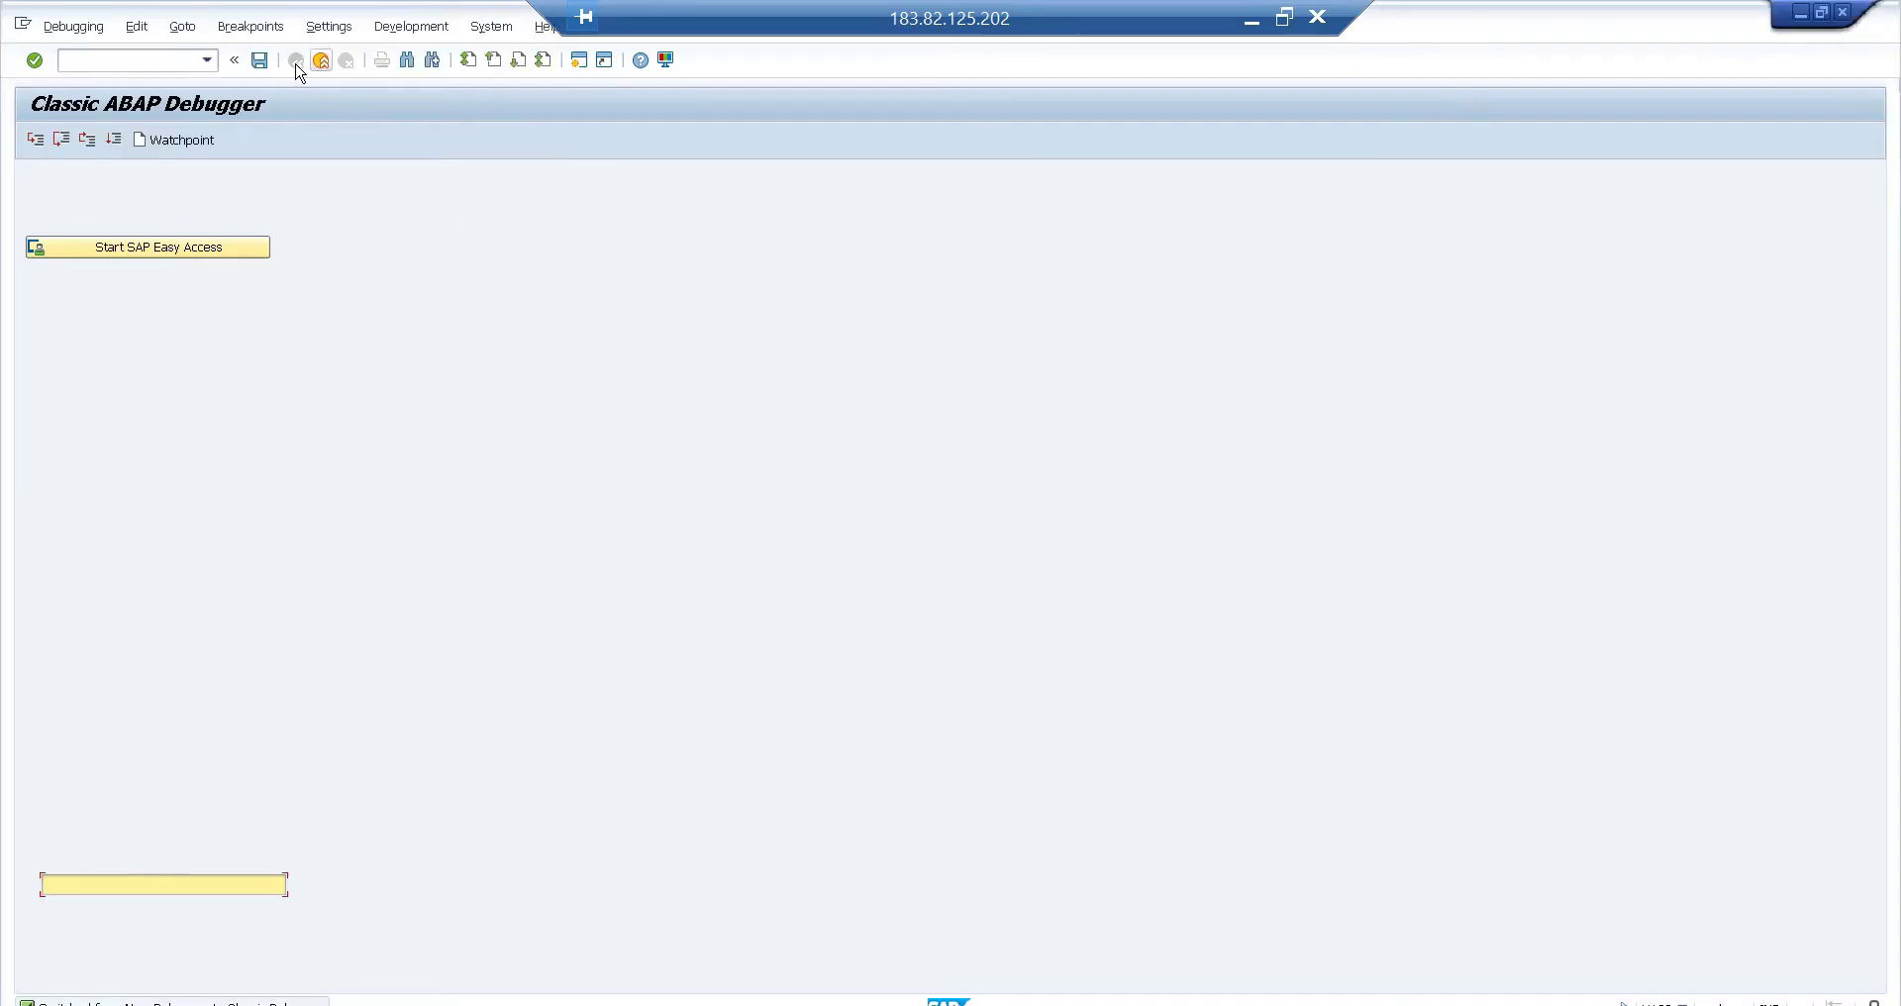
{"action": "left_click", "coordinate": [79, 34]}
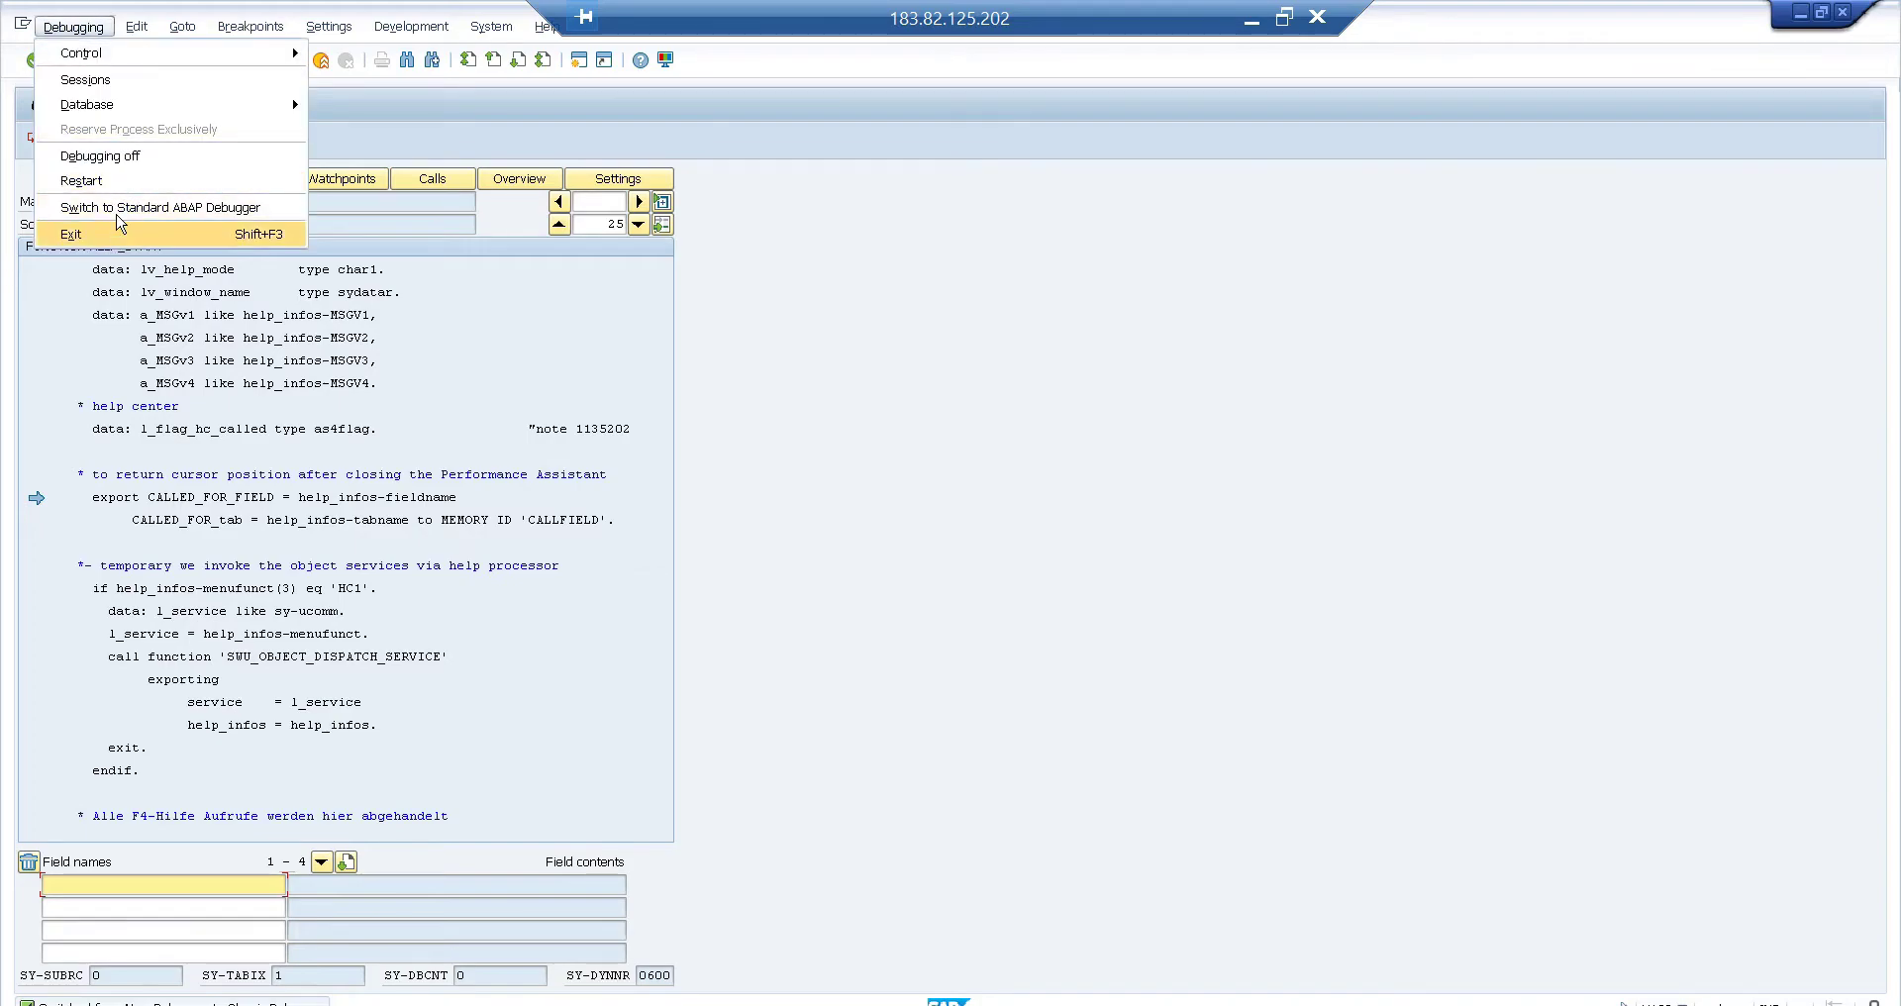
{"action": "left_click", "coordinate": [117, 156]}
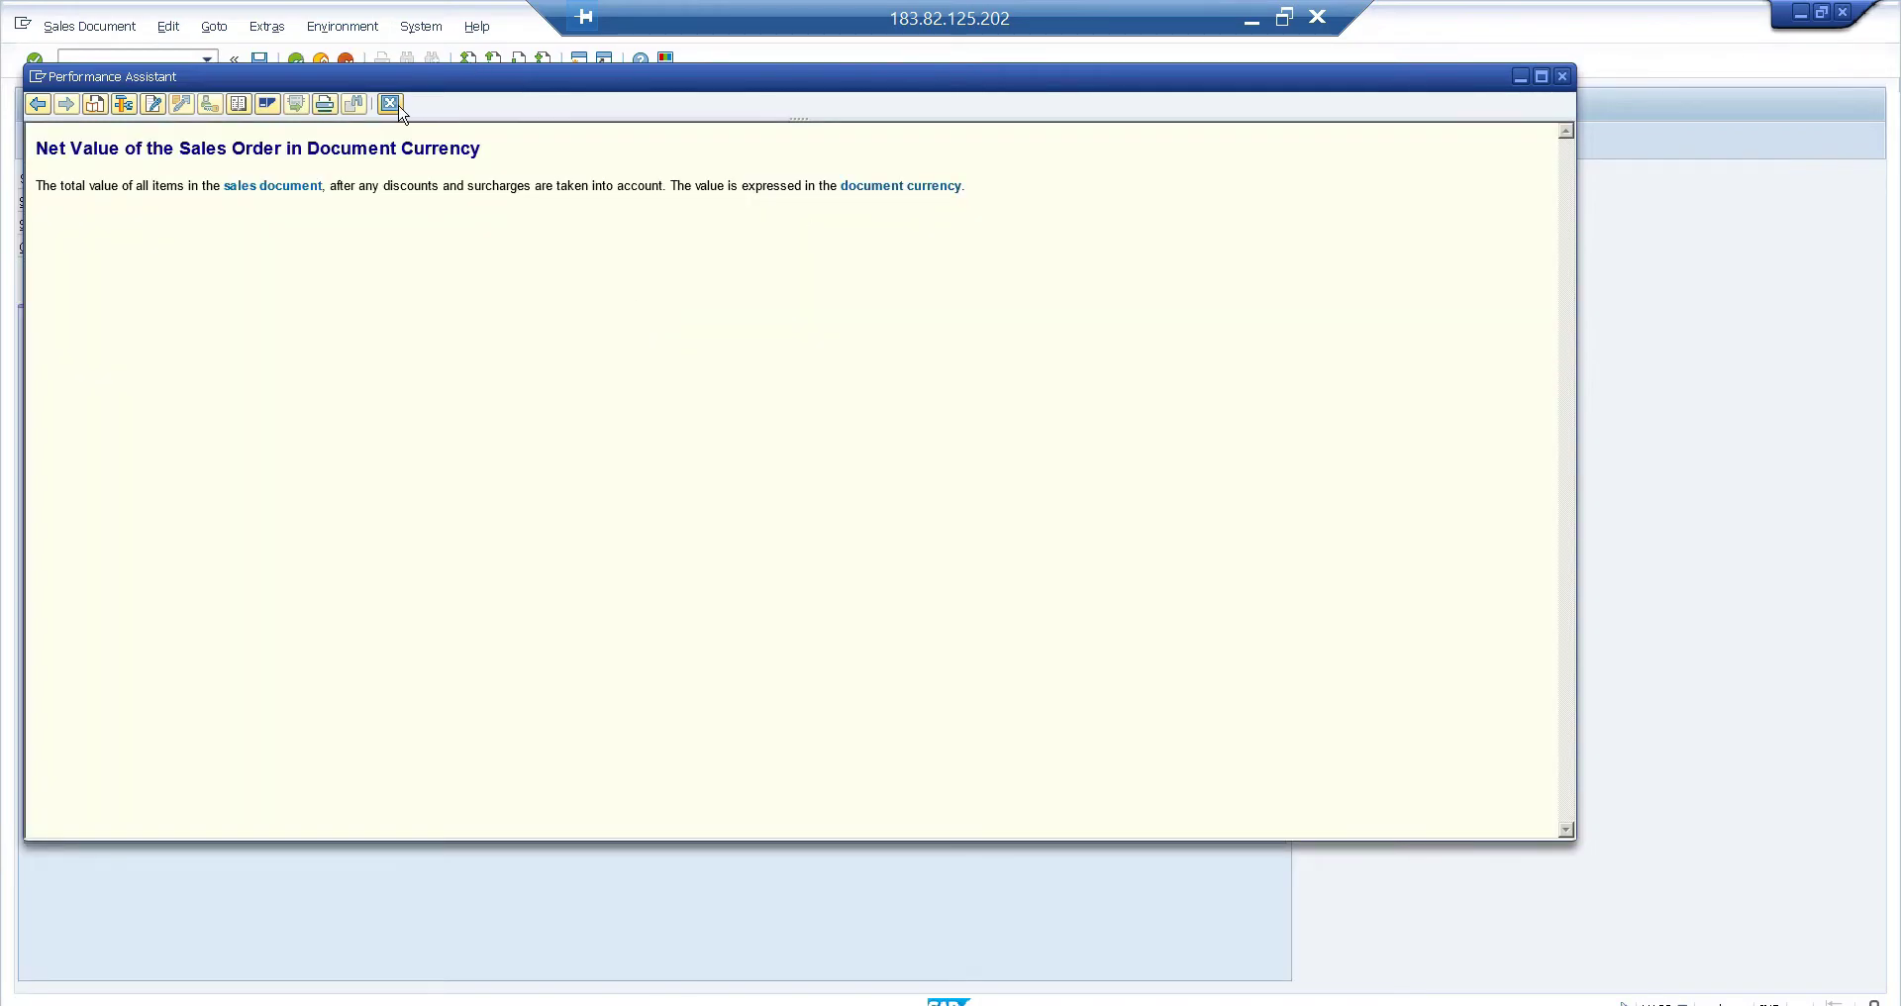
{"action": "left_click", "coordinate": [390, 104]}
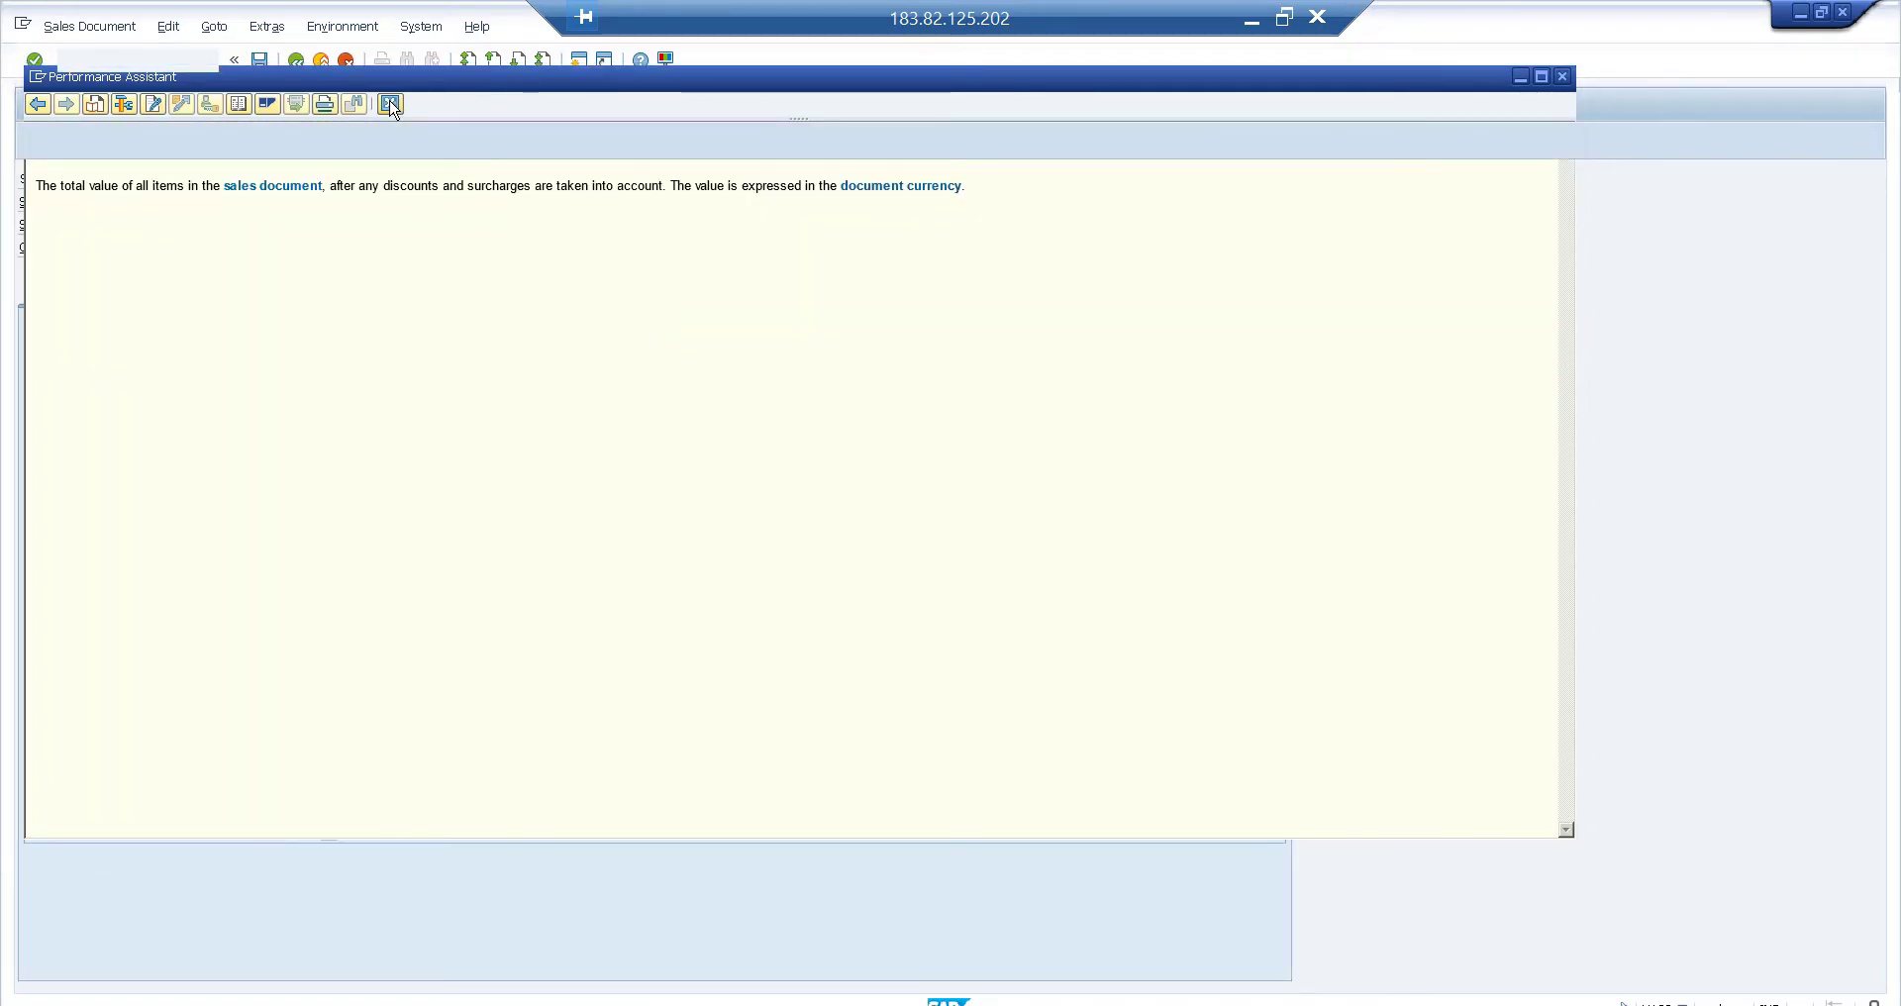
Step: Show the technical information of the net value field, copy its screen field name VBAK-NETWR and close the help
{"action": "left_click", "coordinate": [551, 179]}
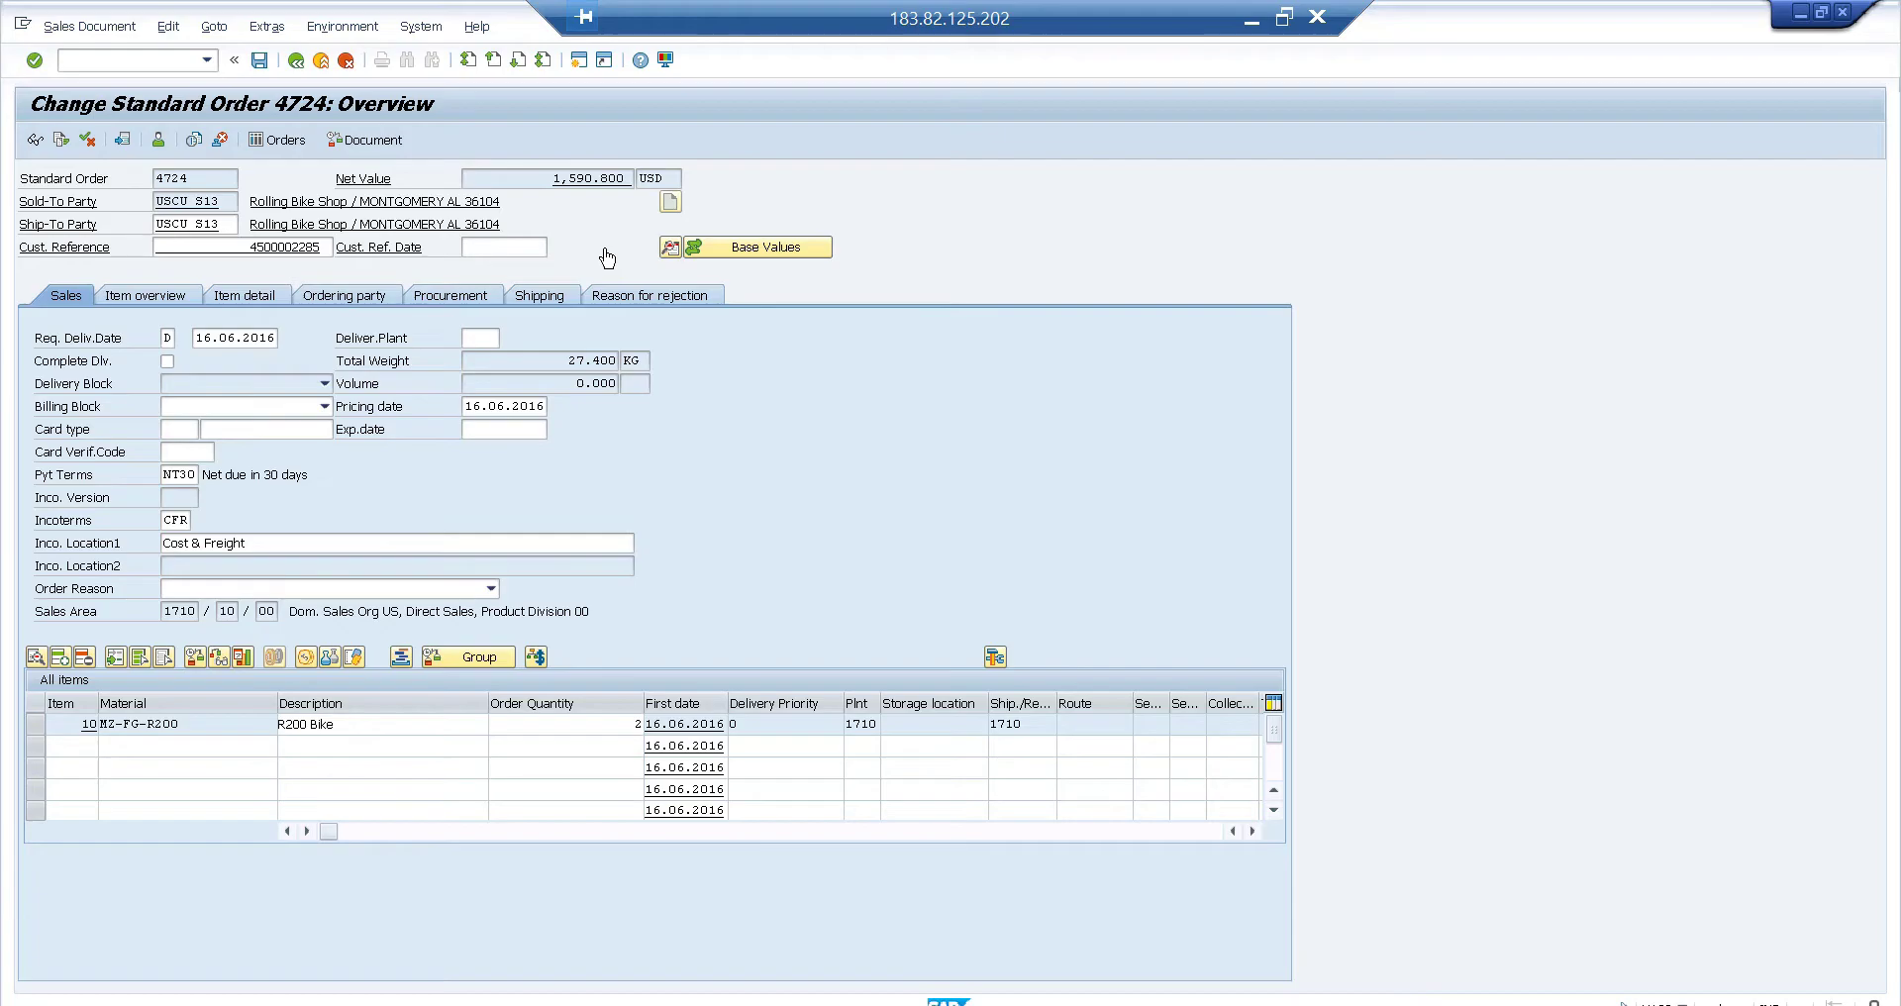
{"action": "key", "text": "F1"}
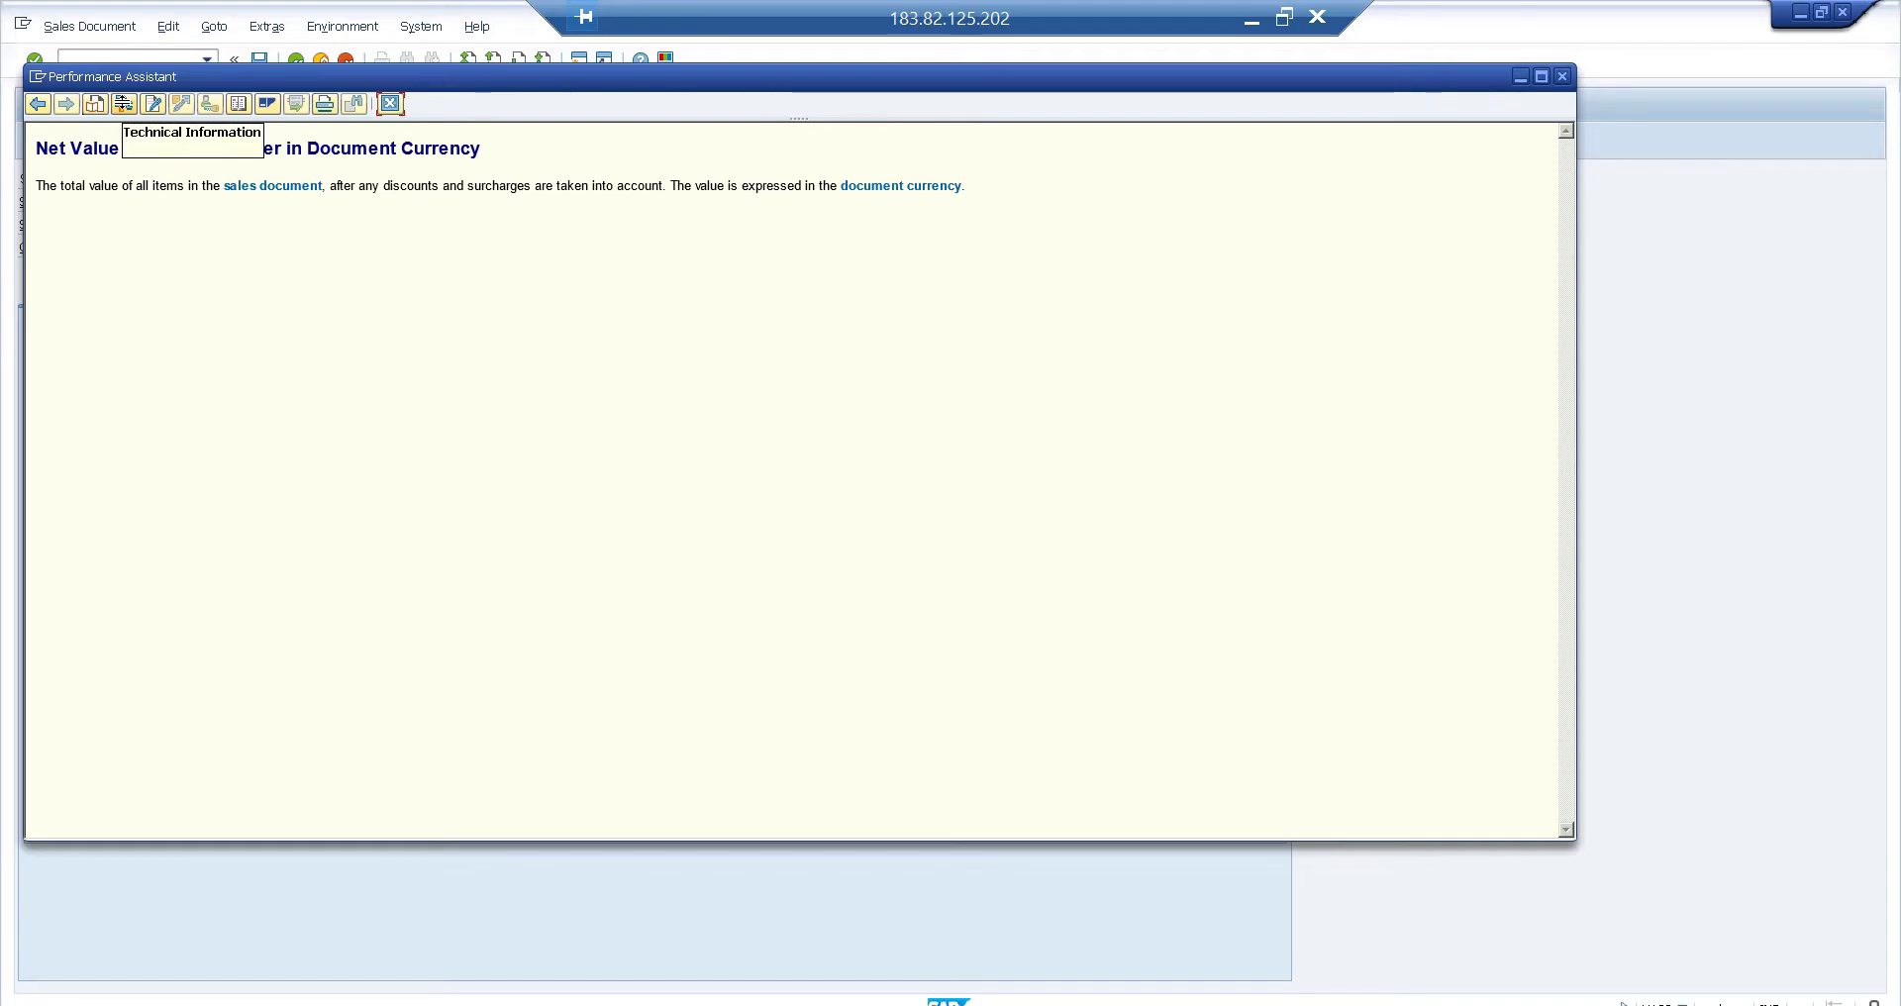
{"action": "left_click", "coordinate": [390, 103]}
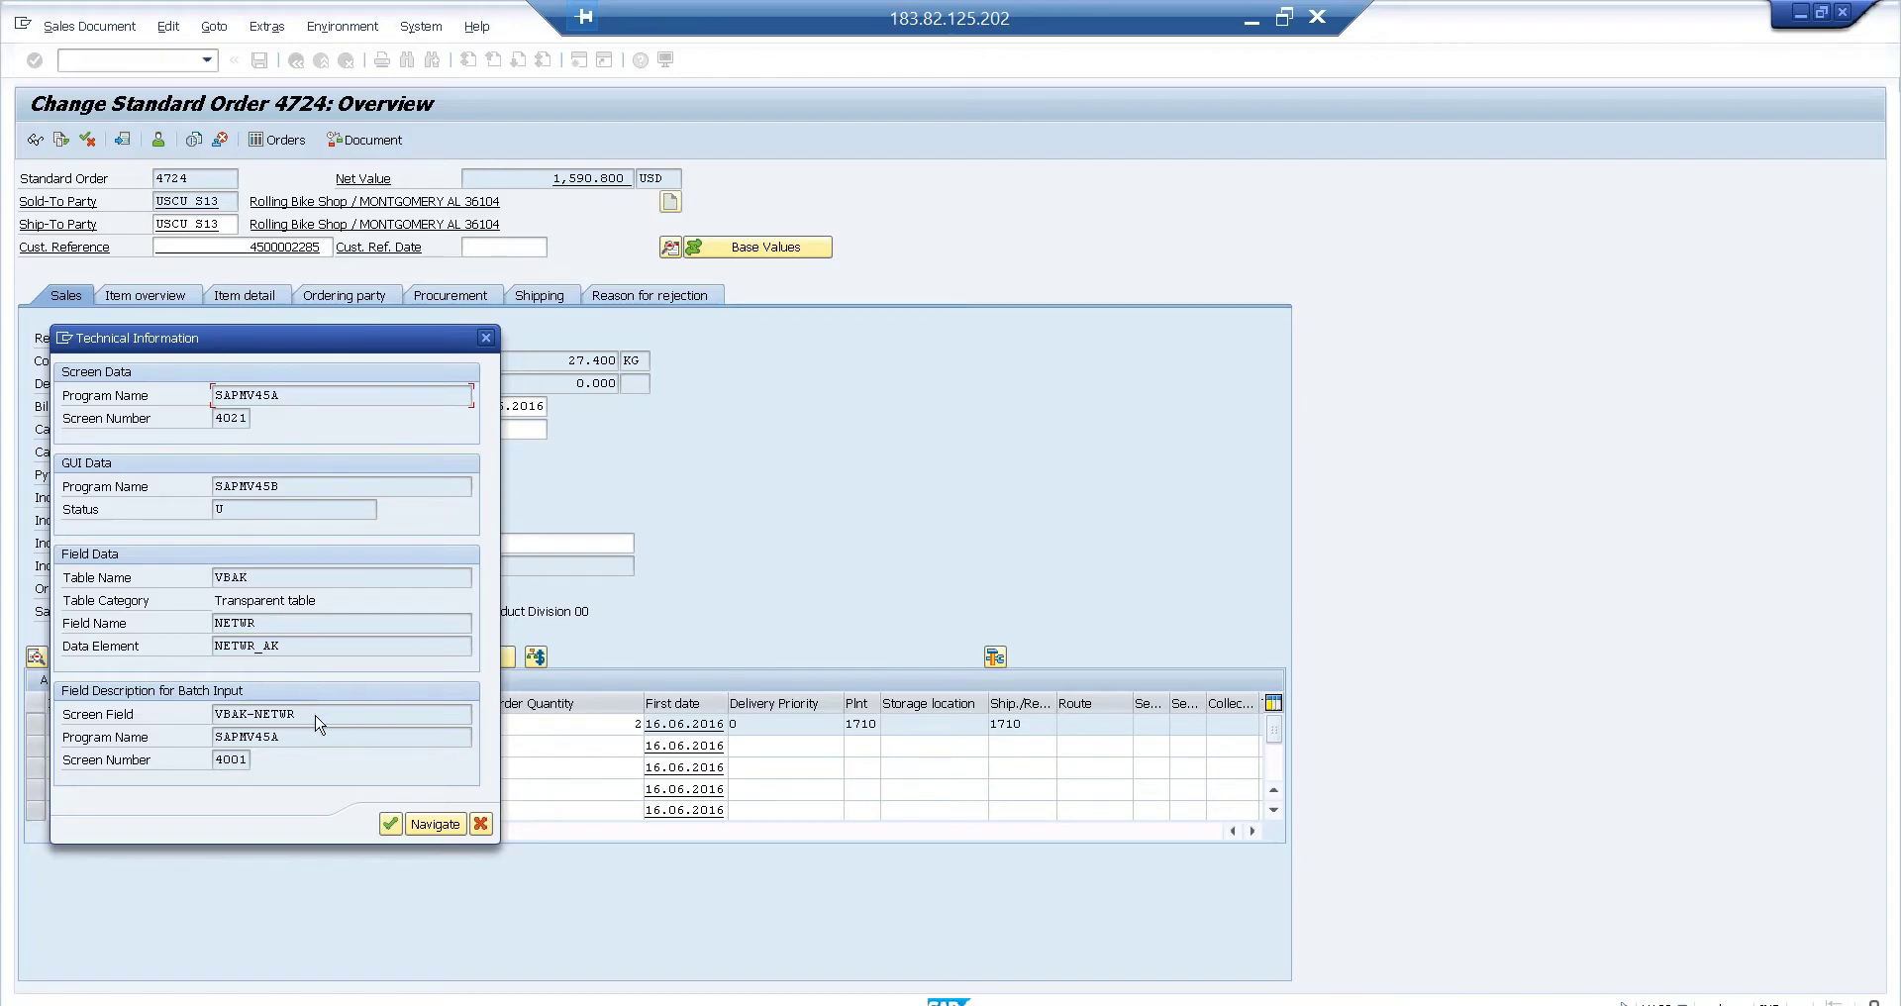
{"action": "left_click_drag", "start_coordinate": [299, 714], "coordinate": [183, 714]}
{"action": "left_click", "coordinate": [311, 713]}
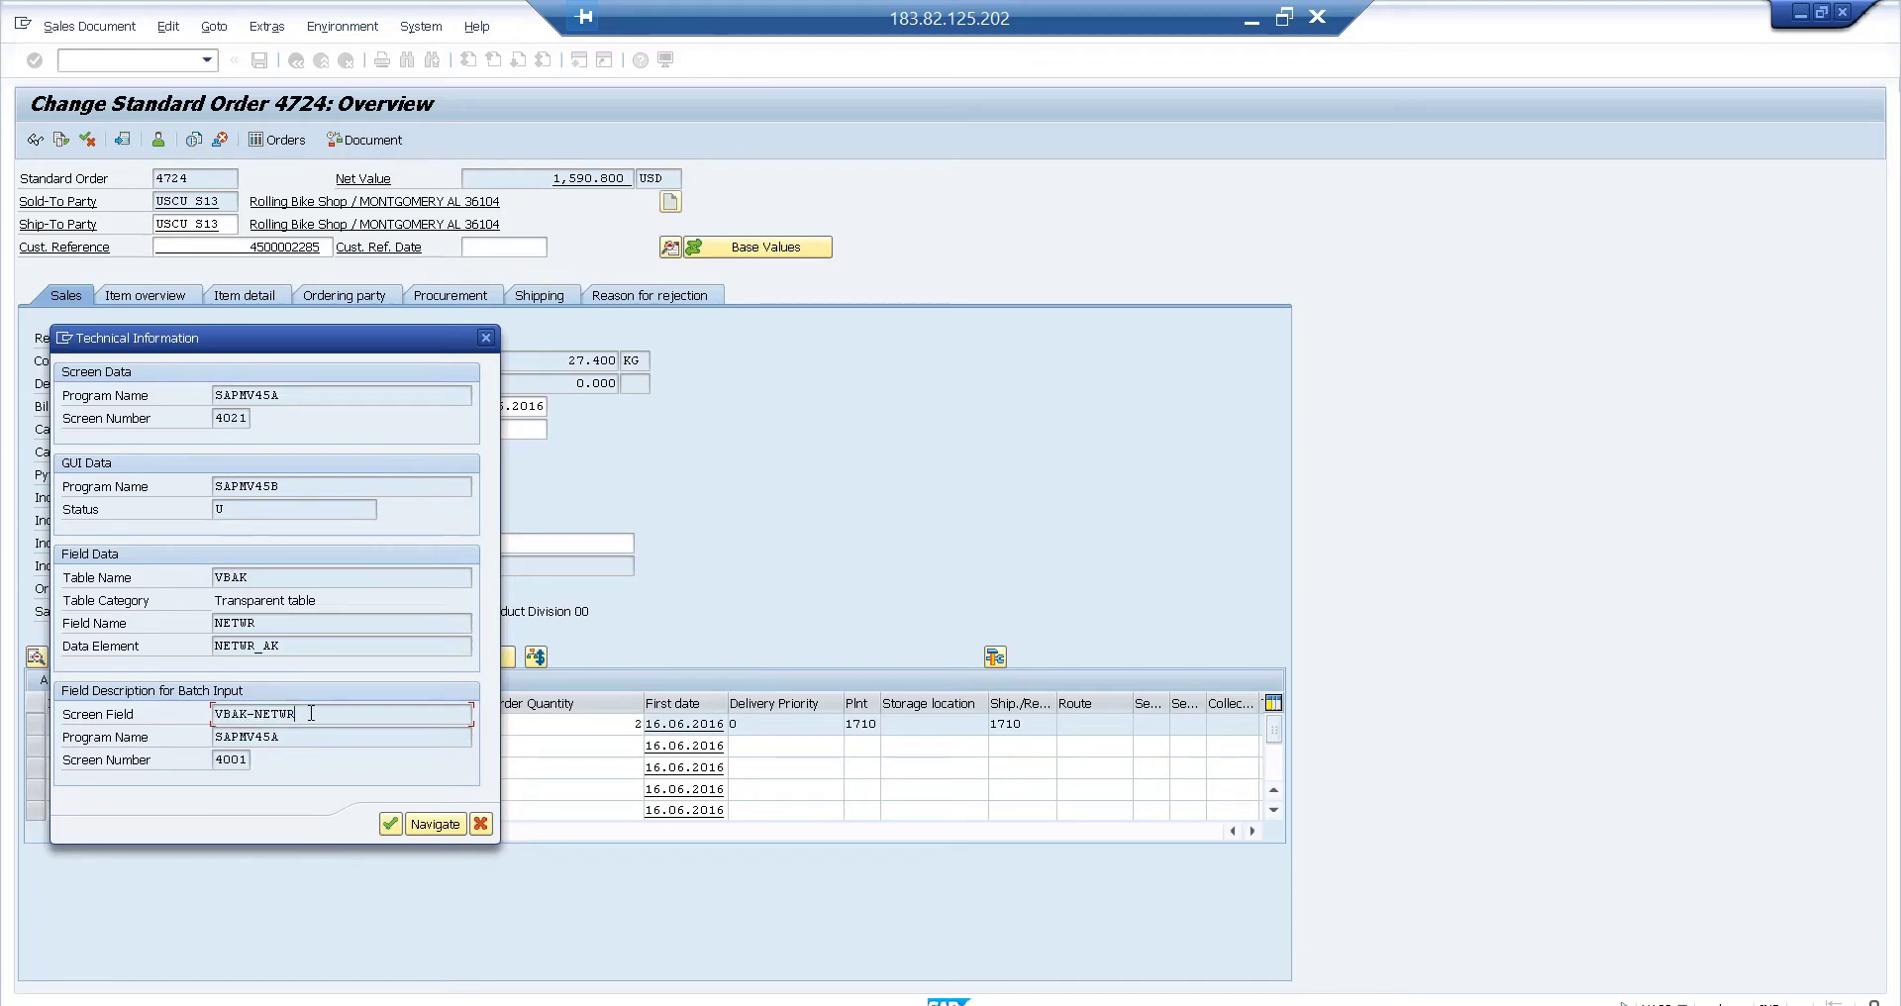
{"action": "left_click", "coordinate": [199, 714], "text": "shift"}
{"action": "key", "text": "ctrl+c"}
{"action": "left_click", "coordinate": [482, 825]}
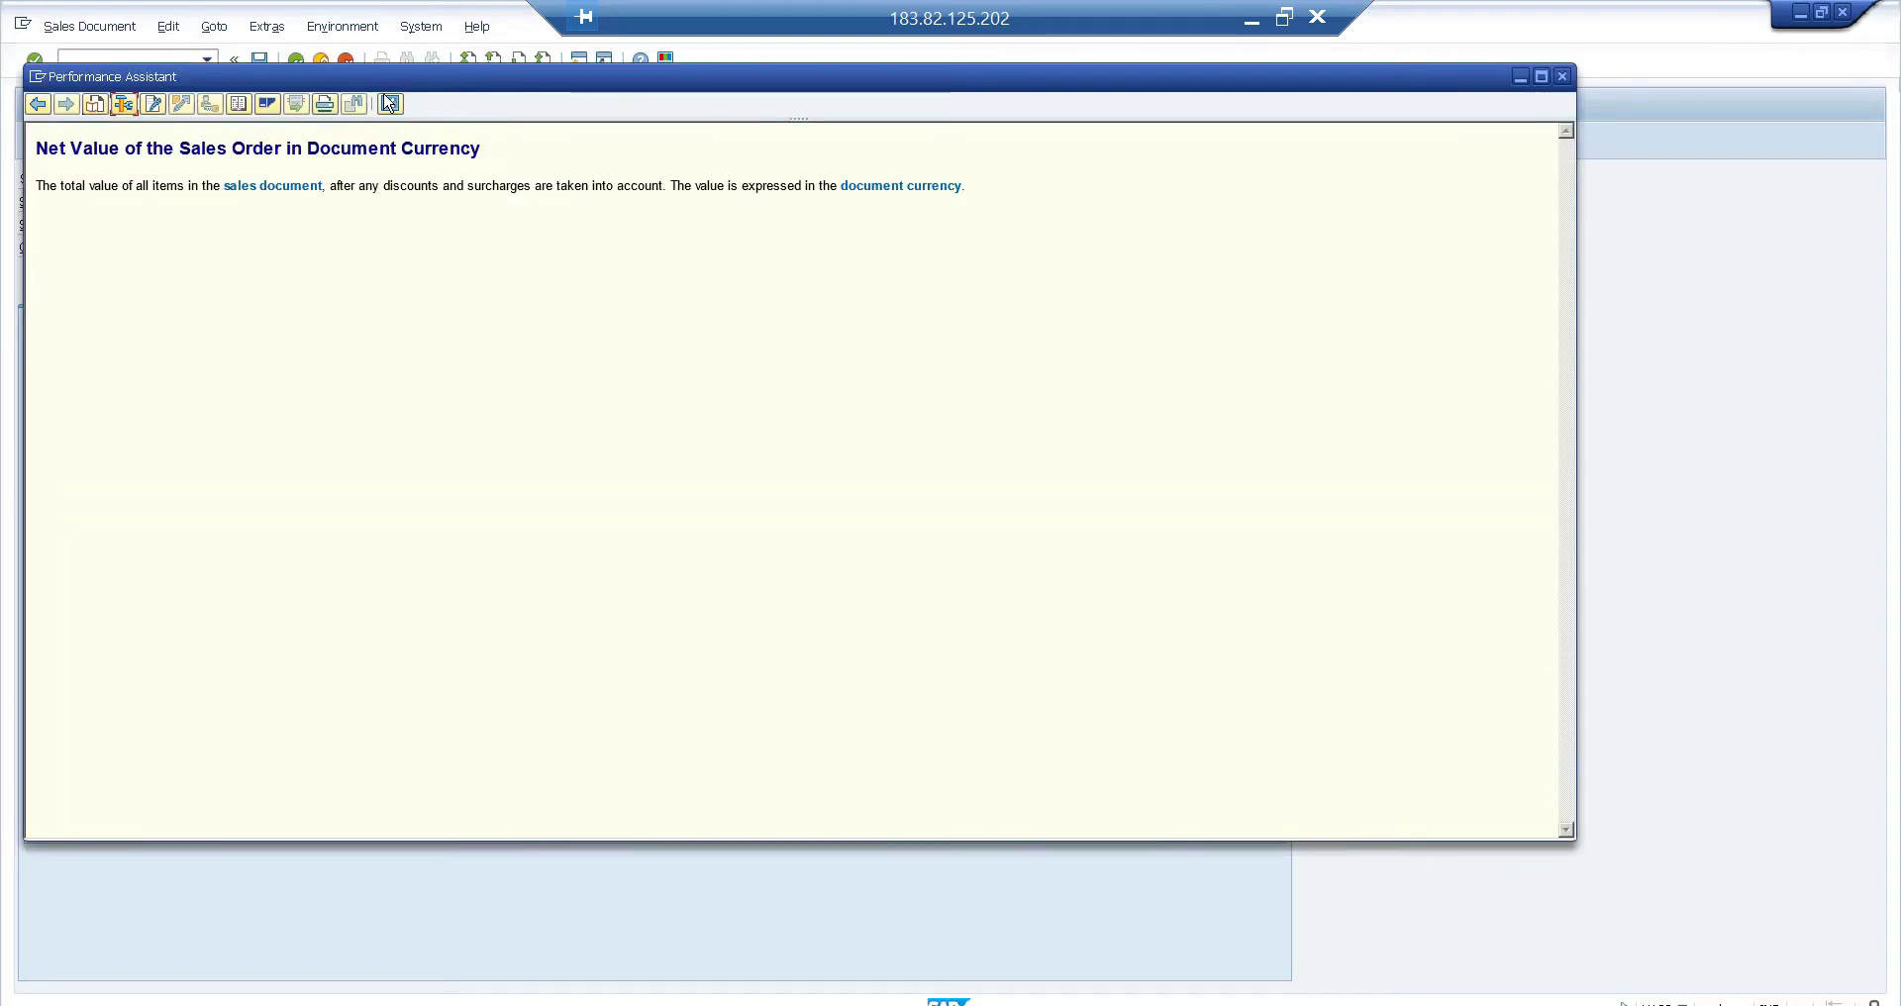
{"action": "left_click", "coordinate": [390, 104]}
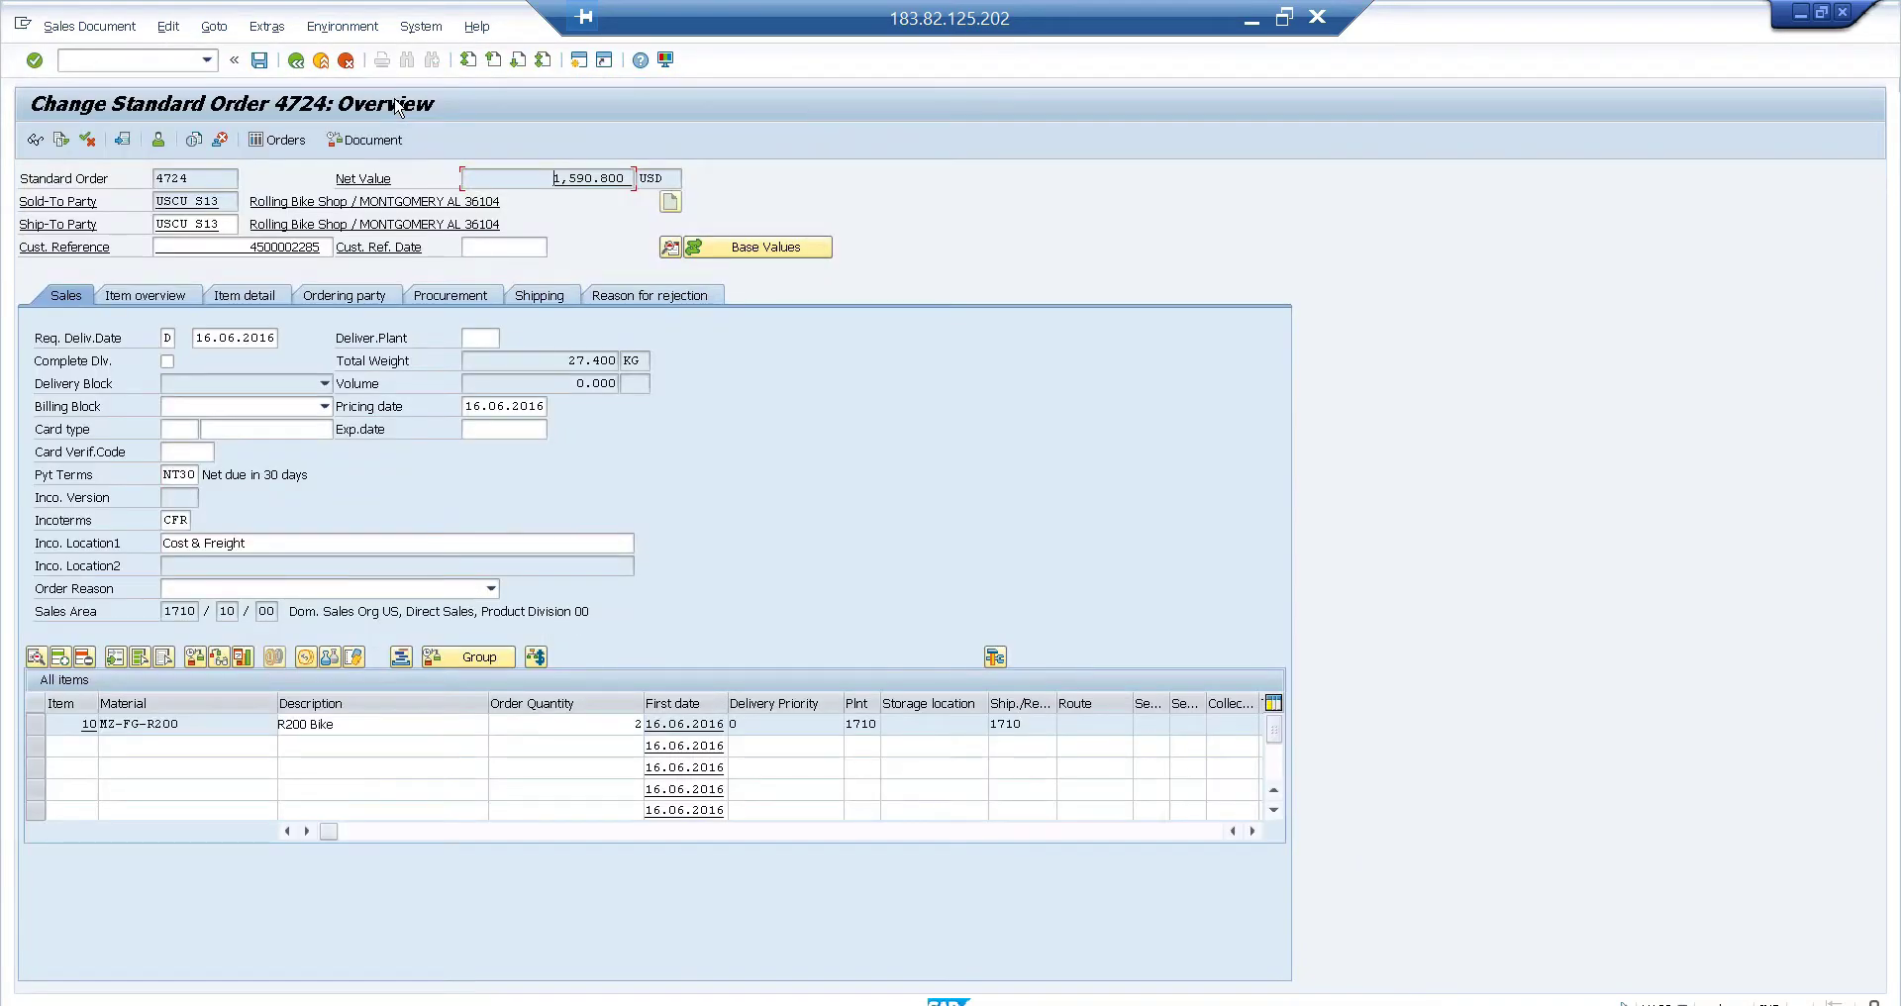
Step: Set the R200 Bike item's order quantity to 10, switch on debugging with /h and process the order into the debugger
{"action": "left_click", "coordinate": [583, 724]}
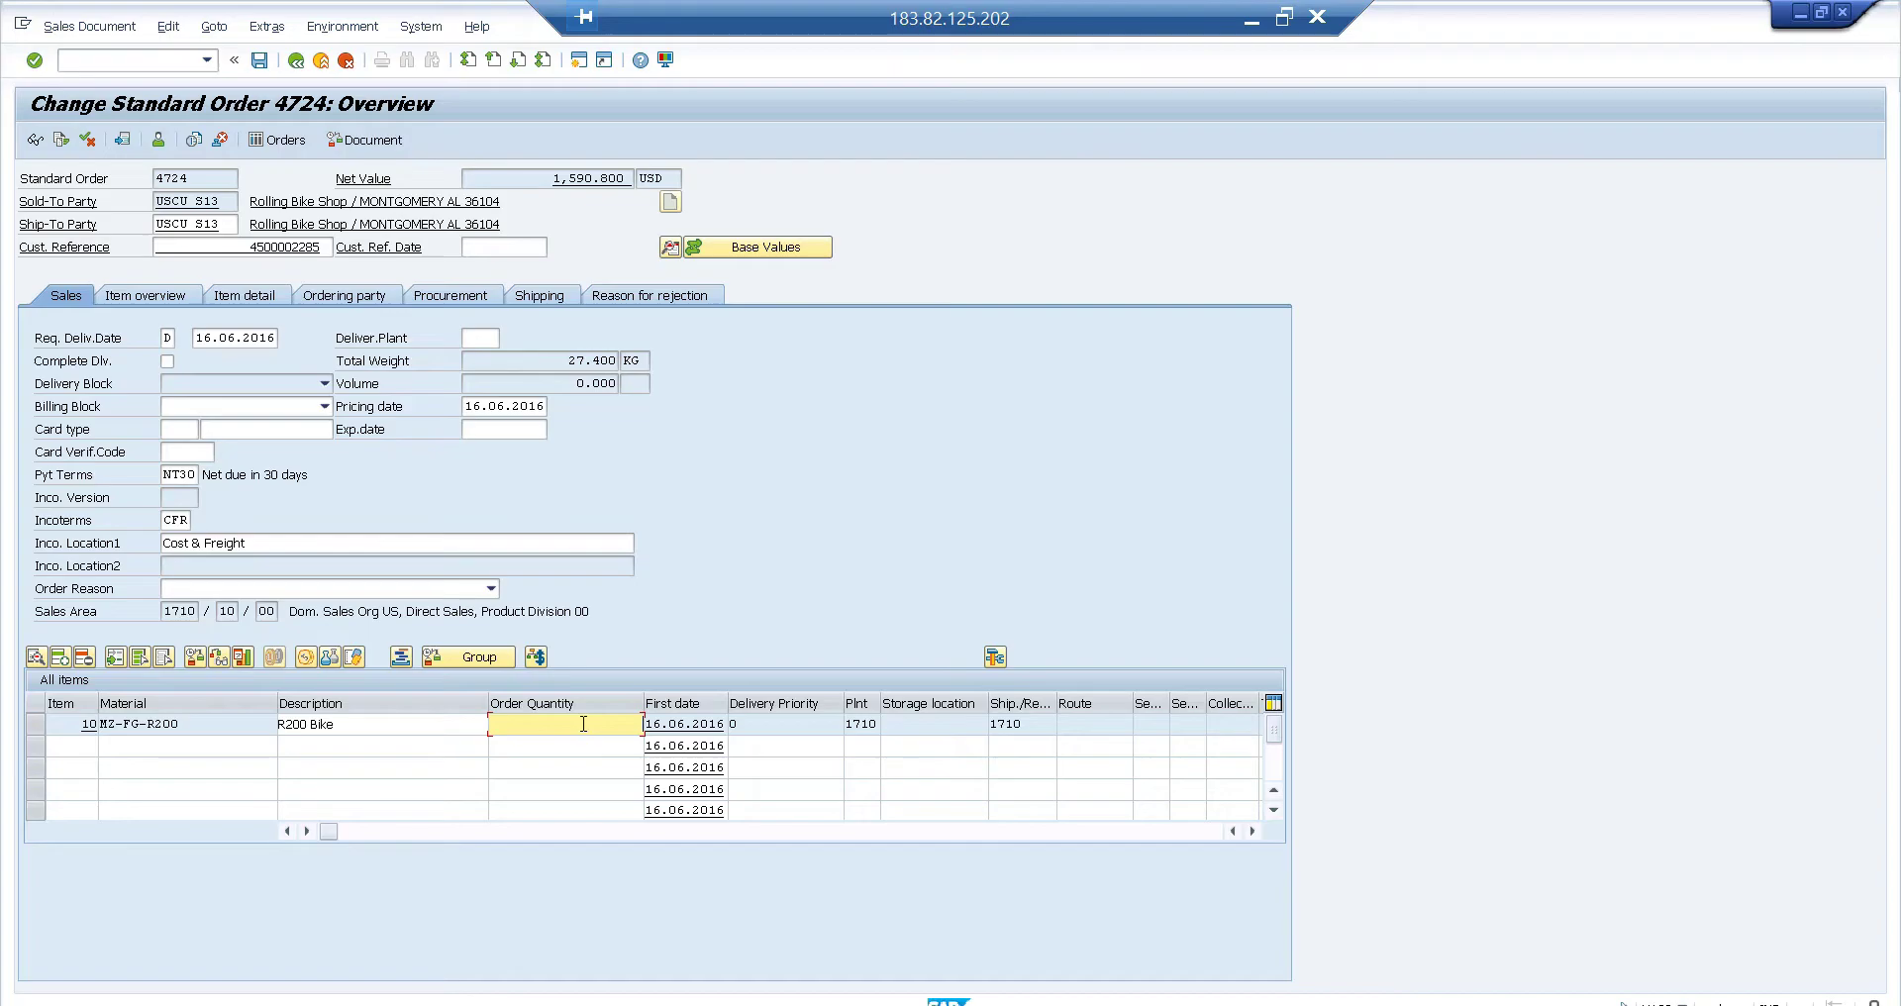
{"action": "type", "text": "10"}
{"action": "left_click", "coordinate": [151, 61]}
{"action": "type", "text": "/h"}
{"action": "key", "text": "Return"}
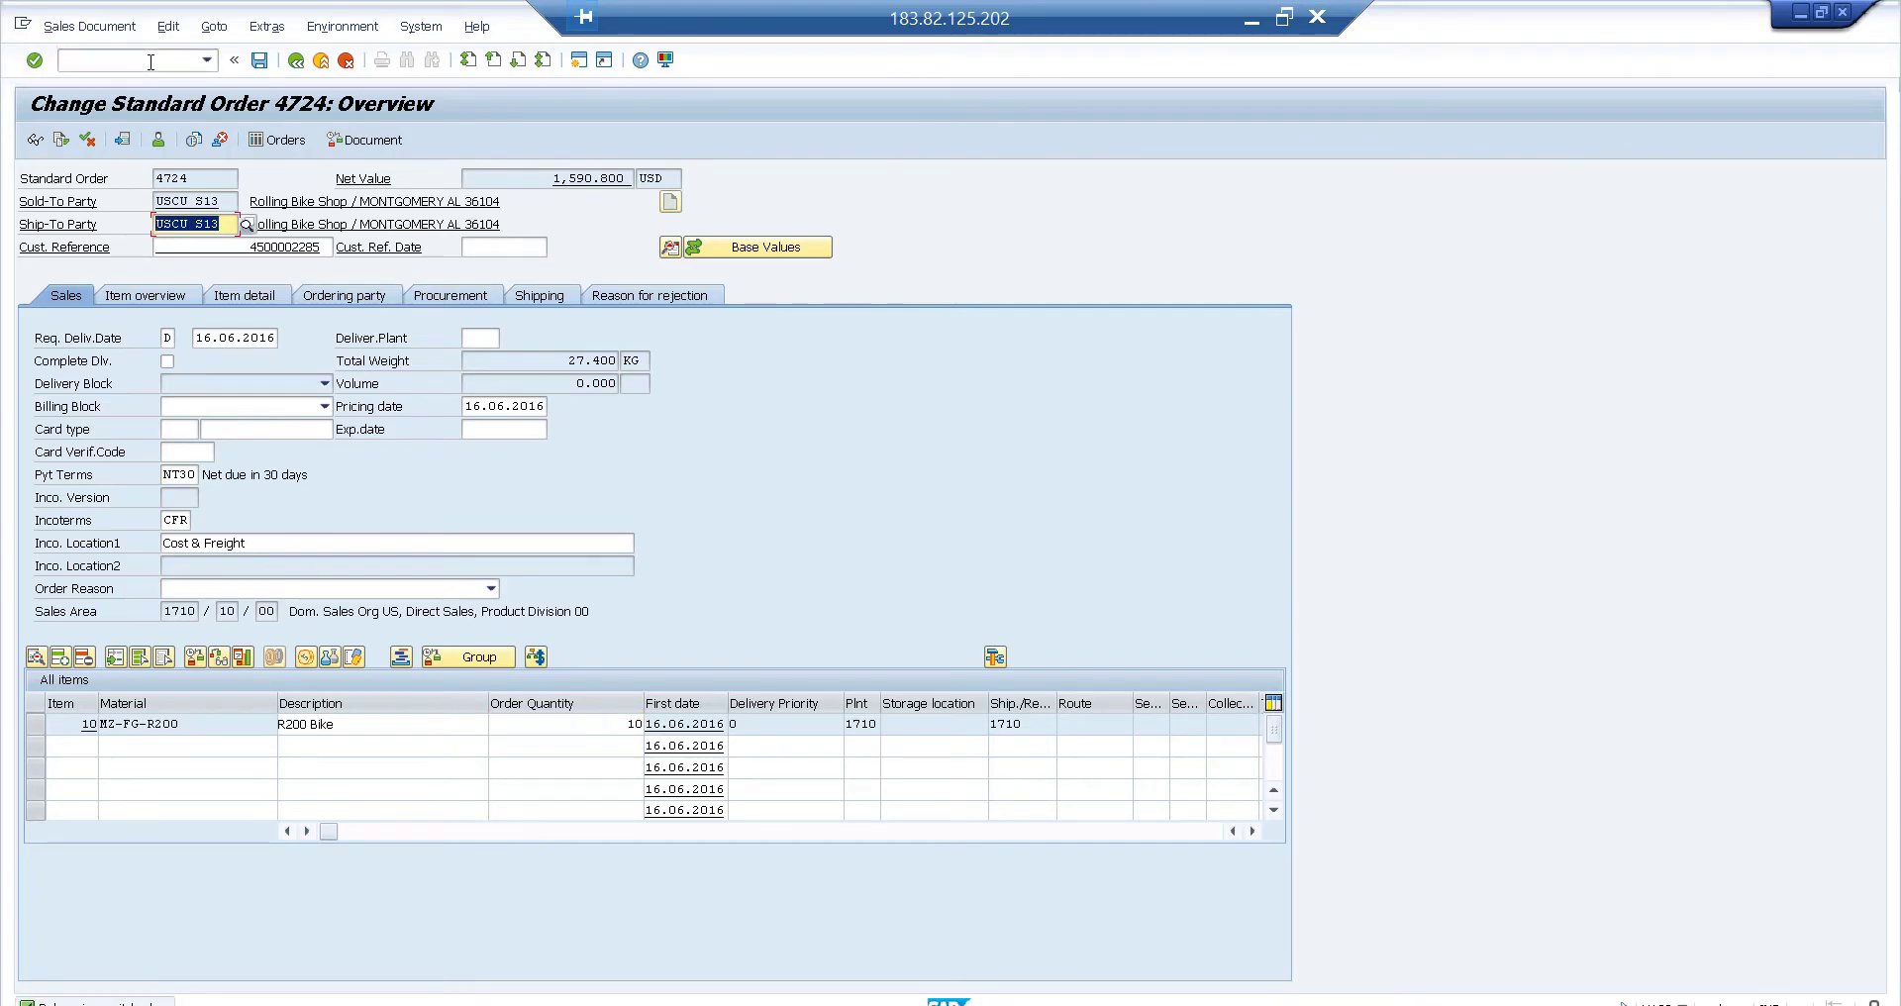
{"action": "key", "text": "Return"}
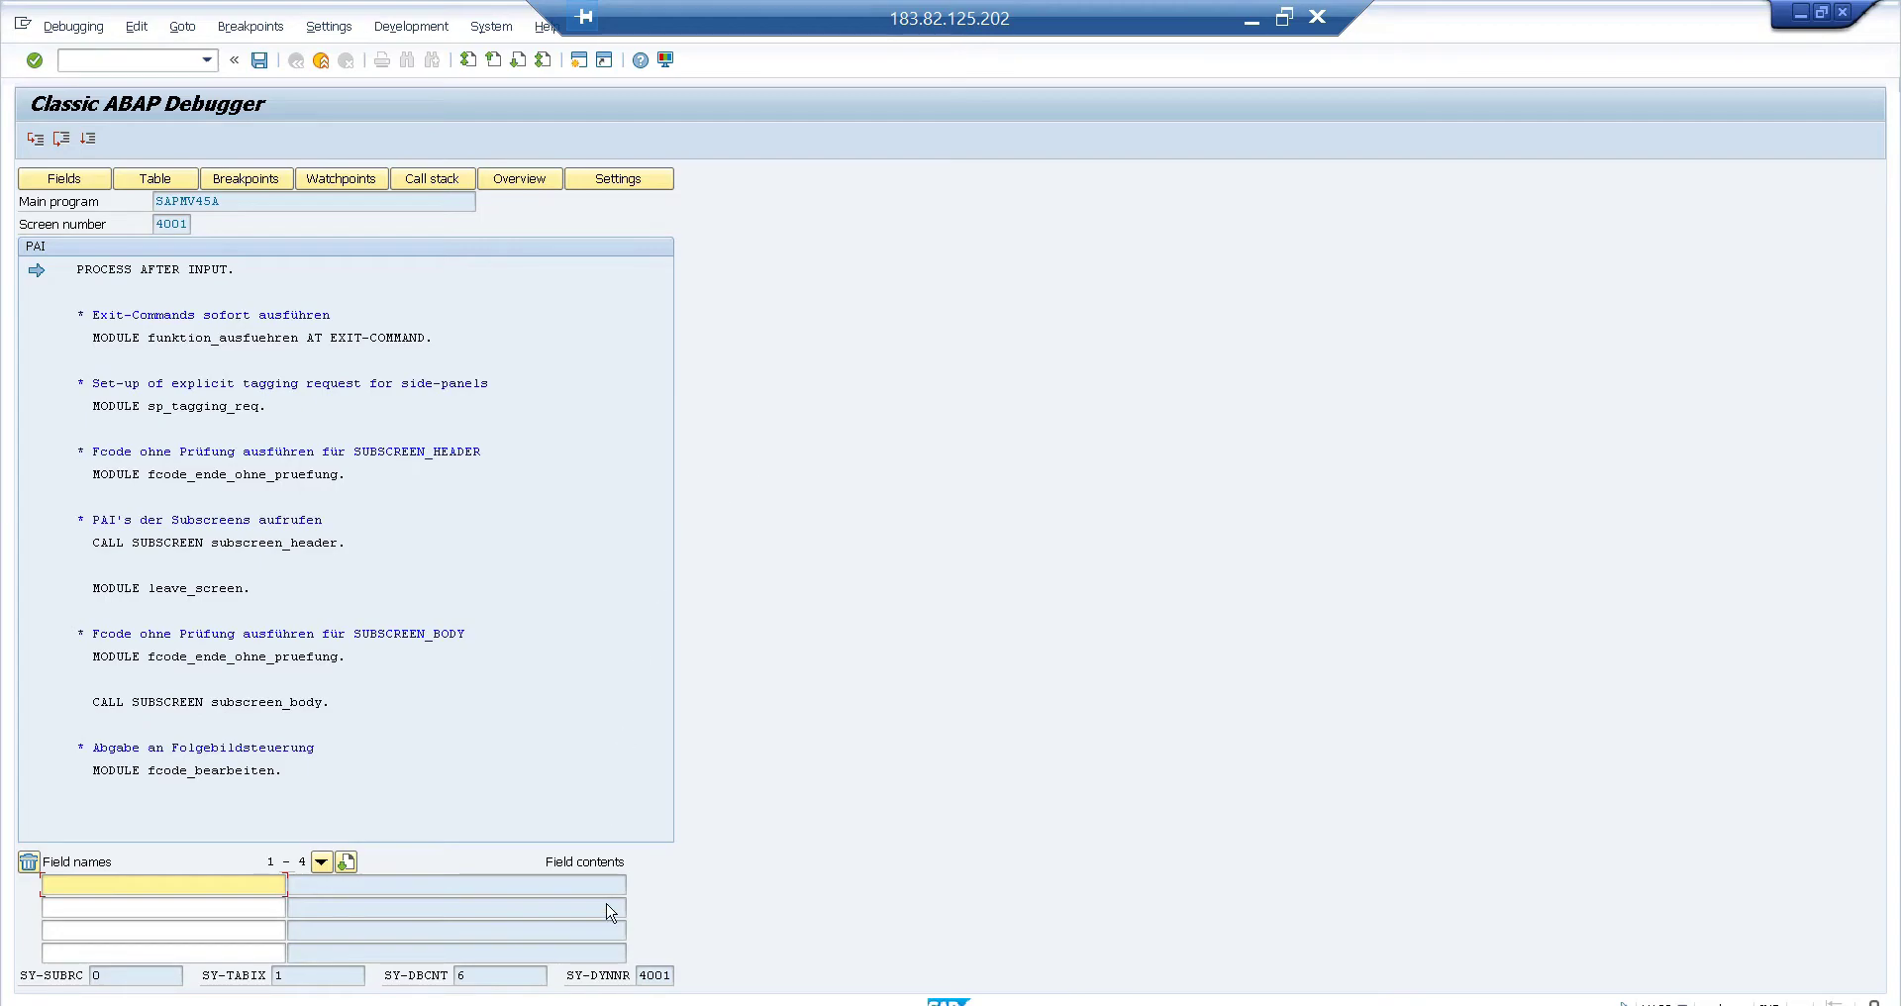
Step: Close the extra Message Maintenance window, try to close the Dictionary table display window, and return to the debugger
{"action": "left_click", "coordinate": [336, 1005]}
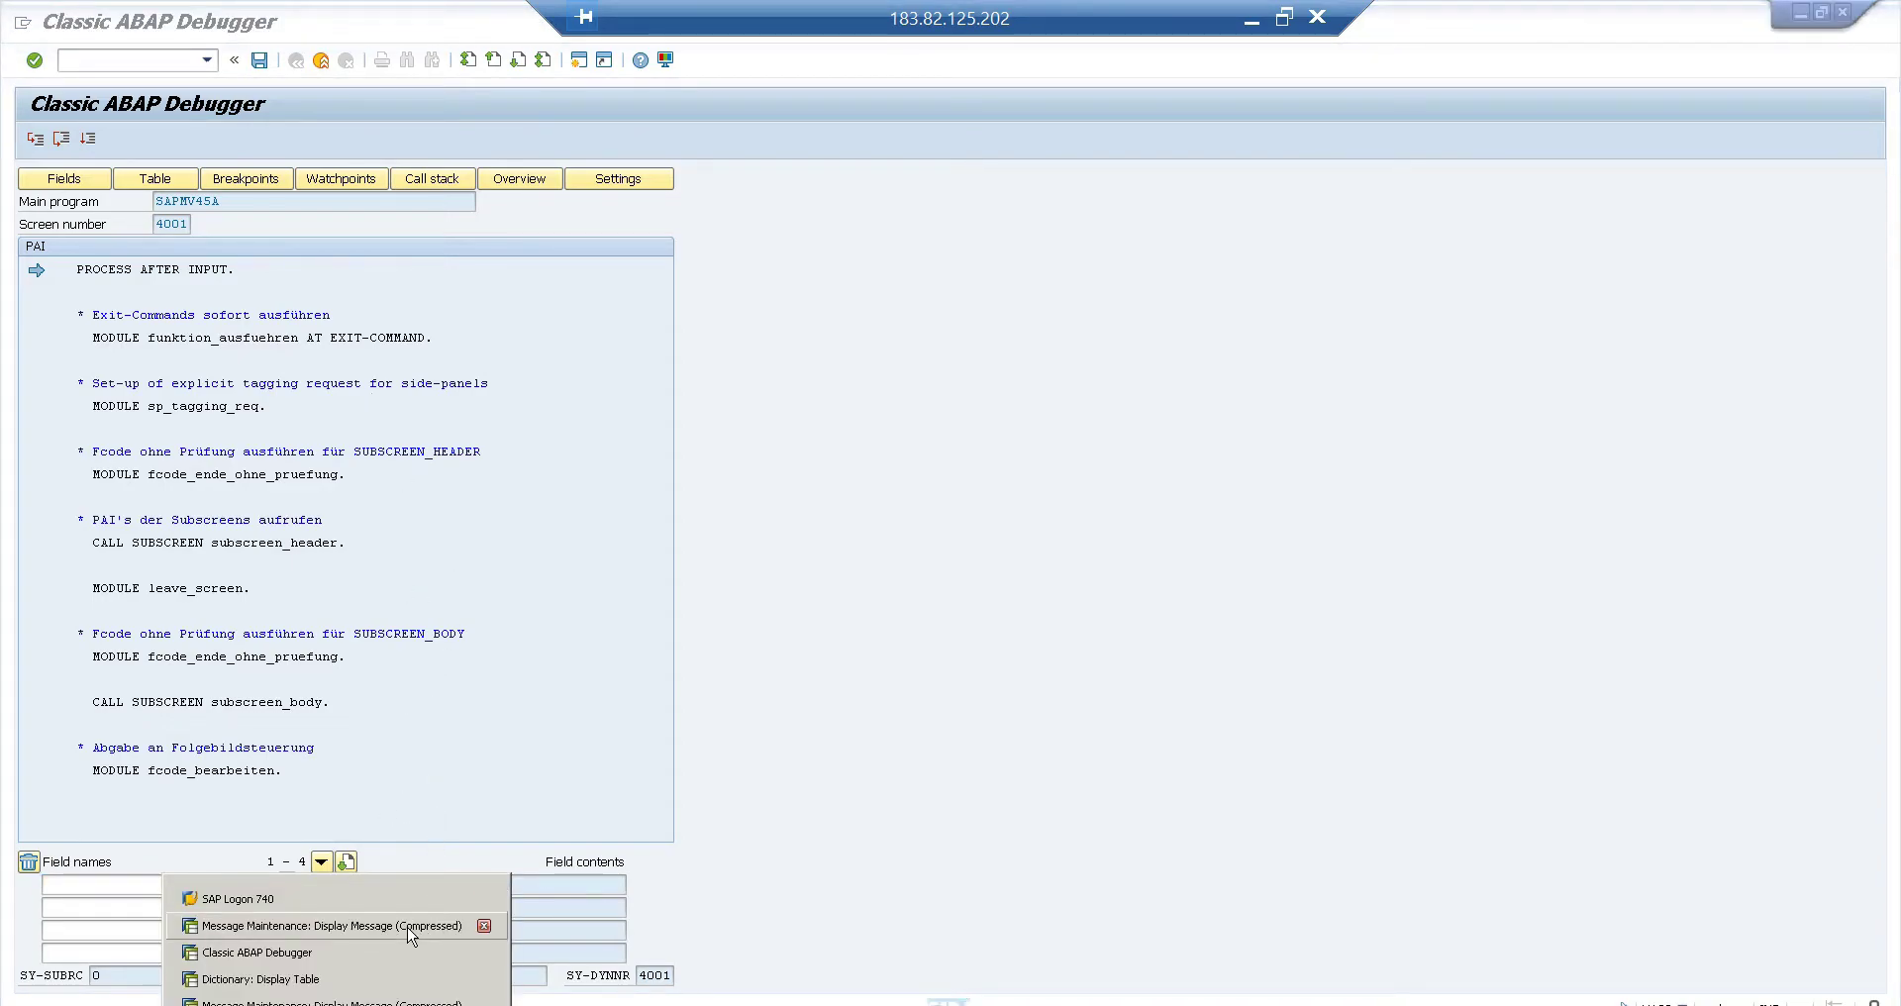
{"action": "left_click", "coordinate": [484, 926]}
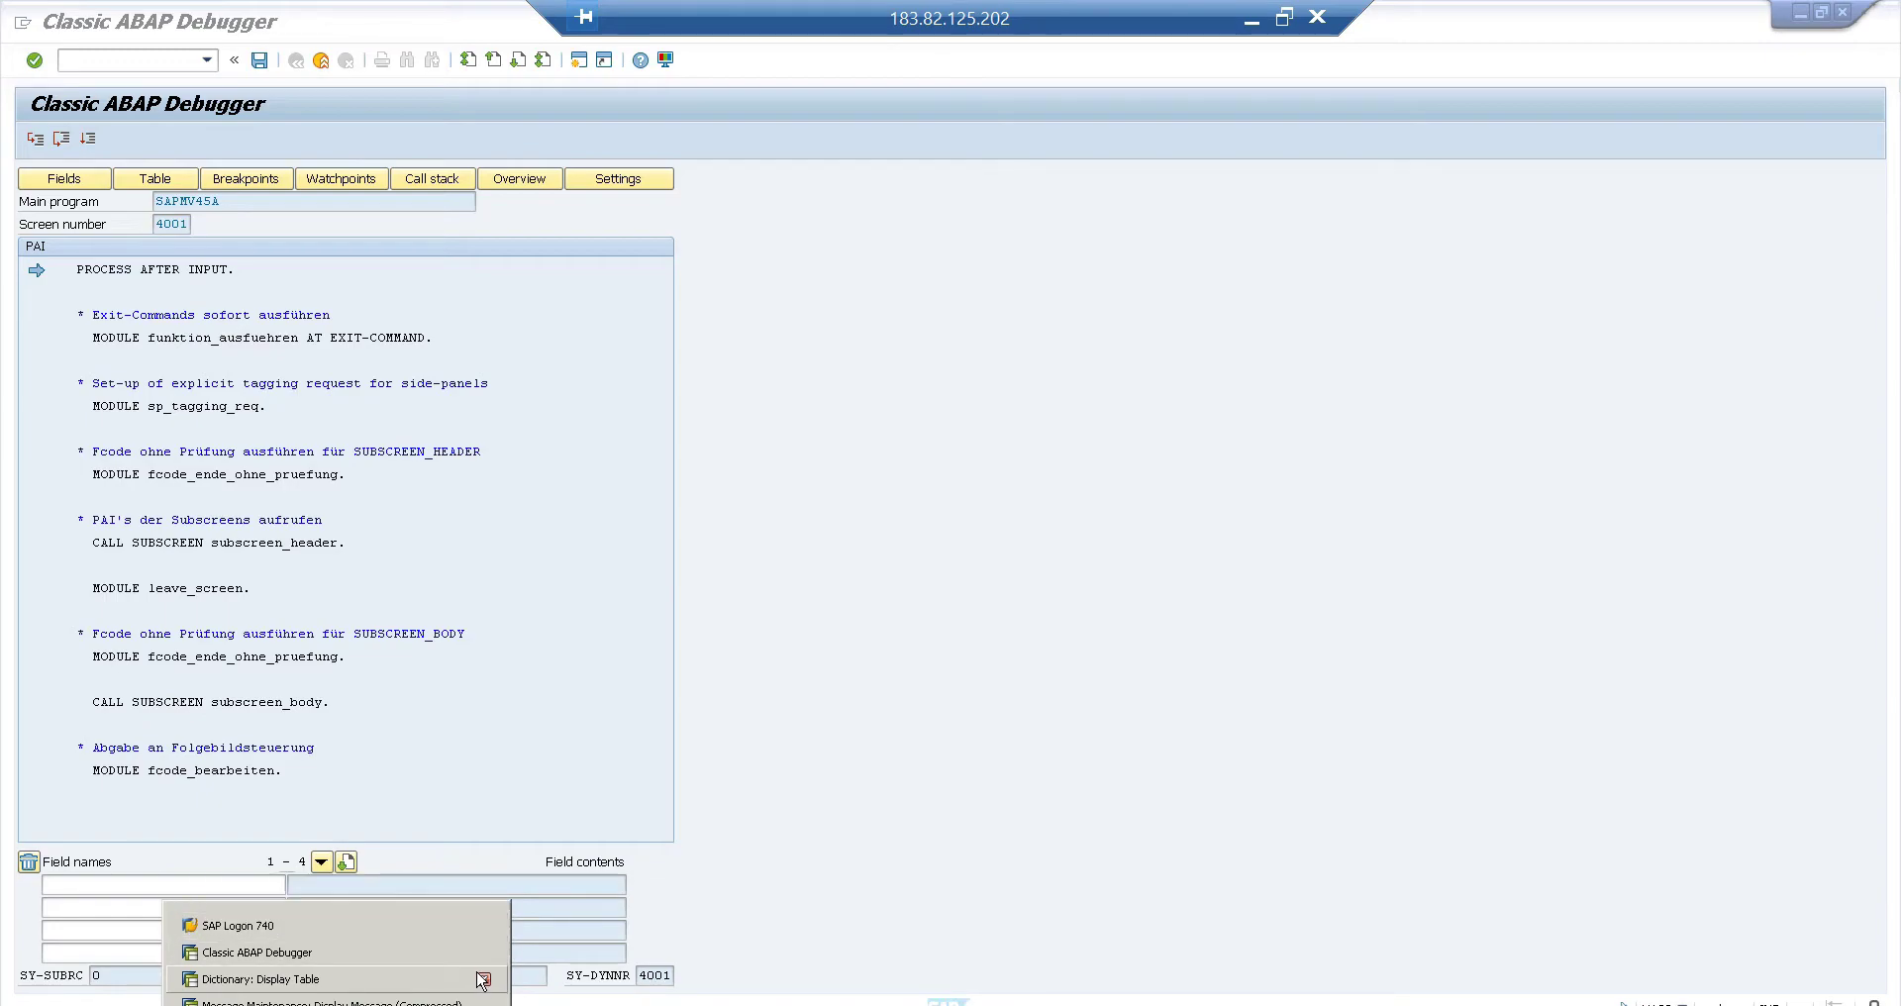
{"action": "left_click", "coordinate": [484, 980]}
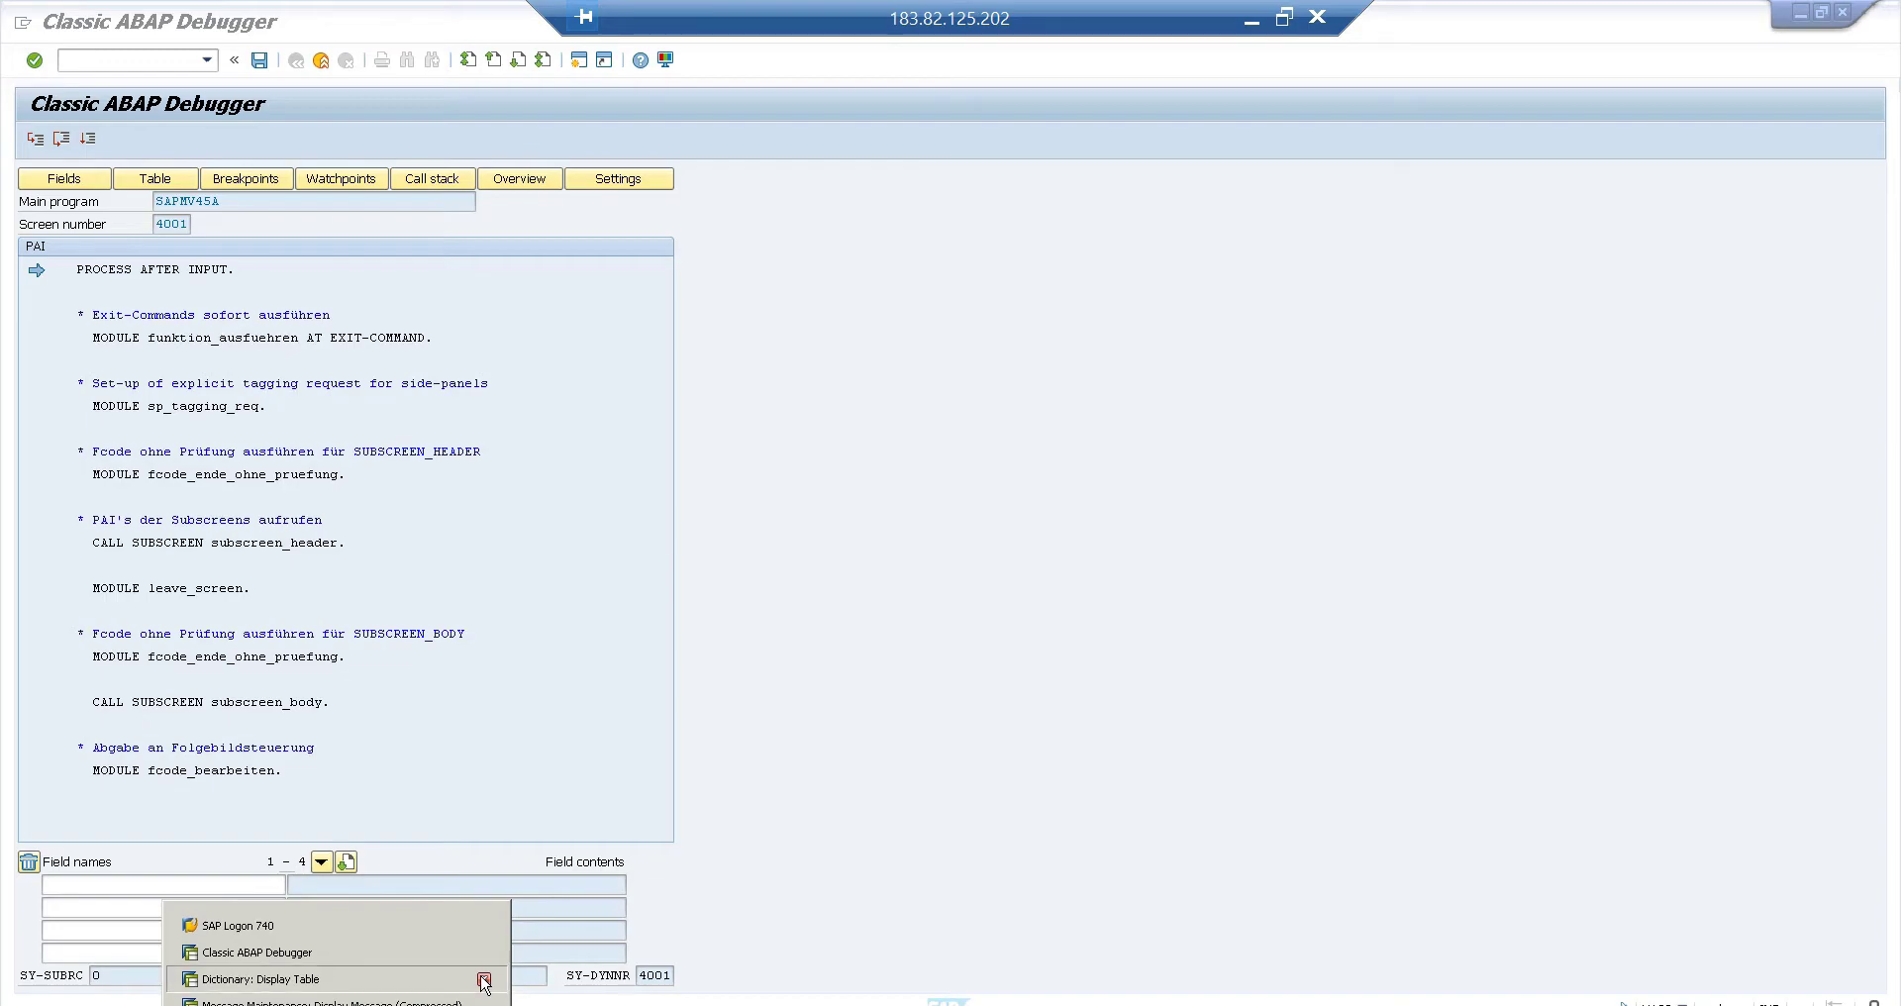
{"action": "left_click", "coordinate": [382, 445]}
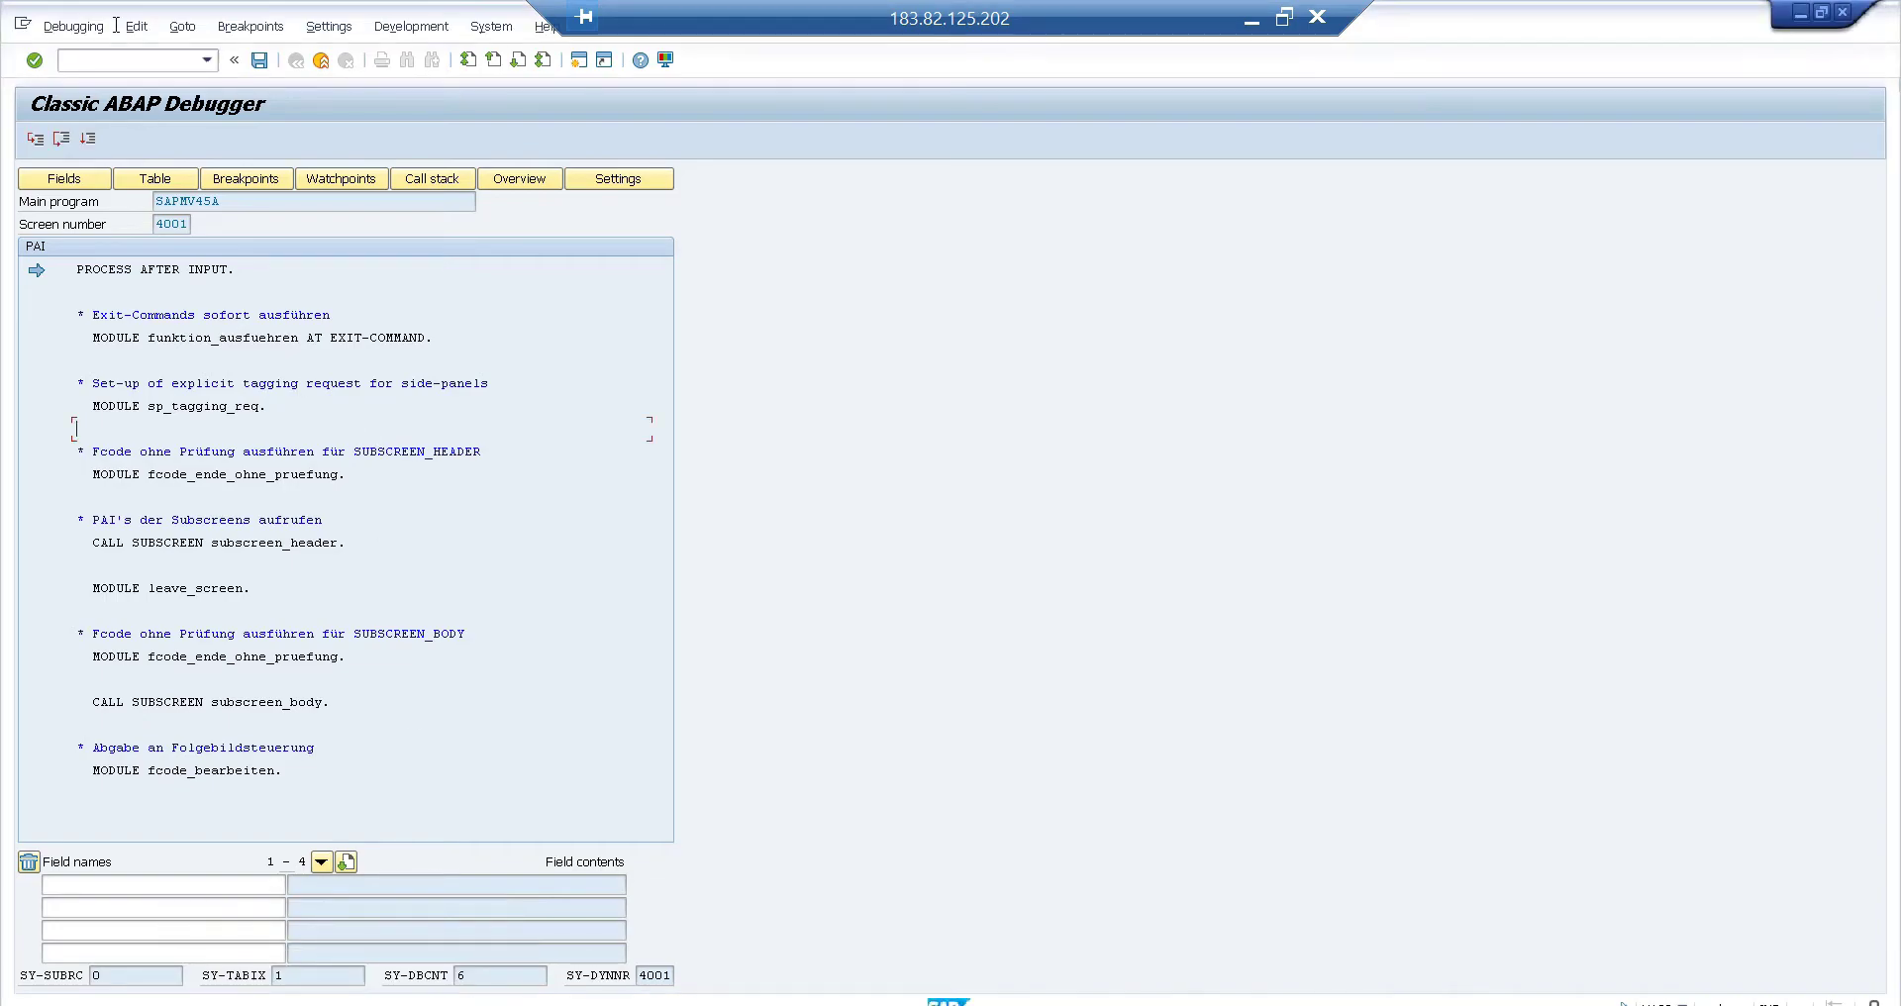
Step: Switch to the standard ABAP debugger and display the variable VBAK-NETWR with its value
{"action": "left_click", "coordinate": [77, 30]}
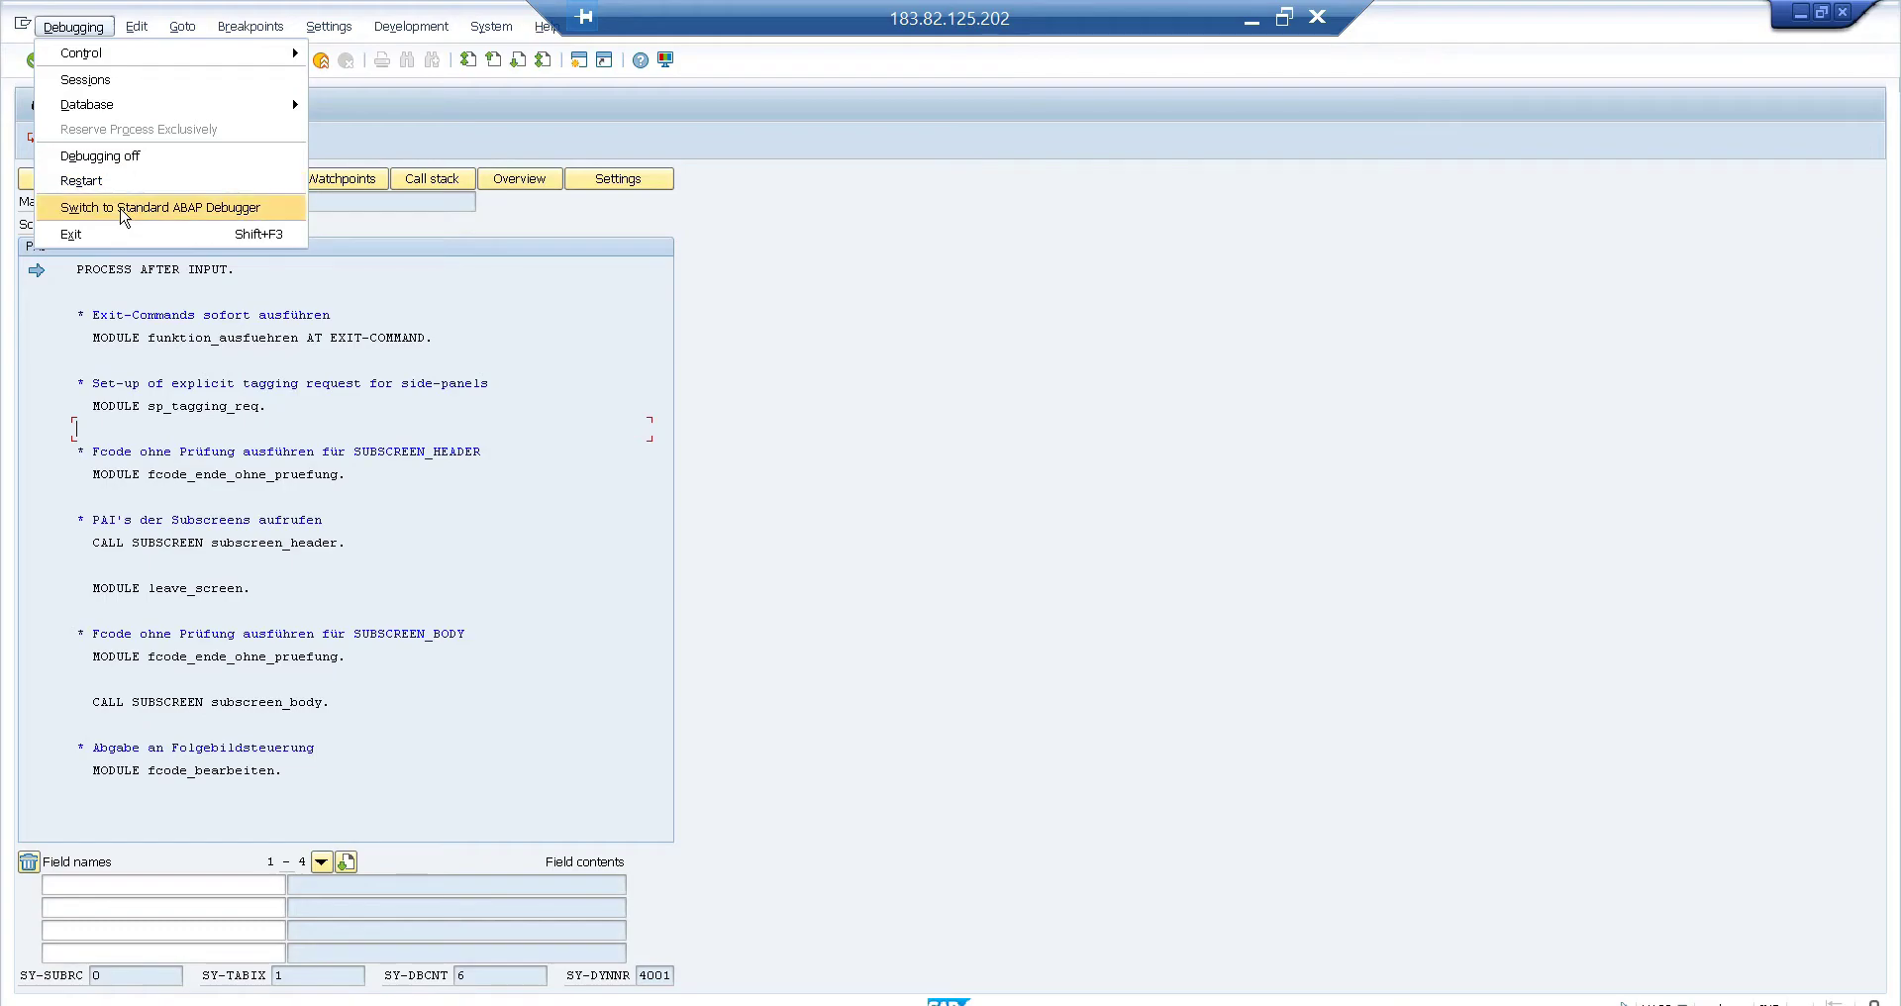
{"action": "left_click", "coordinate": [124, 210]}
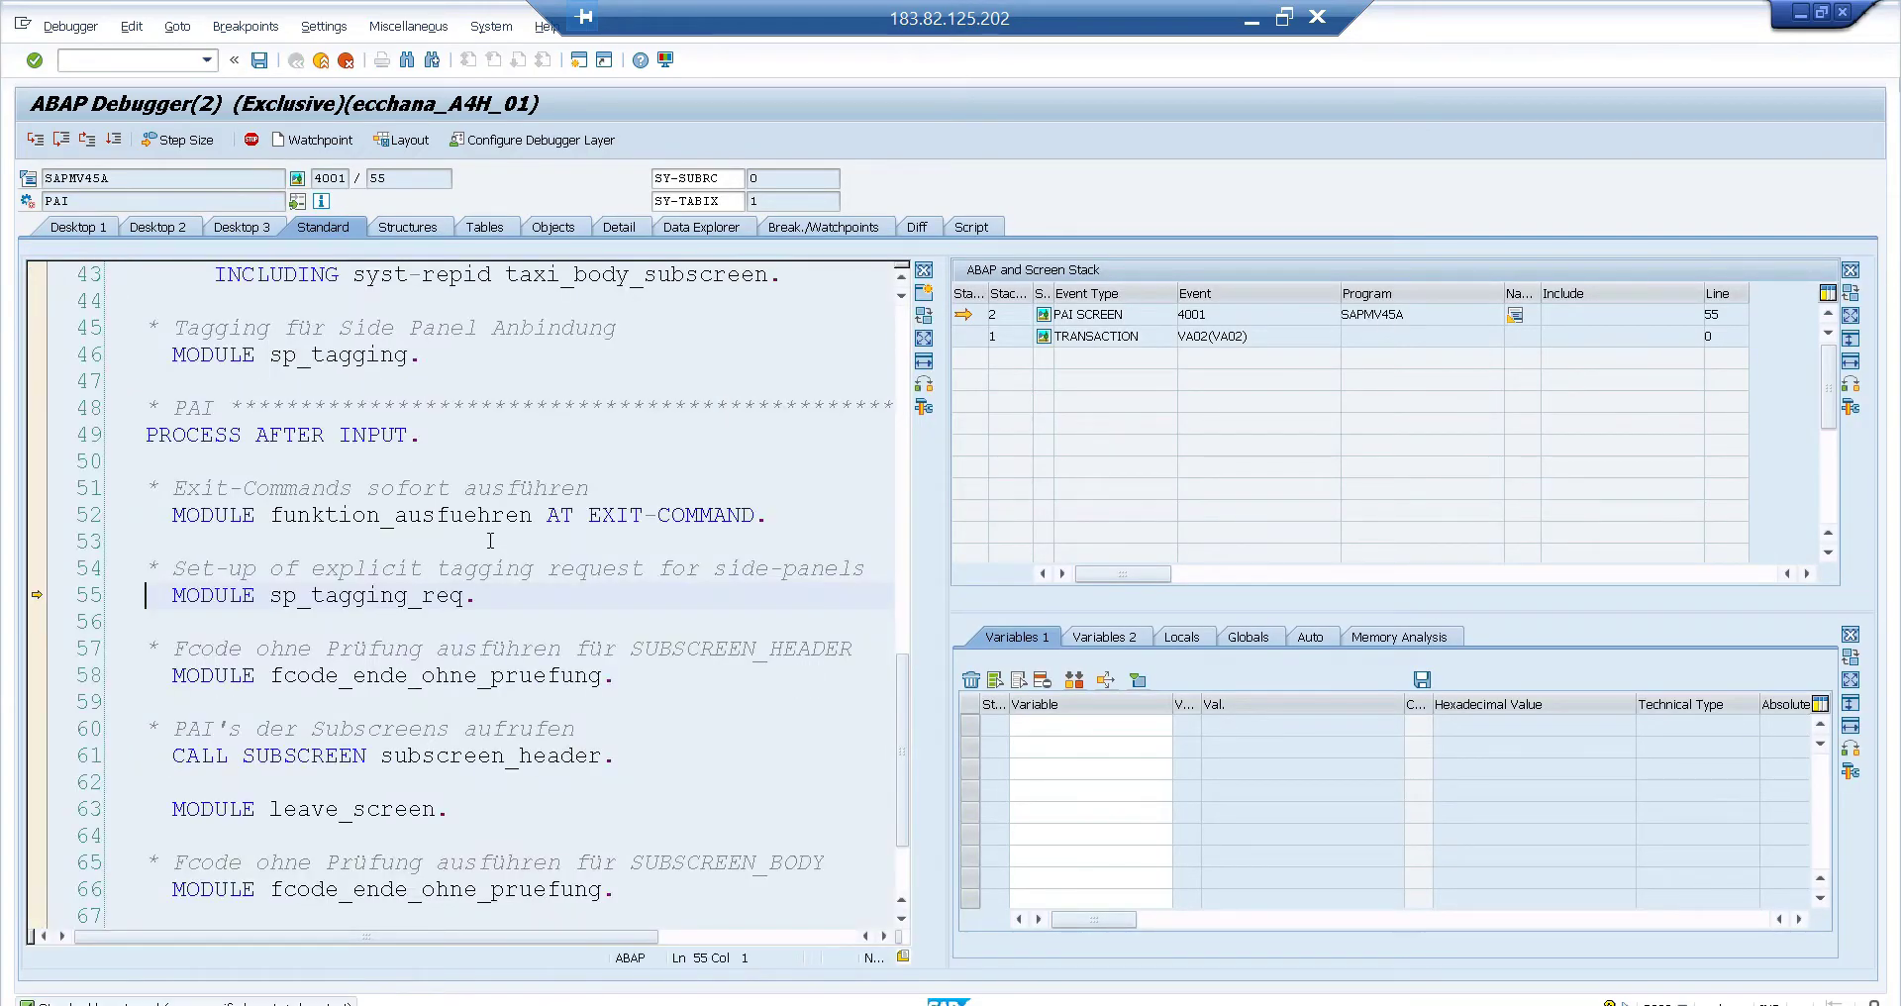
{"action": "left_click", "coordinate": [1051, 730]}
{"action": "key", "text": "ctrl+v"}
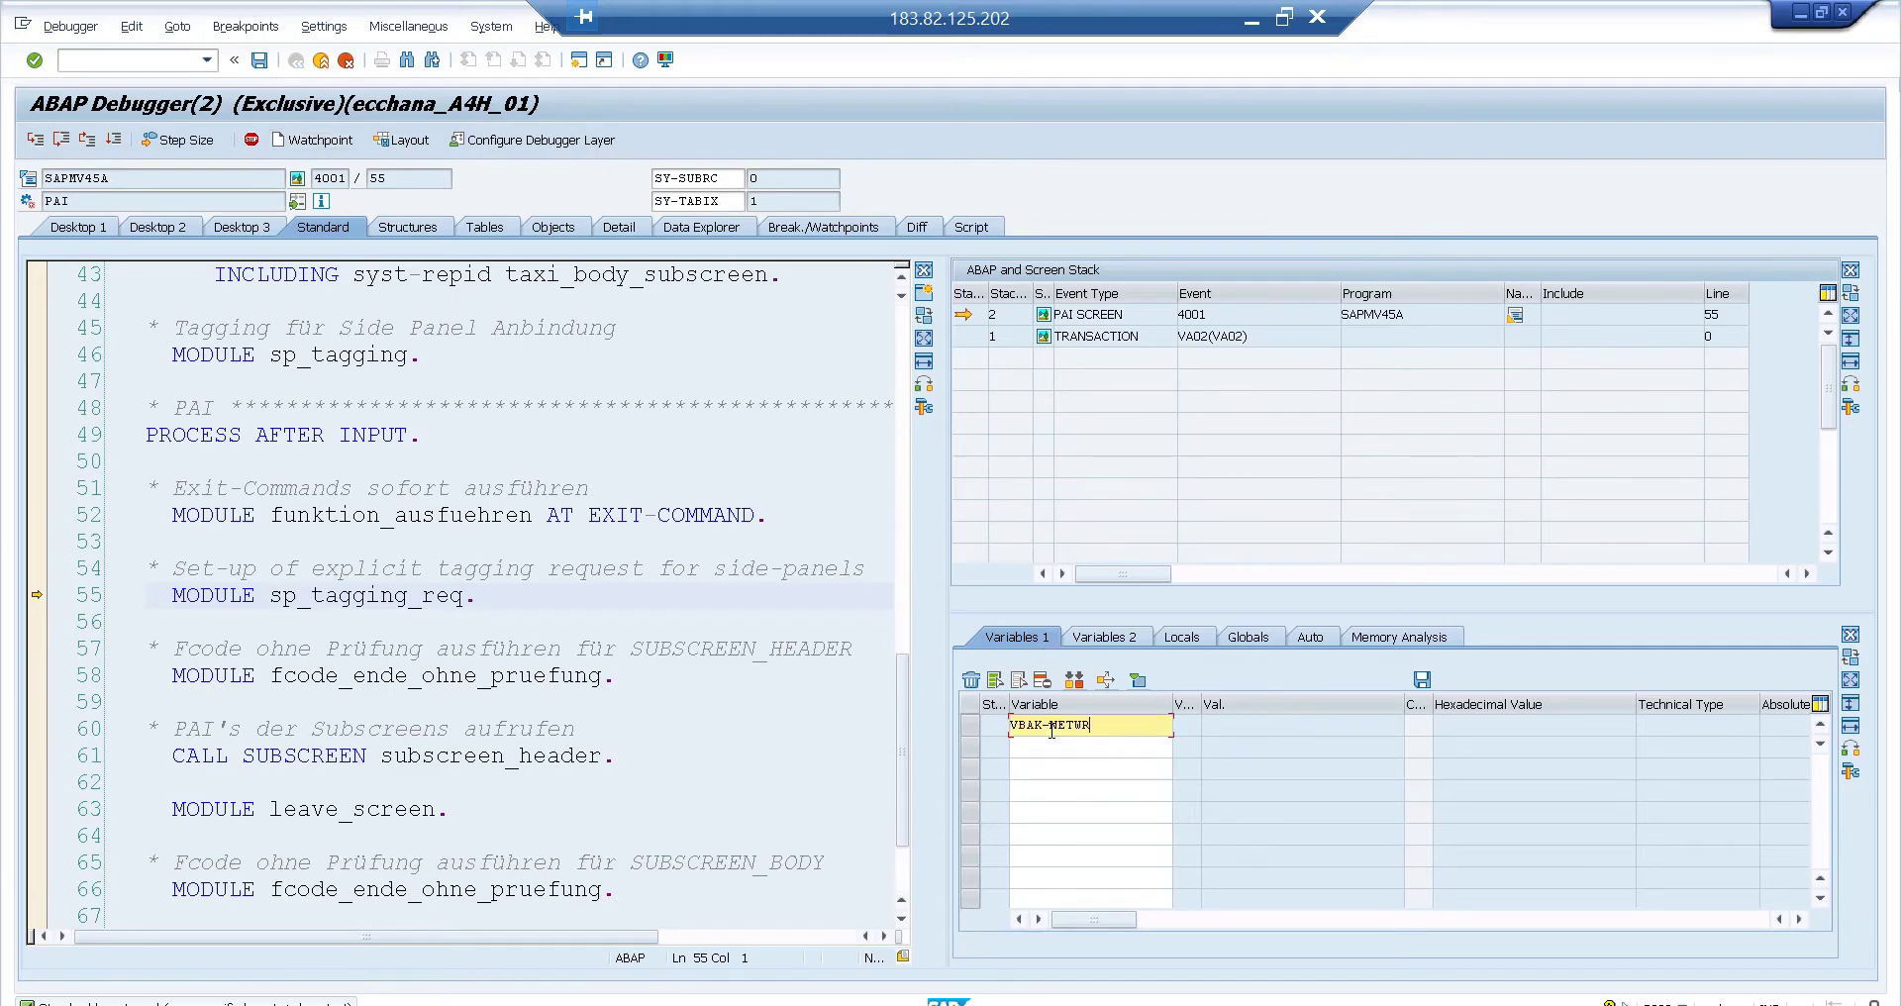
{"action": "key", "text": "Return"}
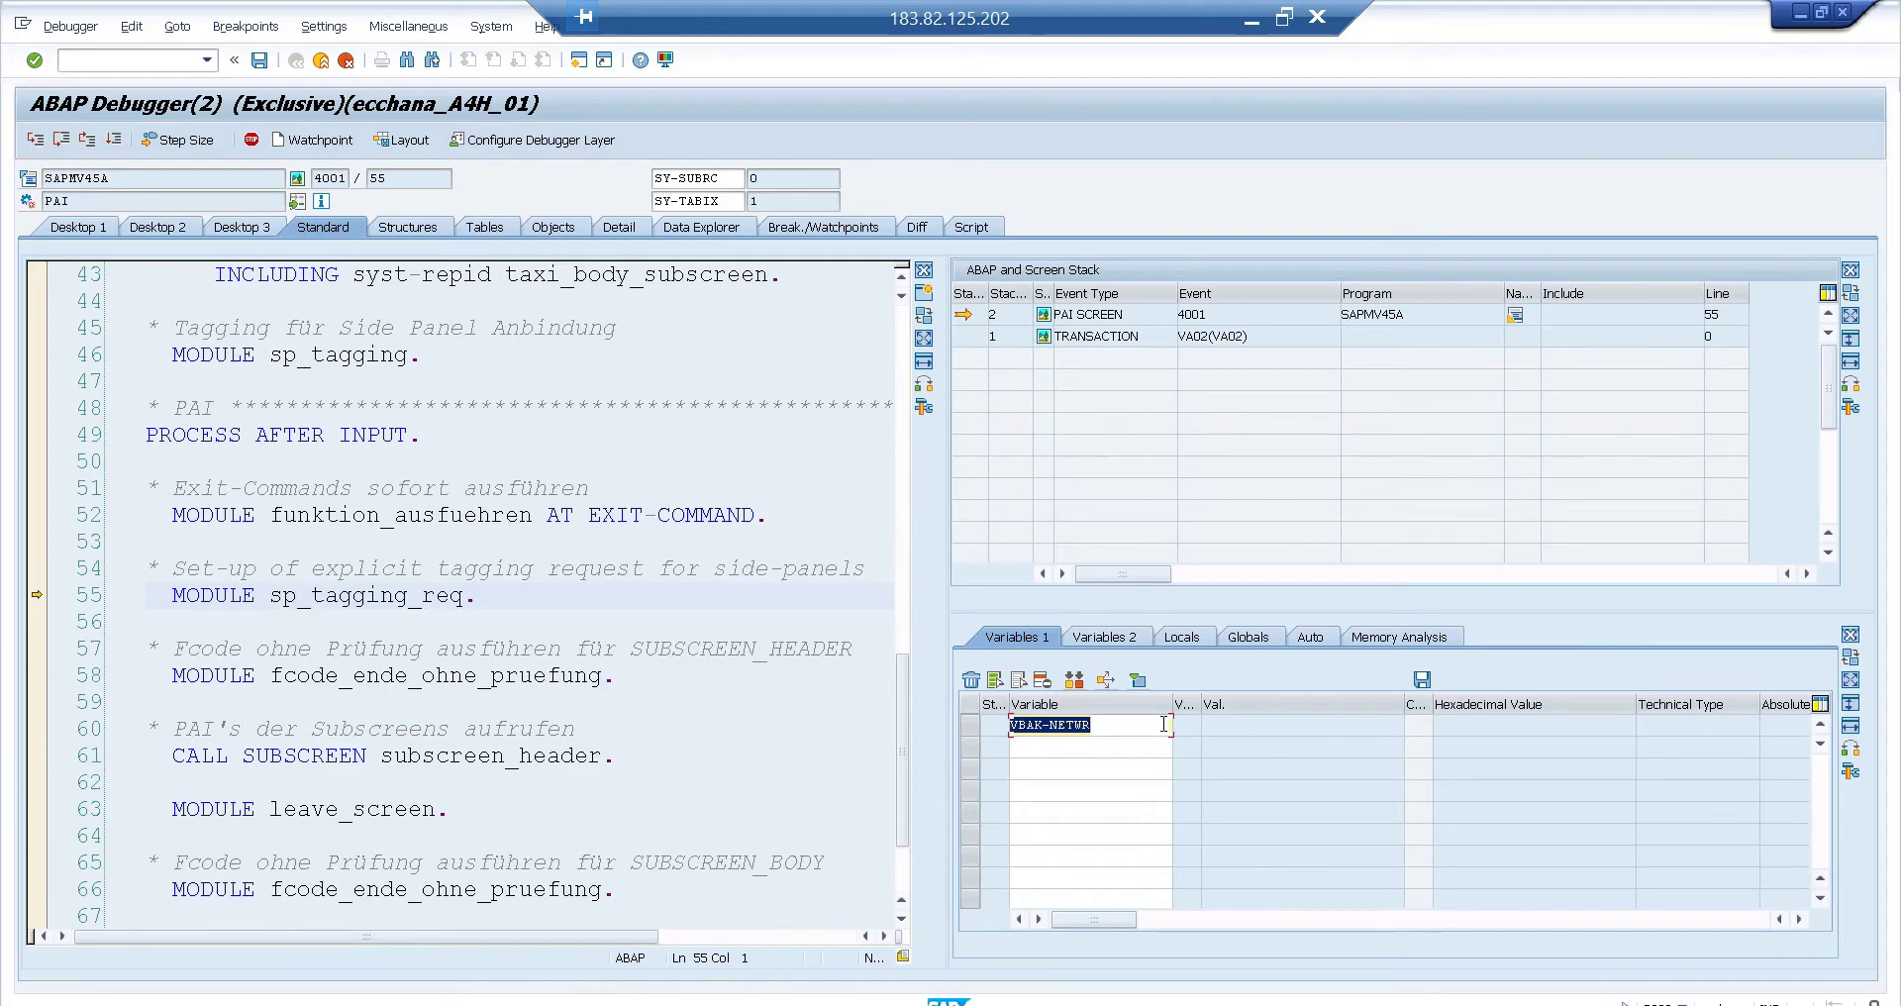
{"action": "left_click", "coordinate": [1236, 728]}
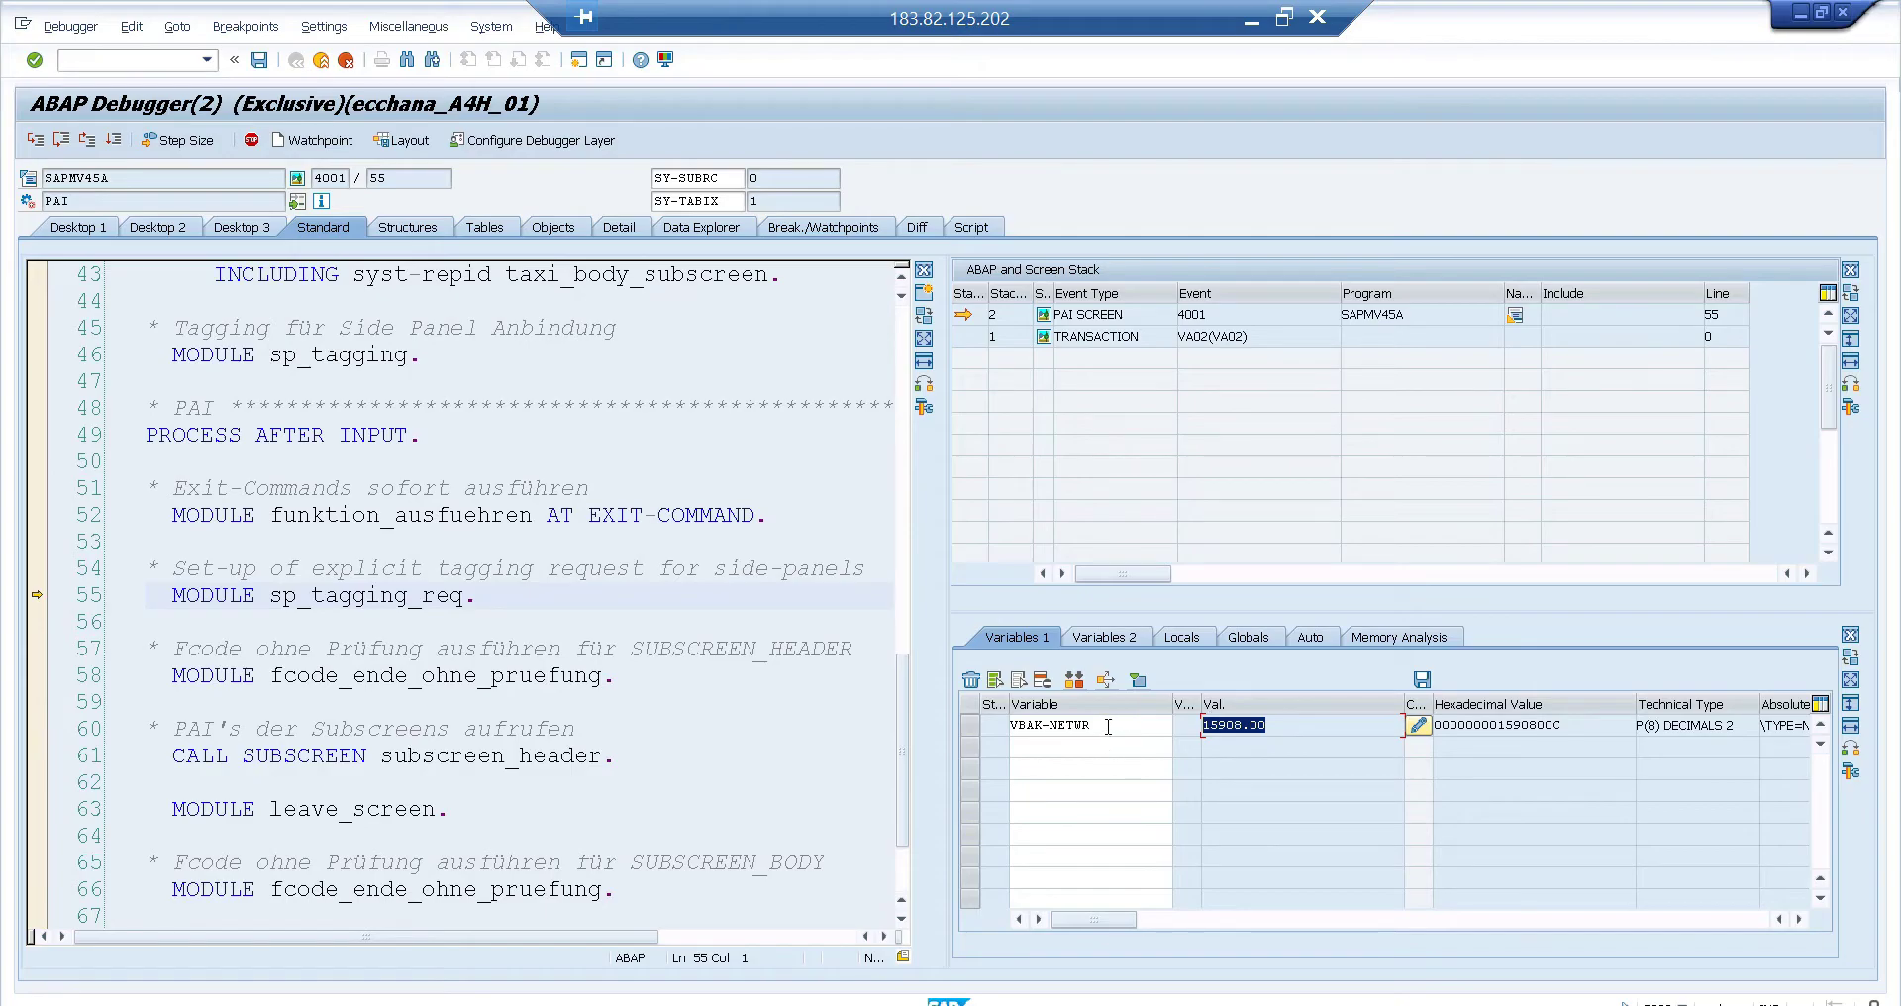
Step: Create a watchpoint on the variable VBAK-NETWR in program SAPMV45A
{"action": "left_click", "coordinate": [1108, 726]}
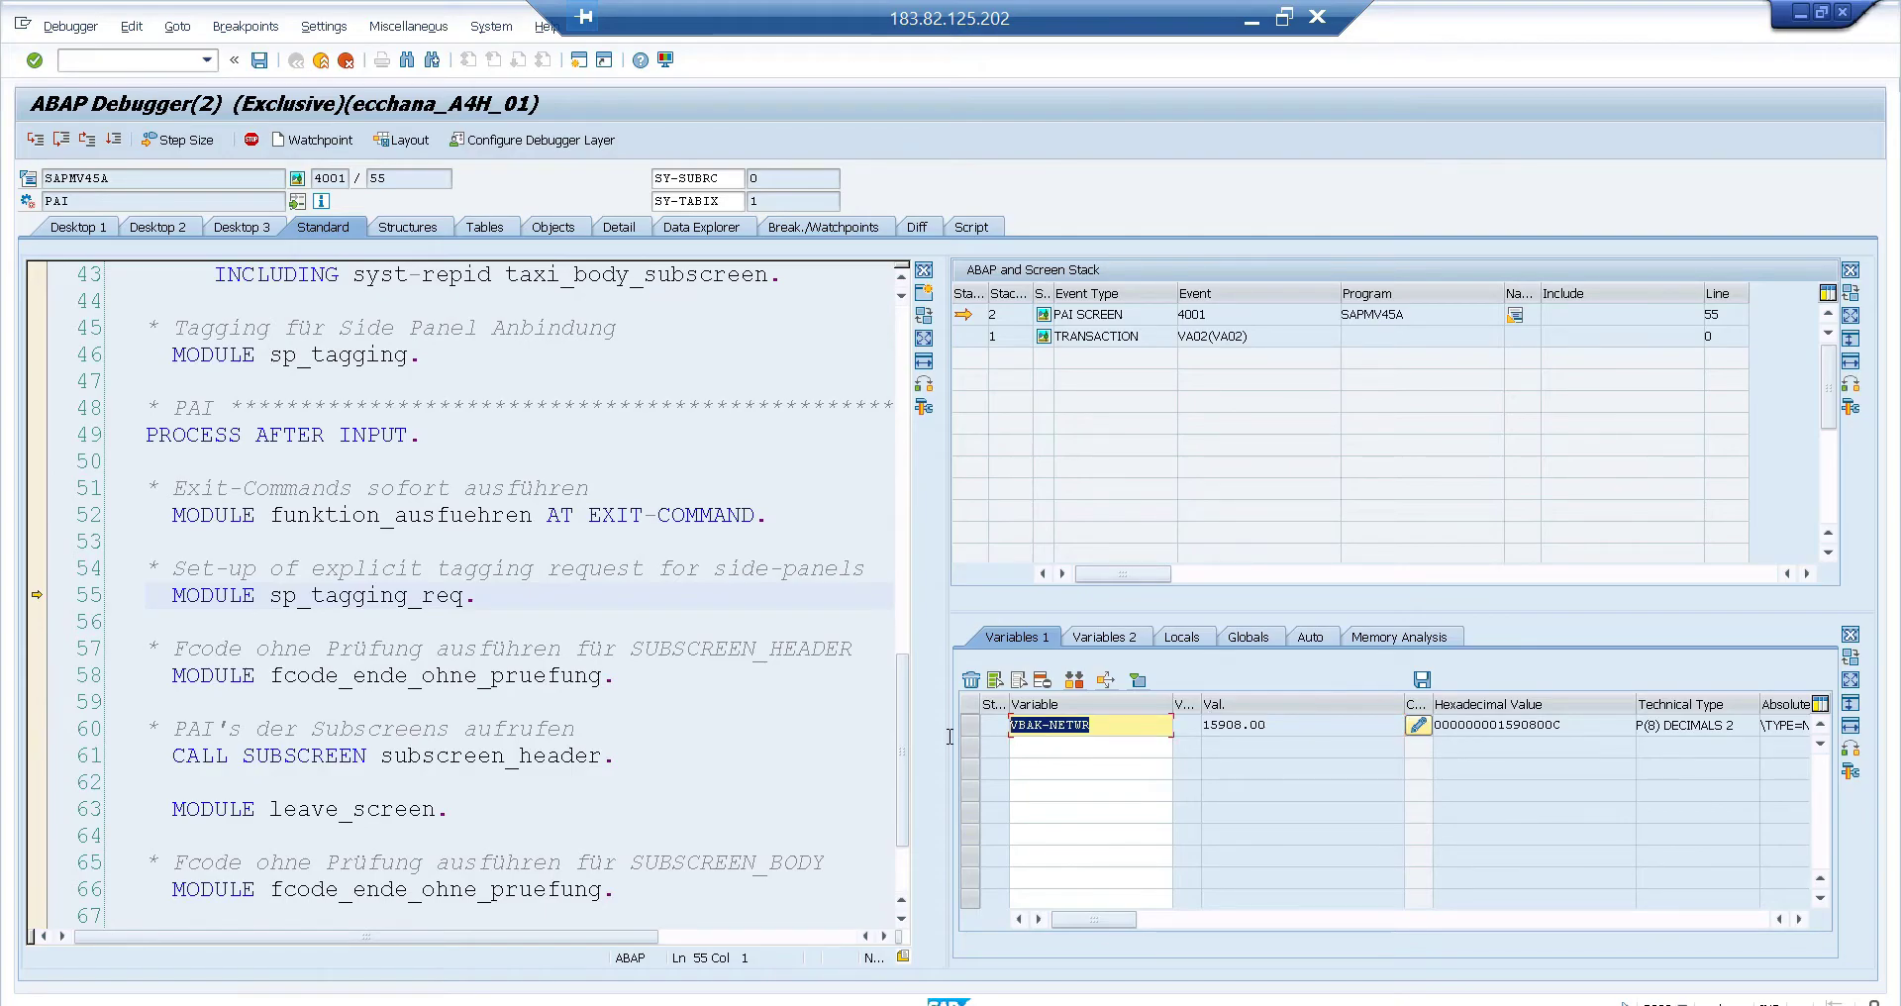
{"action": "key", "text": "ctrl+c"}
{"action": "left_click", "coordinate": [303, 138]}
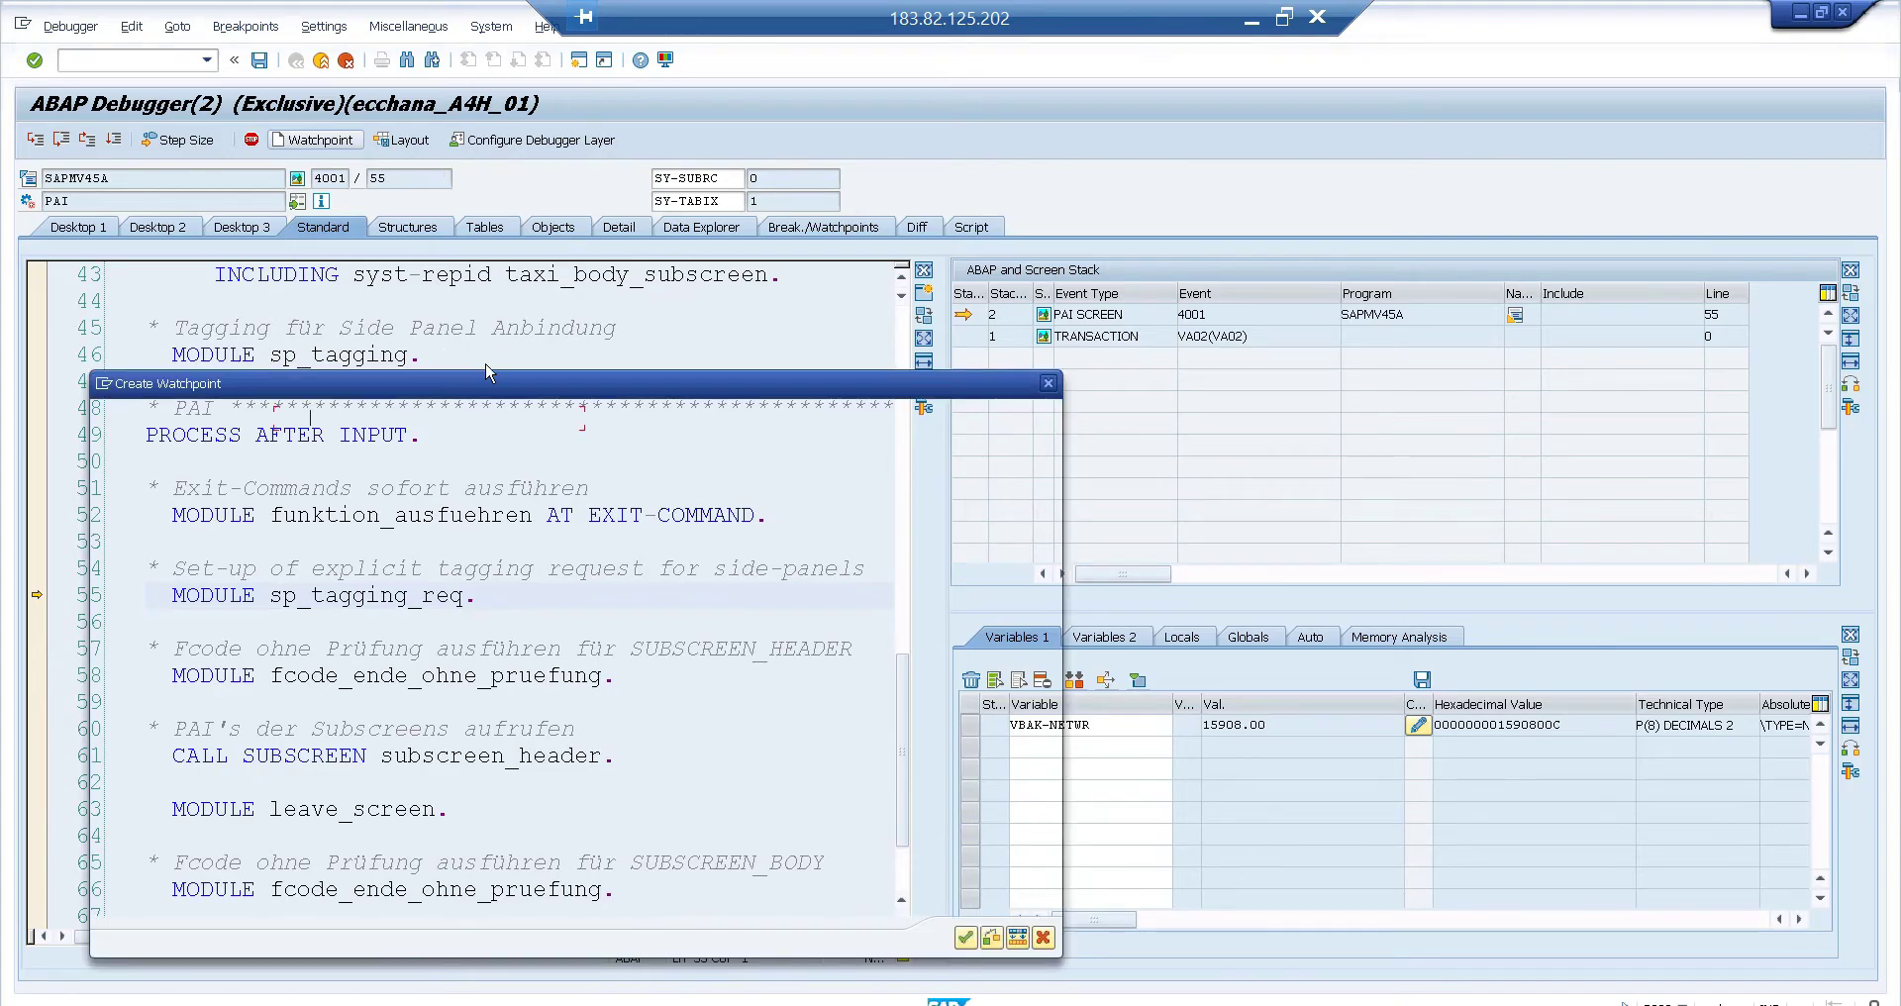
{"action": "key", "text": "BackSpace"}
{"action": "key", "text": "ctrl+v"}
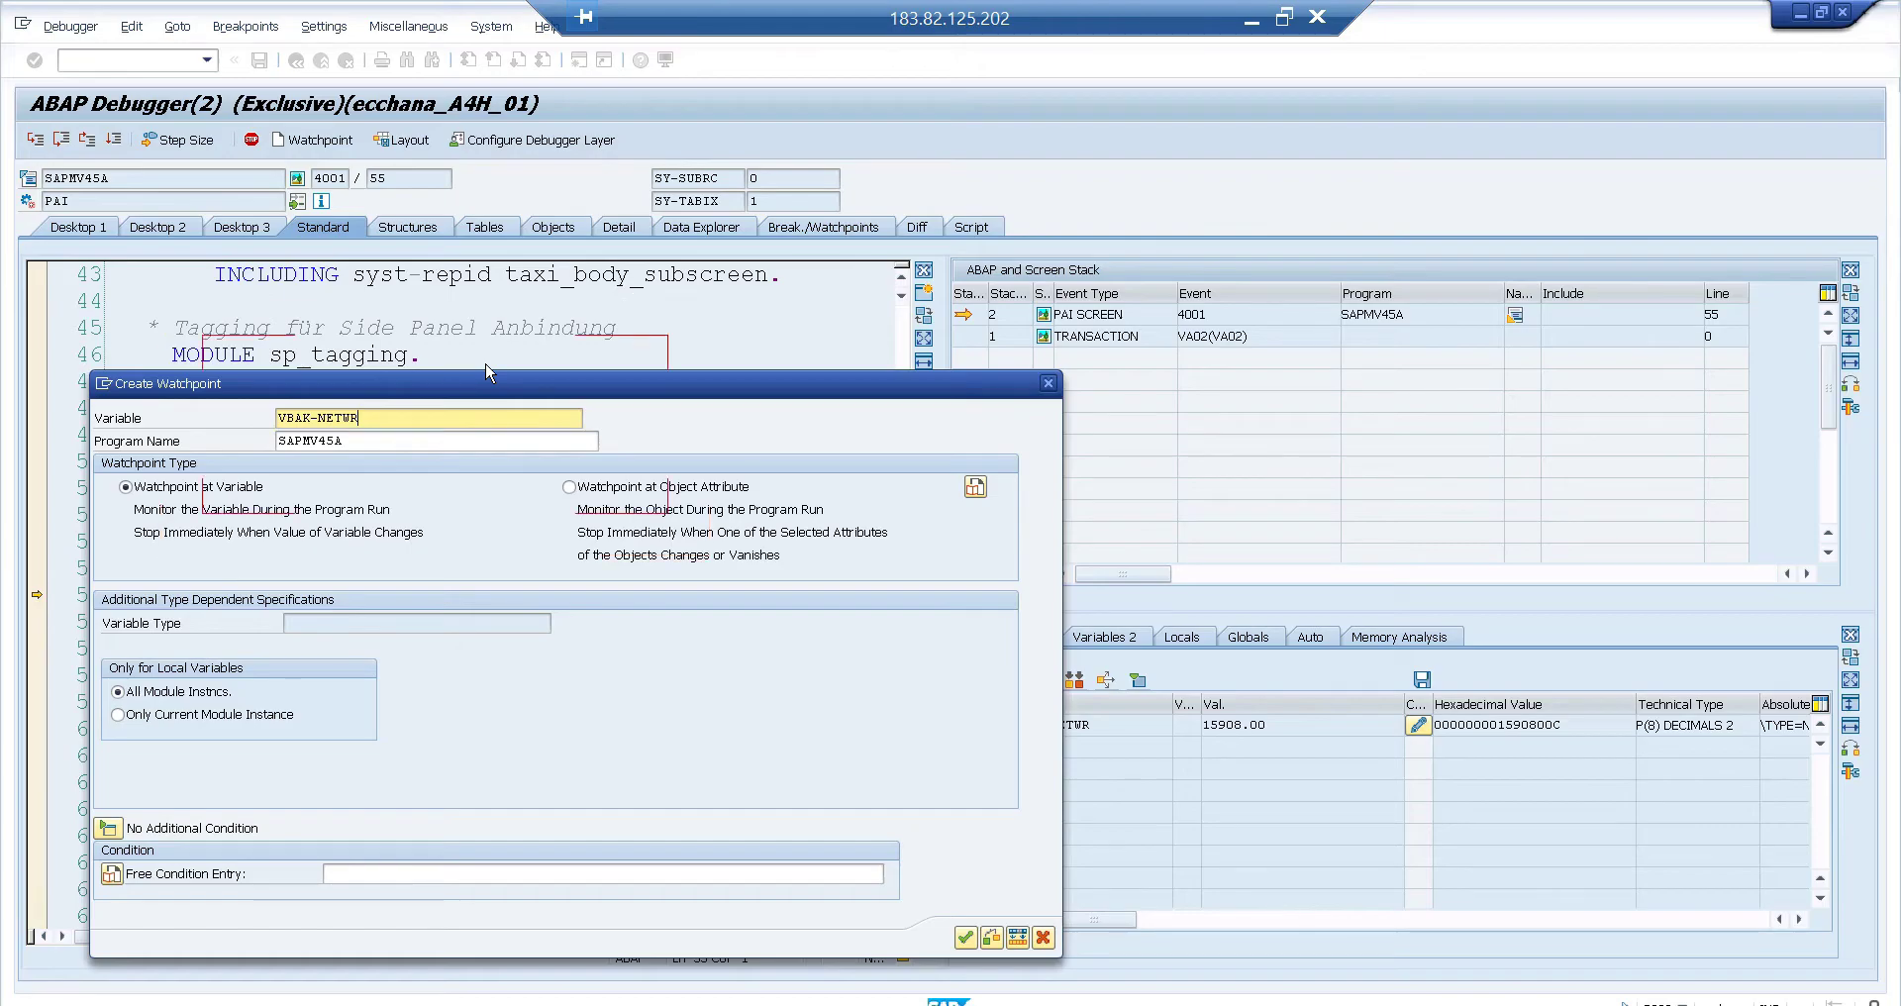
{"action": "key", "text": "Return"}
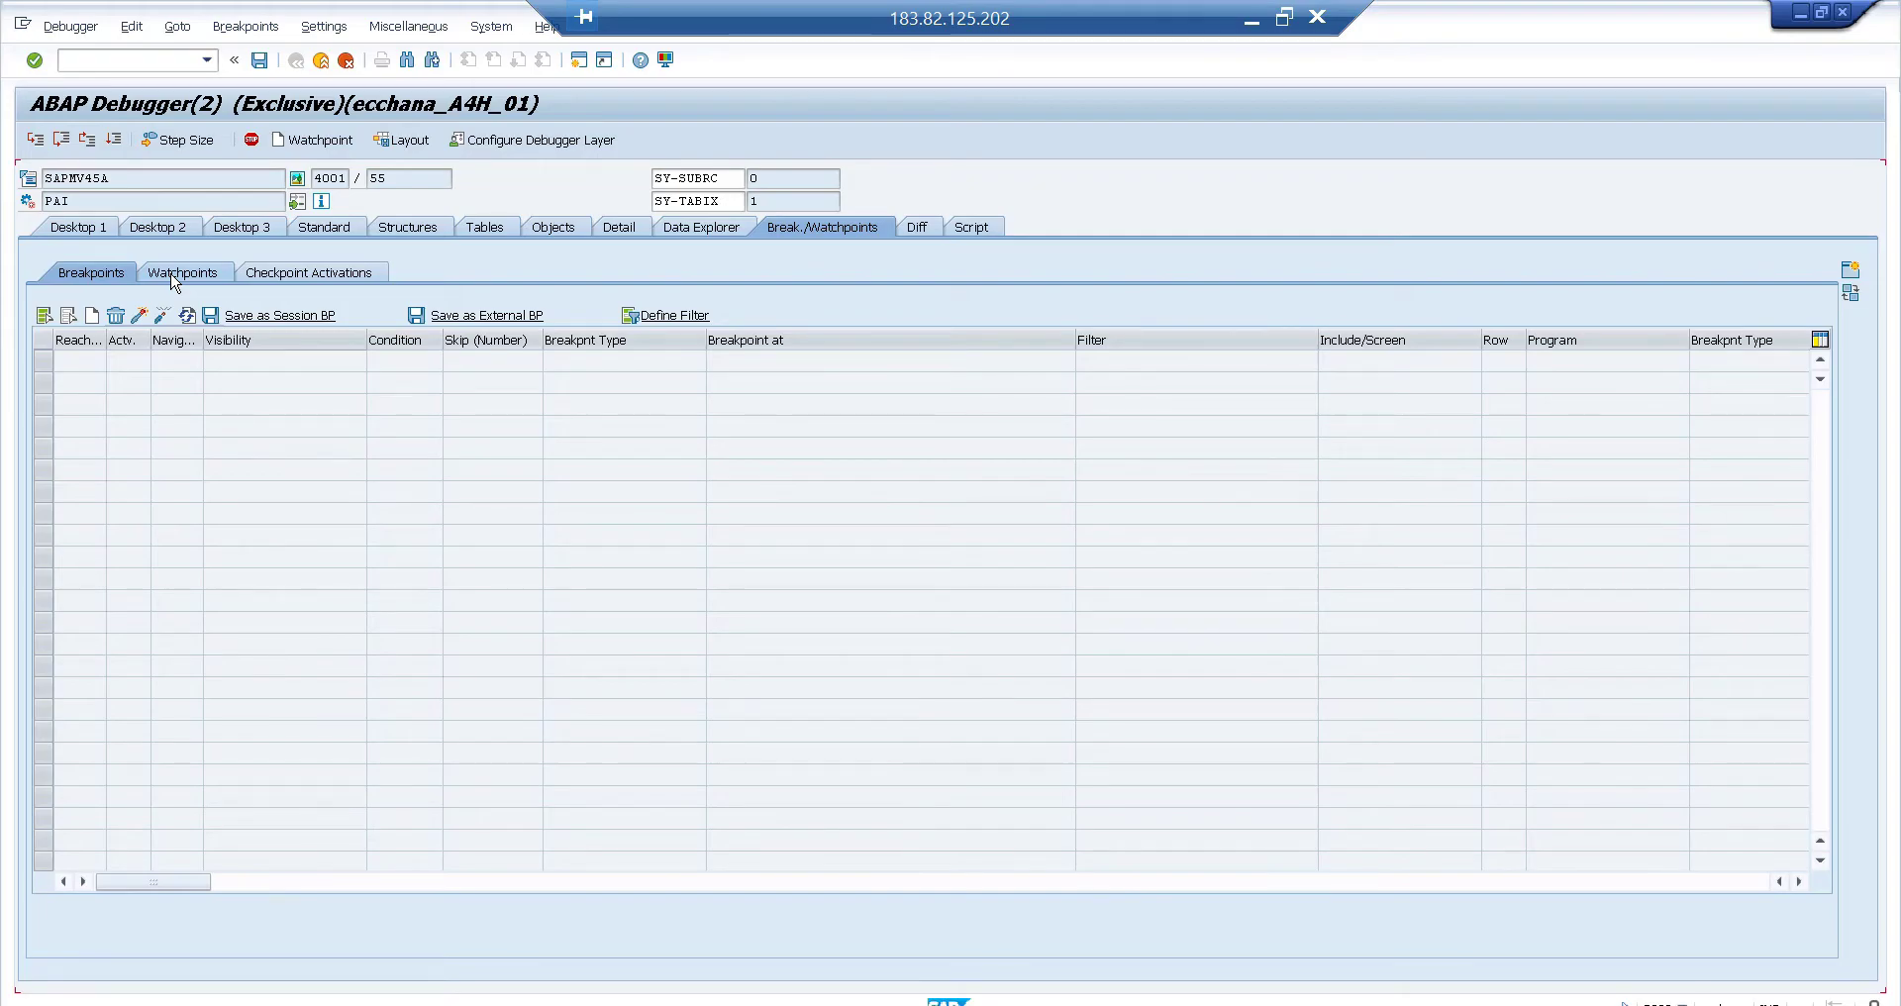
Step: Check the variable name and current value of the new watchpoint in the watchpoint list
{"action": "left_click", "coordinate": [176, 273]}
{"action": "left_click_drag", "start_coordinate": [342, 361], "coordinate": [245, 360]}
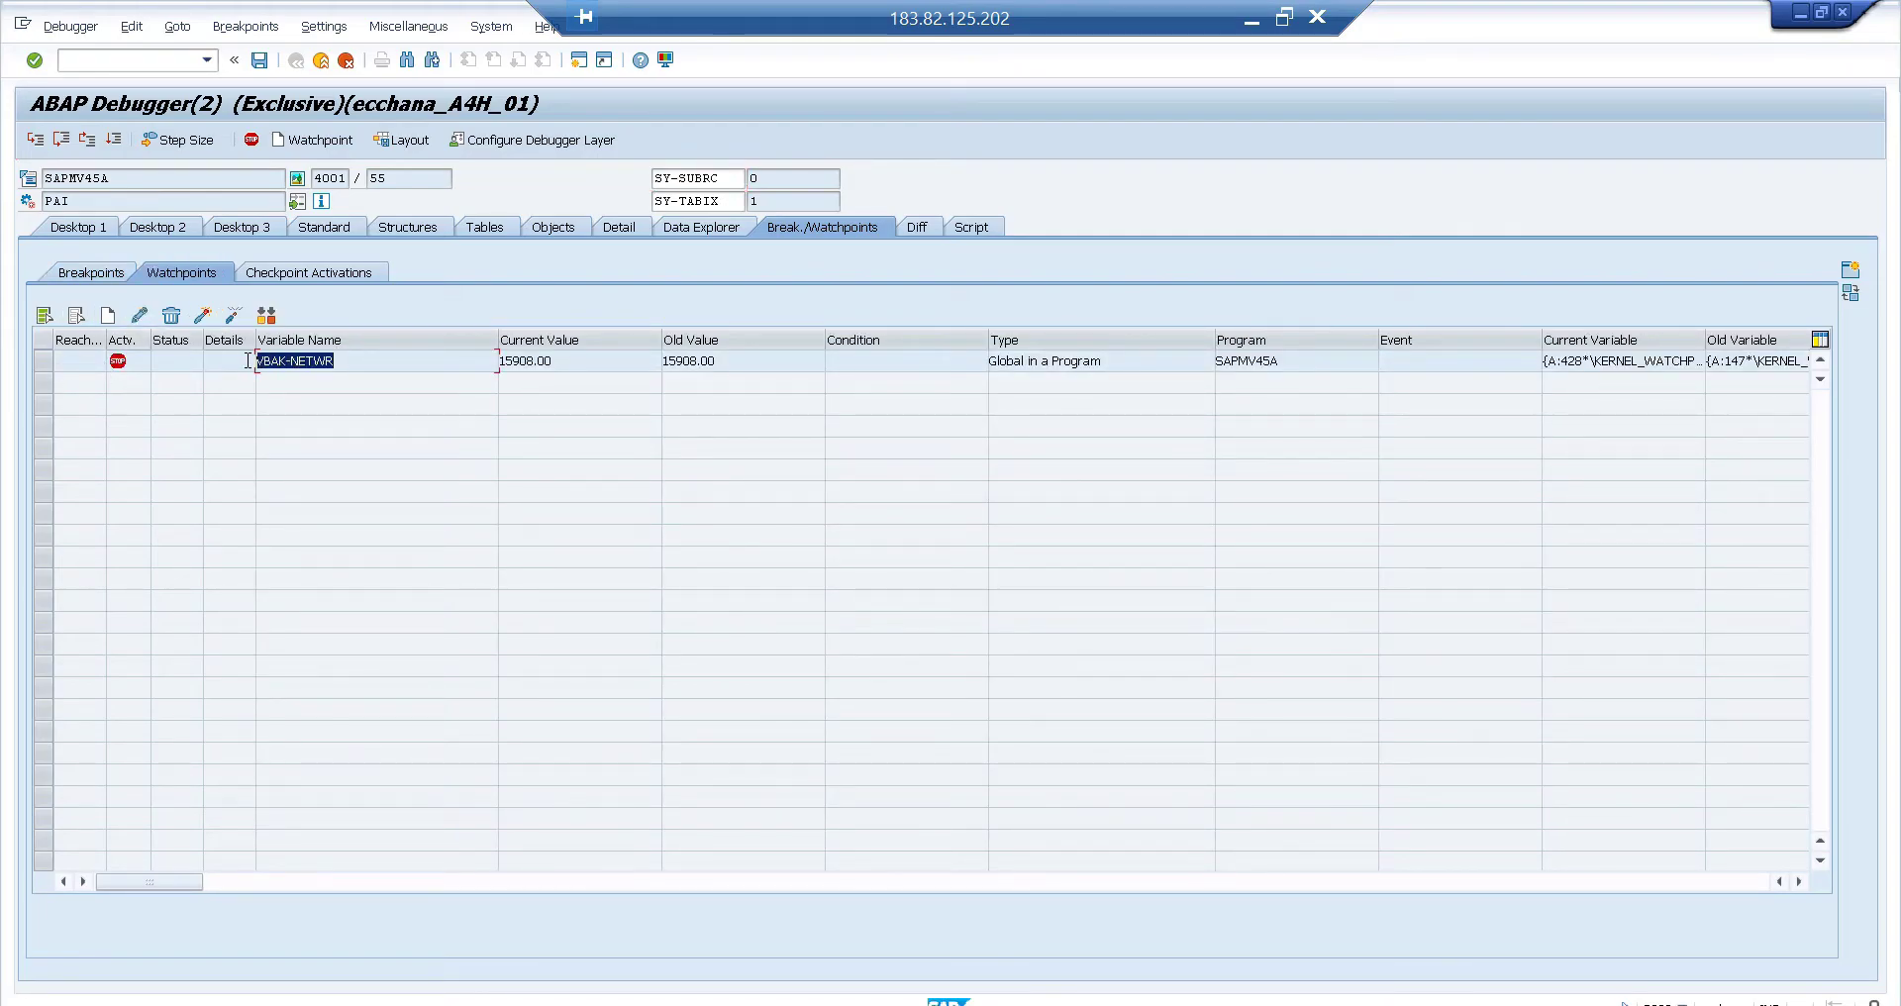
{"action": "left_click_drag", "start_coordinate": [562, 360], "coordinate": [484, 359]}
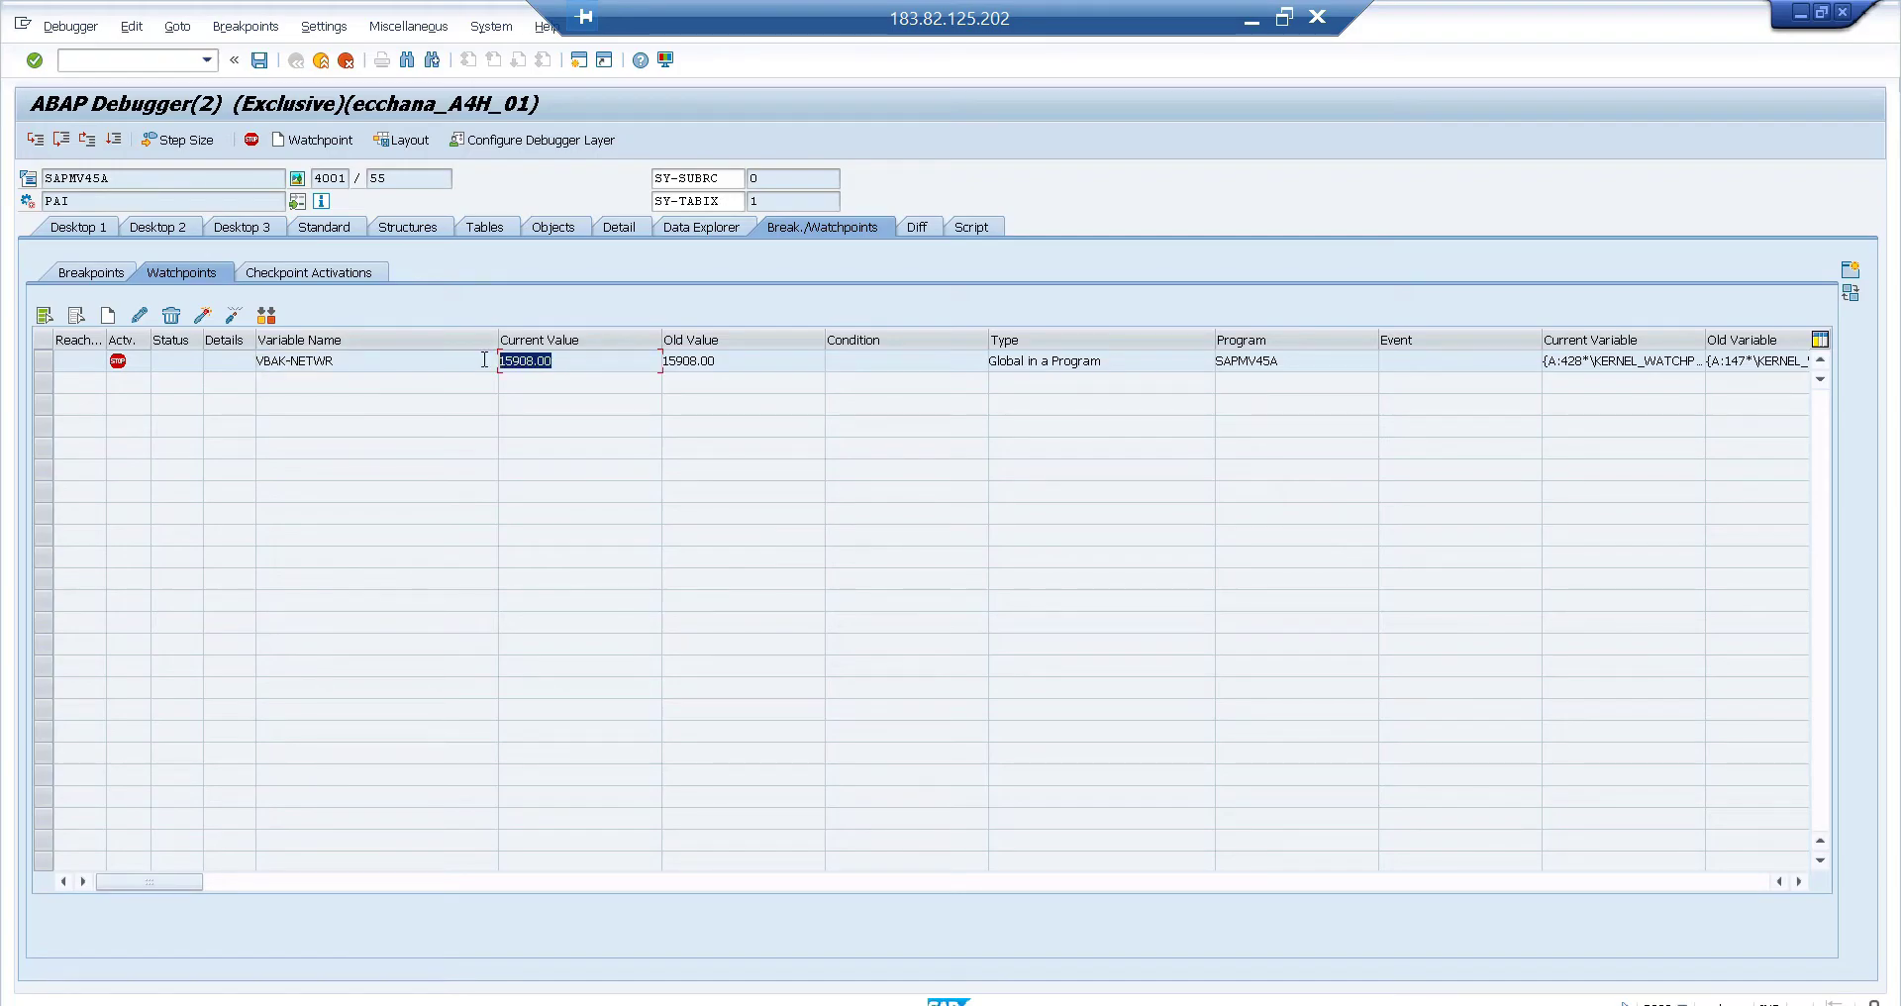
Step: Return to the source code, run the order processing to the VBAK-NETWR watchpoint and check the debugger's status message
{"action": "left_click", "coordinate": [225, 234]}
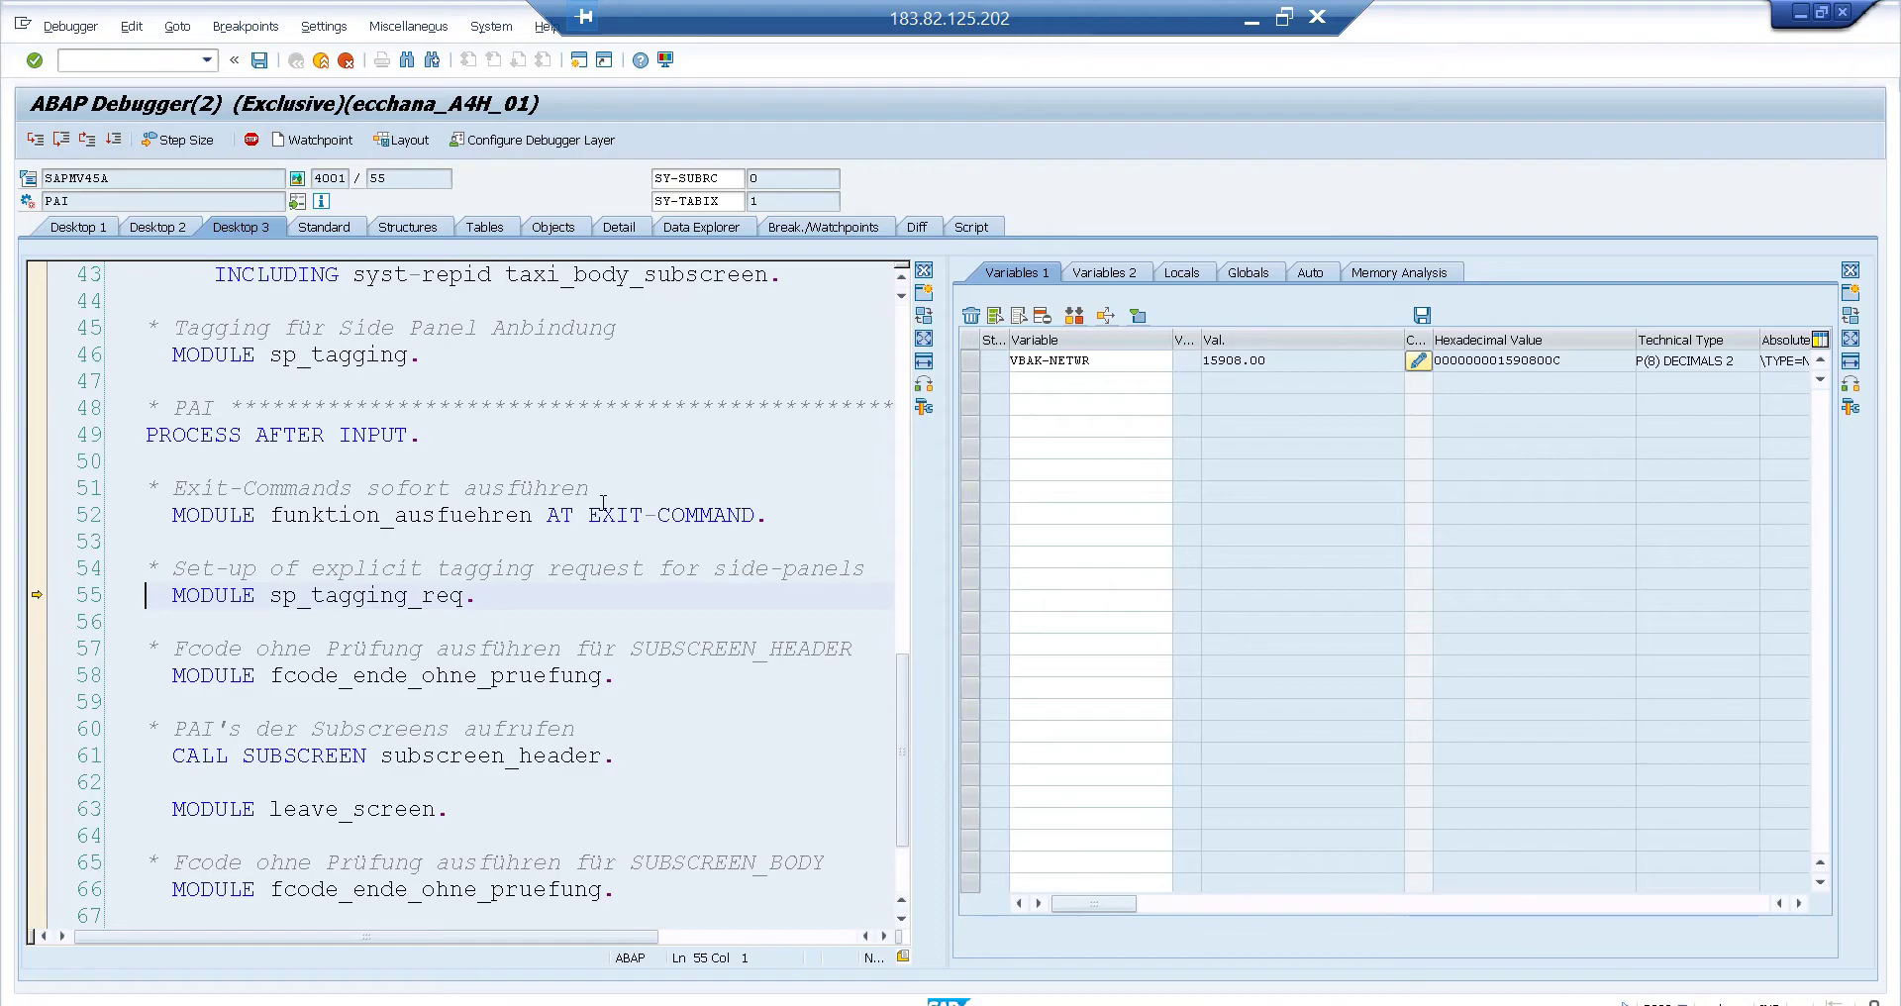
{"action": "key", "text": "F8"}
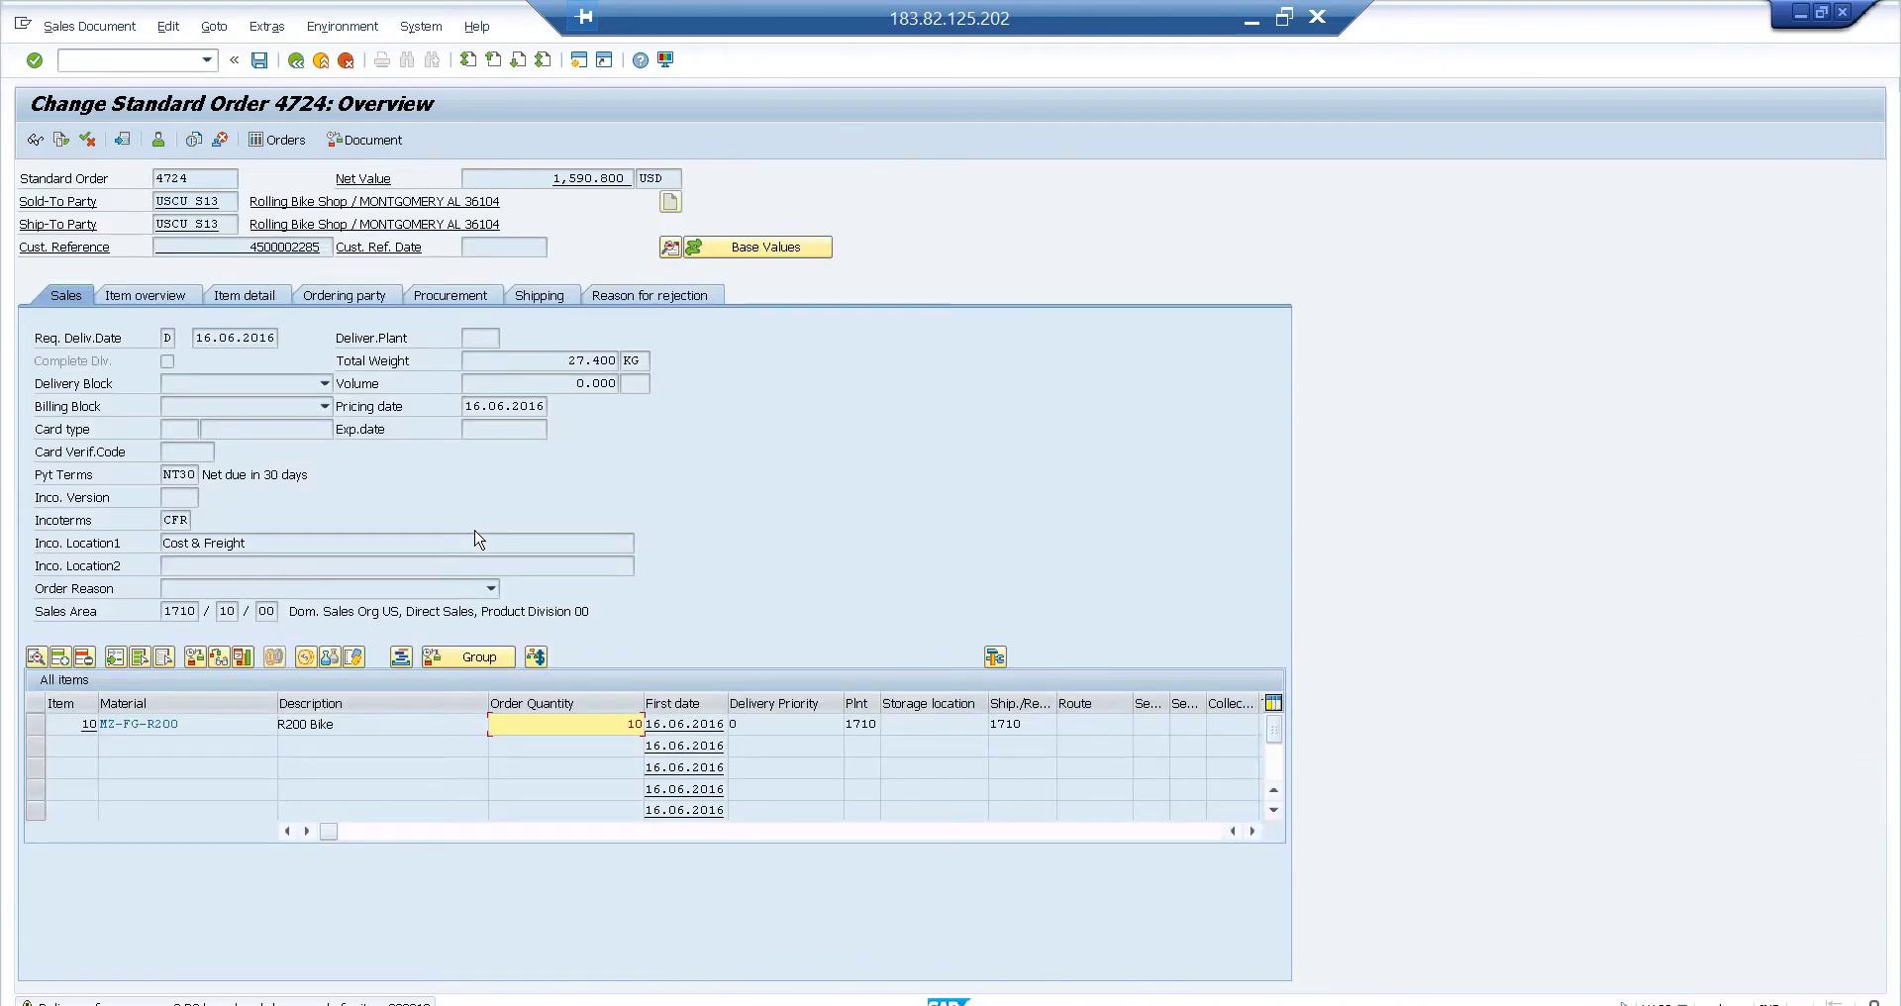
{"action": "key", "text": "Return"}
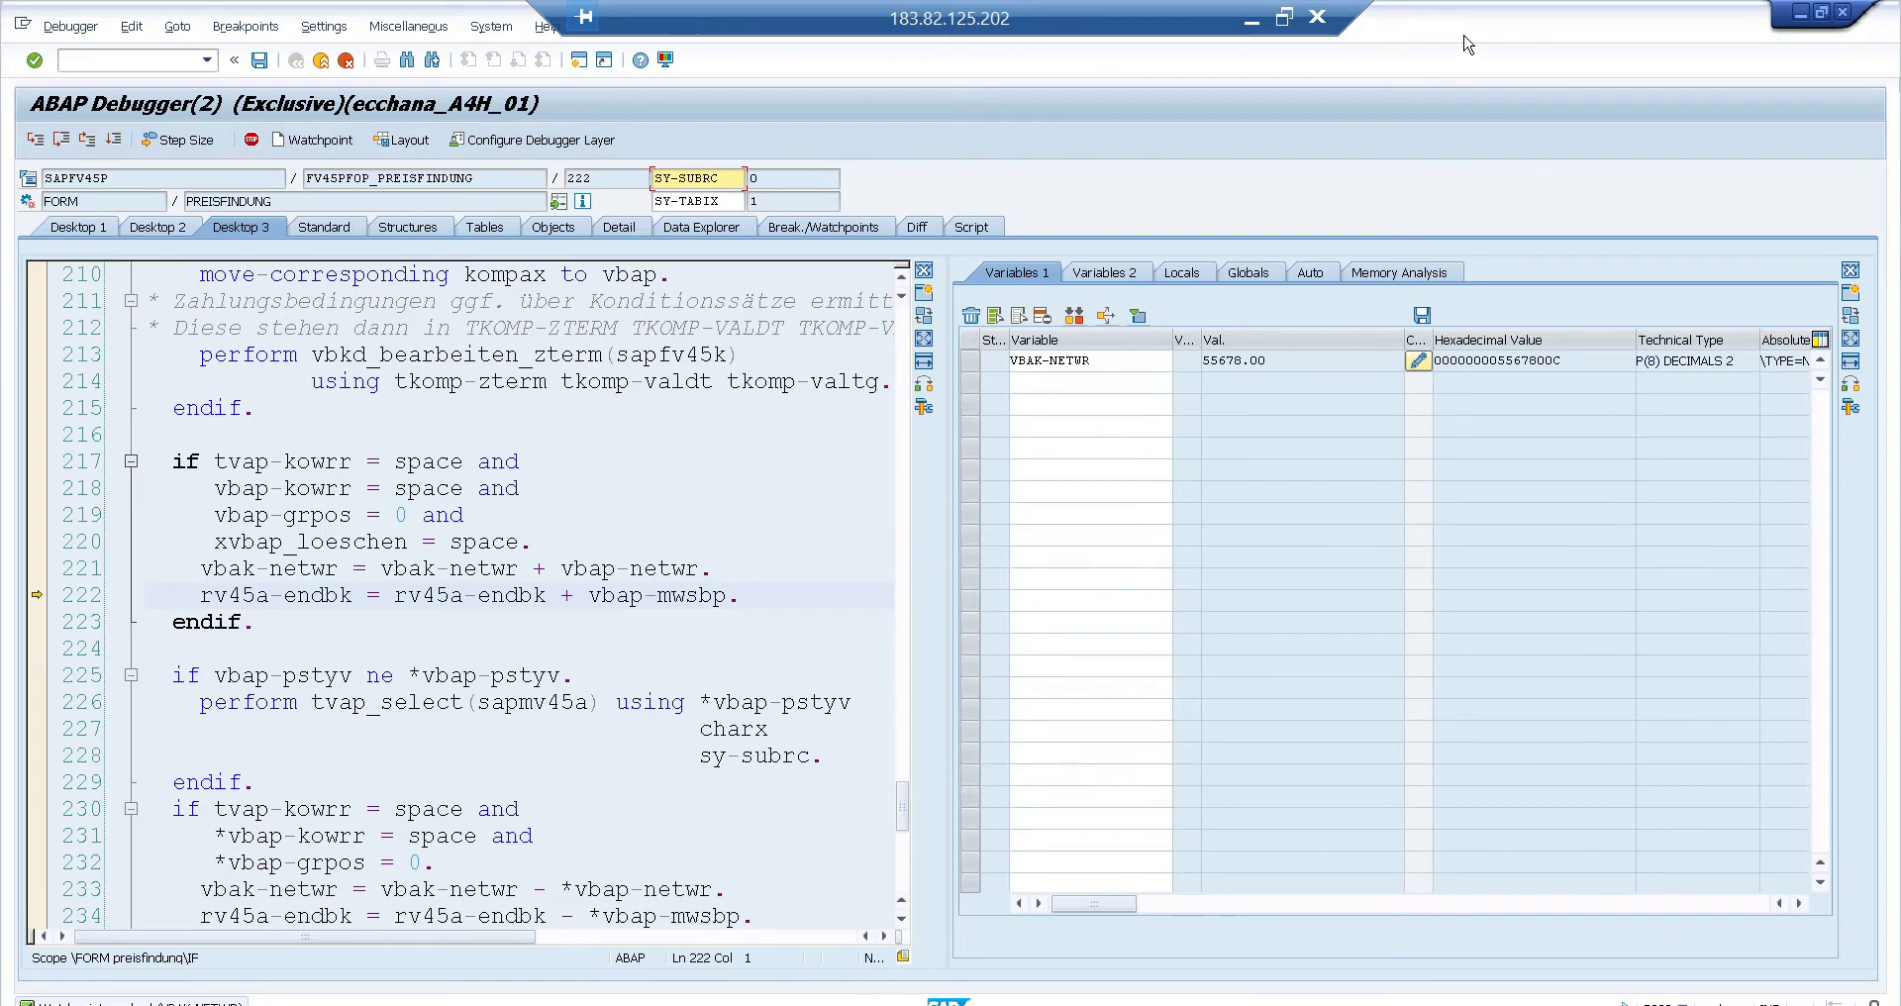
{"action": "left_click_drag", "start_coordinate": [1463, 37], "coordinate": [1024, 529]}
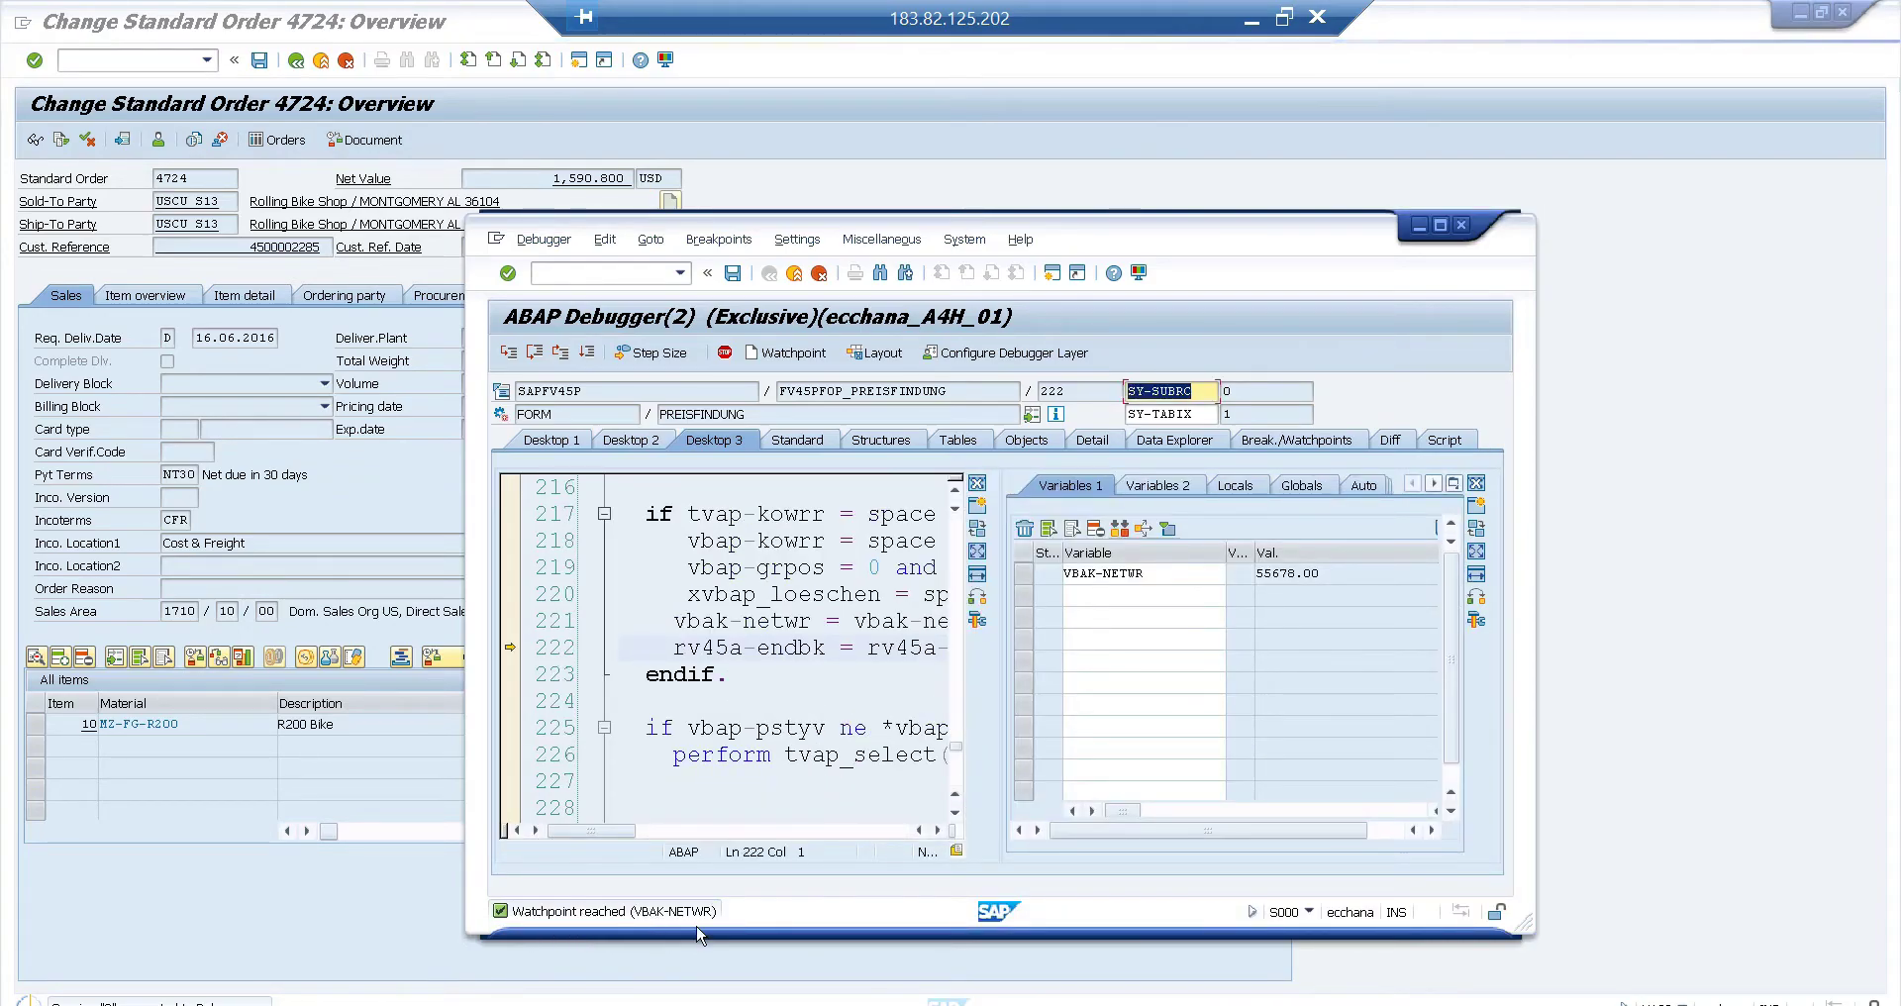
{"action": "left_click", "coordinate": [1441, 226]}
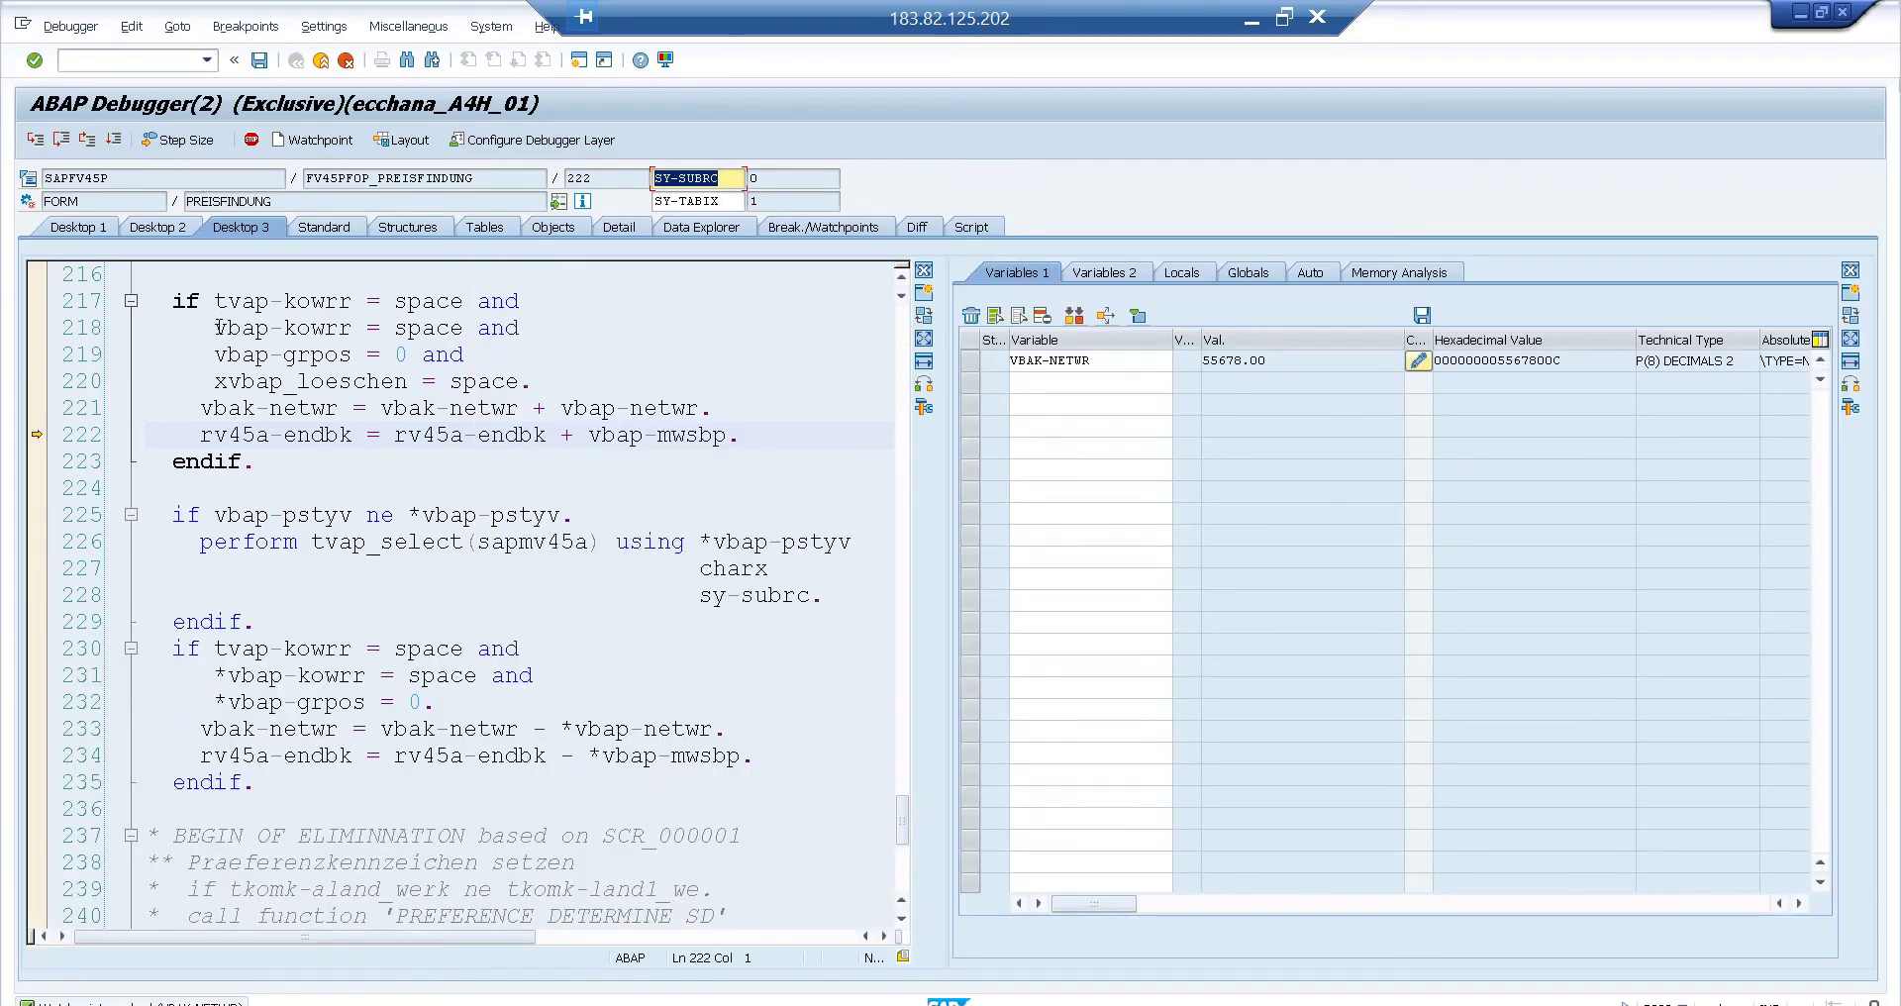
Step: Examine the IF block that adds to vbak-netwr in PREISFINDUNG and continue execution until the order overview returns
{"action": "left_click_drag", "start_coordinate": [205, 310], "coordinate": [498, 476]}
{"action": "left_click", "coordinate": [498, 476]}
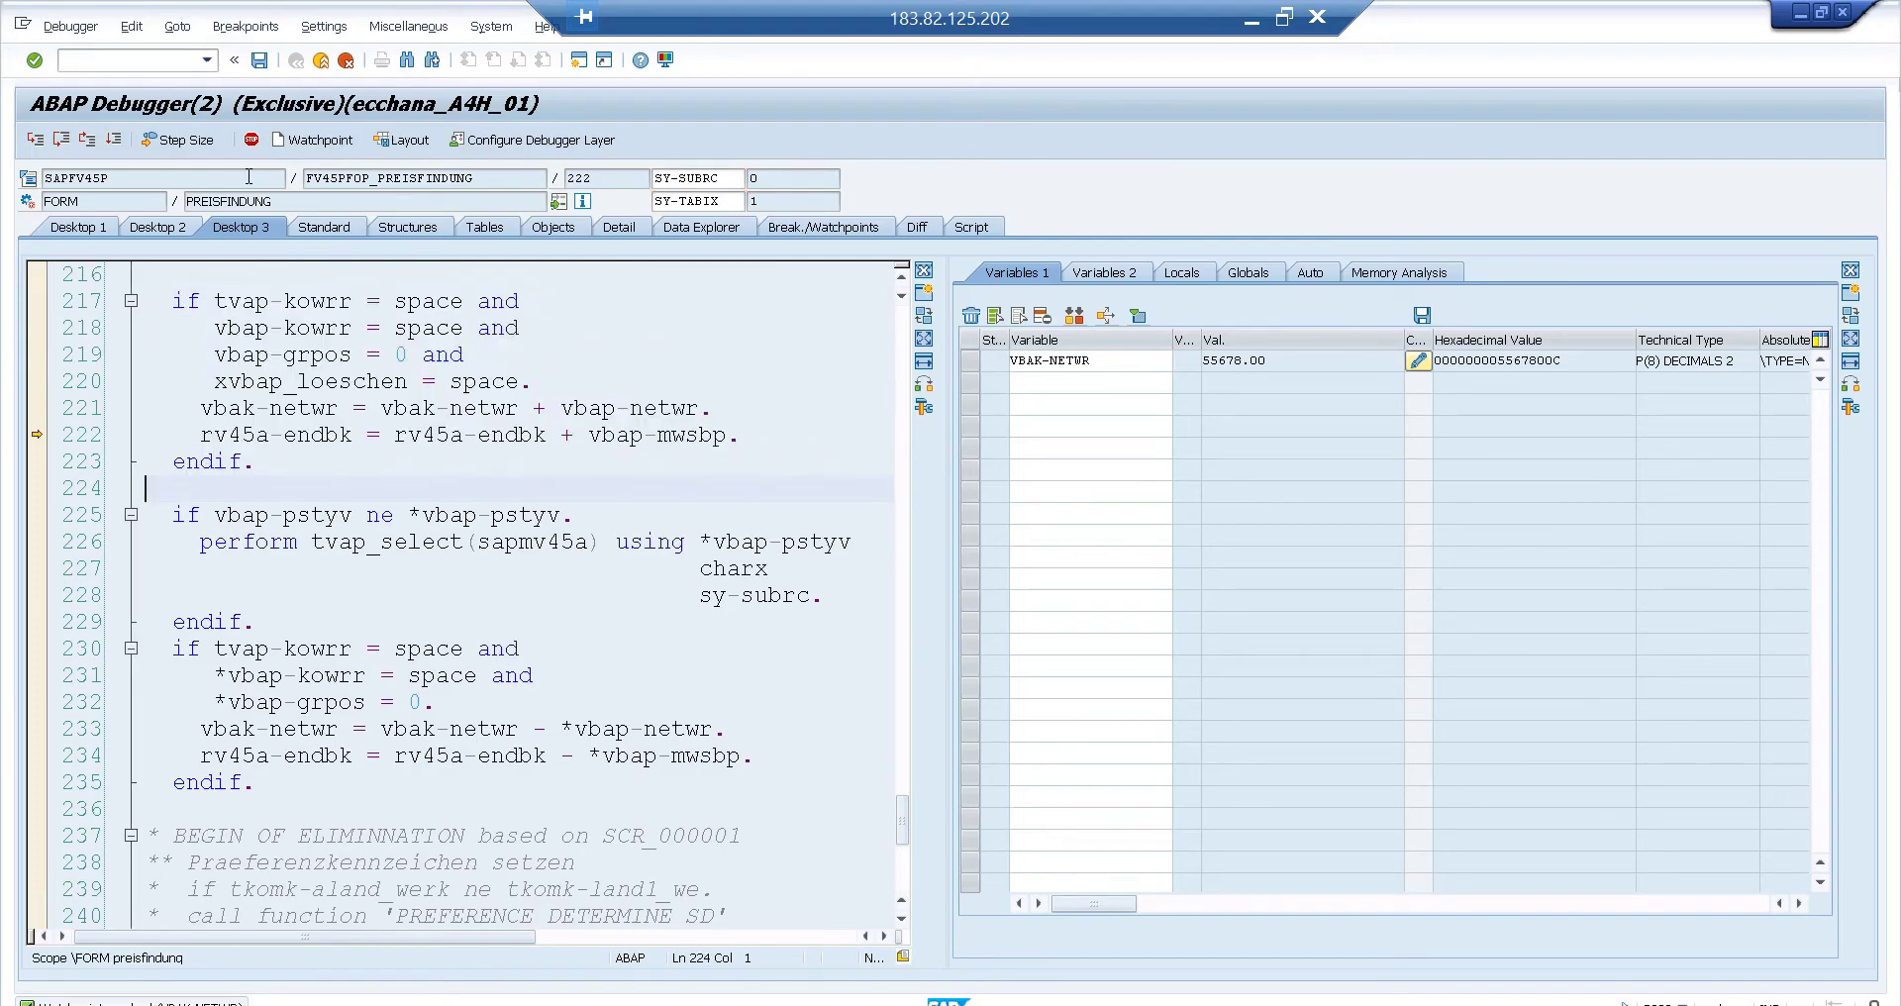
{"action": "left_click", "coordinate": [115, 140]}
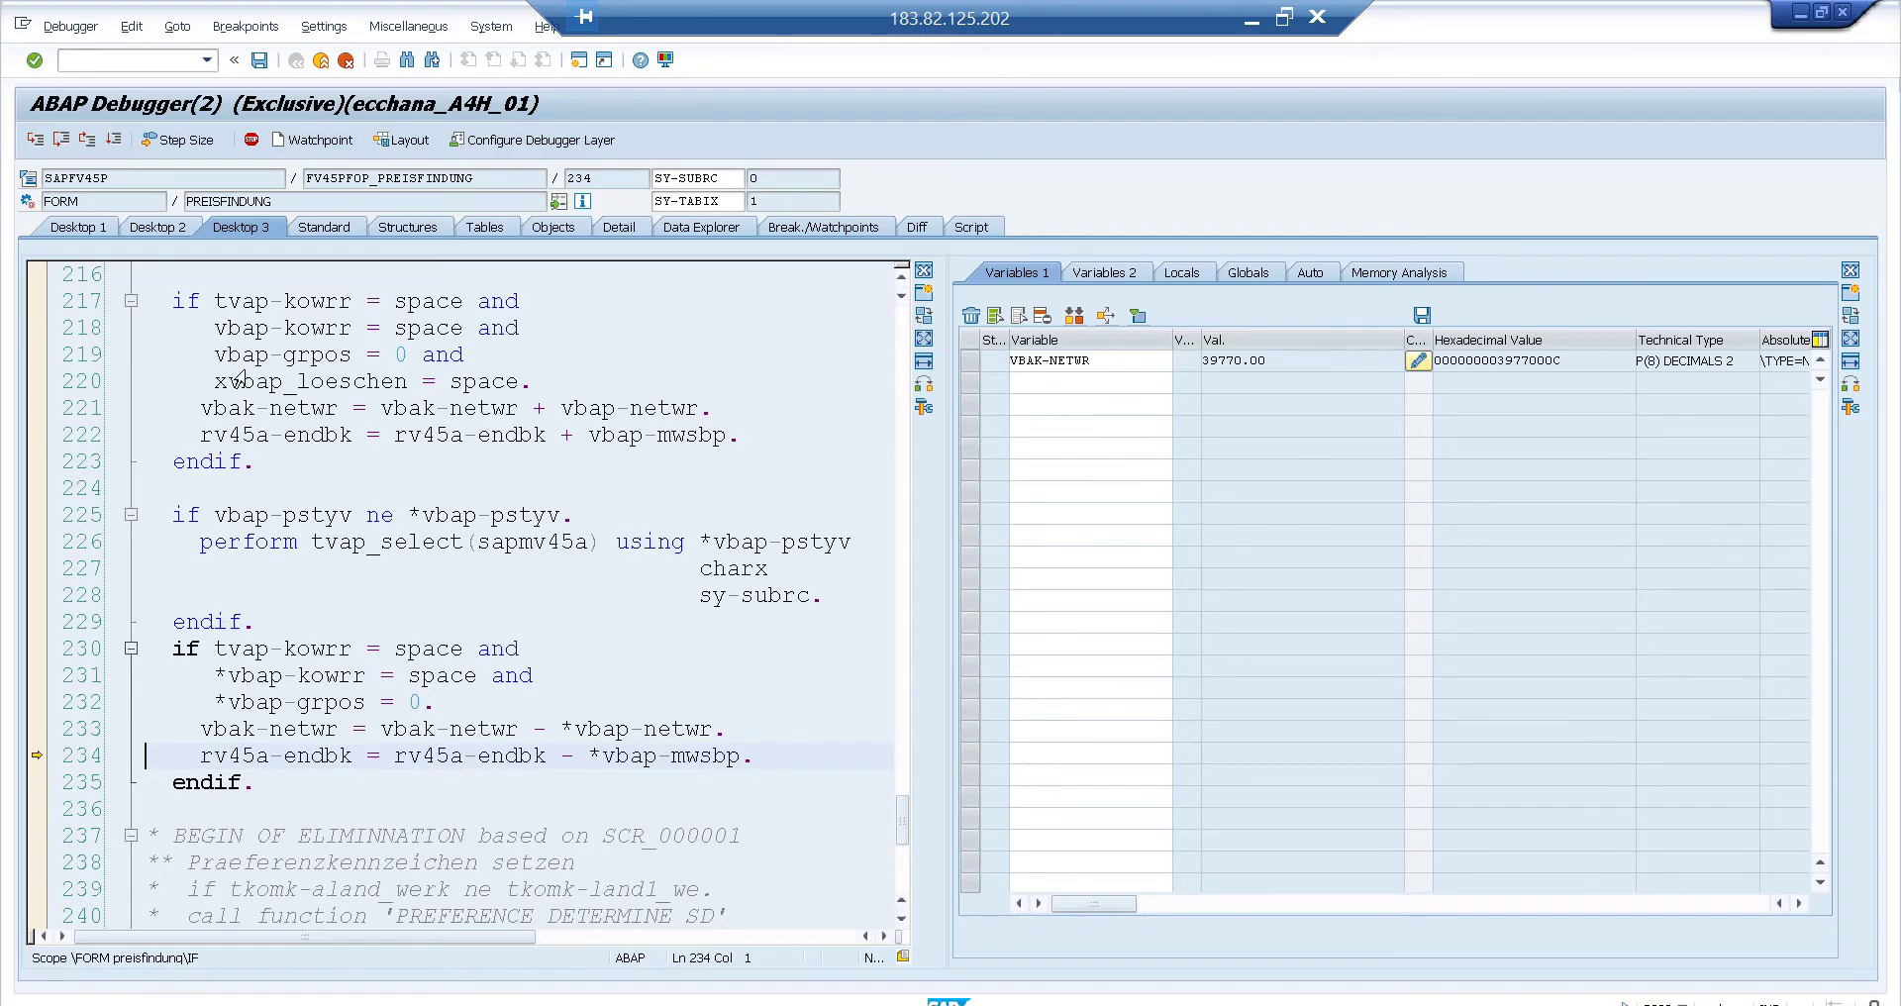
{"action": "left_click", "coordinate": [114, 139]}
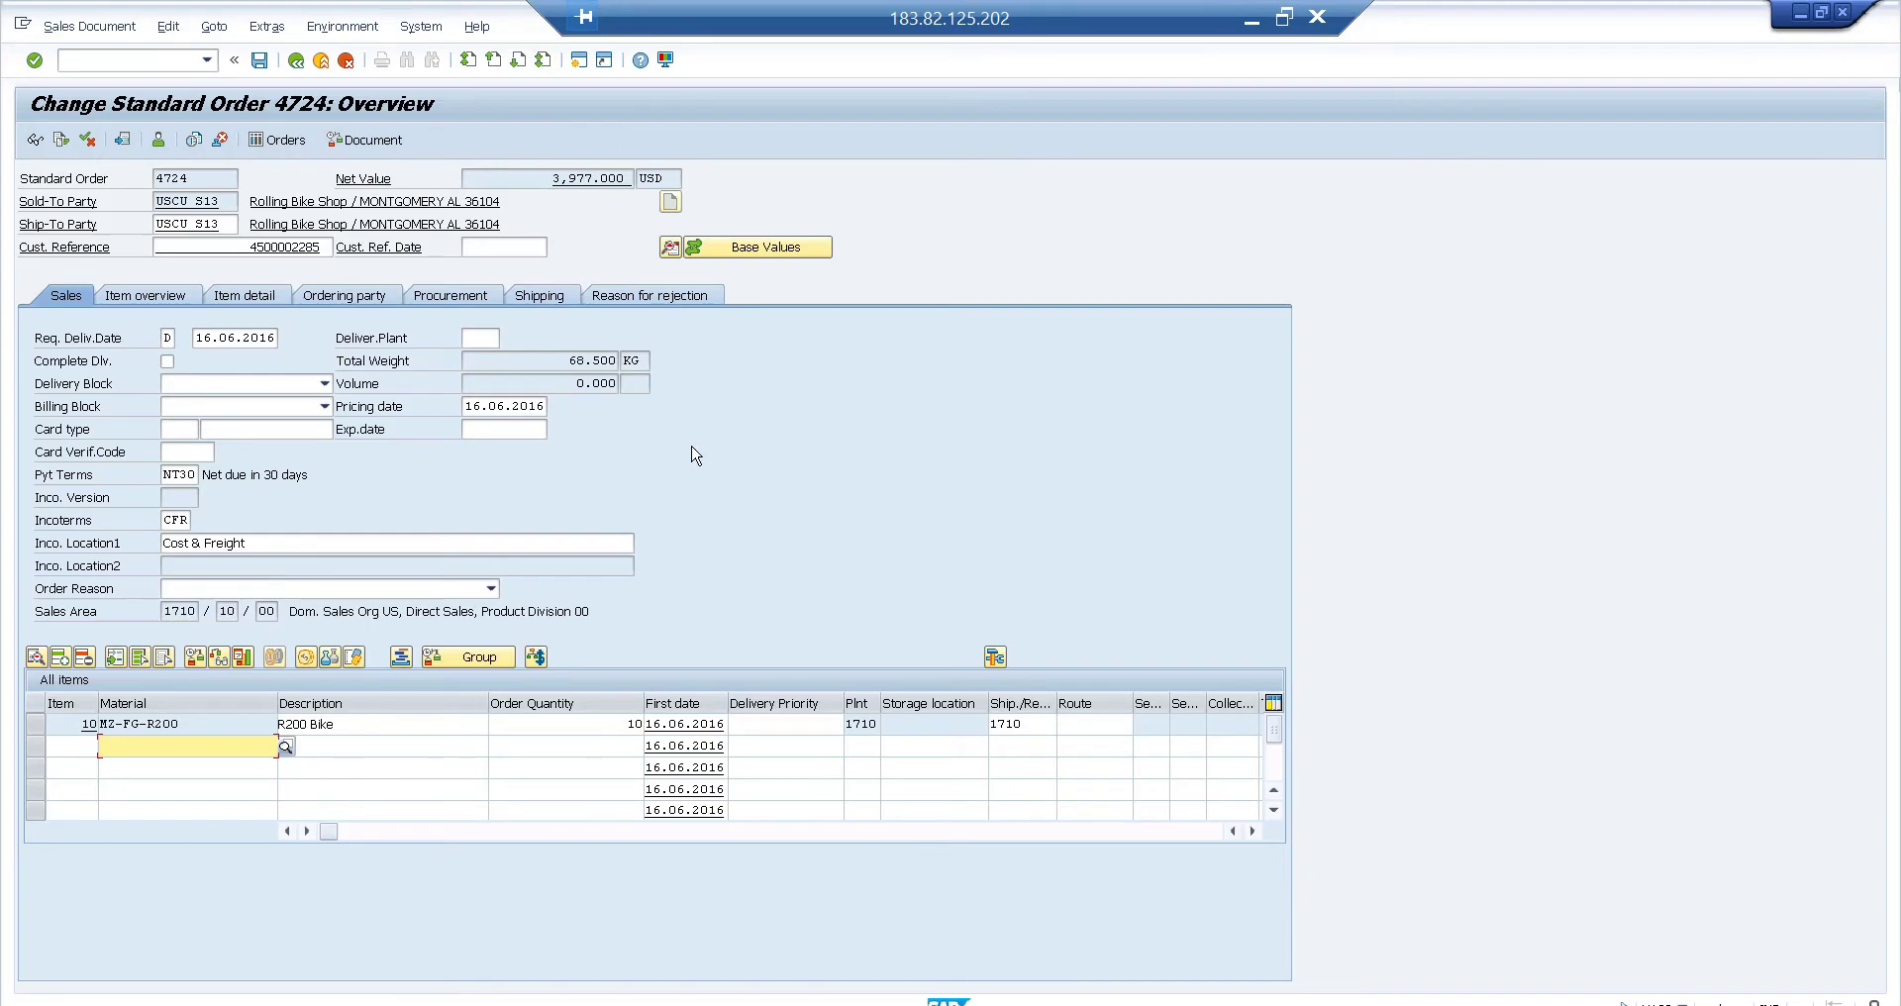
Step: Set the R200 Bike item's order quantity to 19, switch on debugging with /h and process the order into the debugger
{"action": "left_click", "coordinate": [612, 723]}
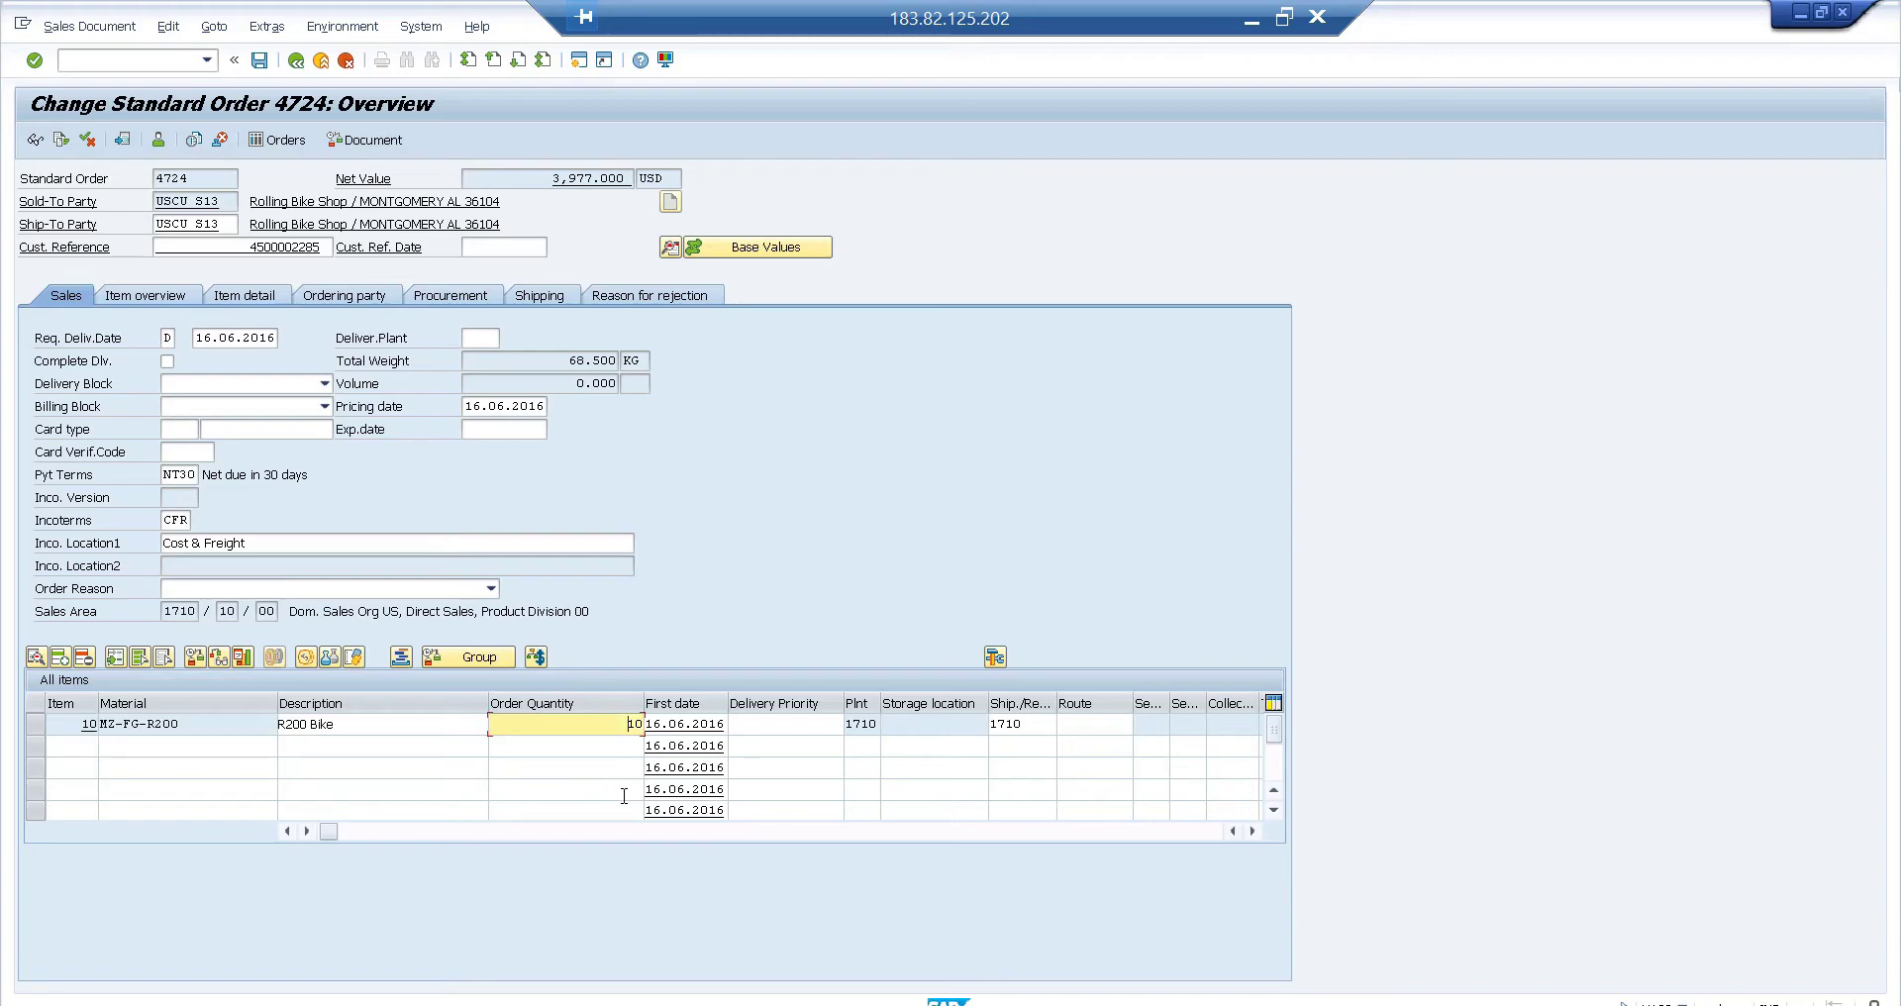
{"action": "key", "text": "Delete"}
{"action": "key", "text": "Delete"}
{"action": "type", "text": "19"}
{"action": "left_click", "coordinate": [166, 62]}
{"action": "type", "text": "/h"}
{"action": "key", "text": "Return"}
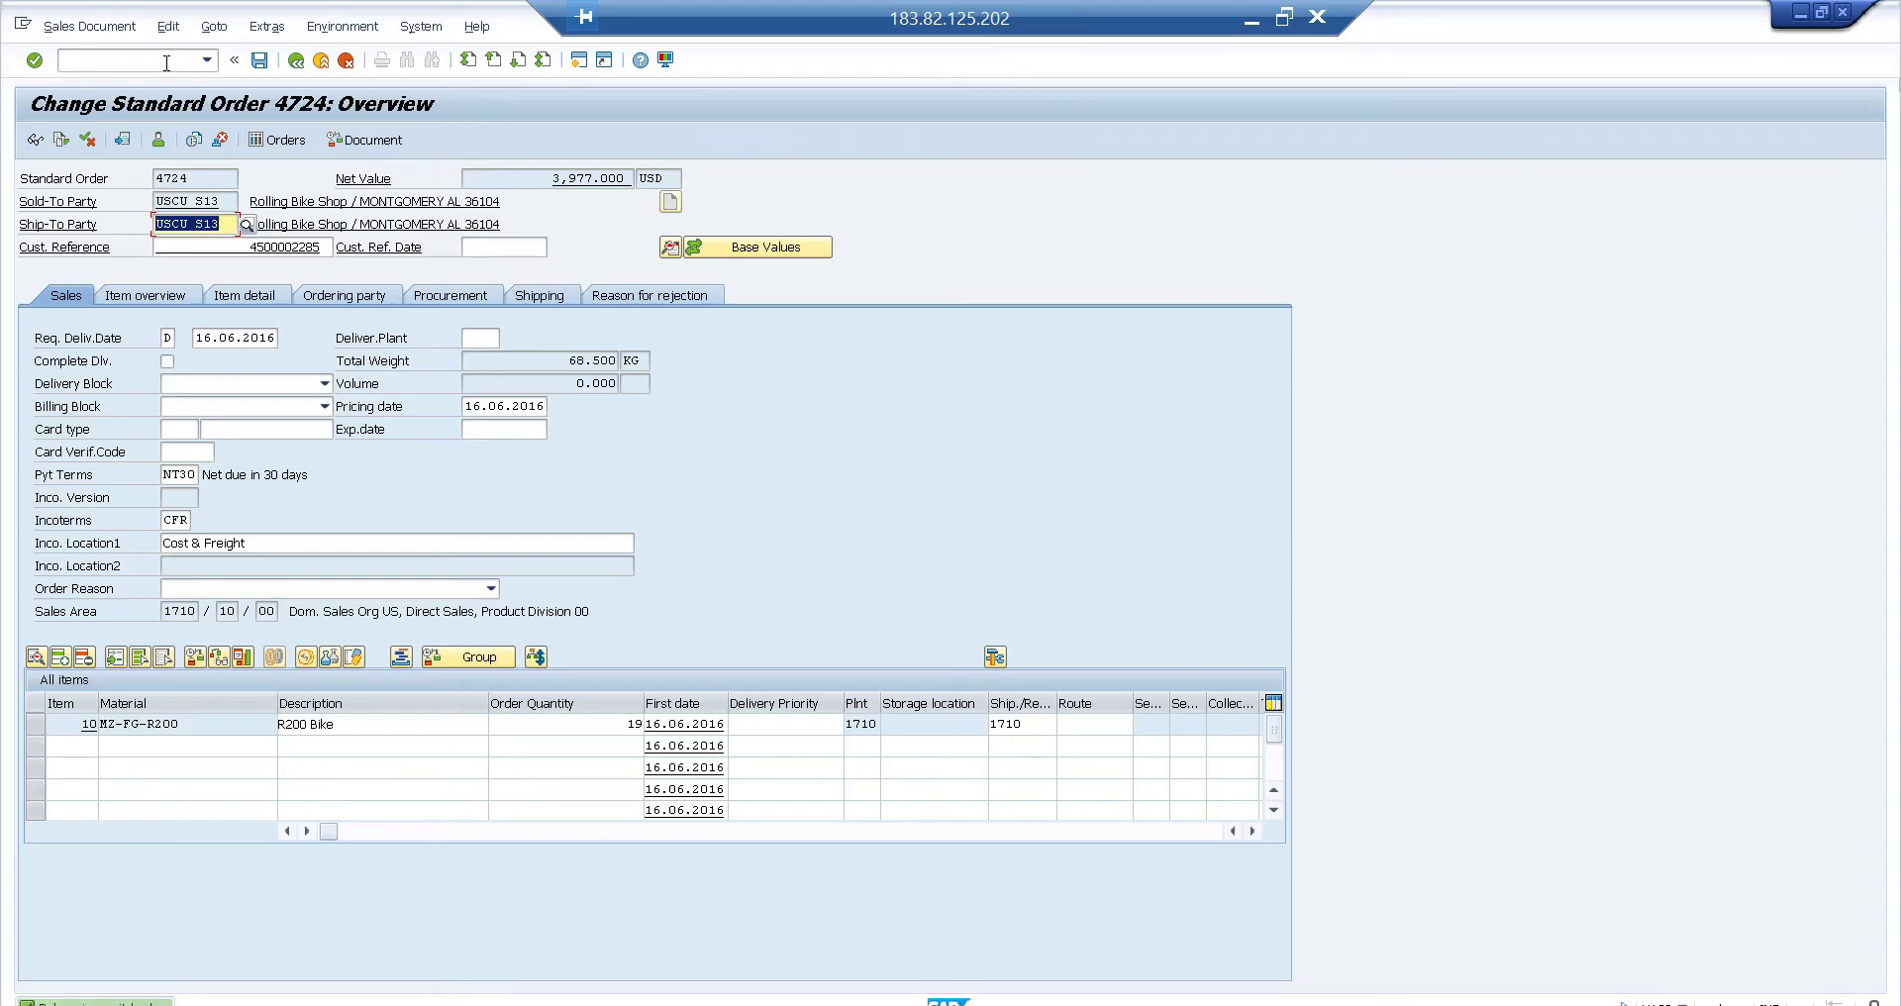
{"action": "key", "text": "Return"}
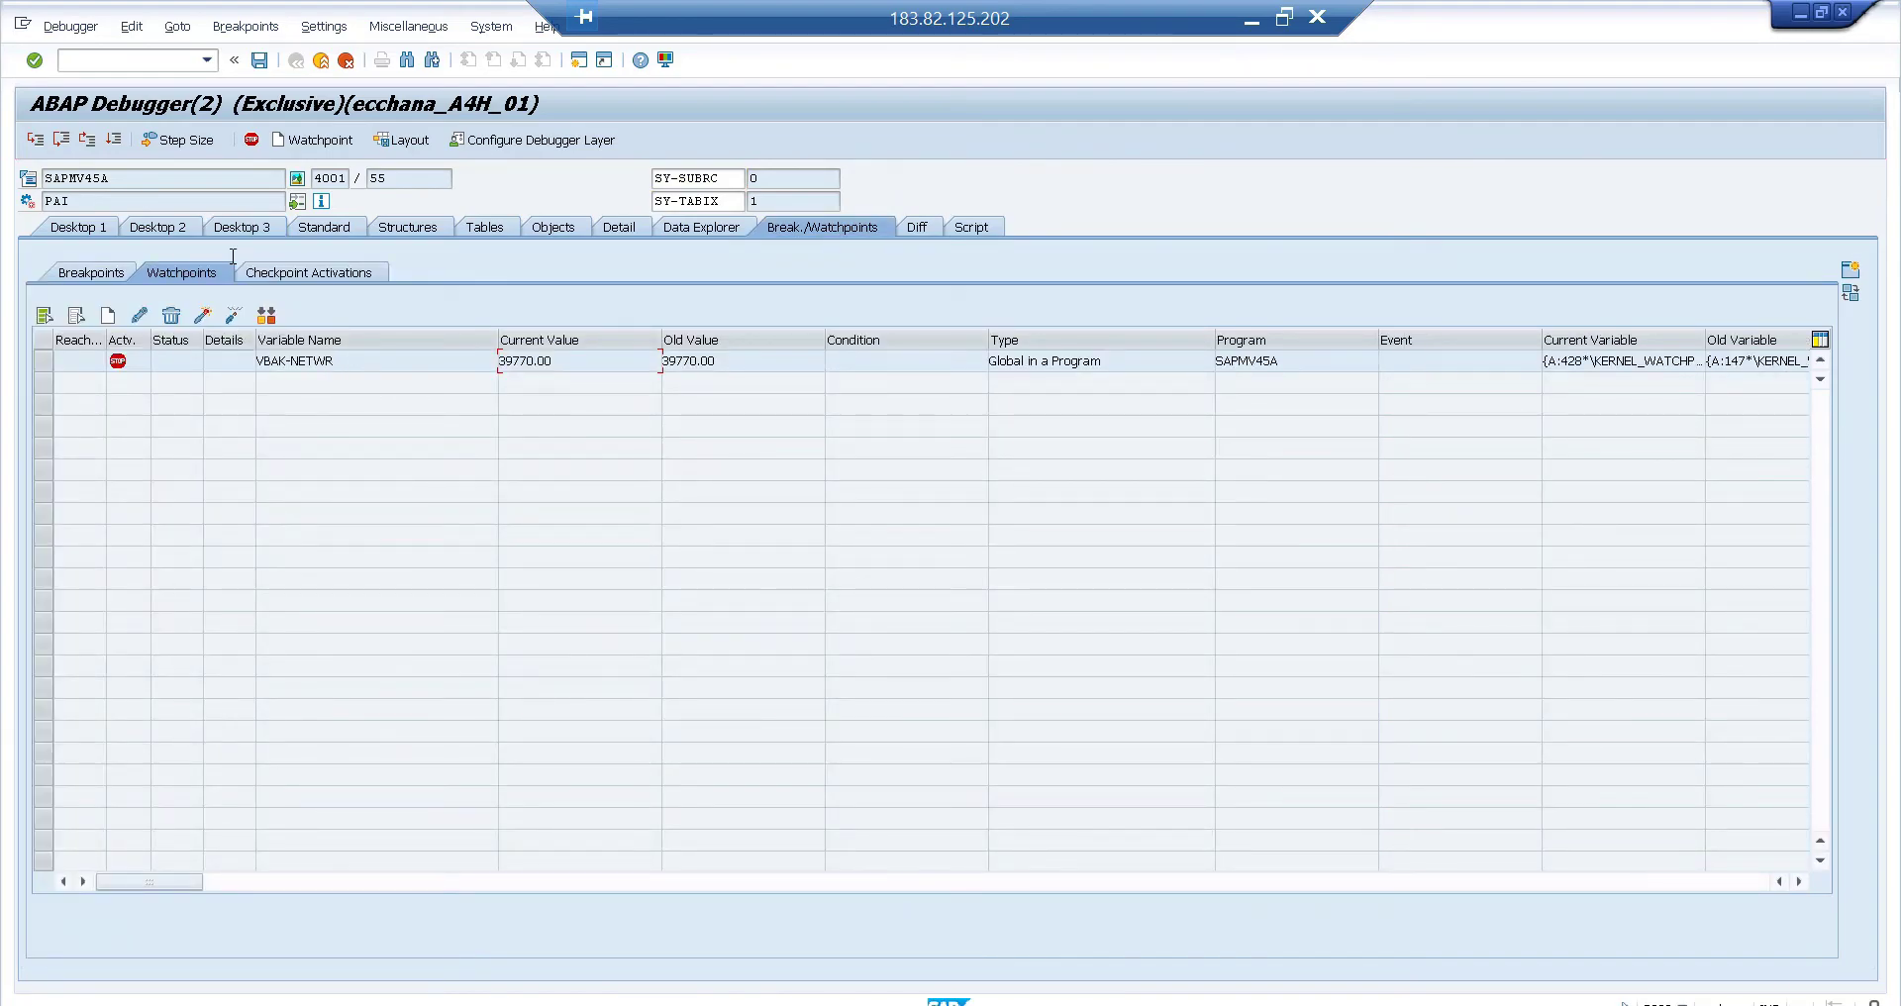
Step: Show the source code and variables, and run to the VBAK-NETWR watchpoint stop in PREISFINDUNG
{"action": "left_click", "coordinate": [243, 229]}
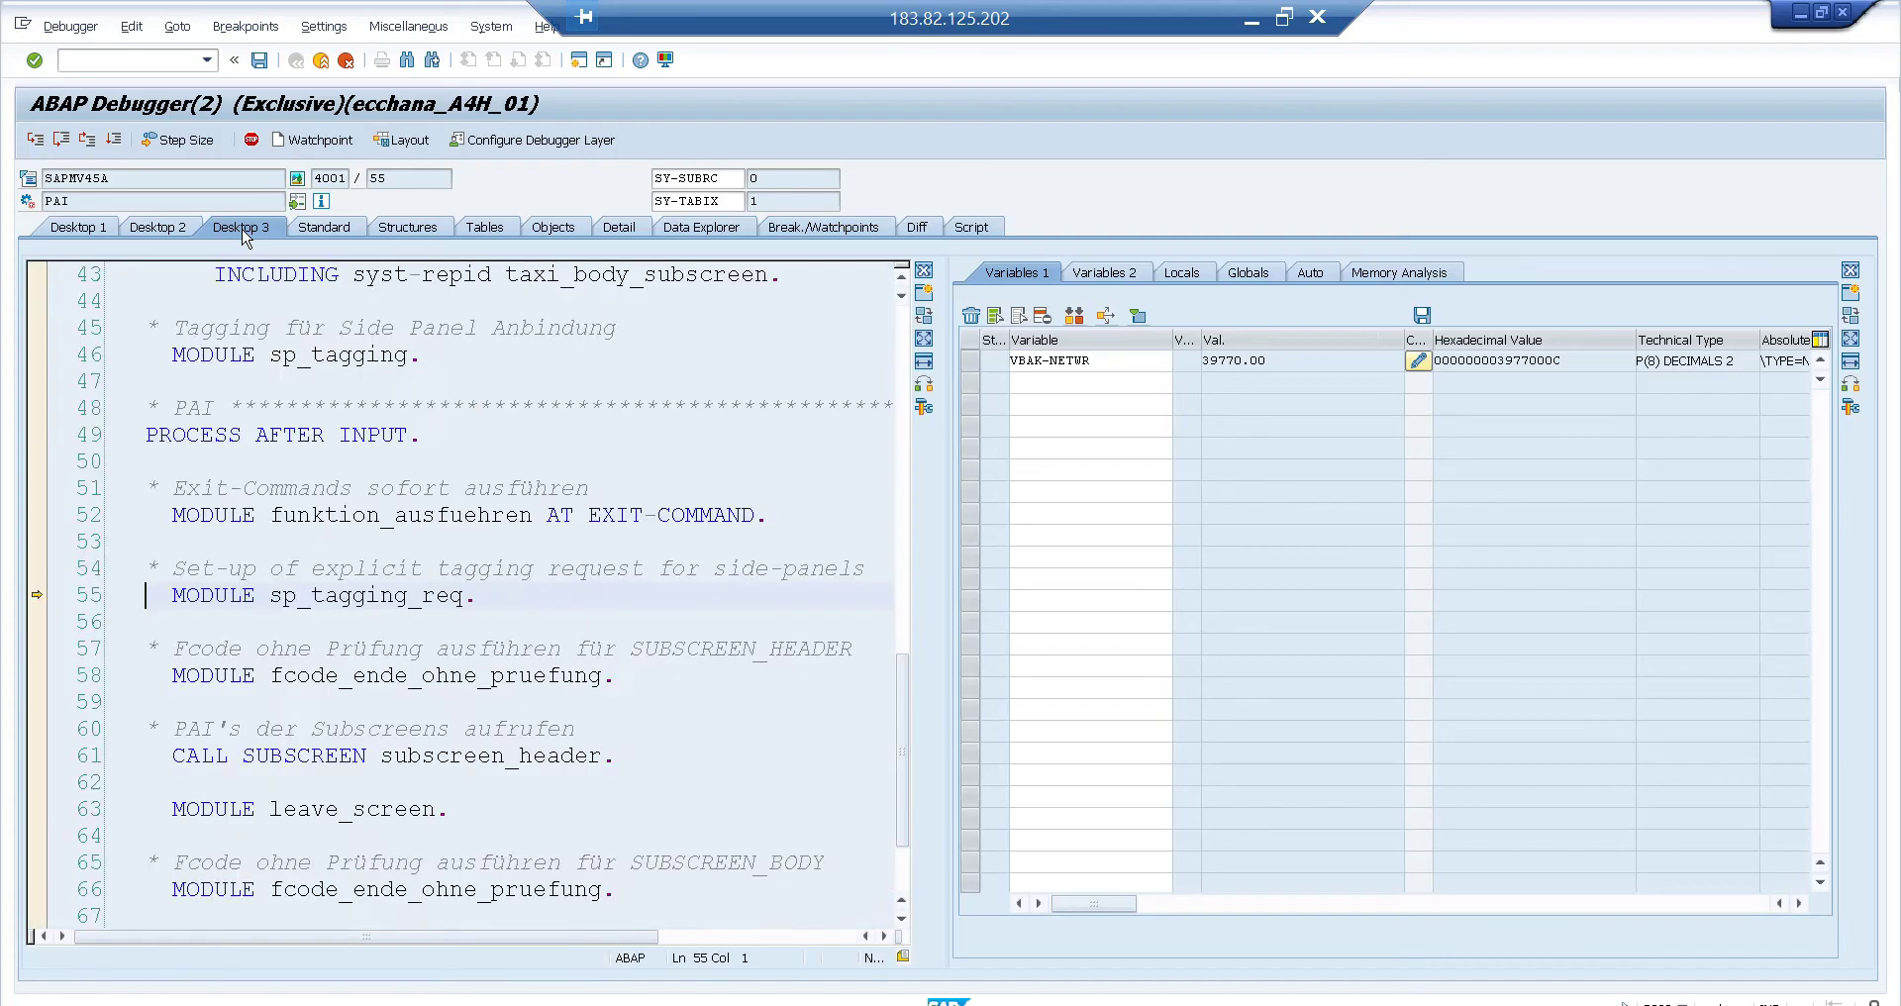
{"action": "left_click", "coordinate": [314, 434]}
{"action": "key", "text": "F8"}
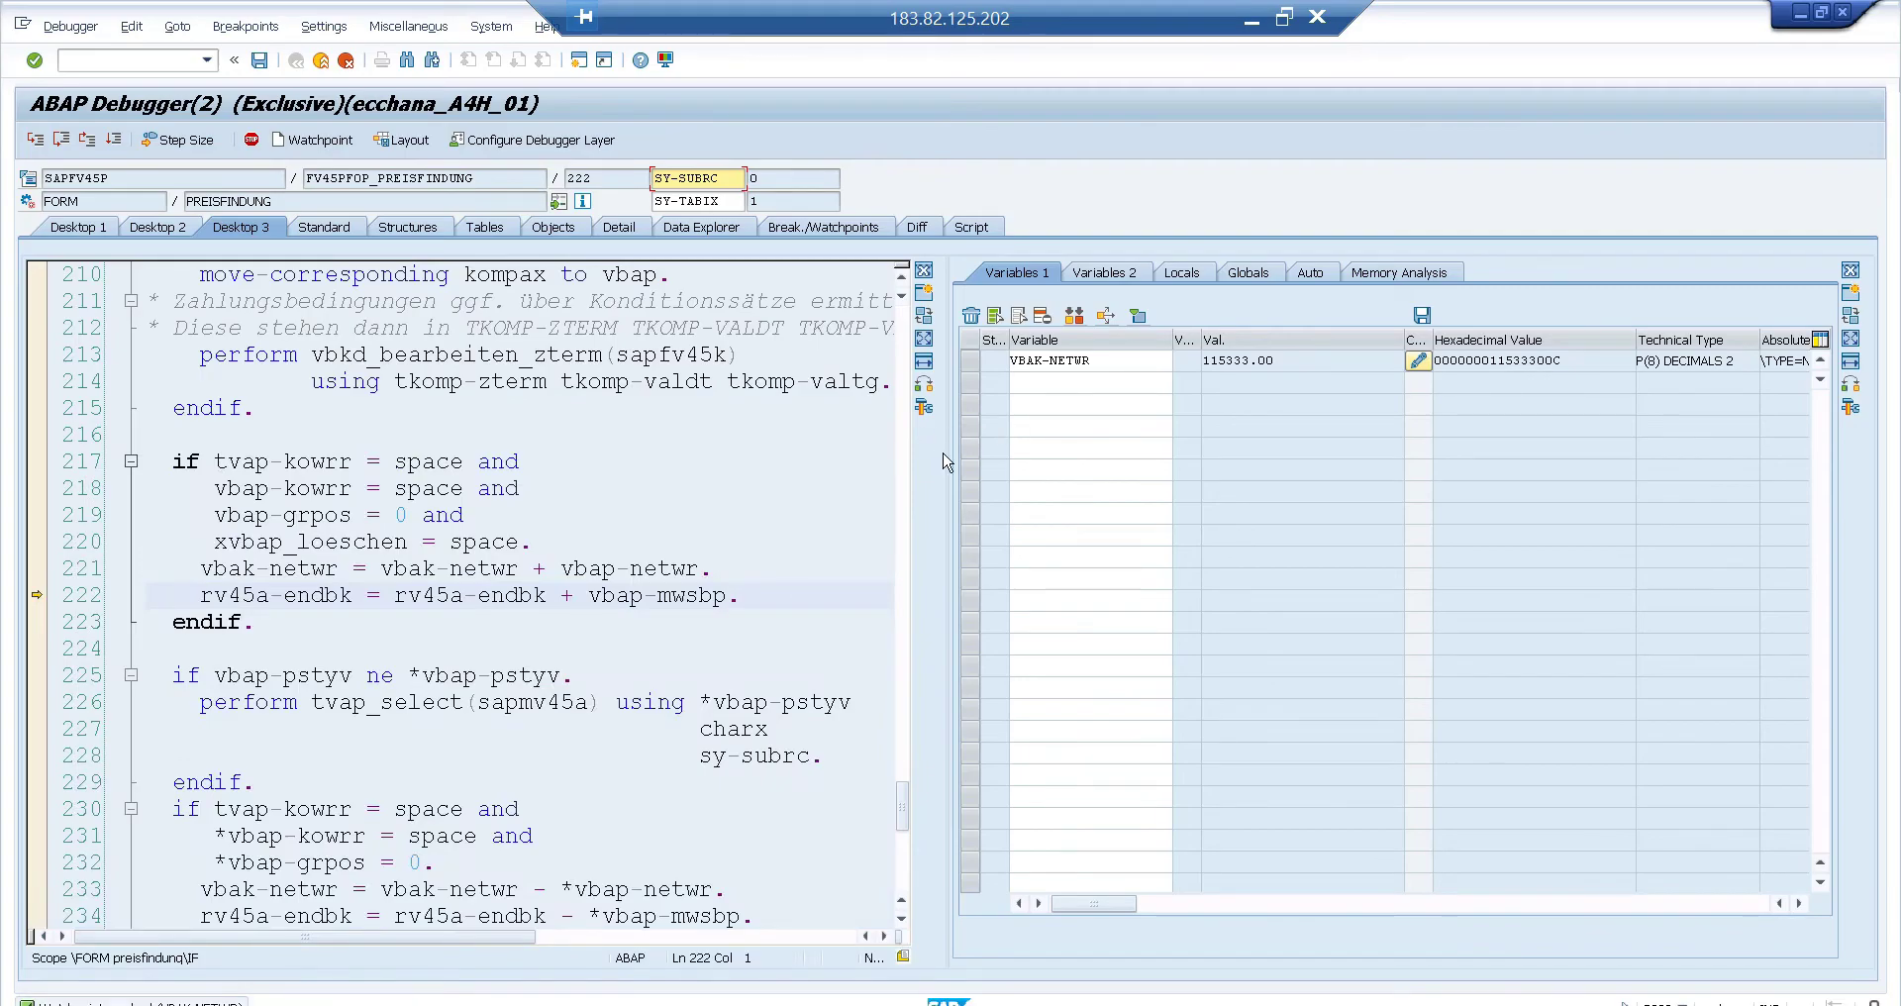
Step: Change VBAK-NETWR to 100.000 at line 222 of the pricing form and check the accepted value
{"action": "left_click", "coordinate": [1419, 362]}
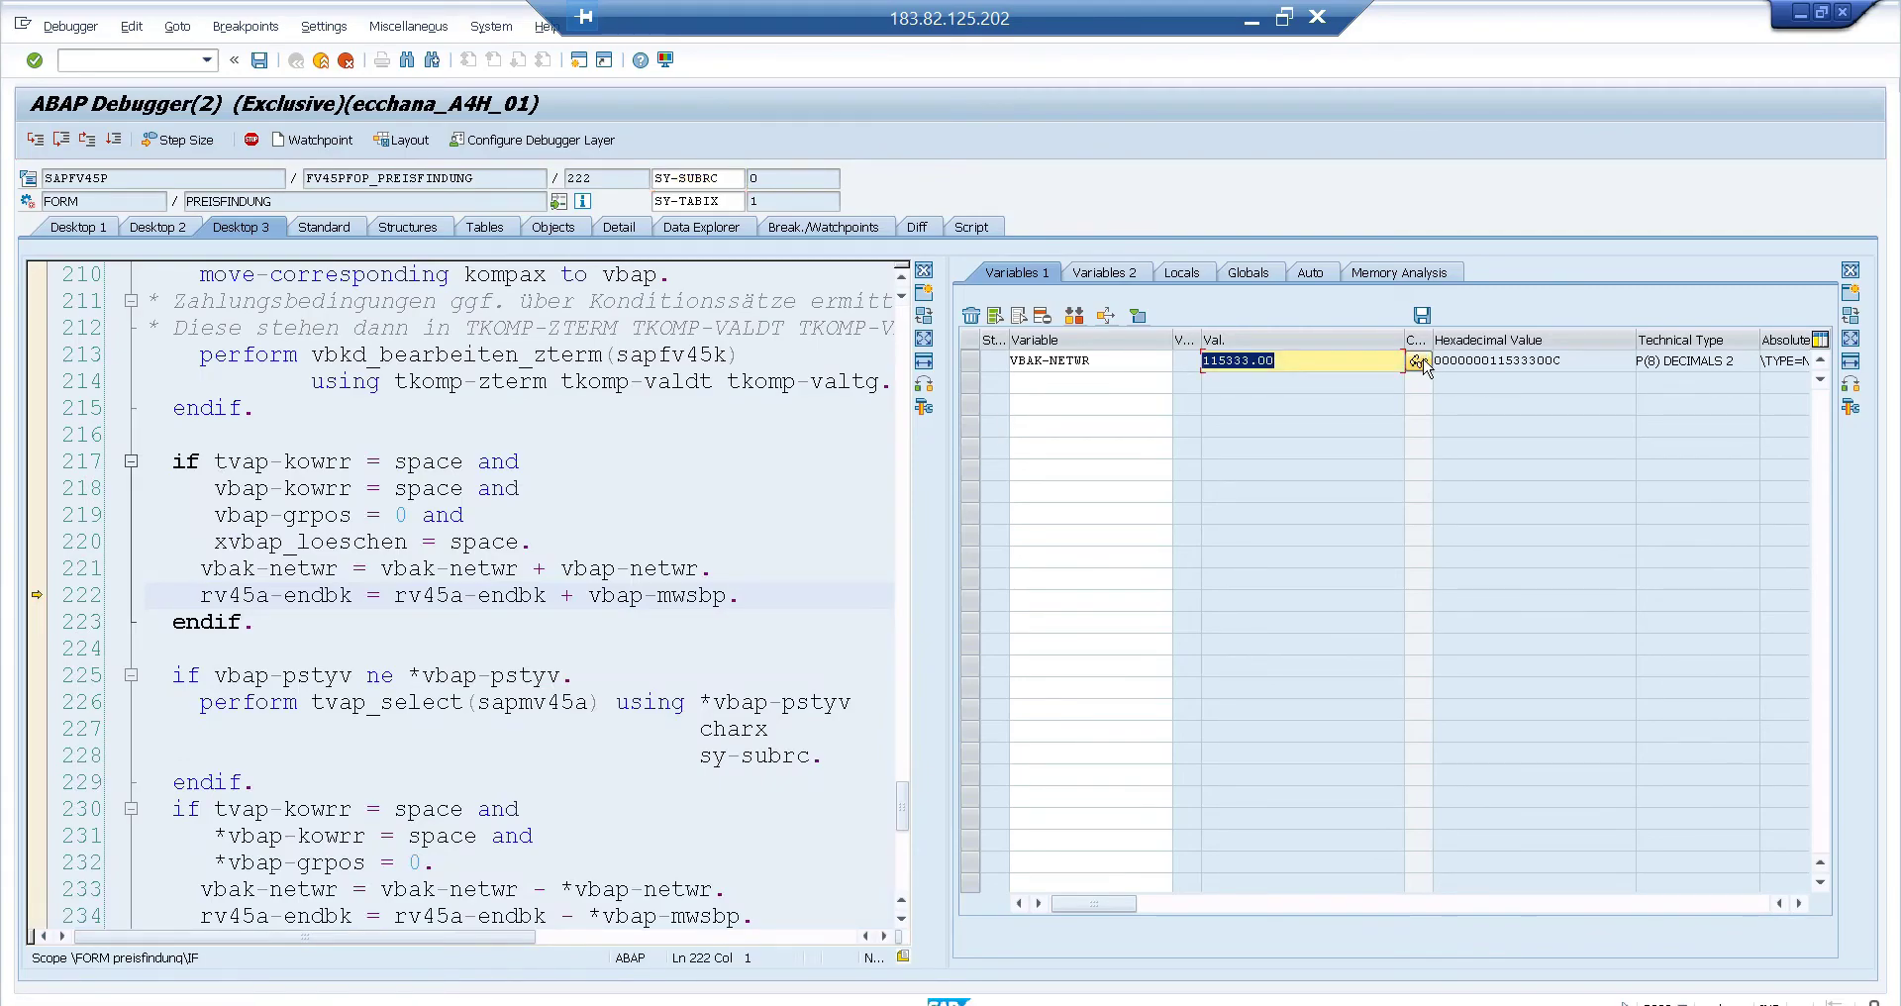
{"action": "type", "text": "100"}
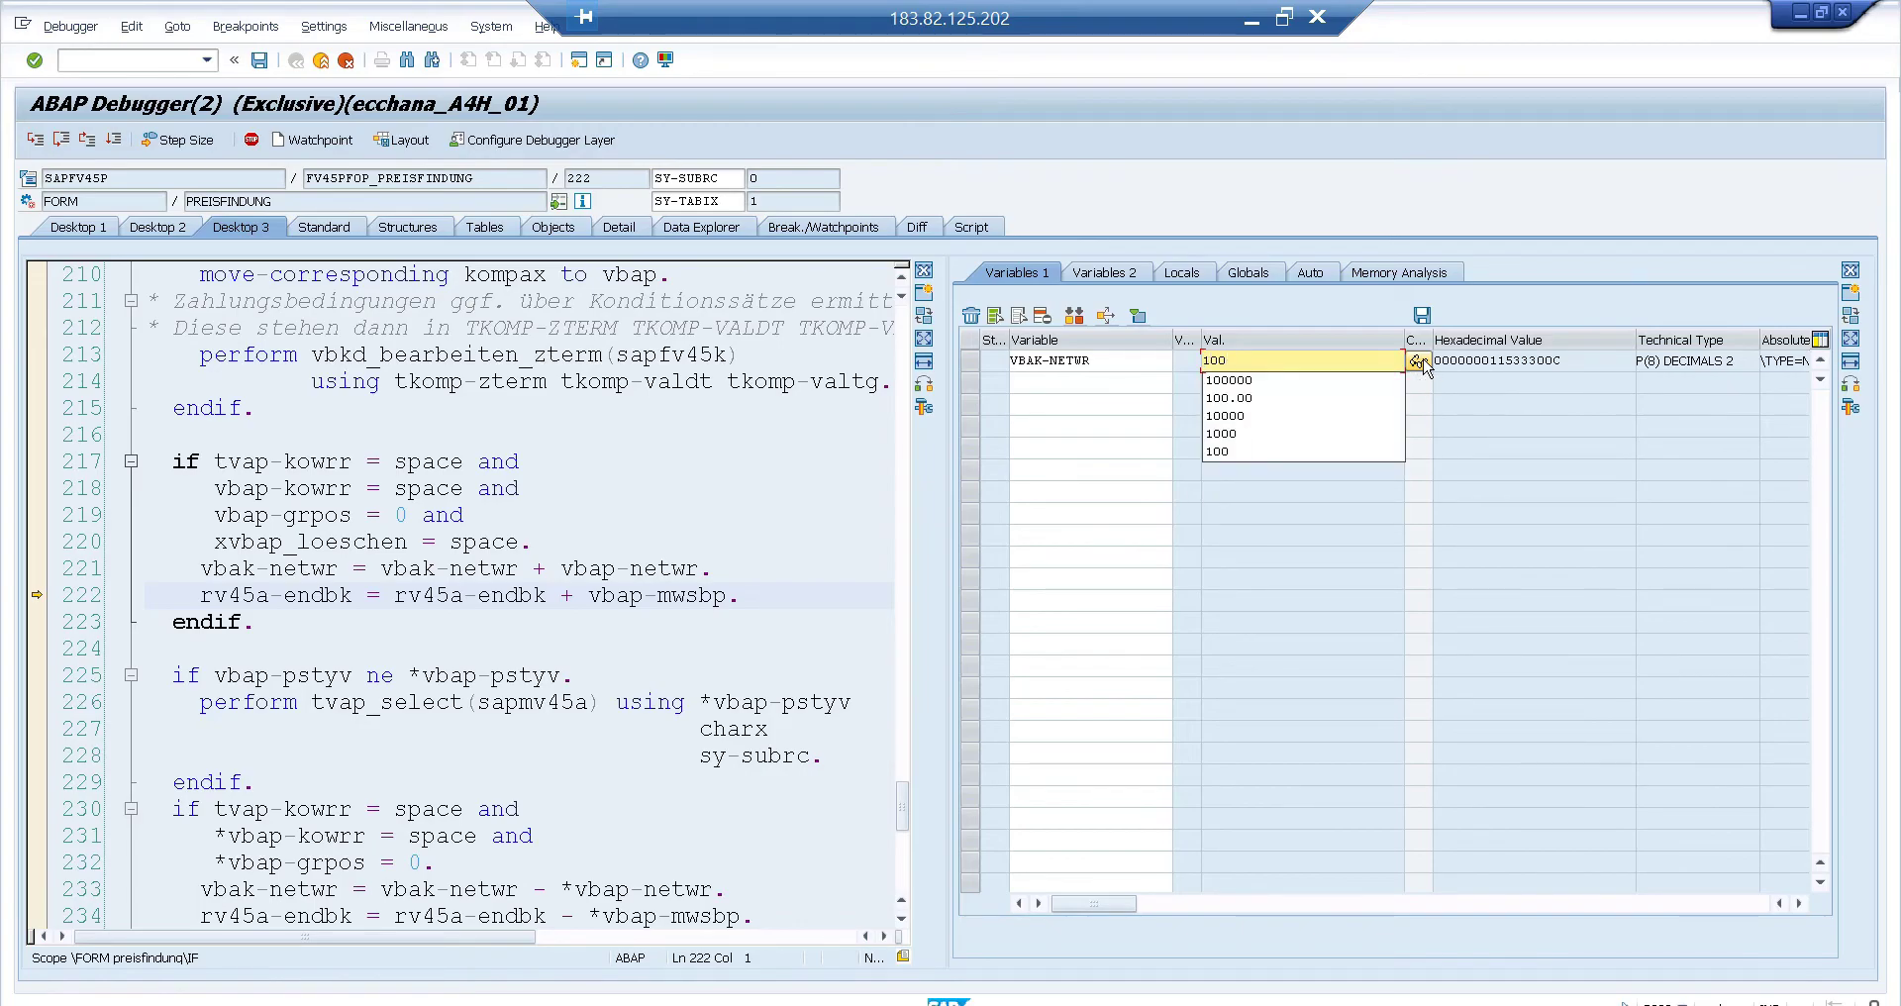
{"action": "type", "text": ".000"}
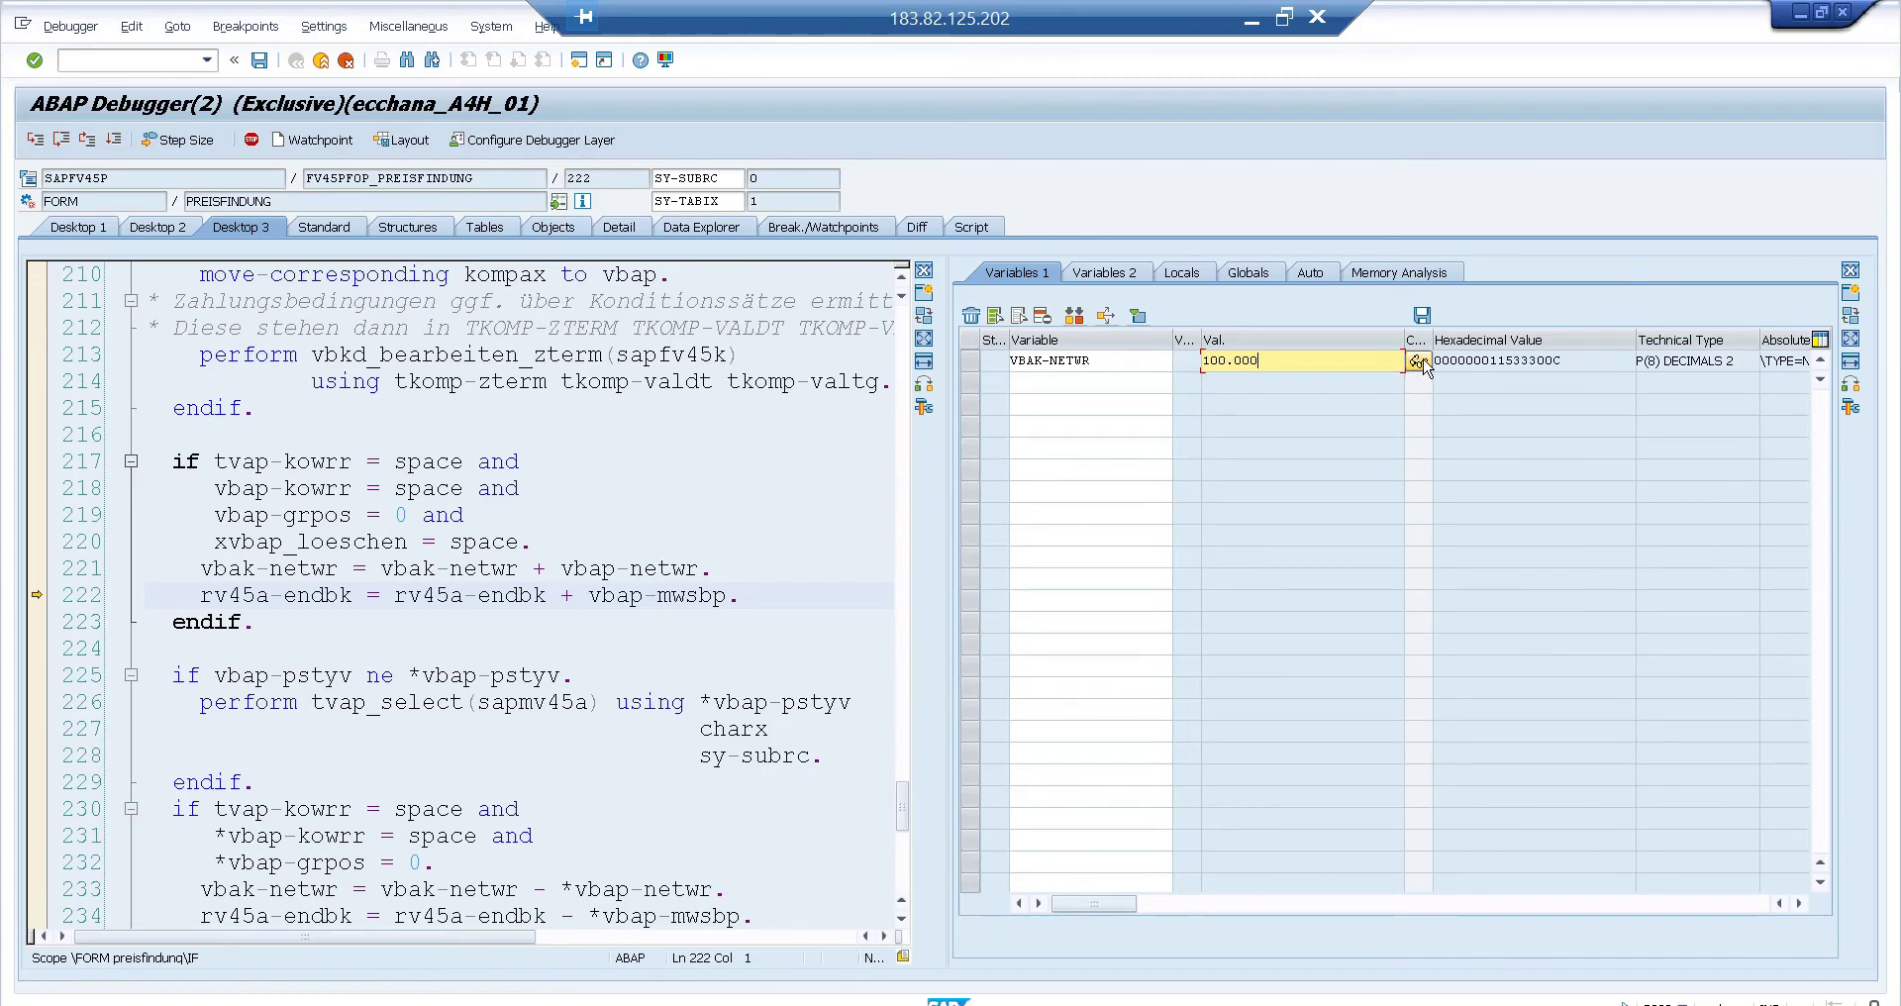
{"action": "left_click", "coordinate": [1420, 364]}
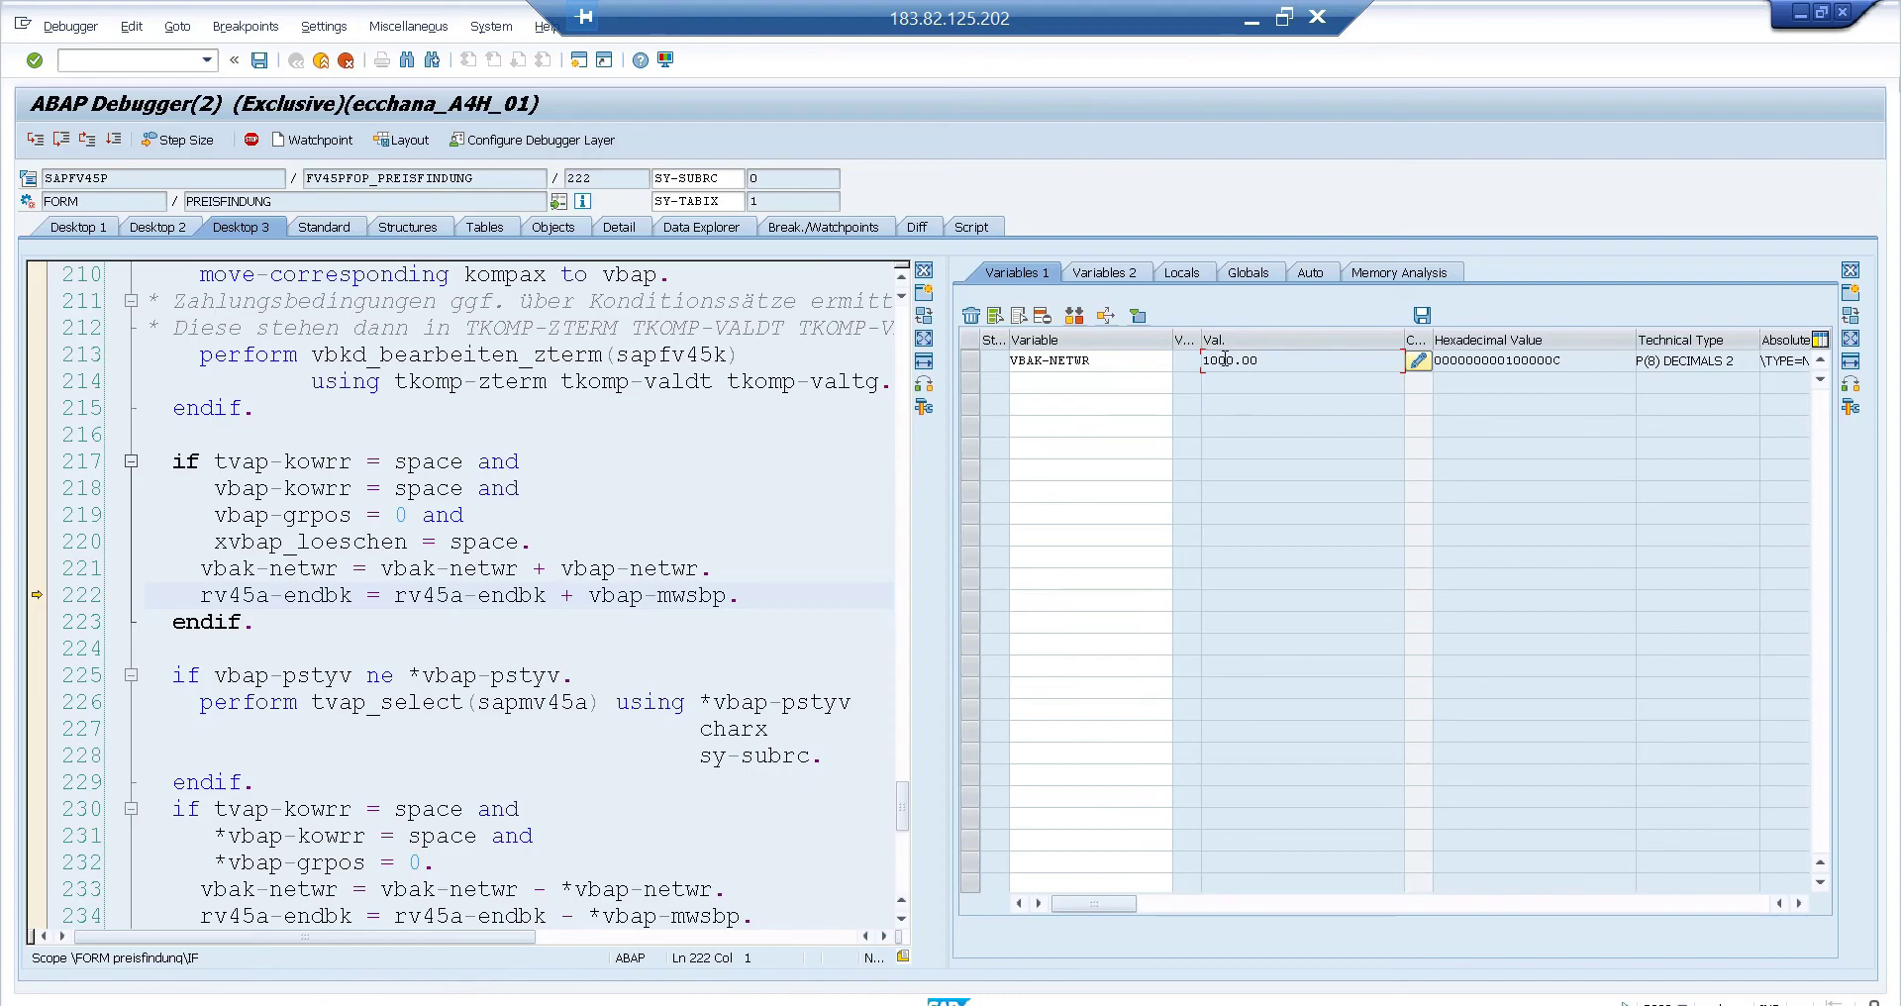
{"action": "left_click_drag", "start_coordinate": [1277, 359], "coordinate": [1227, 360]}
{"action": "left_click", "coordinate": [528, 592]}
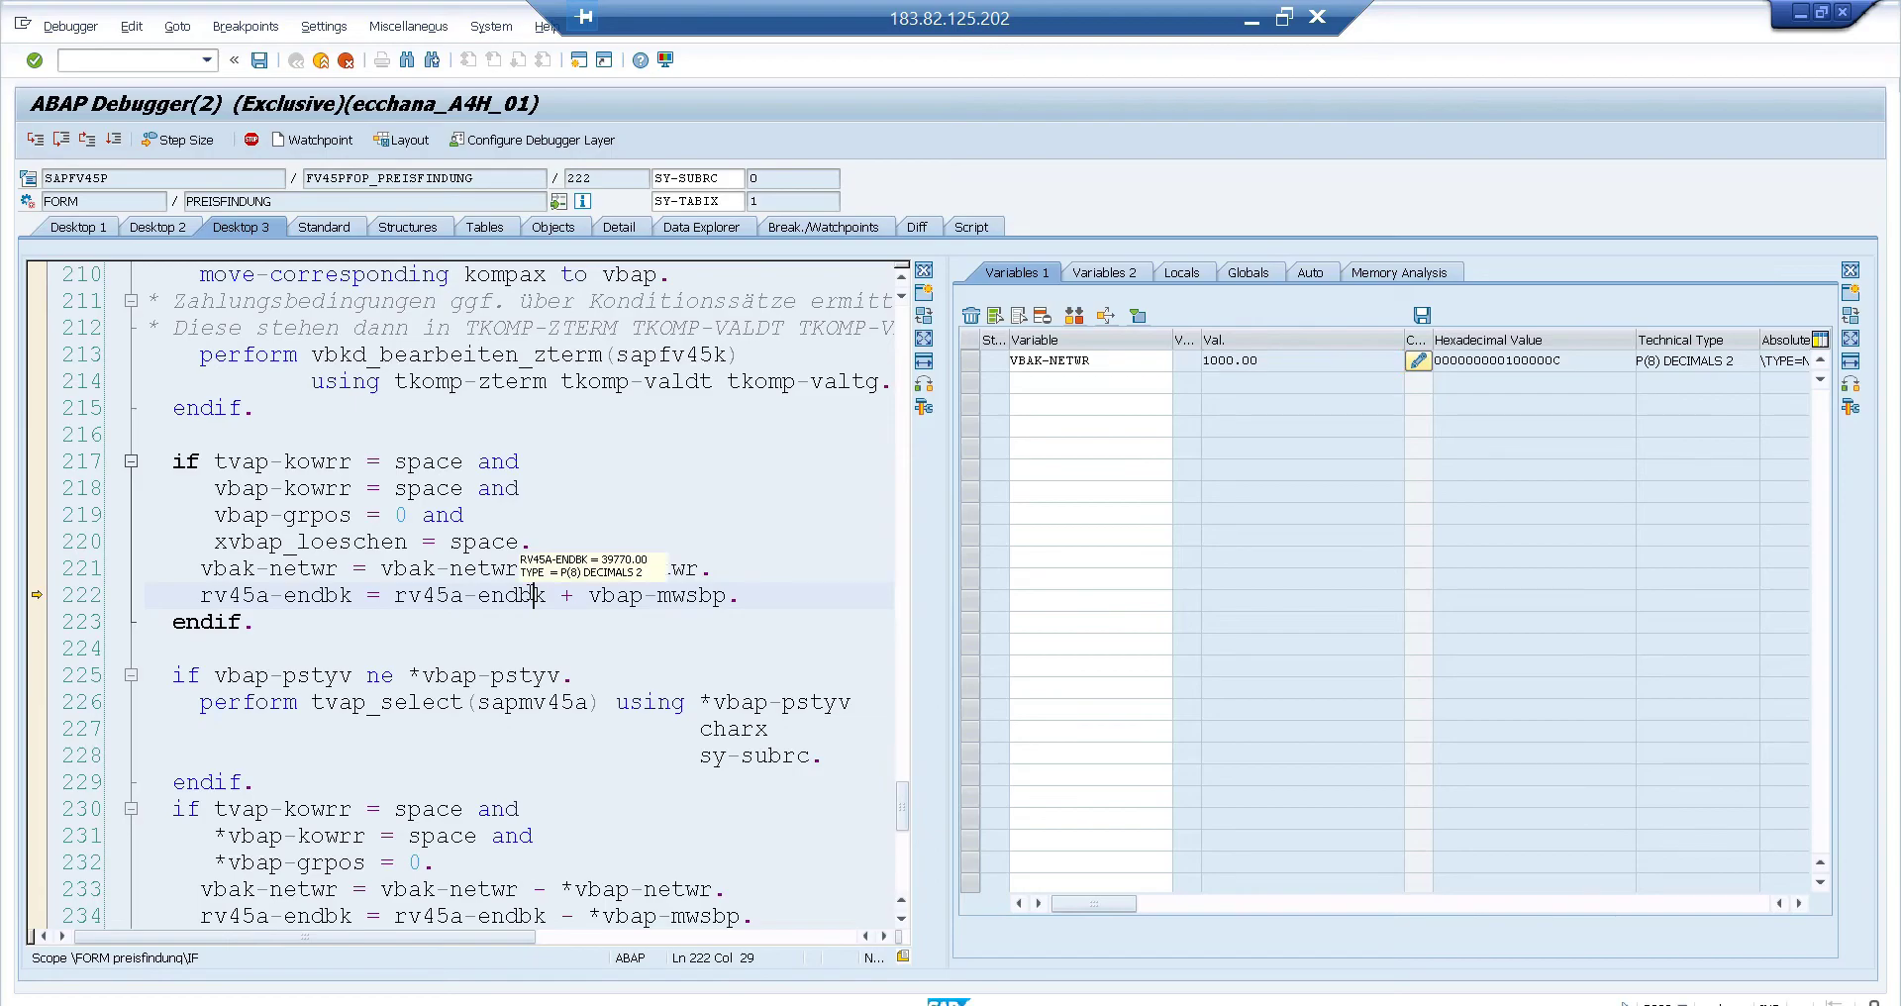
Step: Continue to the watchpoint stop at line 234 and set VBAK-NETWR to 100.000 there
{"action": "key", "text": "F8"}
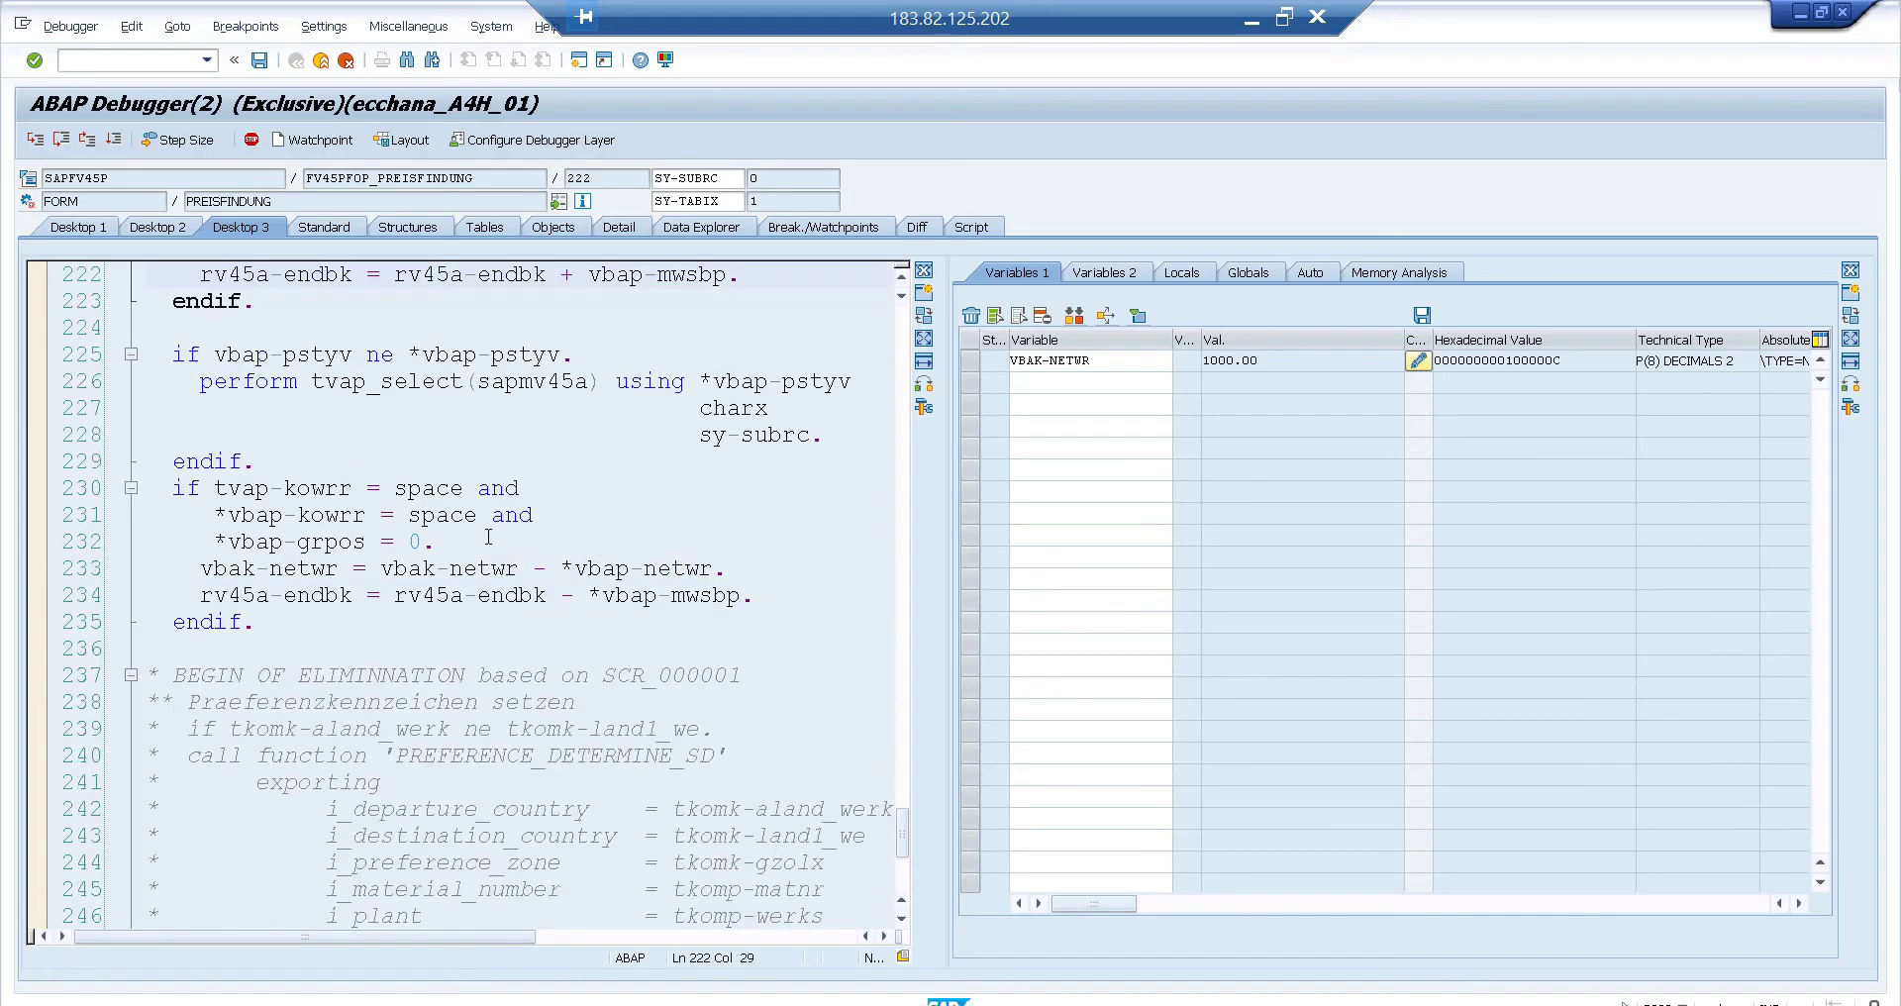
{"action": "left_click", "coordinate": [1422, 370]}
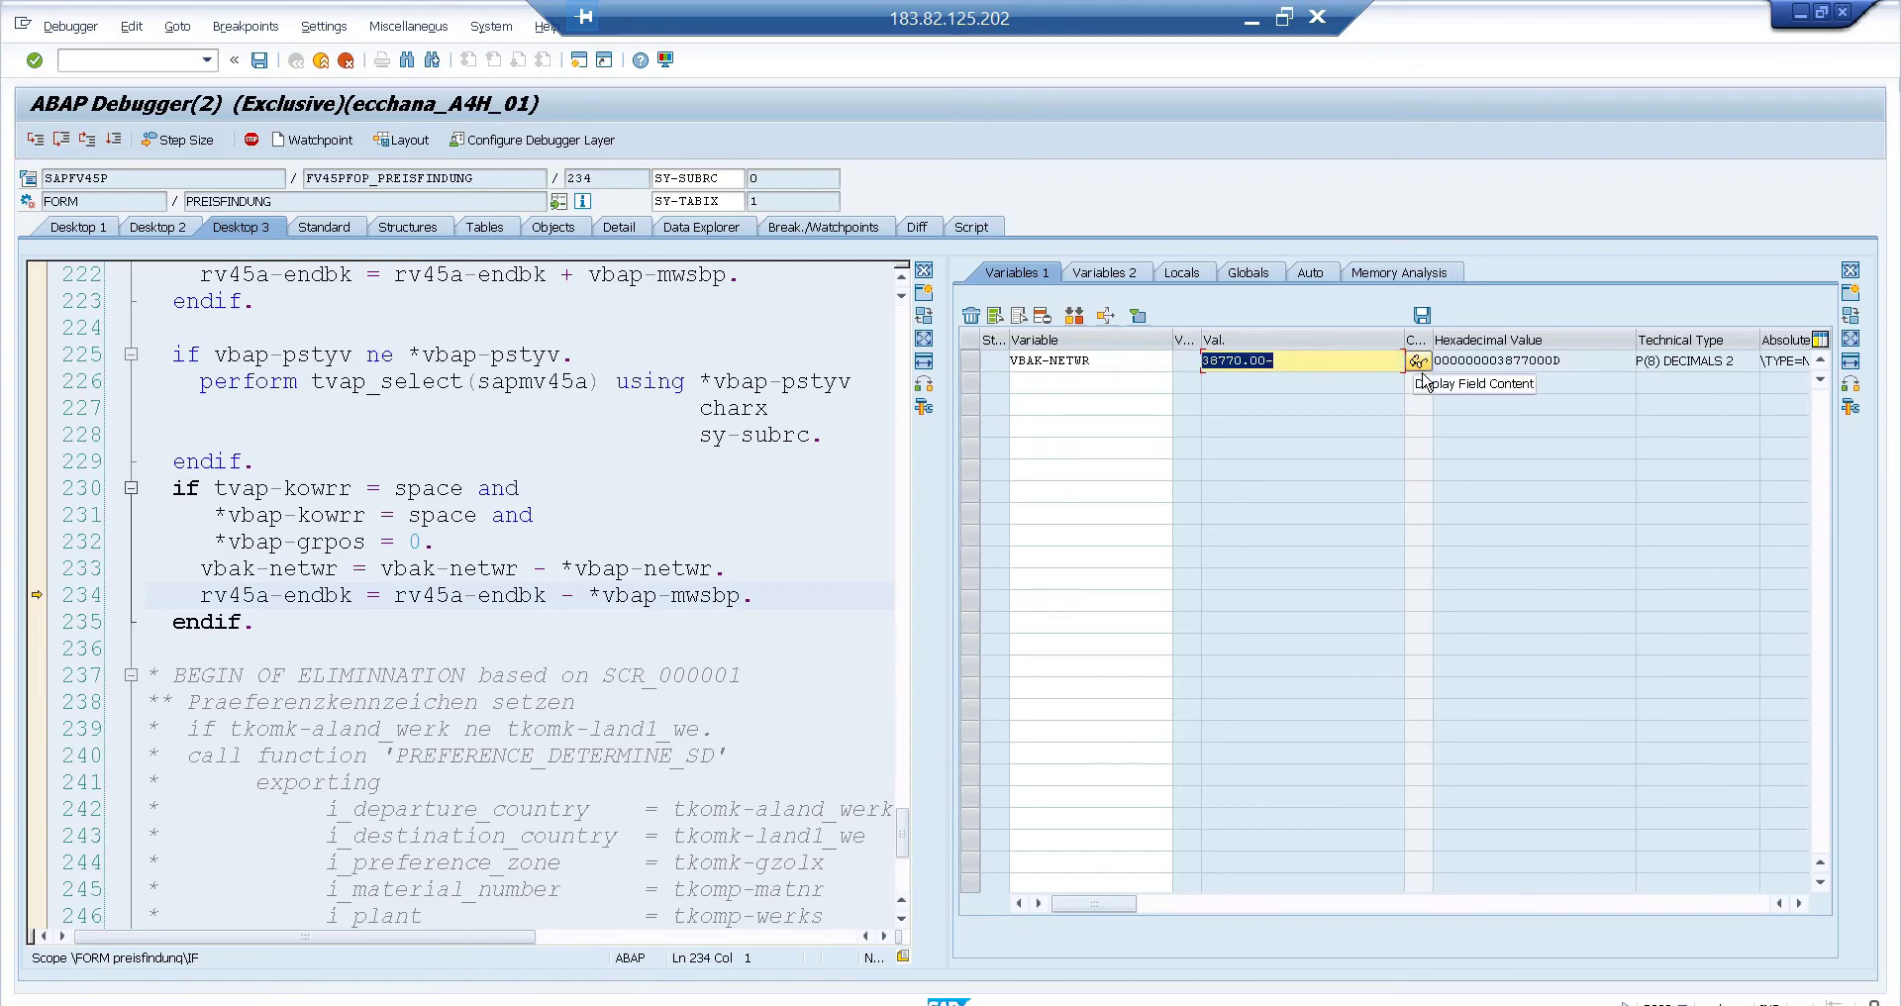
{"action": "type", "text": "100"}
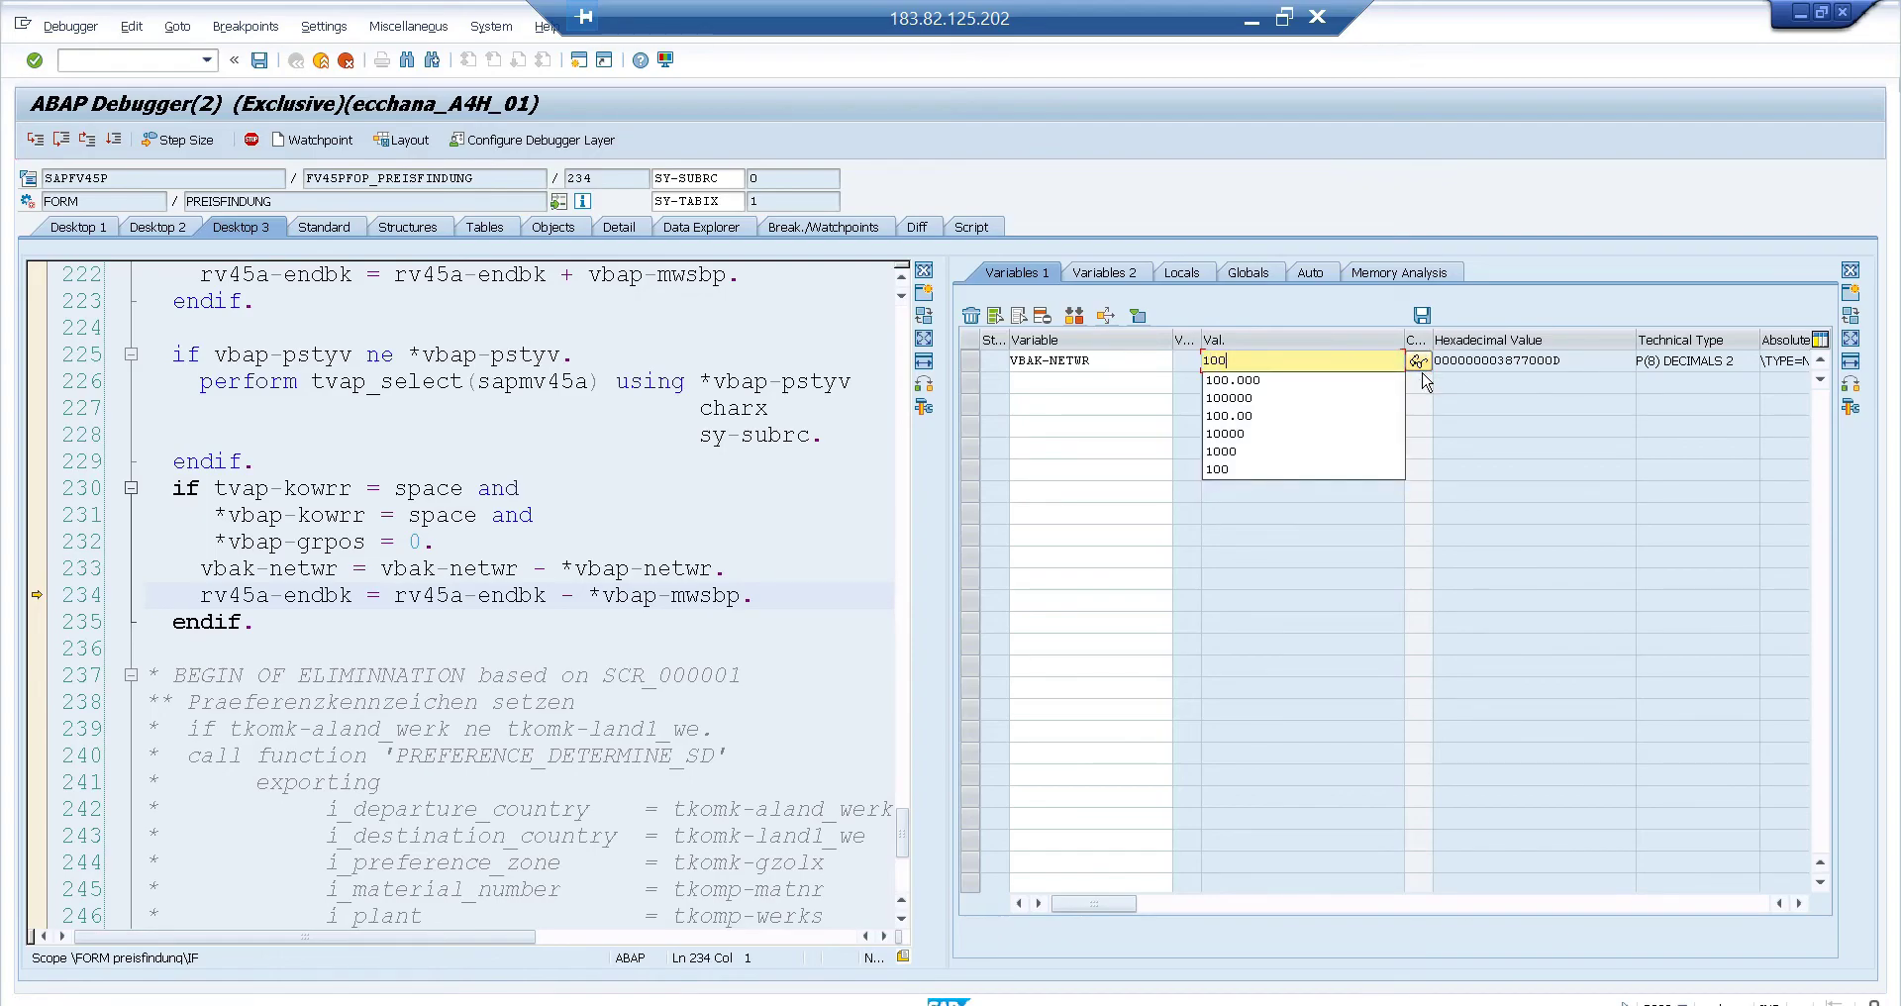
{"action": "type", "text": ".000"}
{"action": "key", "text": "Return"}
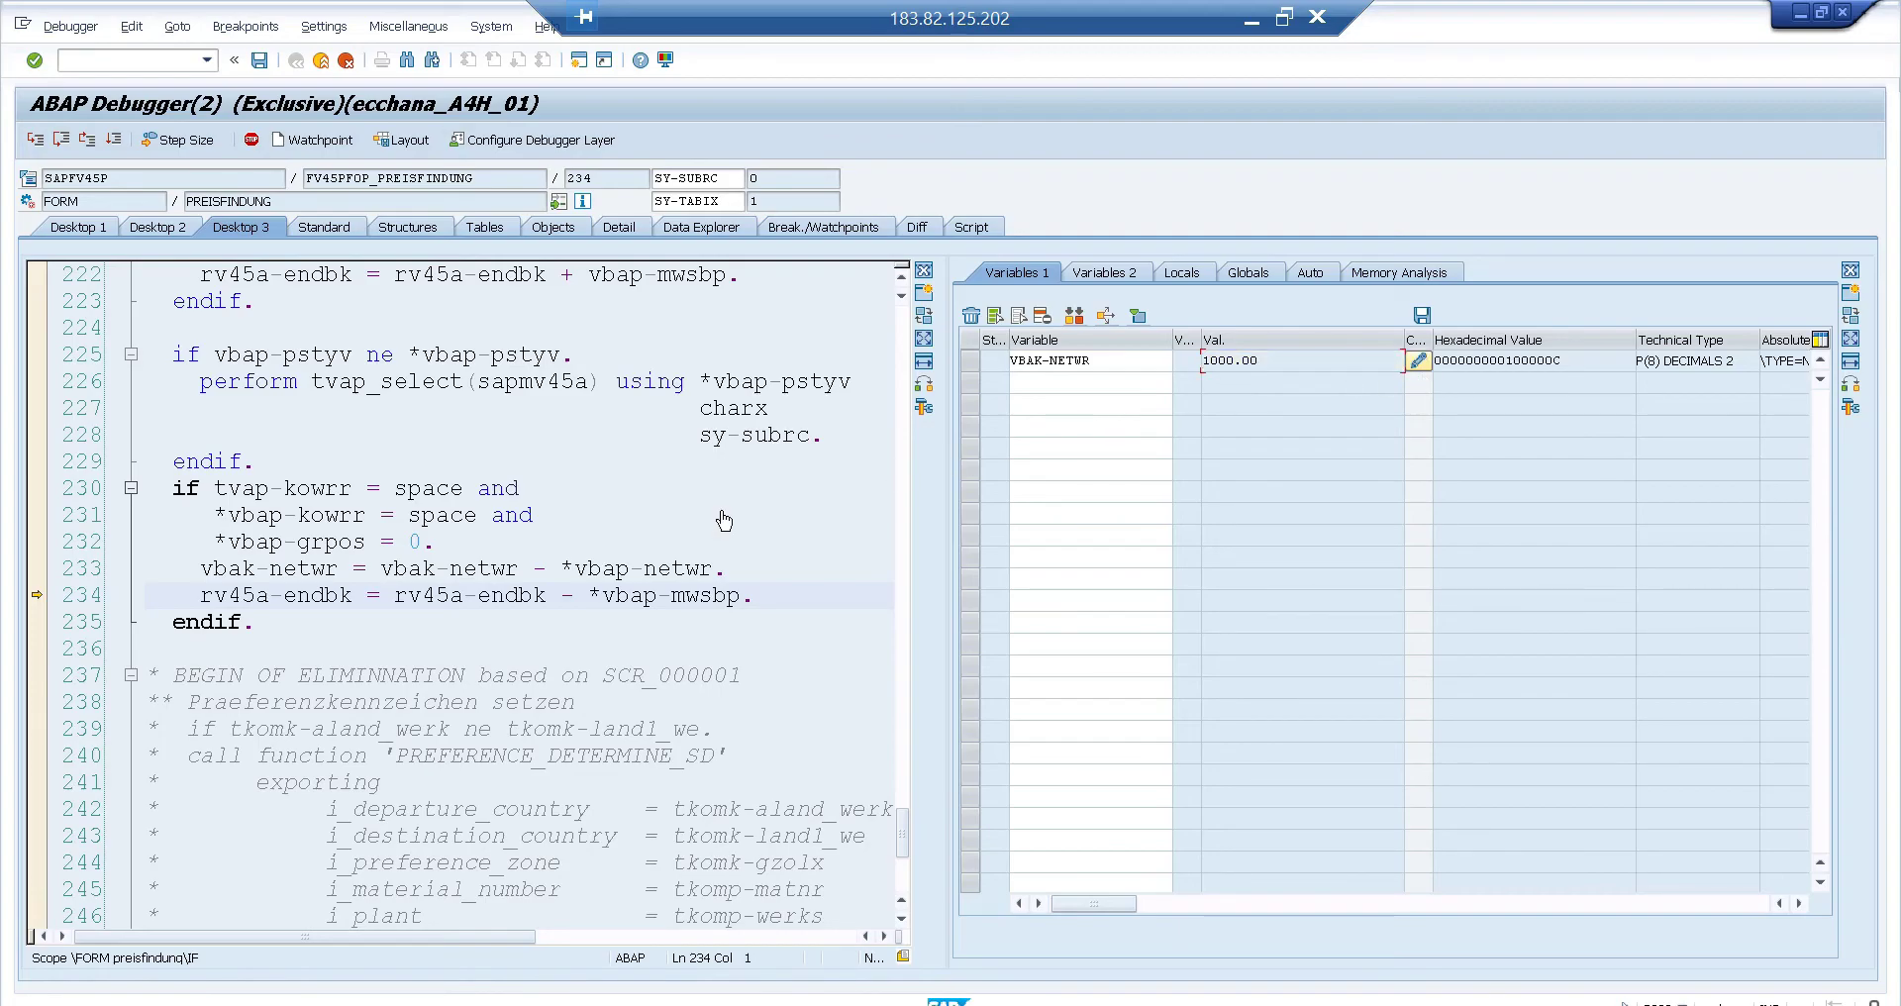
Step: Continue to the watchpoint stop at line 188 of KOPFSUMMEN_BILDEN and set VBAK-NETWR to 1000.00 there
{"action": "key", "text": "F8"}
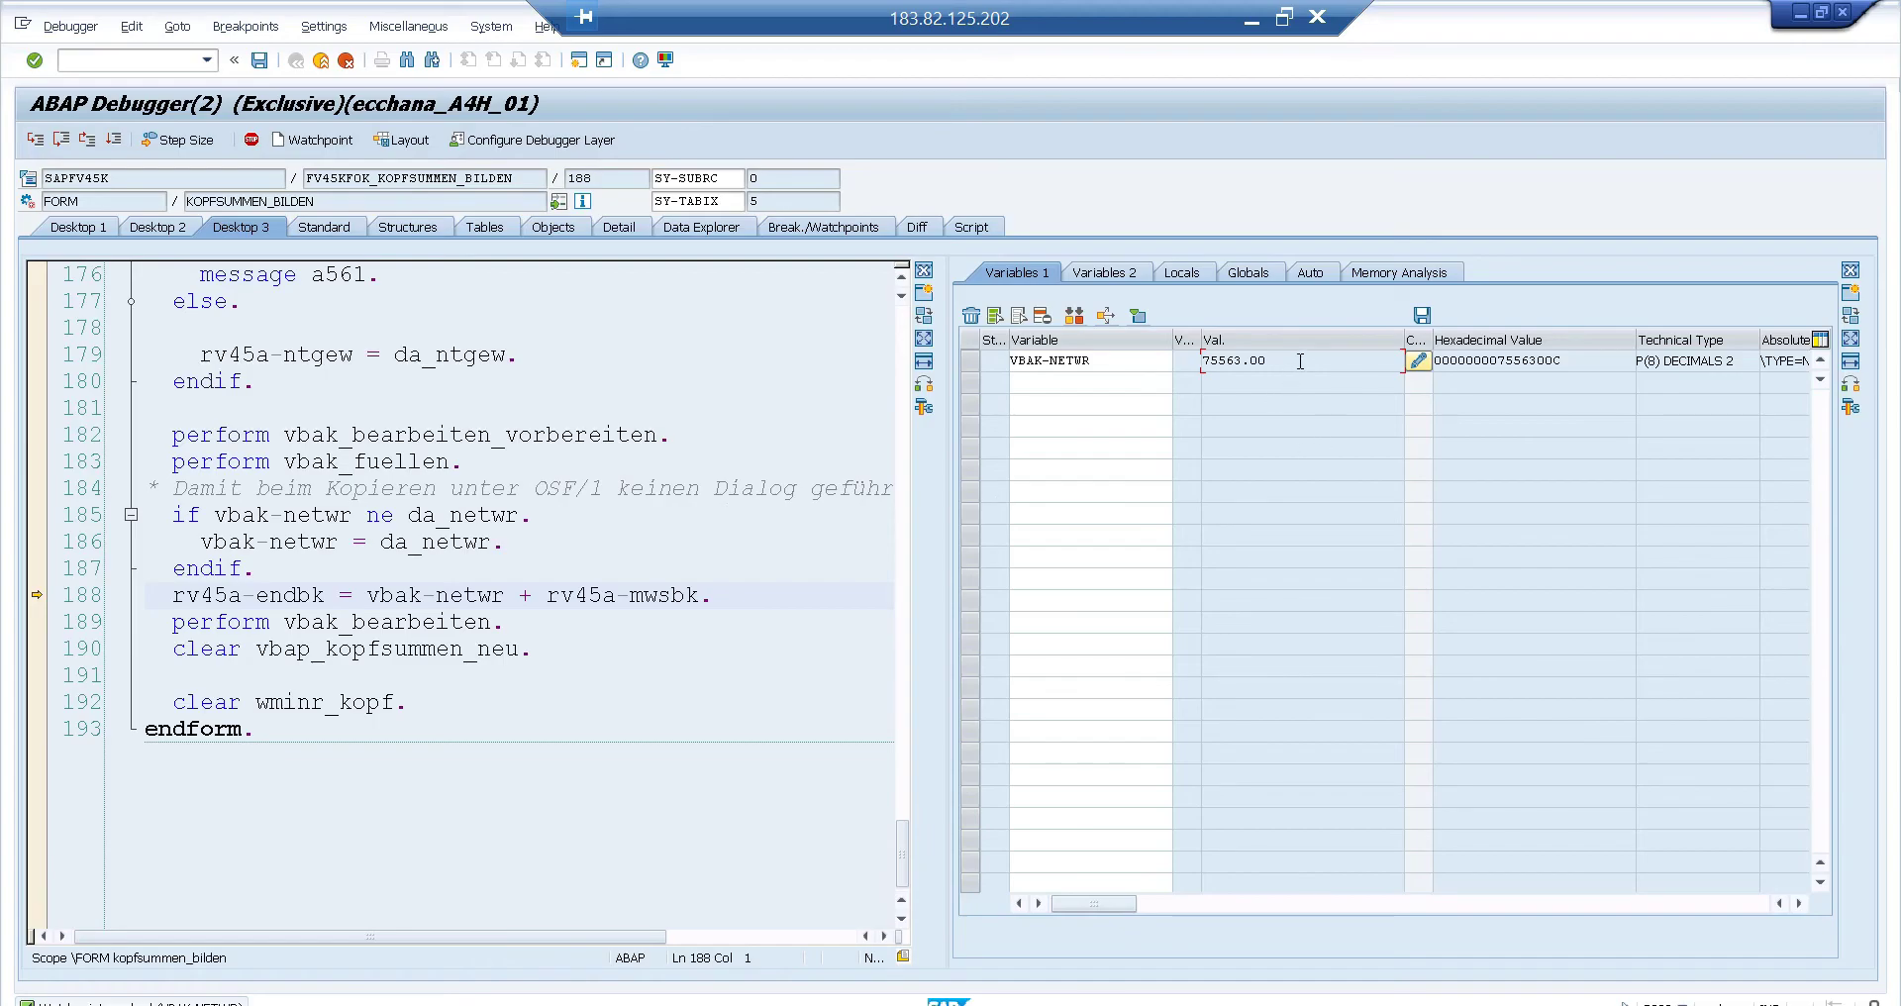
{"action": "double_click", "coordinate": [1256, 362]}
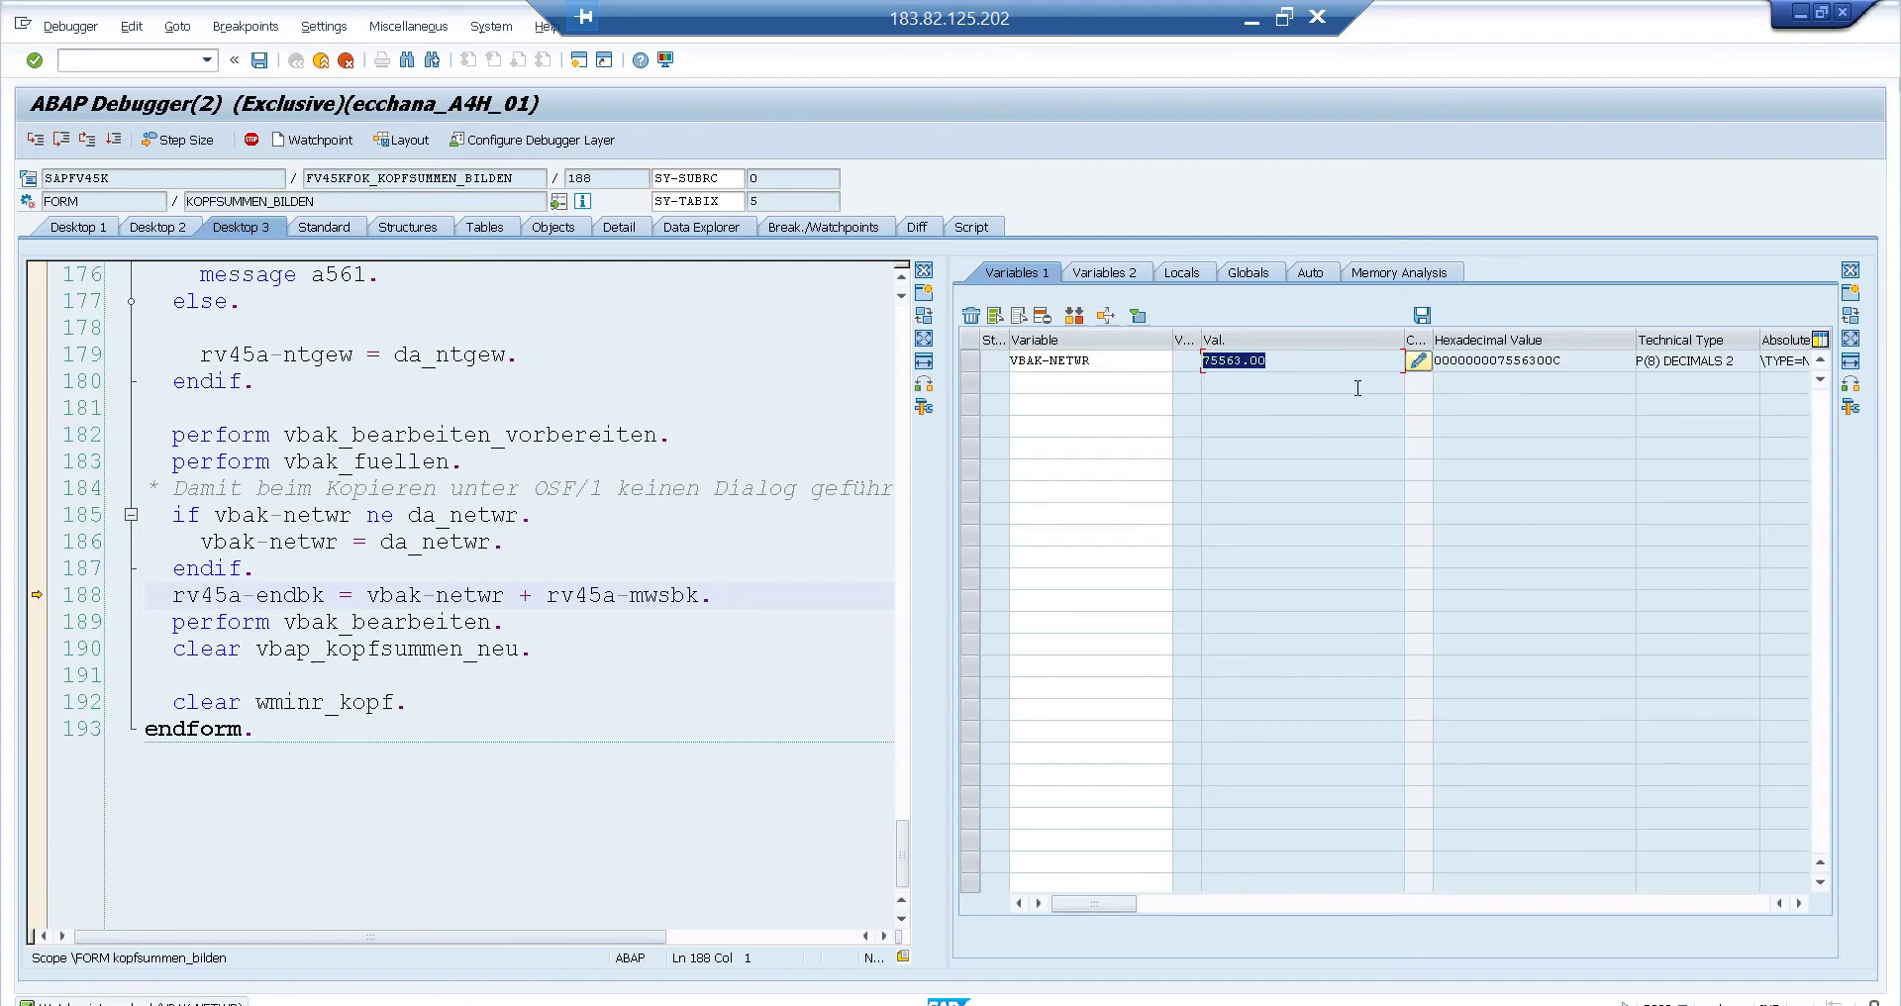
{"action": "left_click", "coordinate": [1418, 360]}
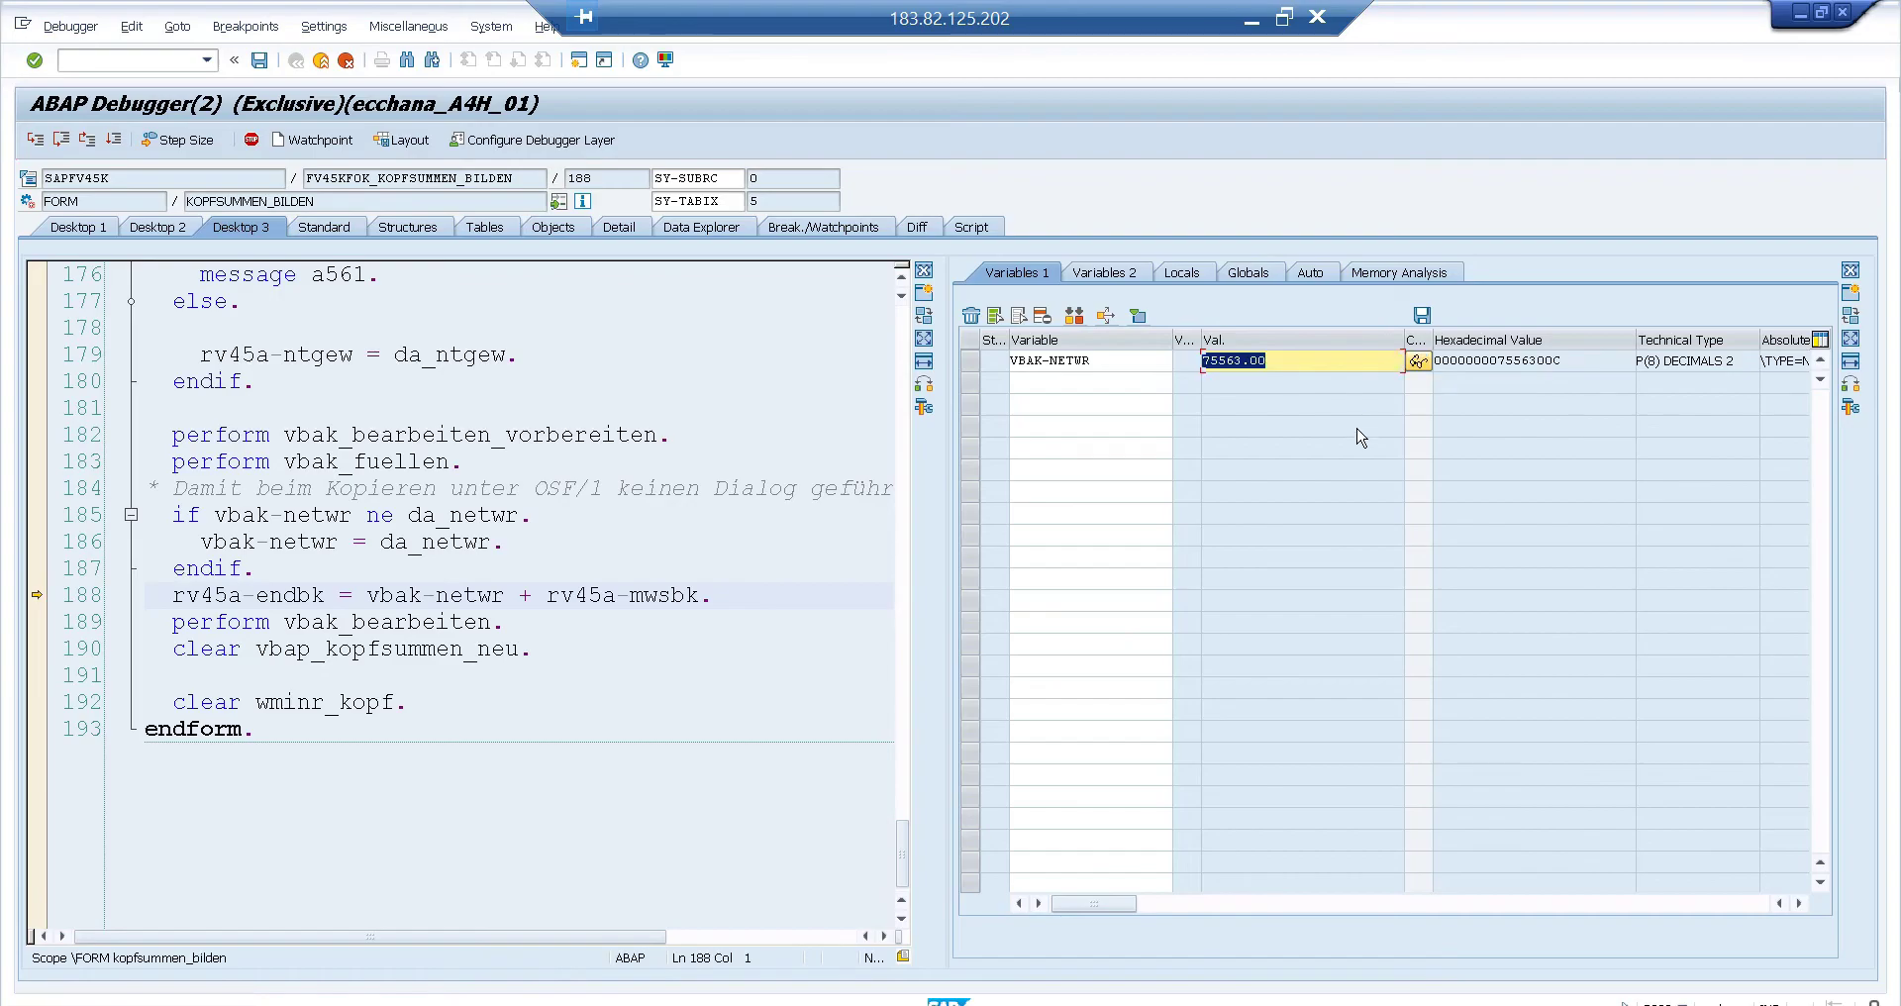
{"action": "type", "text": "100"}
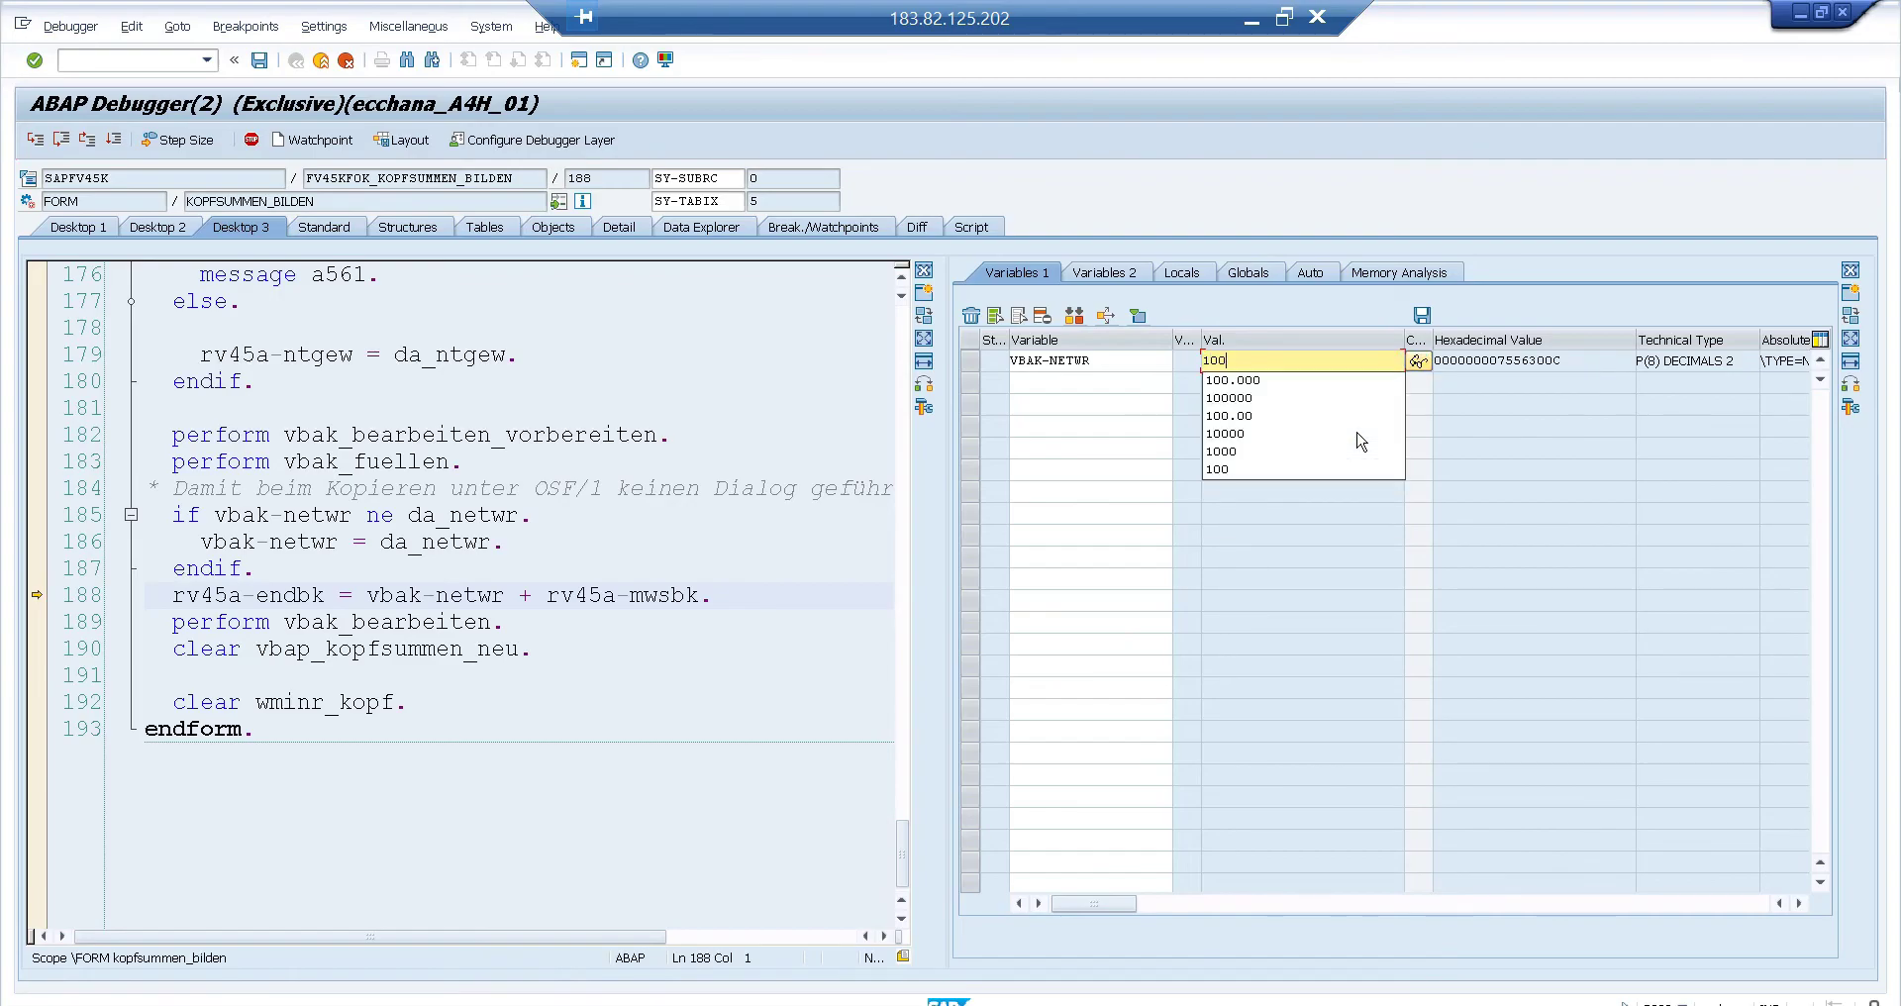
{"action": "type", "text": ".0000"}
{"action": "key", "text": "Return"}
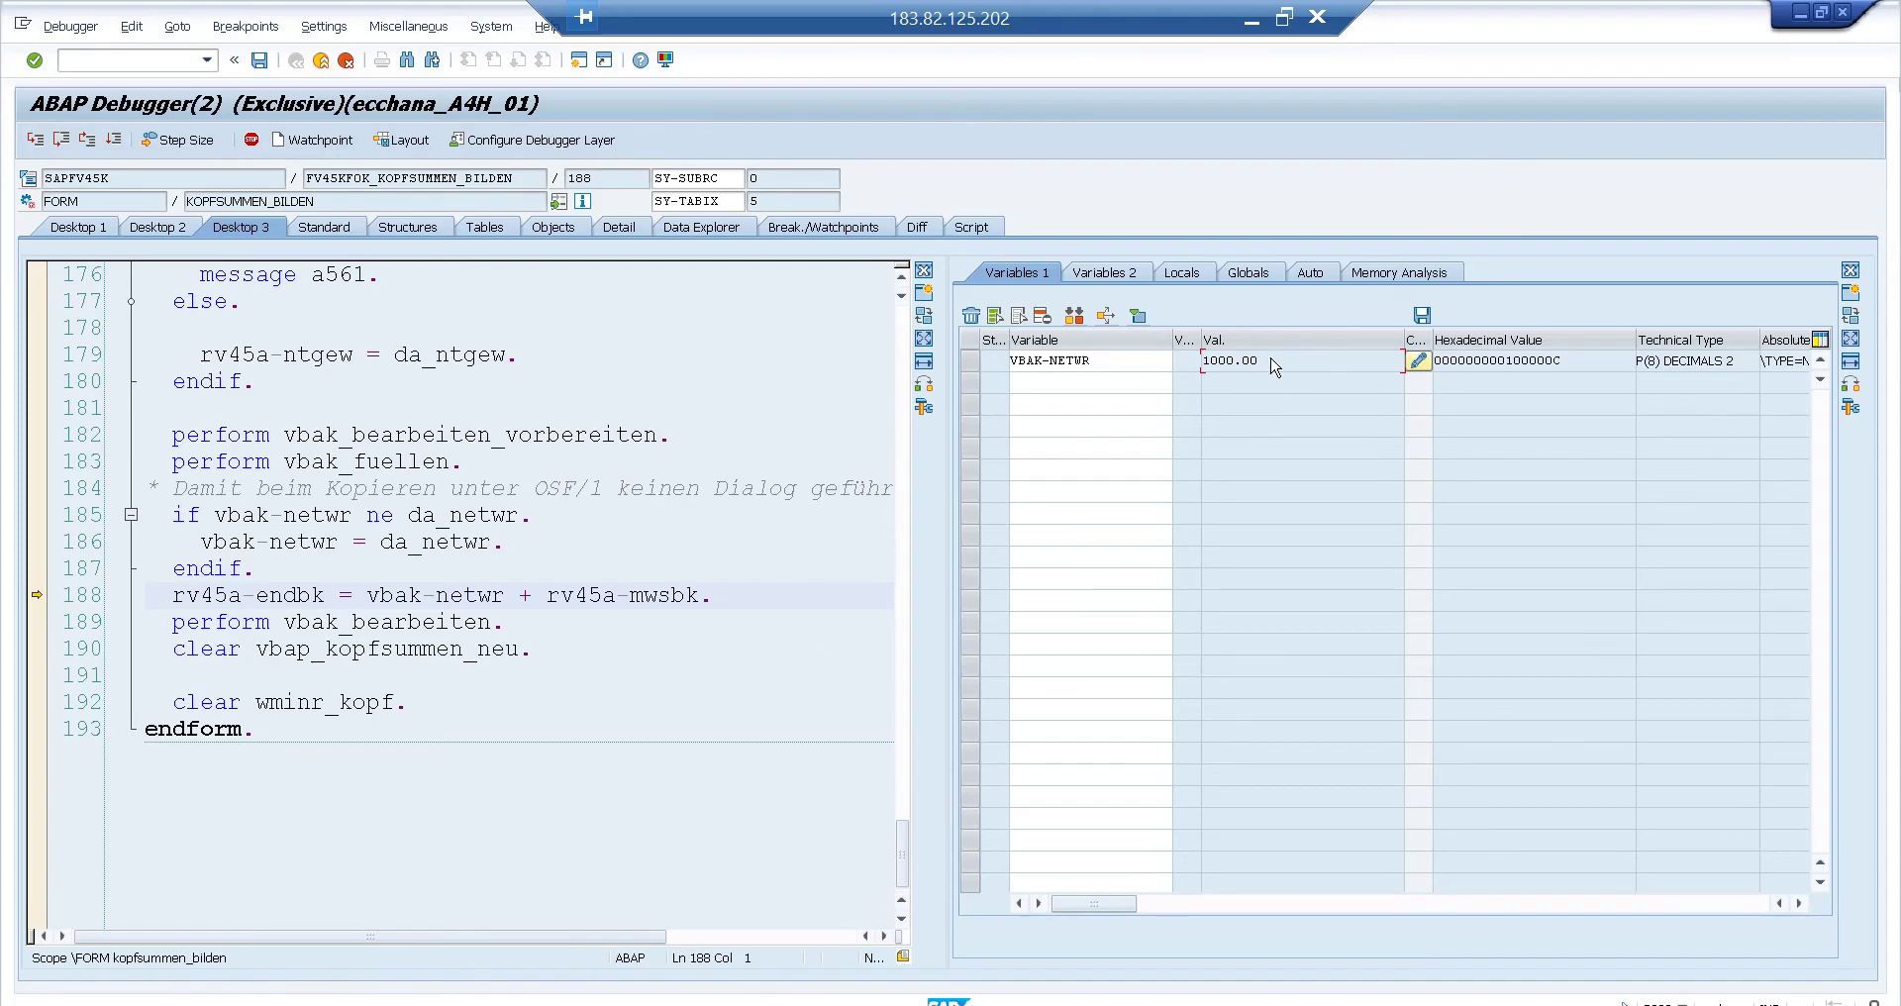
{"action": "left_click_drag", "start_coordinate": [1262, 360], "coordinate": [1158, 364]}
{"action": "left_click", "coordinate": [686, 484]}
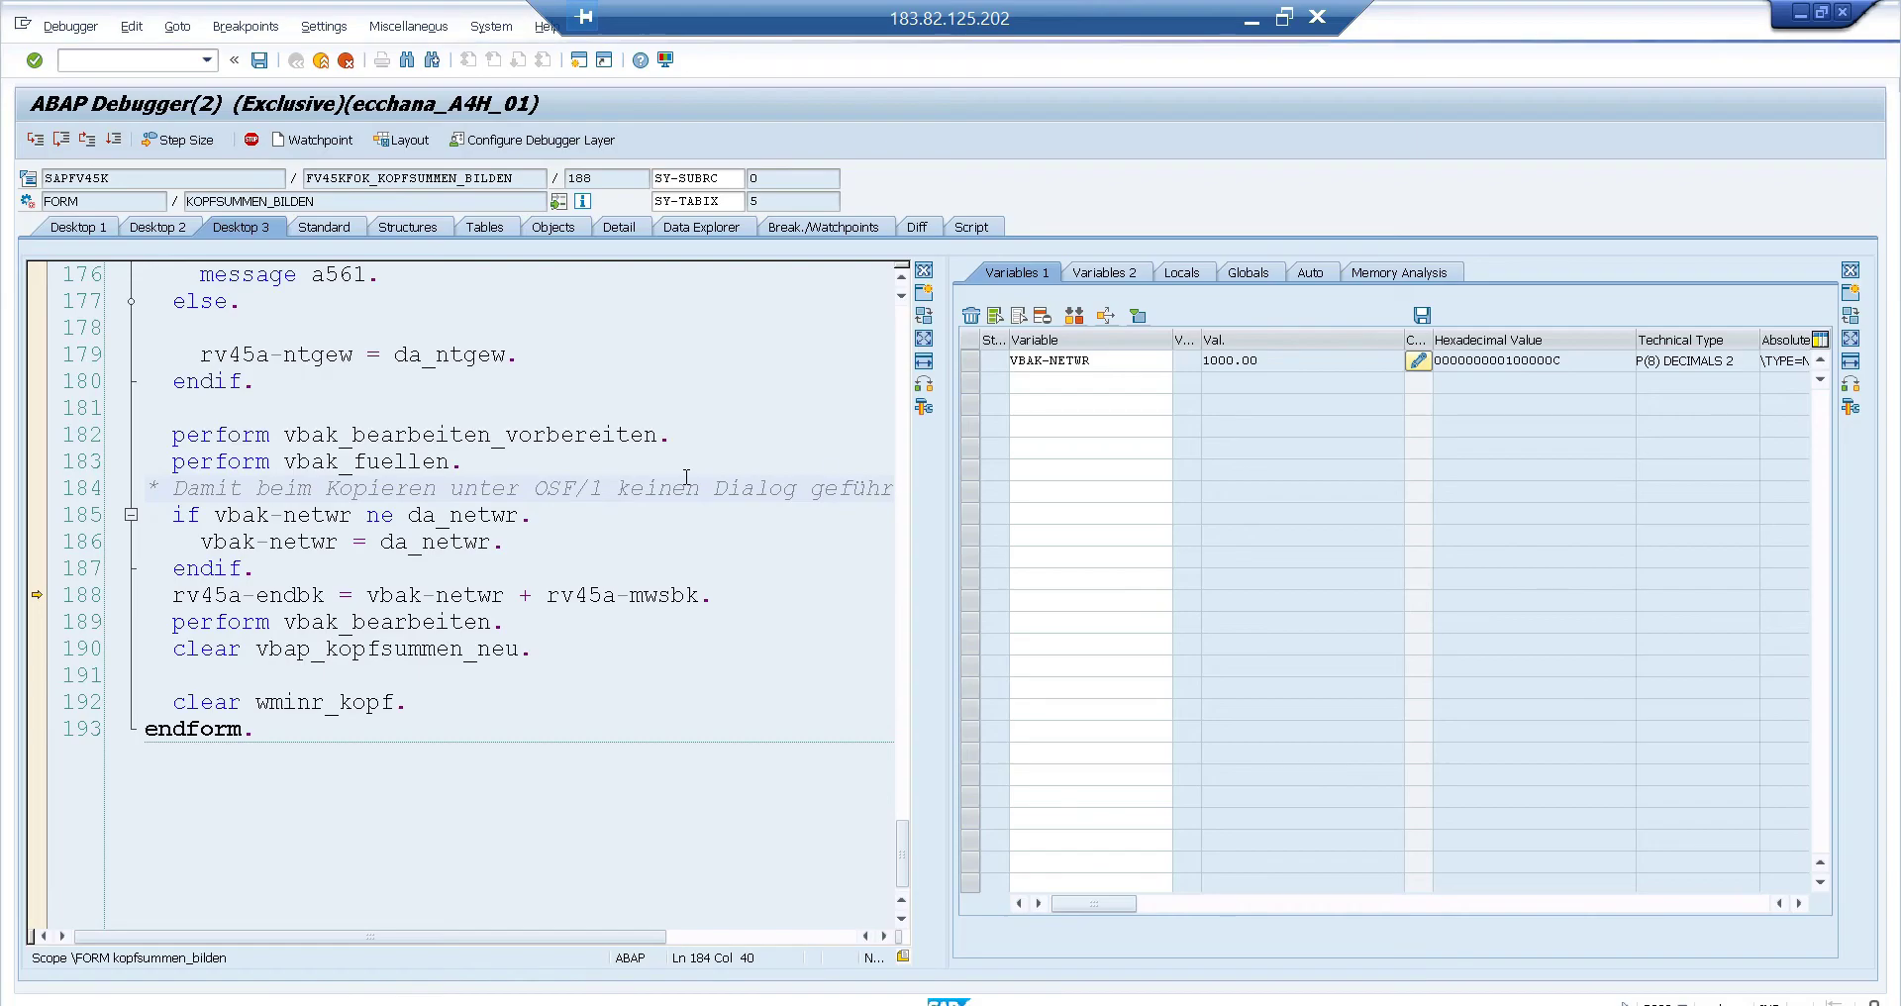
Step: Resume execution back to the sales order overview and check the order's net value
{"action": "key", "text": "F8"}
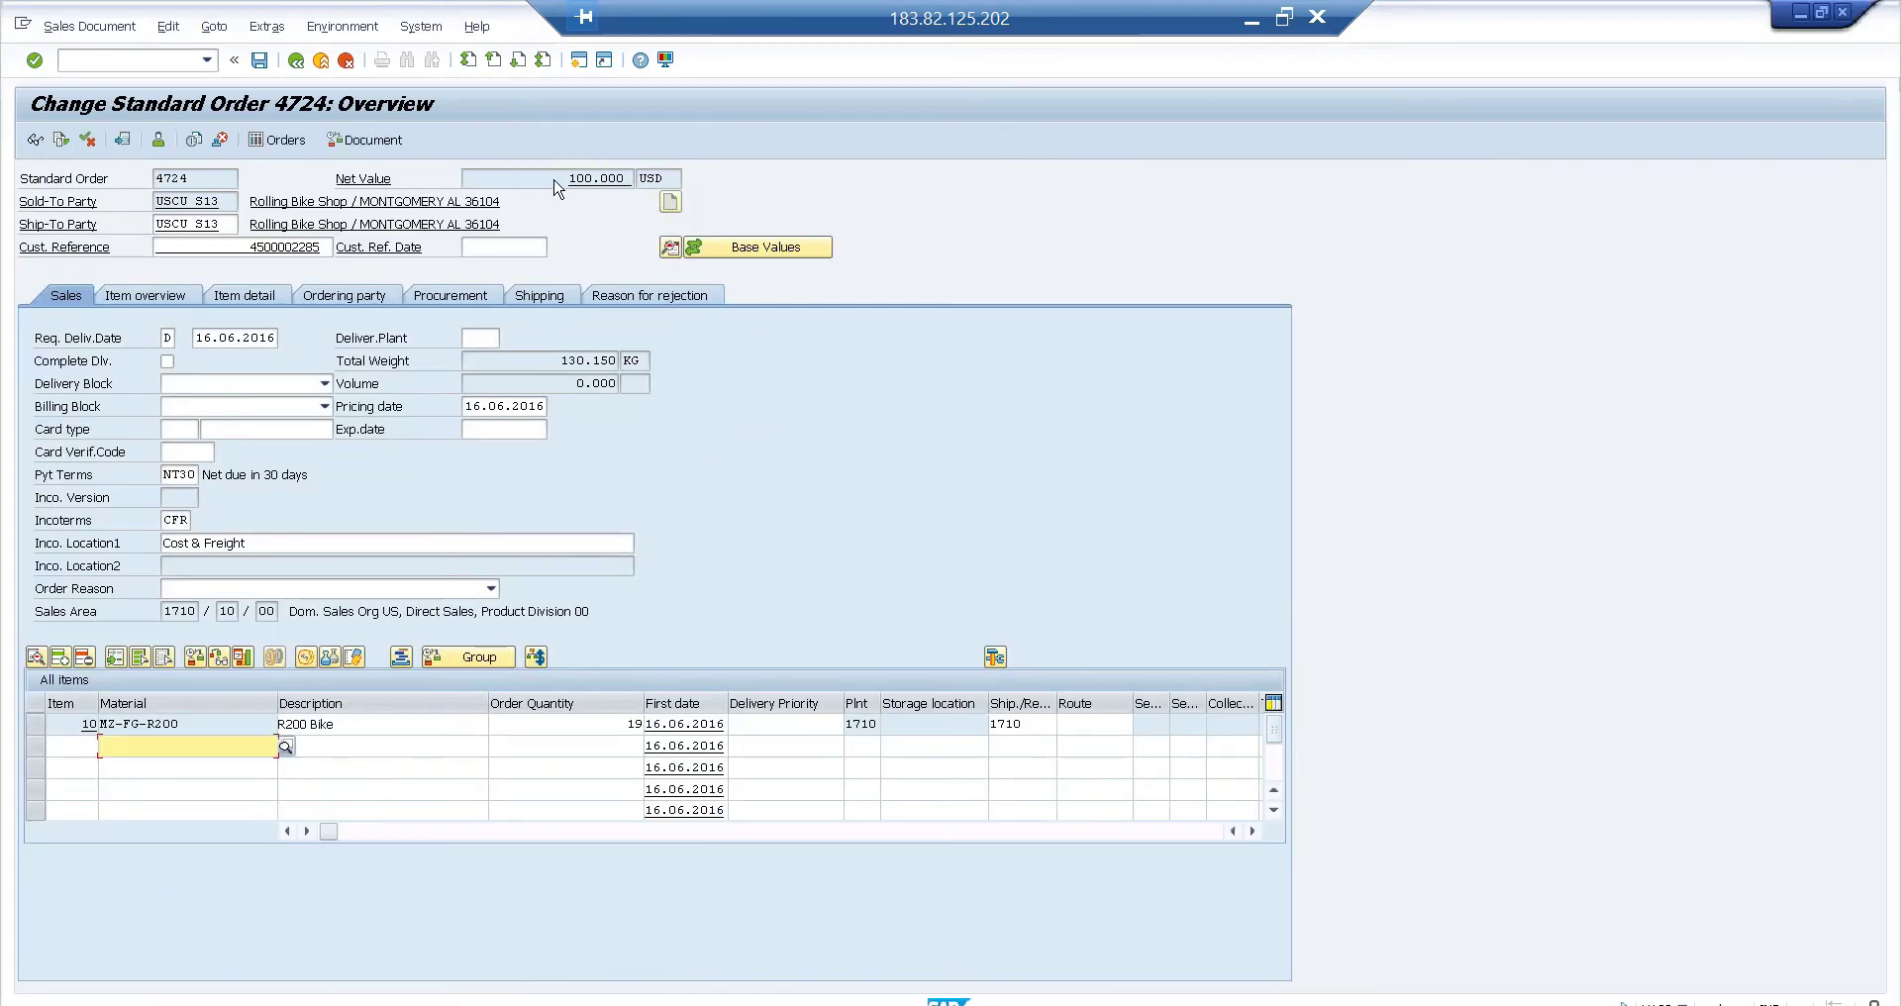
{"action": "left_click_drag", "start_coordinate": [564, 182], "coordinate": [640, 172]}
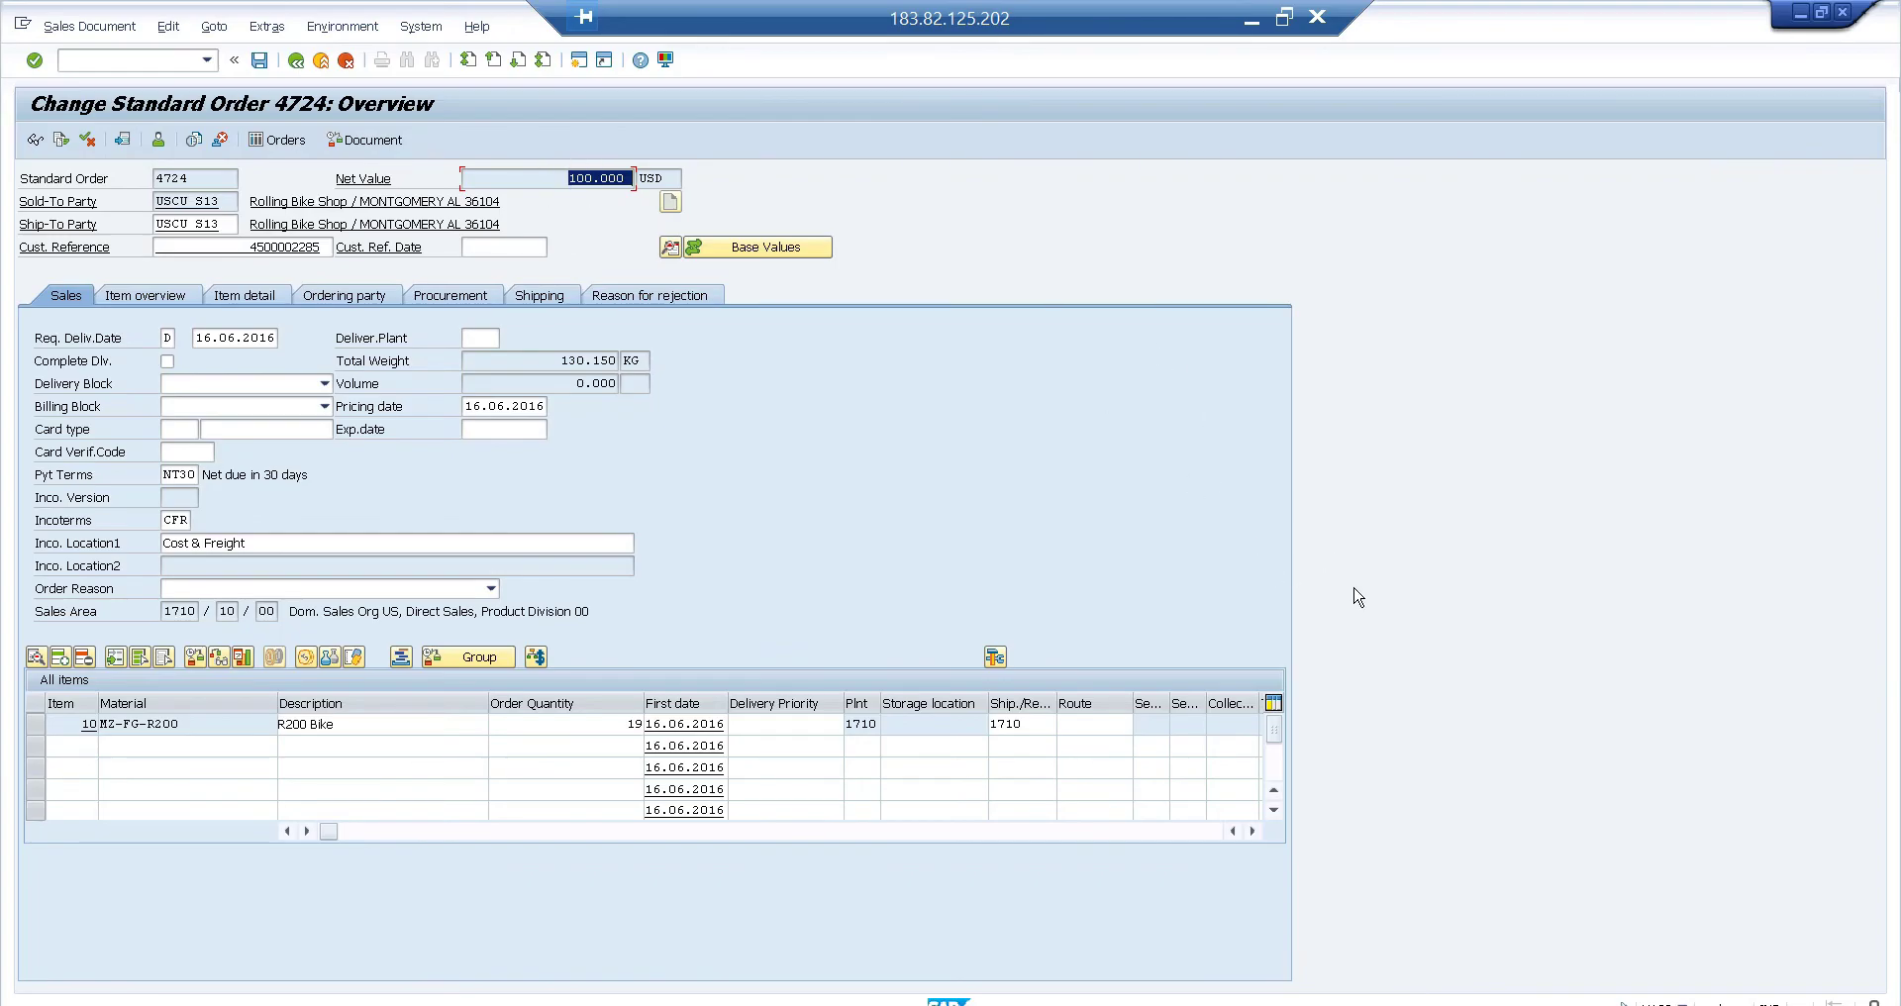
{"action": "left_click", "coordinate": [551, 177]}
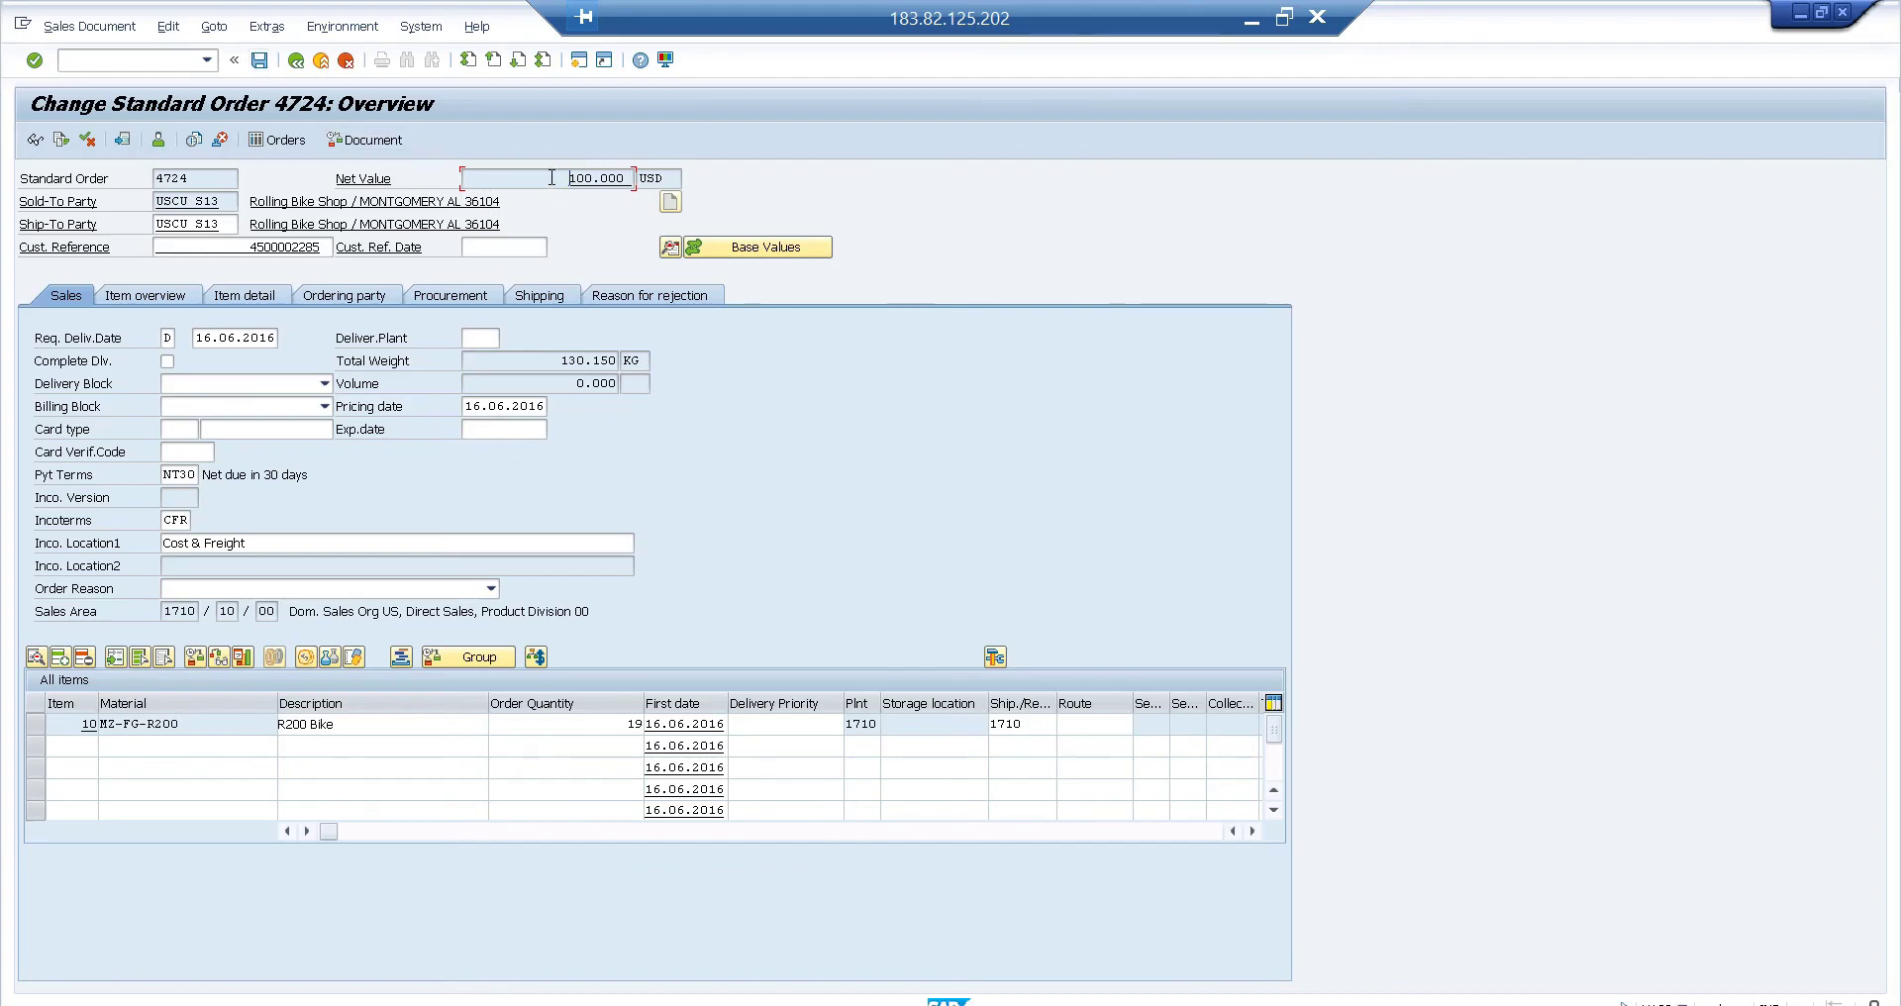
Step: Save the order, checking VBAK-NETWR at the PREISFINDUNG_GESAMT stops at lines 50 and 319, and continue until the save finishes
{"action": "left_click", "coordinate": [258, 61]}
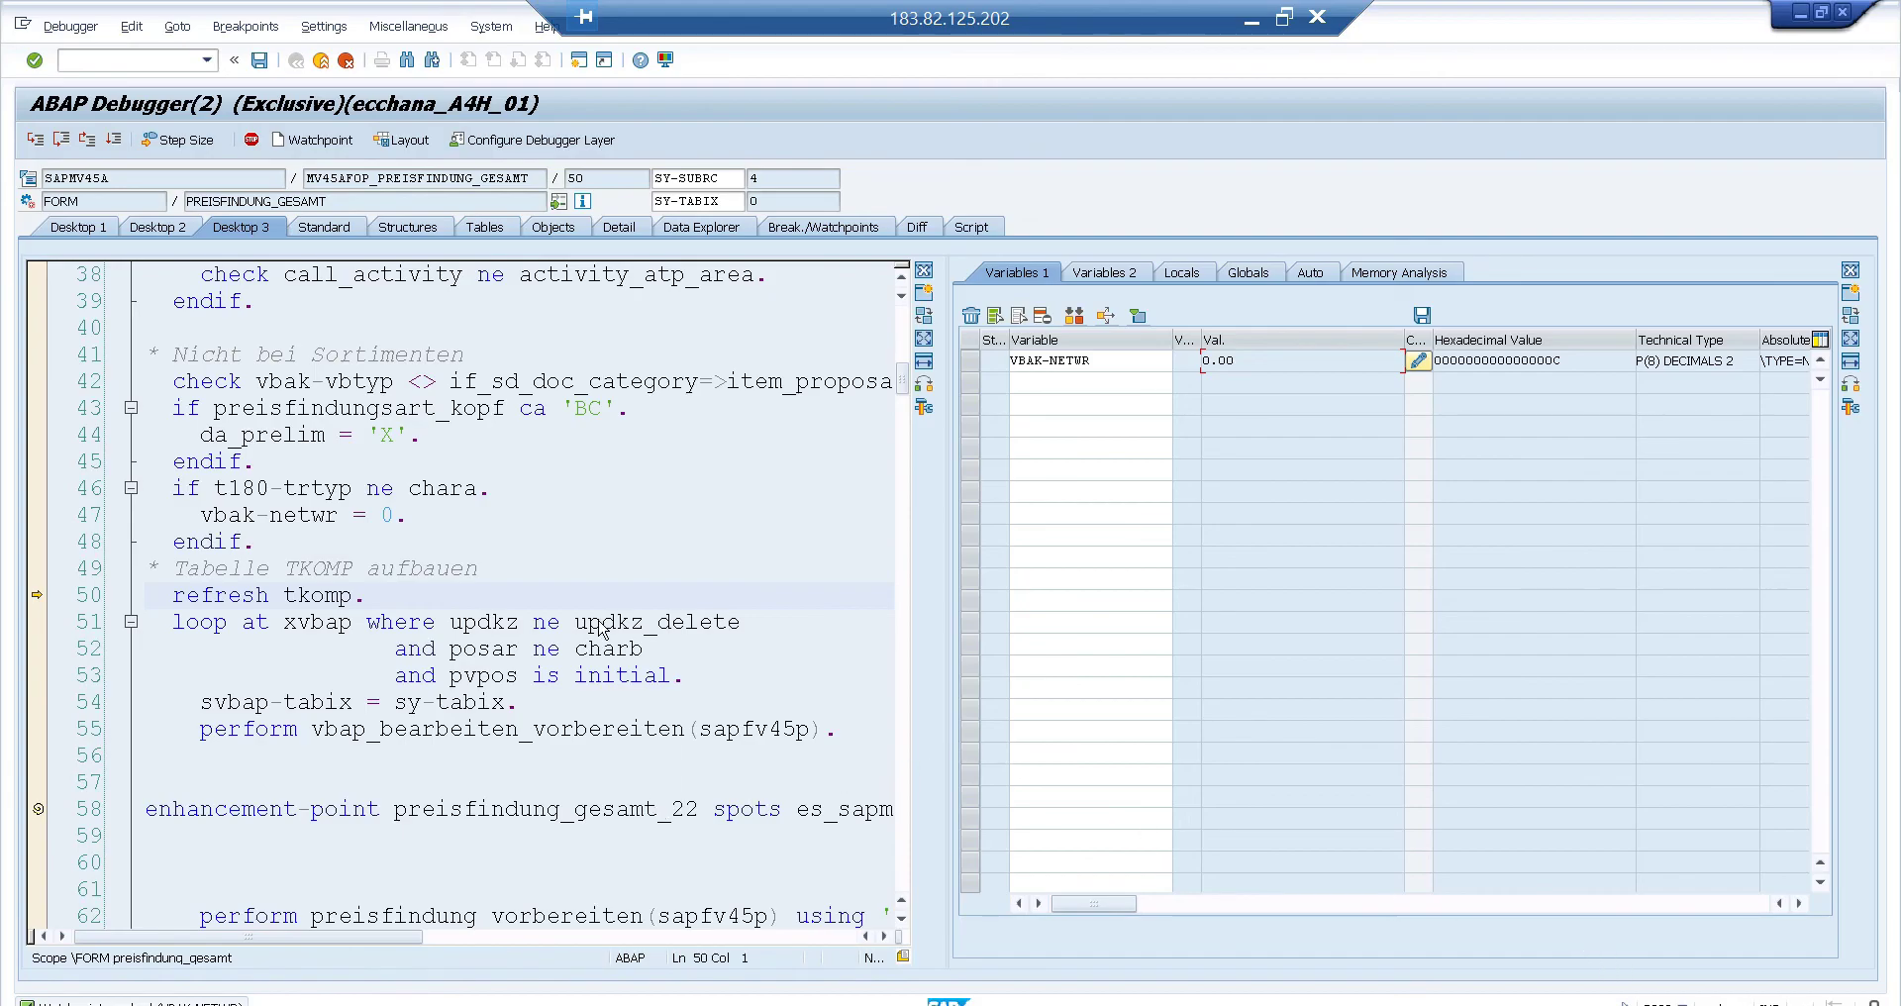
{"action": "left_click", "coordinate": [1109, 361]}
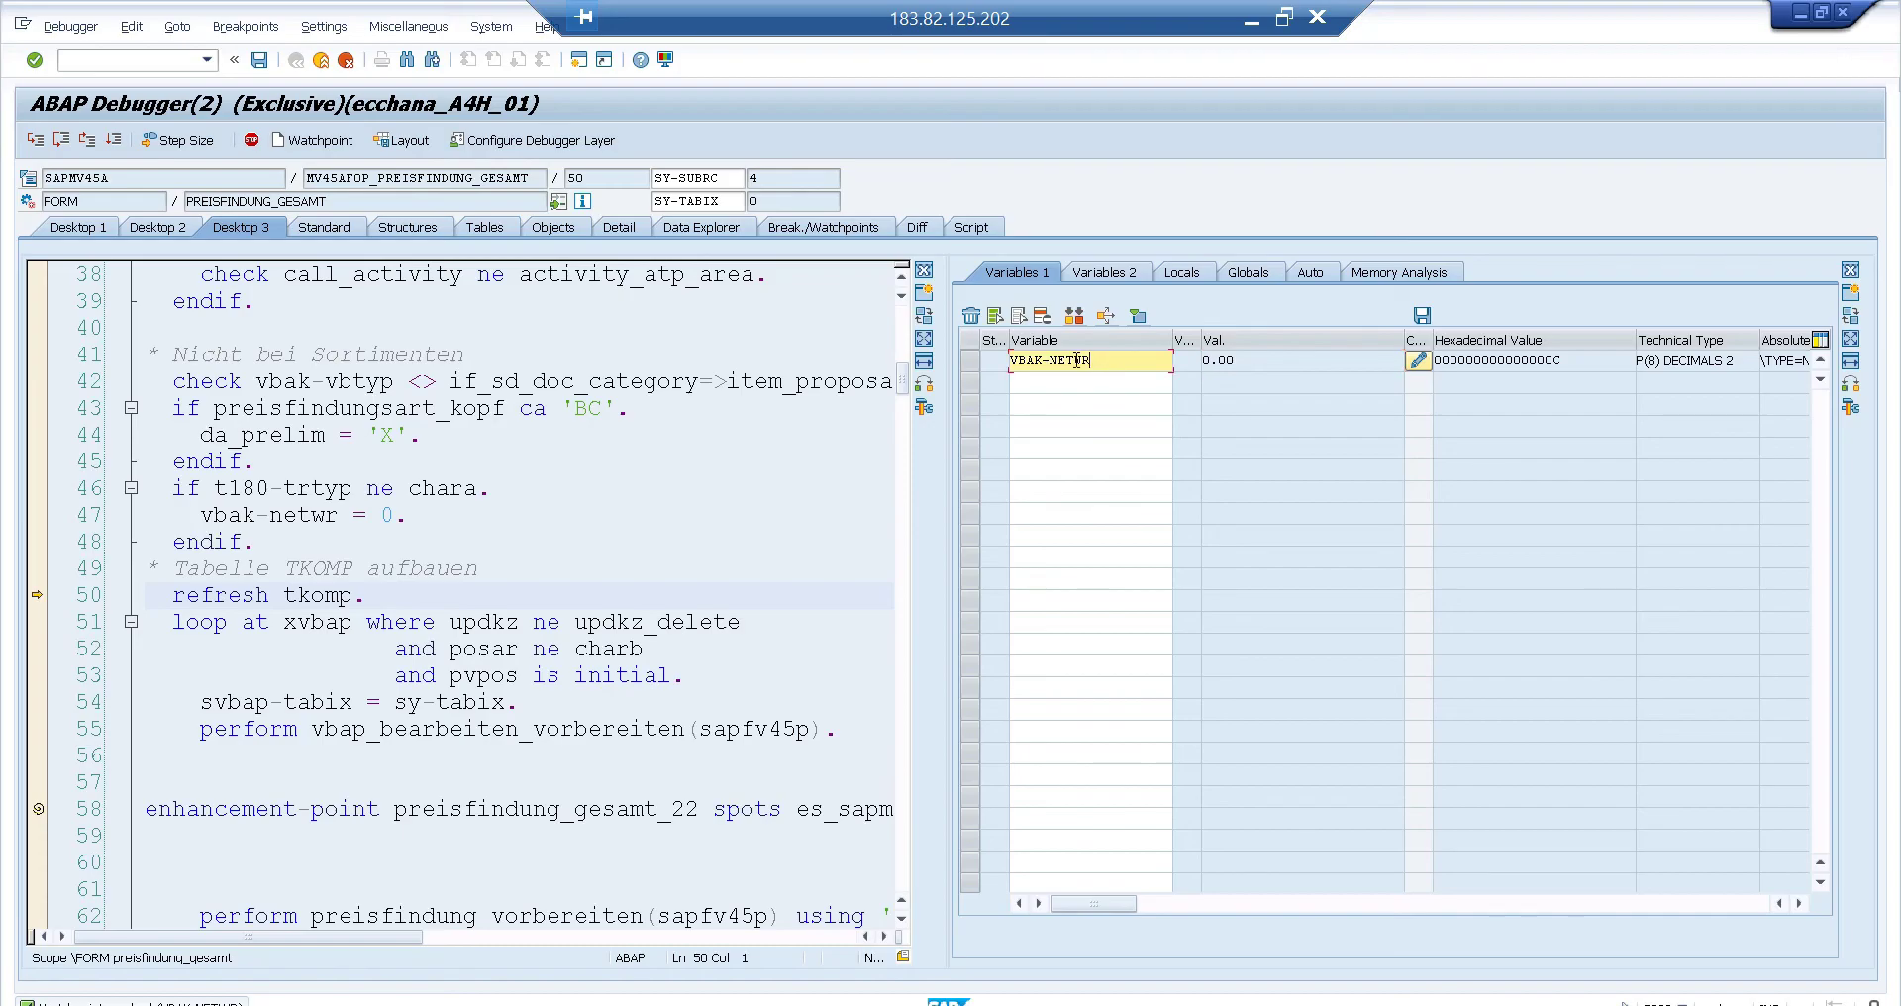
{"action": "left_click", "coordinate": [1252, 365]}
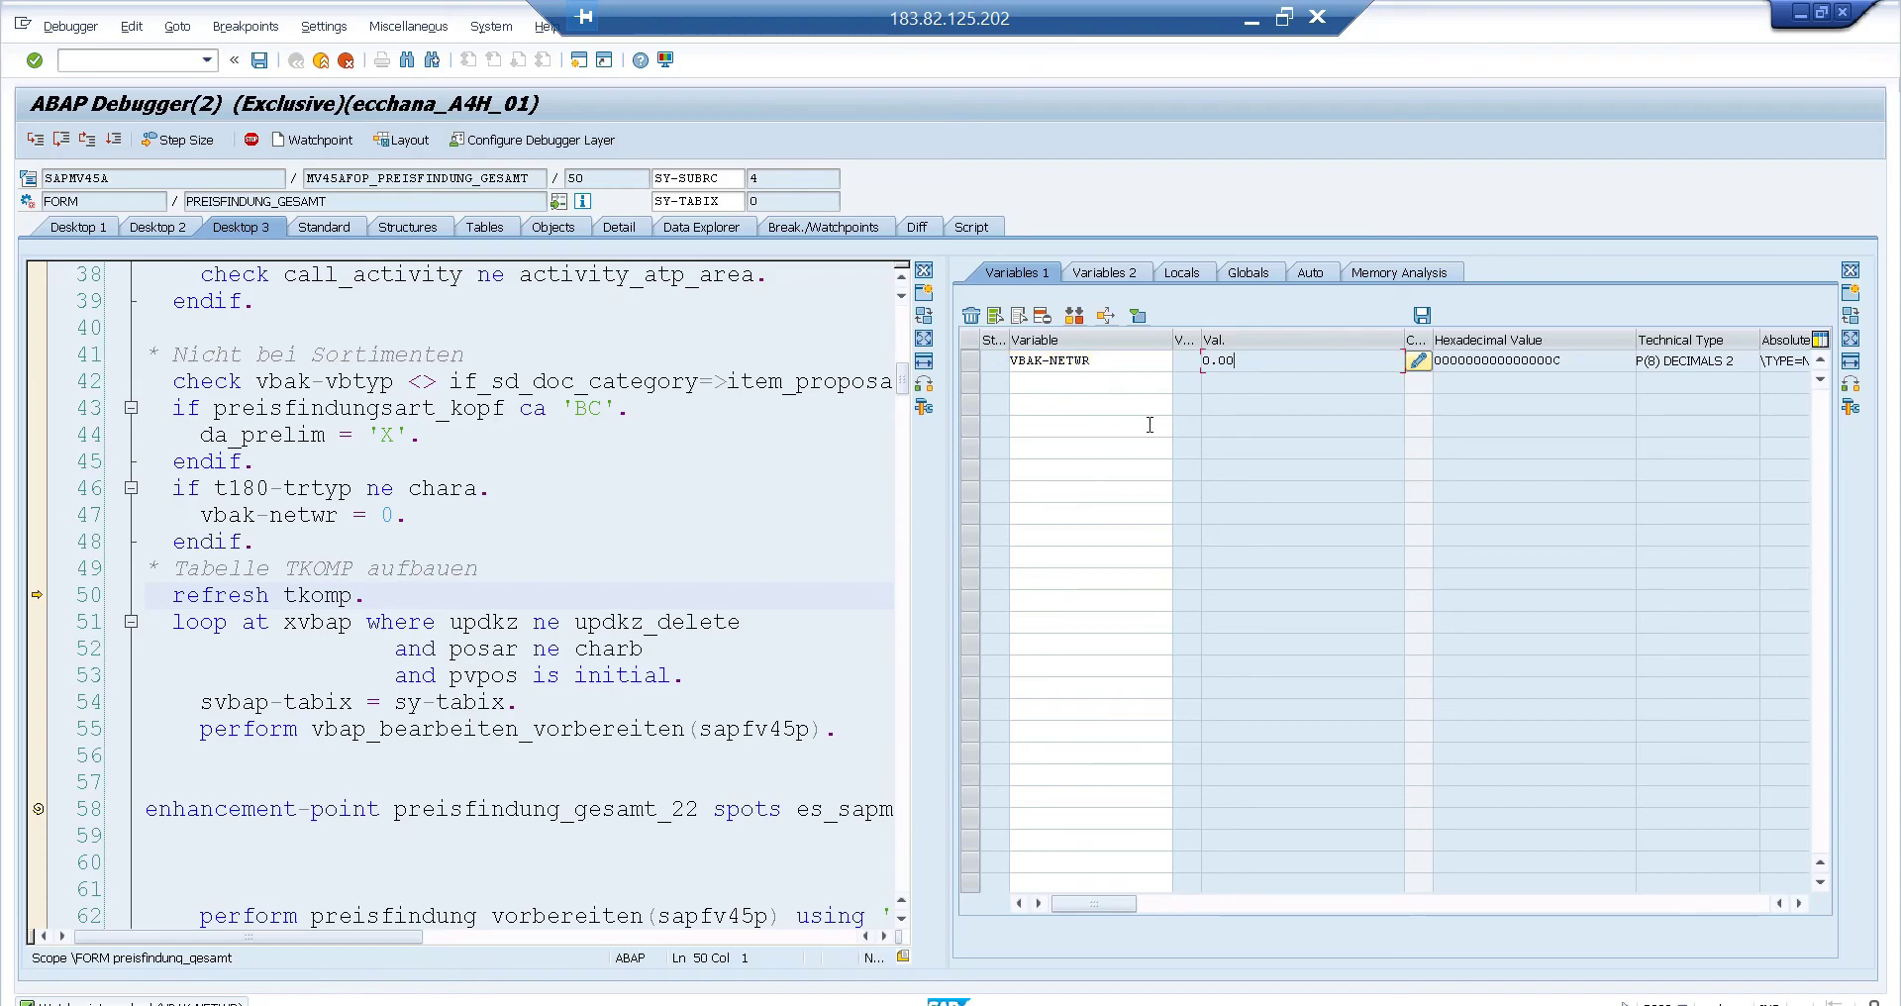
{"action": "key", "text": "F8"}
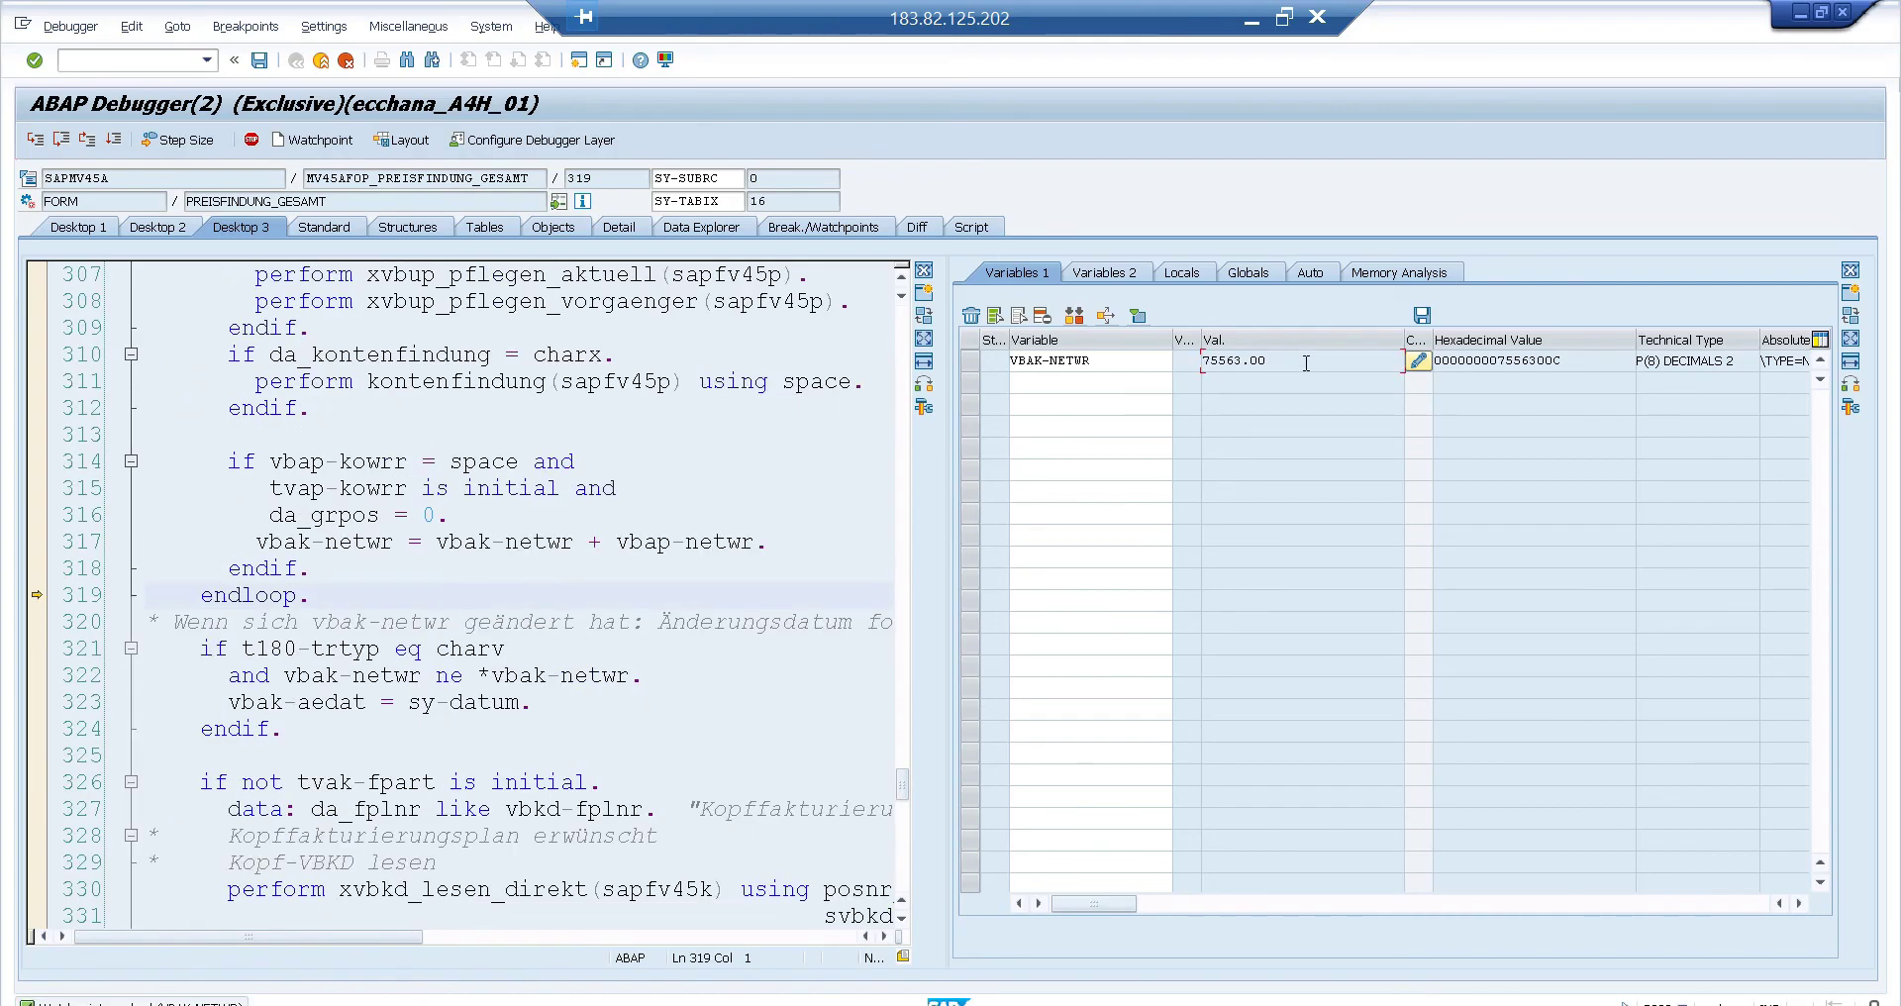
{"action": "left_click_drag", "start_coordinate": [1266, 361], "coordinate": [1185, 350]}
{"action": "key", "text": "F8"}
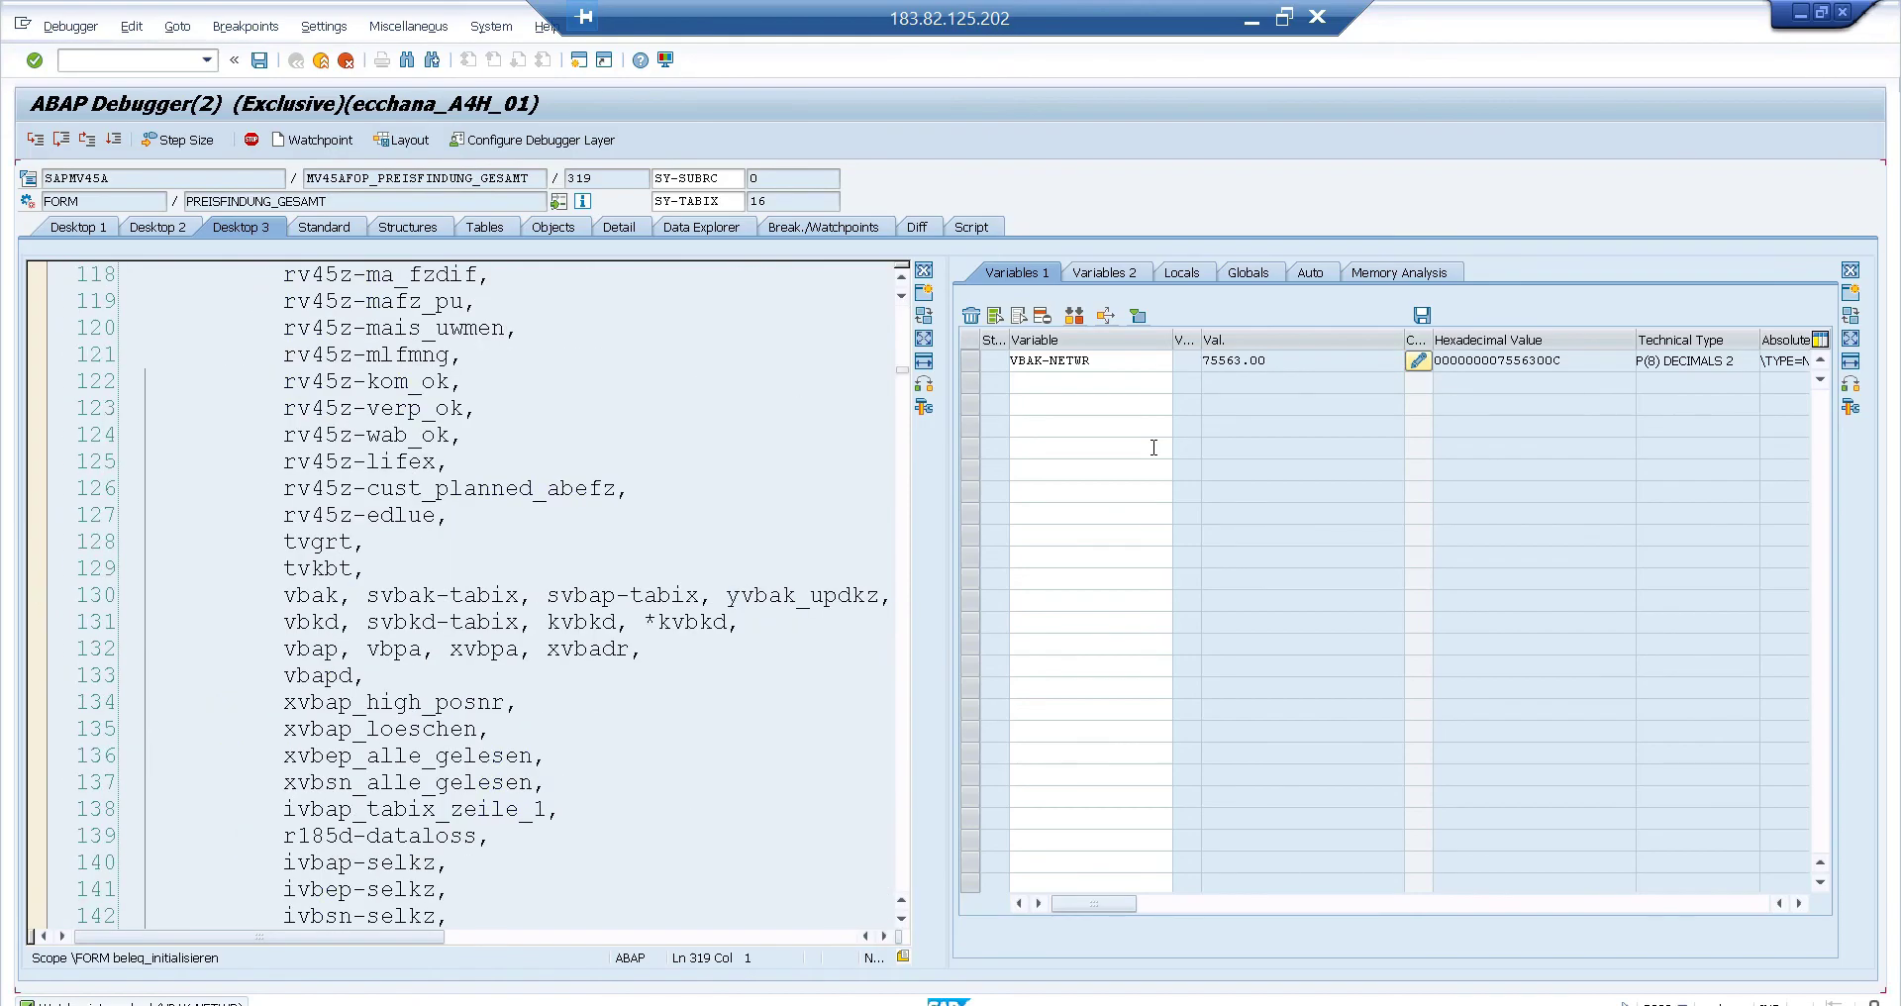
{"action": "key", "text": "F8"}
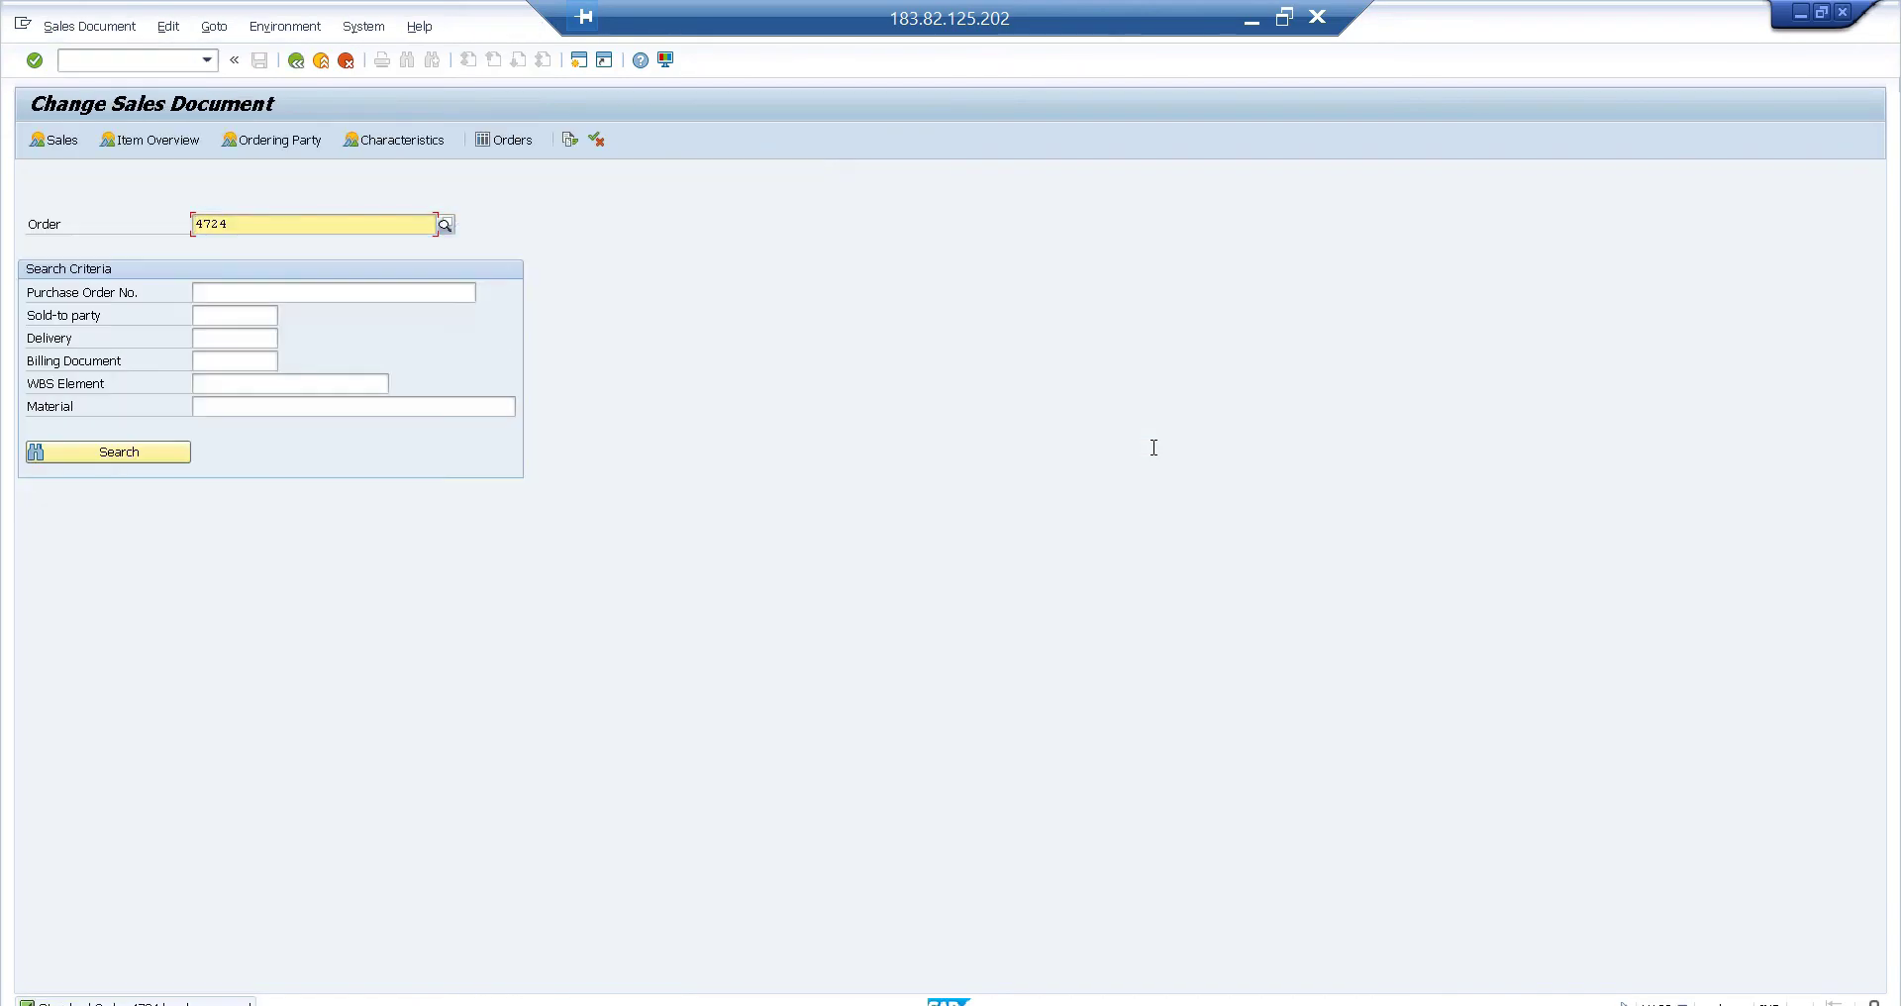
Step: Reopen the saved order, inspect VBAK-NETWR at the VBAK_SELECT stop, then continue and check the order's net value
{"action": "key", "text": "Return"}
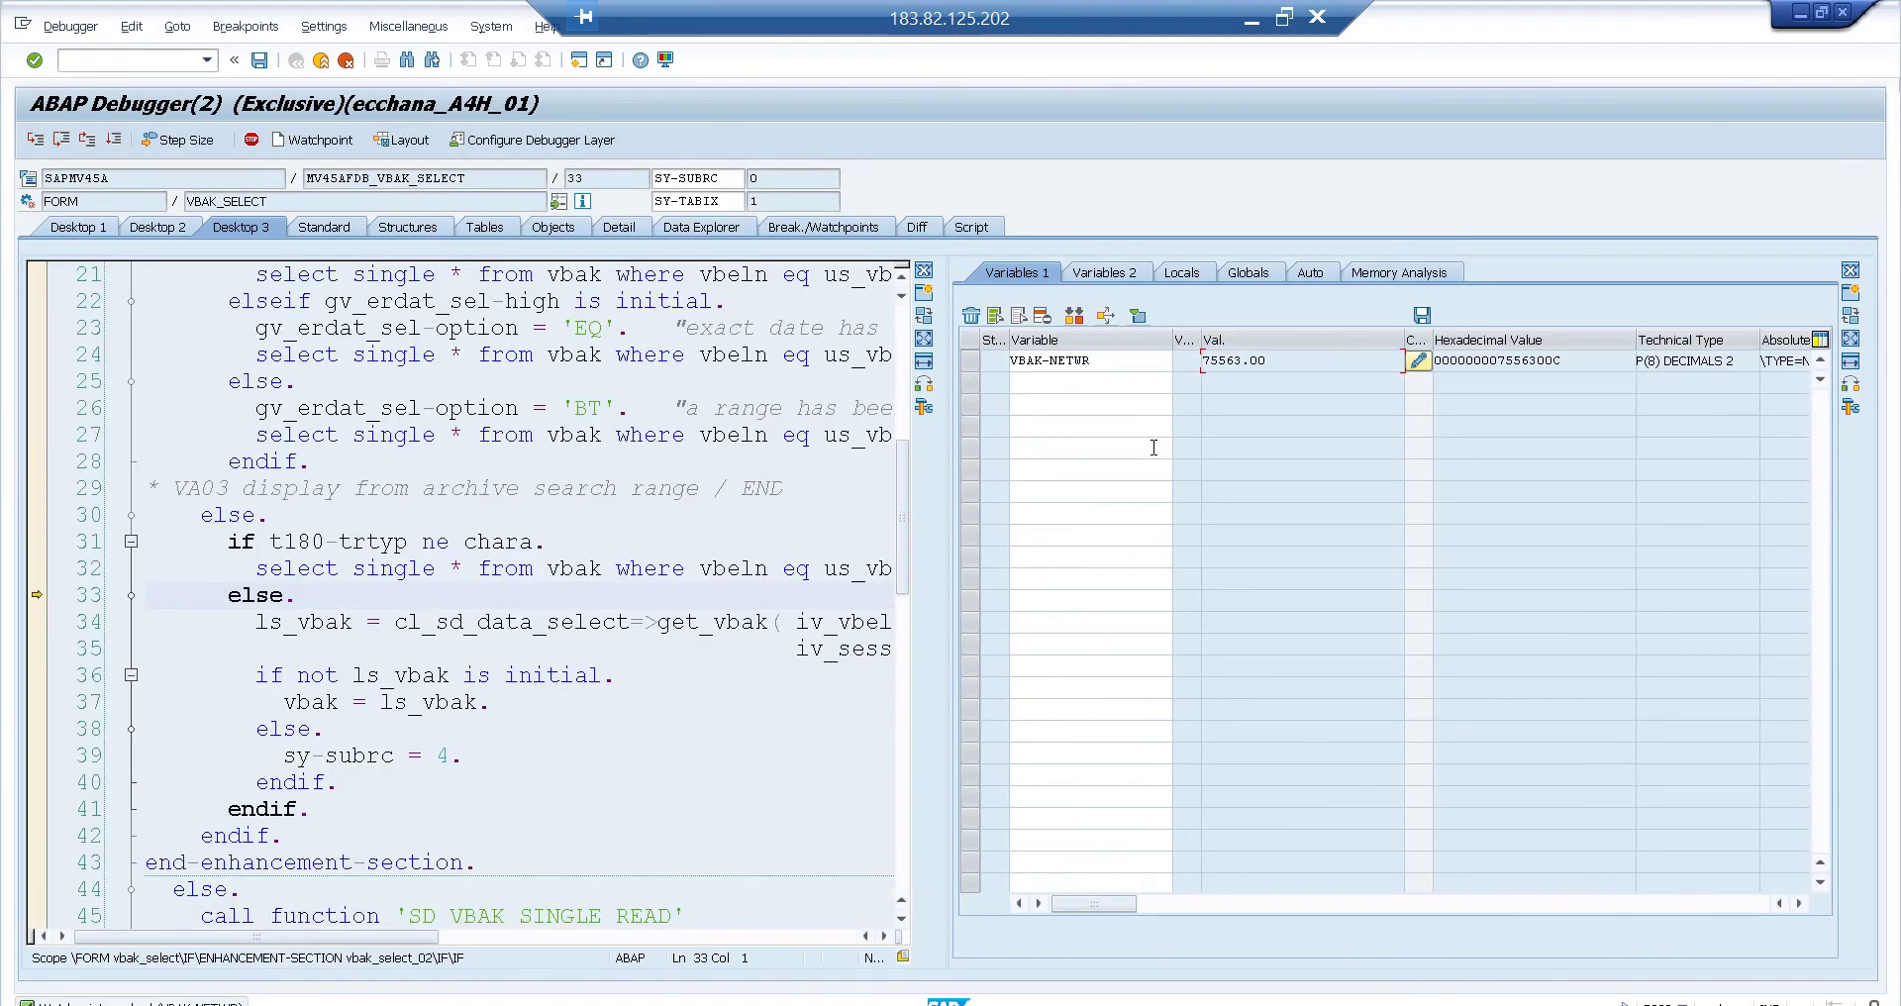
{"action": "left_click", "coordinate": [1113, 362]}
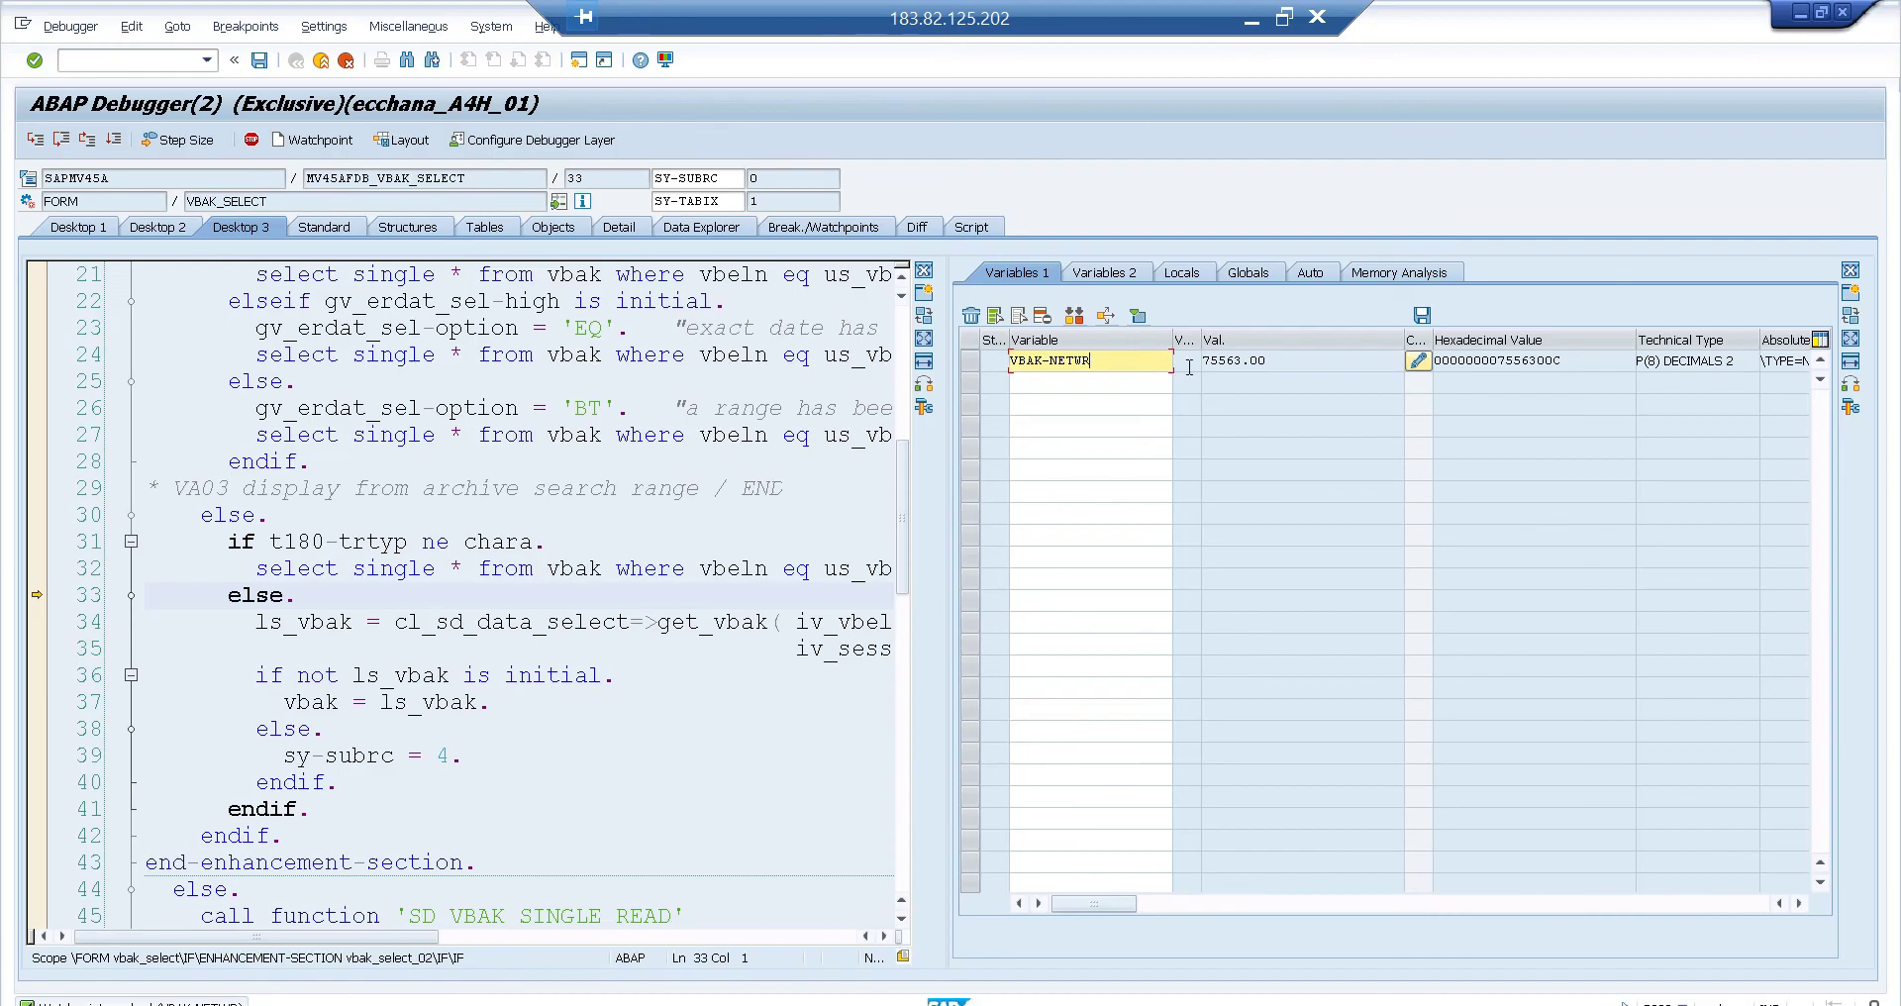
{"action": "key", "text": "Tab"}
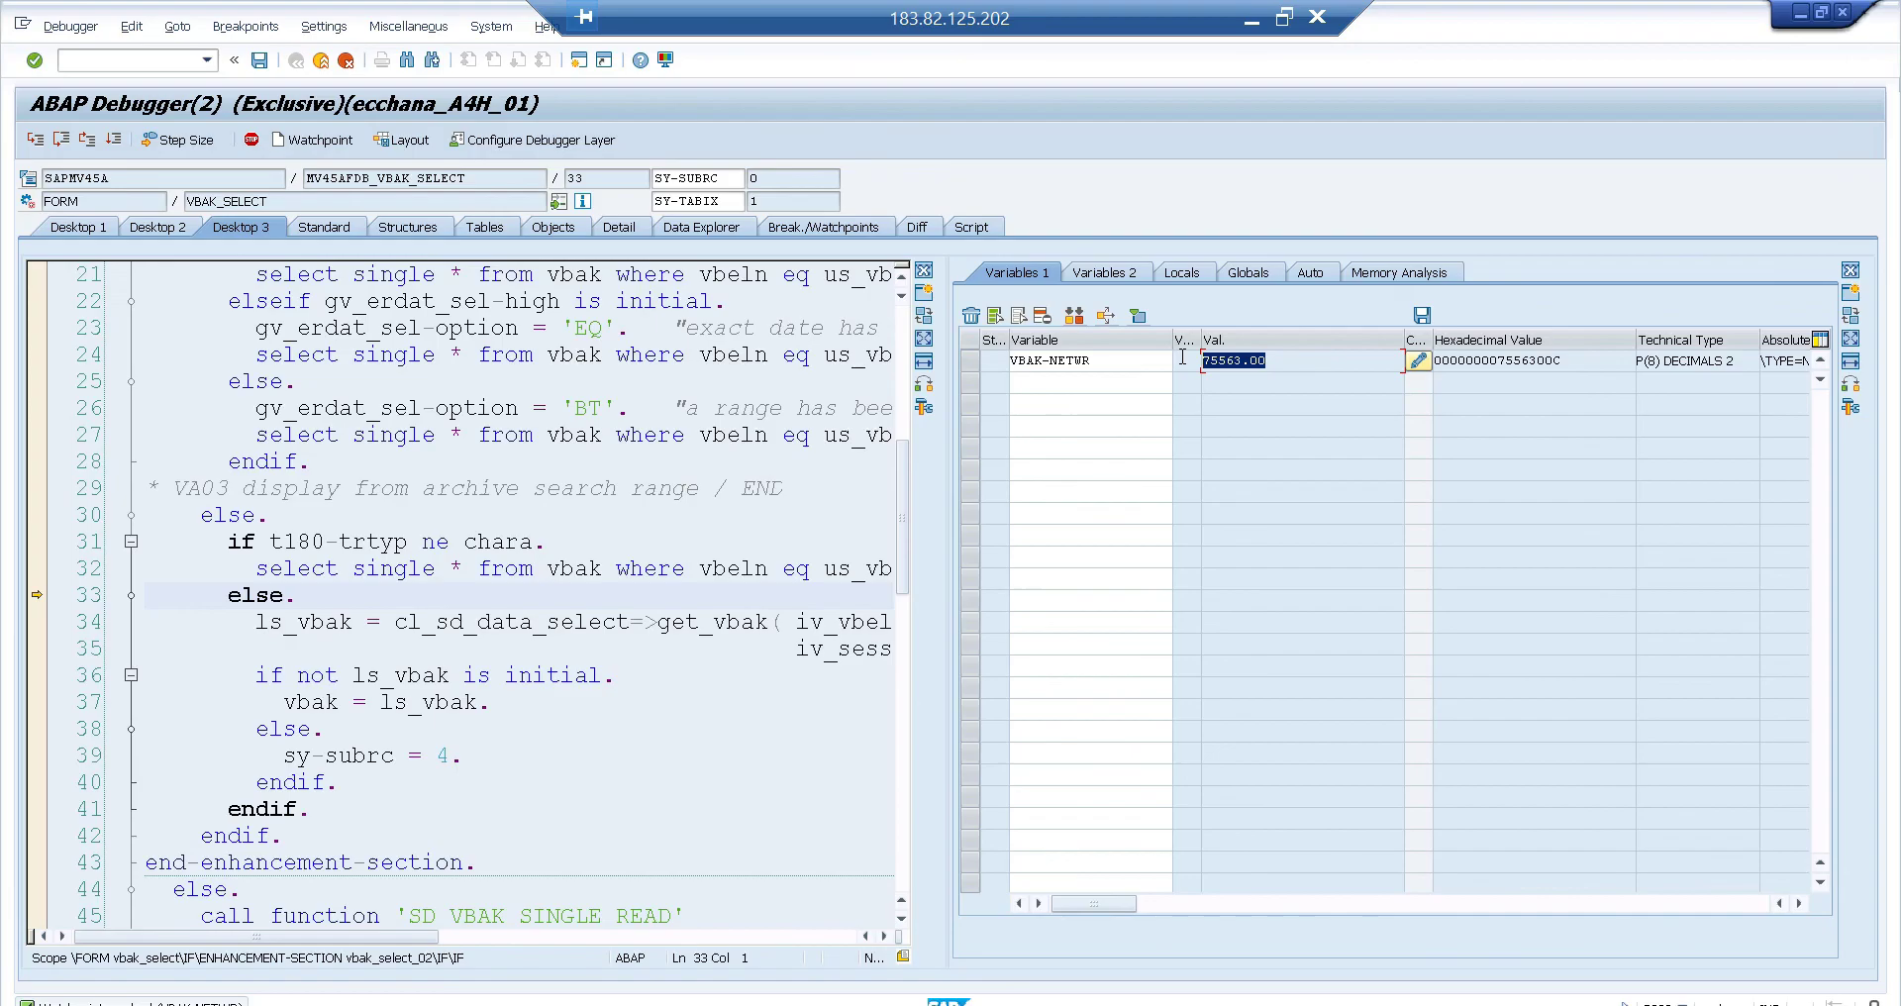
{"action": "key", "text": "Return"}
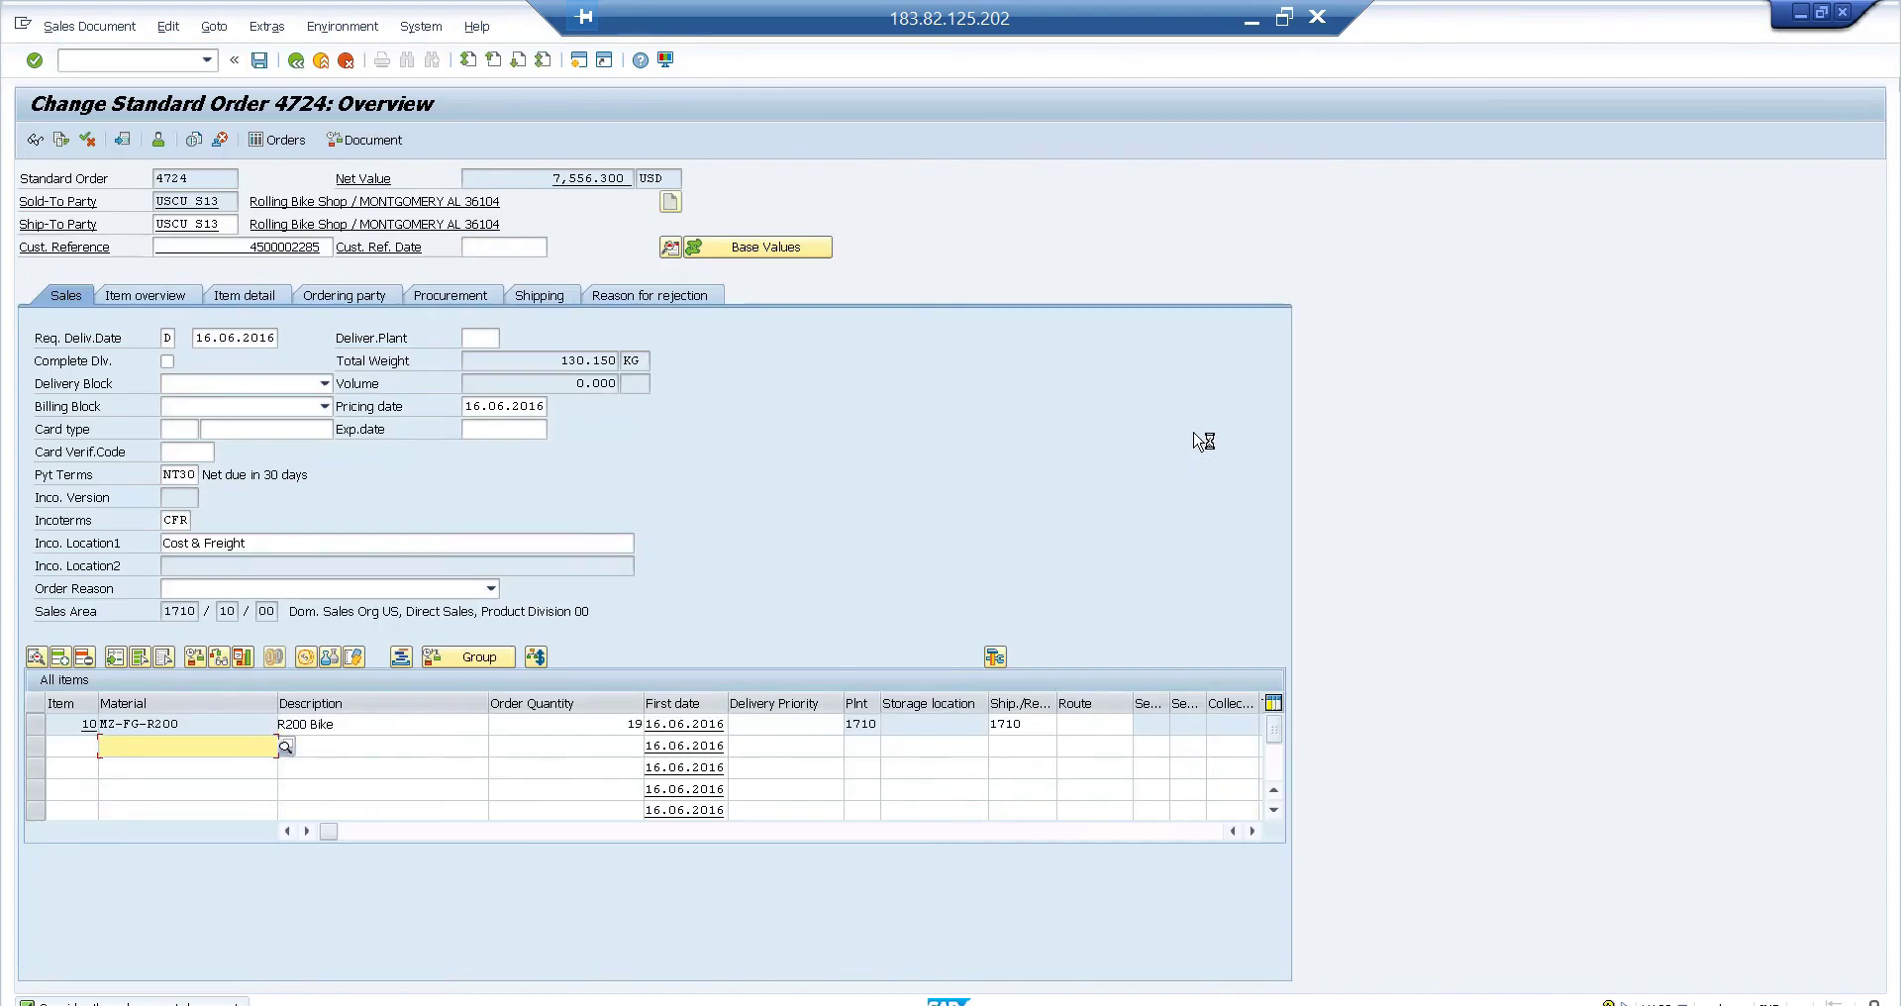
{"action": "left_click_drag", "start_coordinate": [551, 178], "coordinate": [650, 174]}
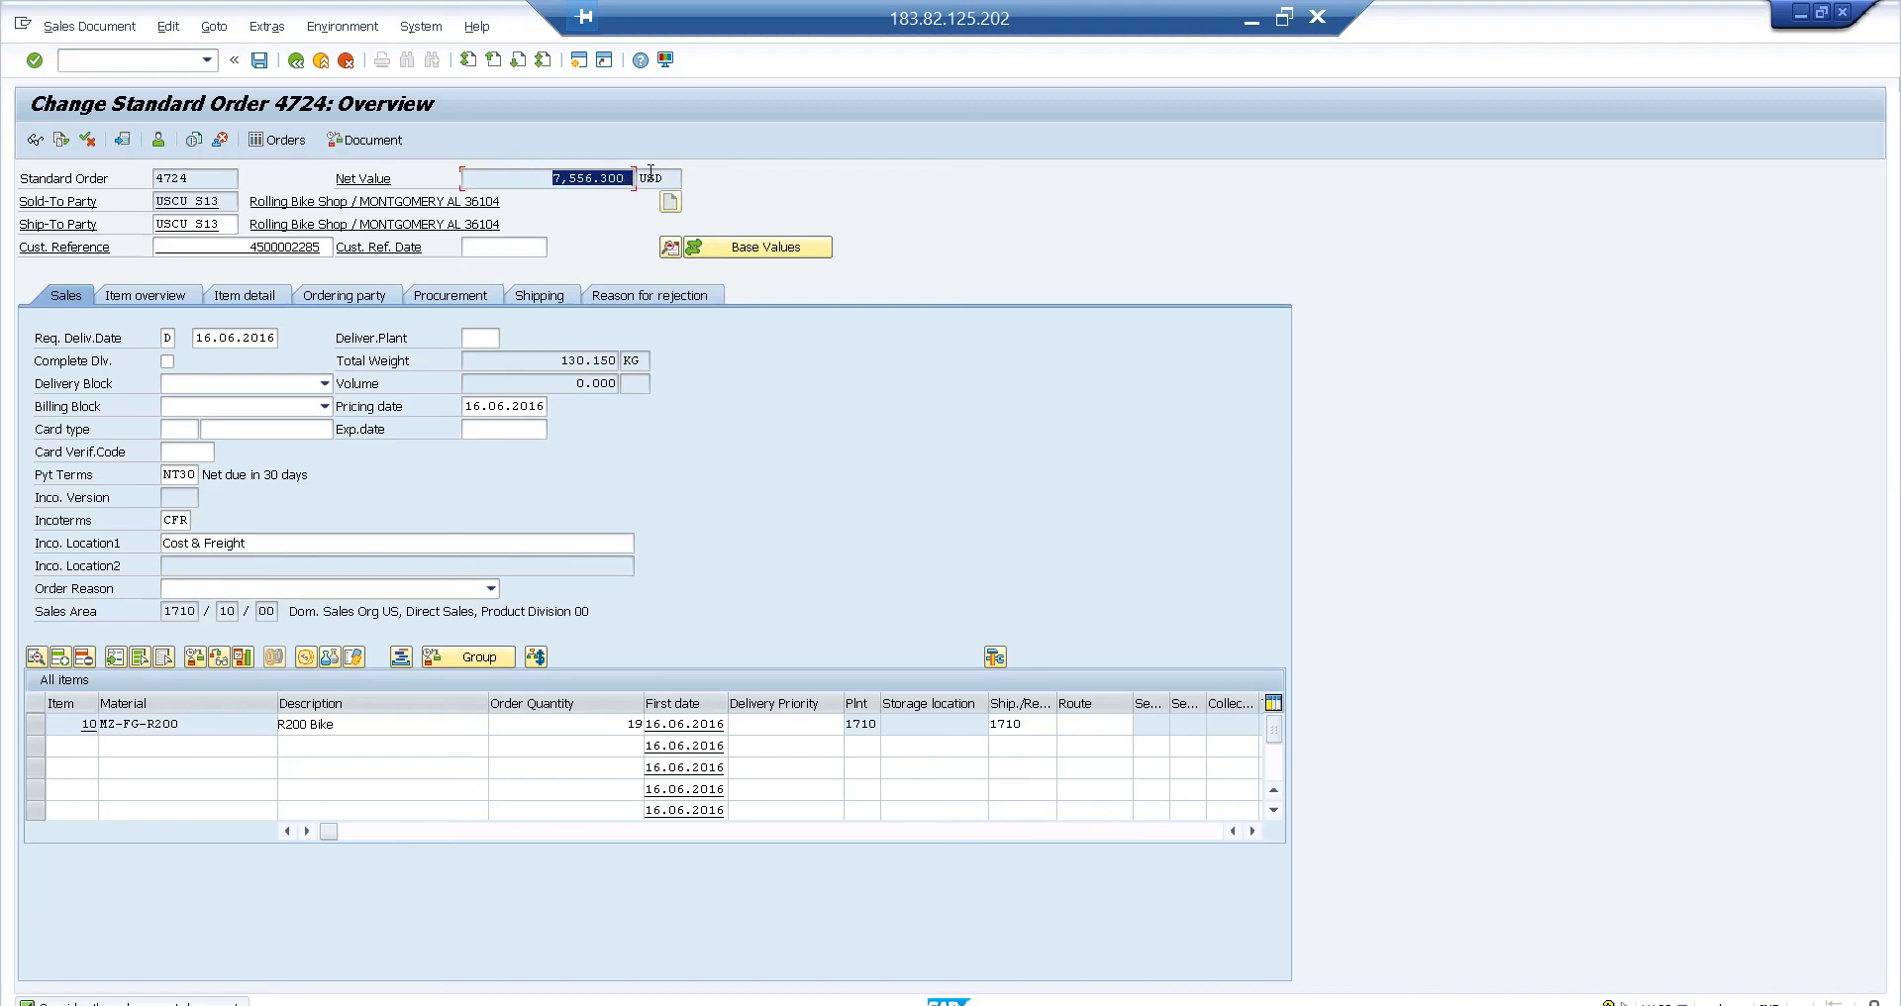